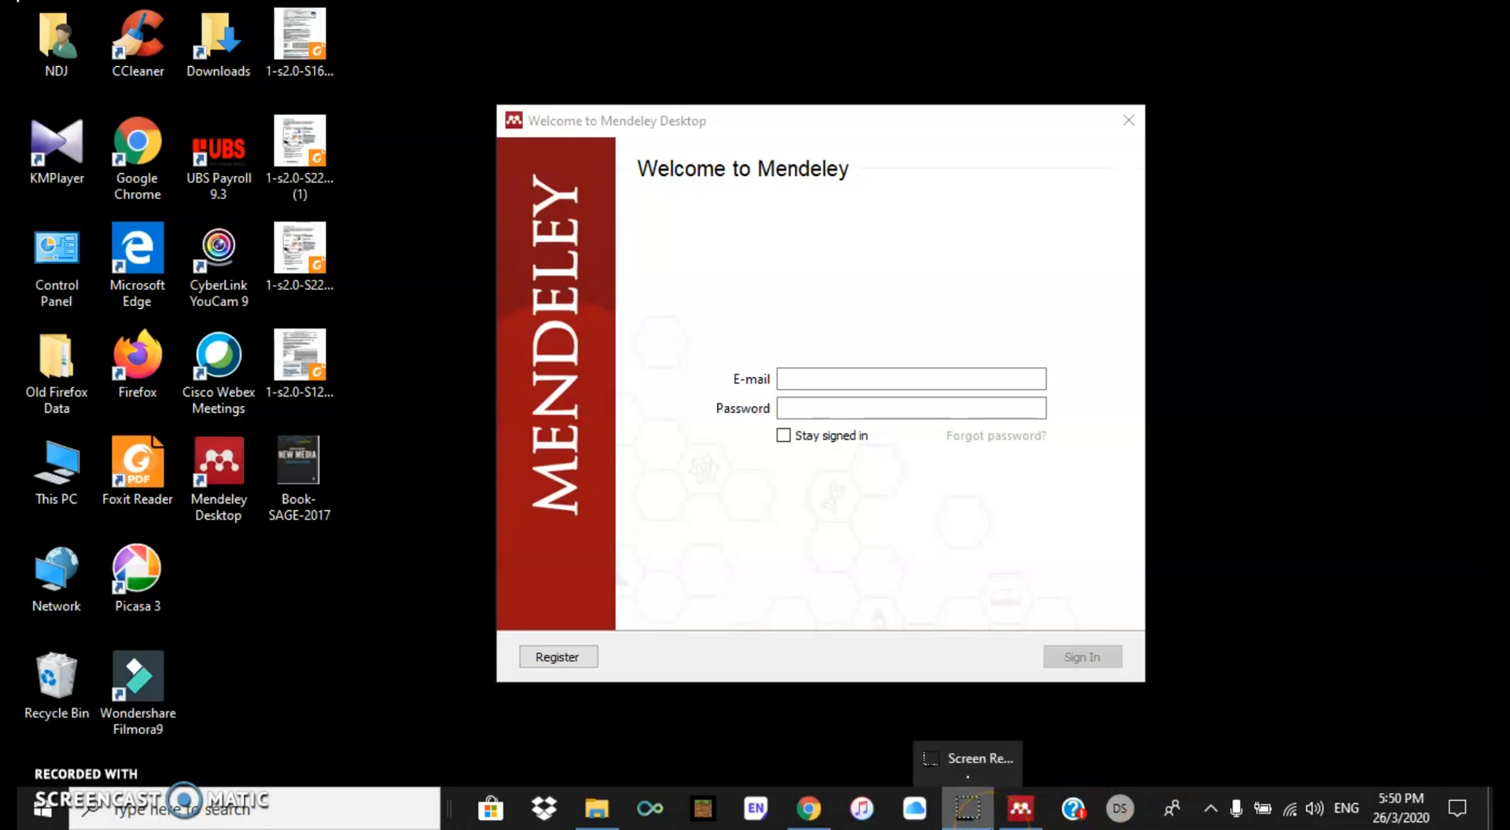
Step: Bring the Chrome window showing the Mendeley website to the front, leaving the sign-in dialog open
left_click(810, 817)
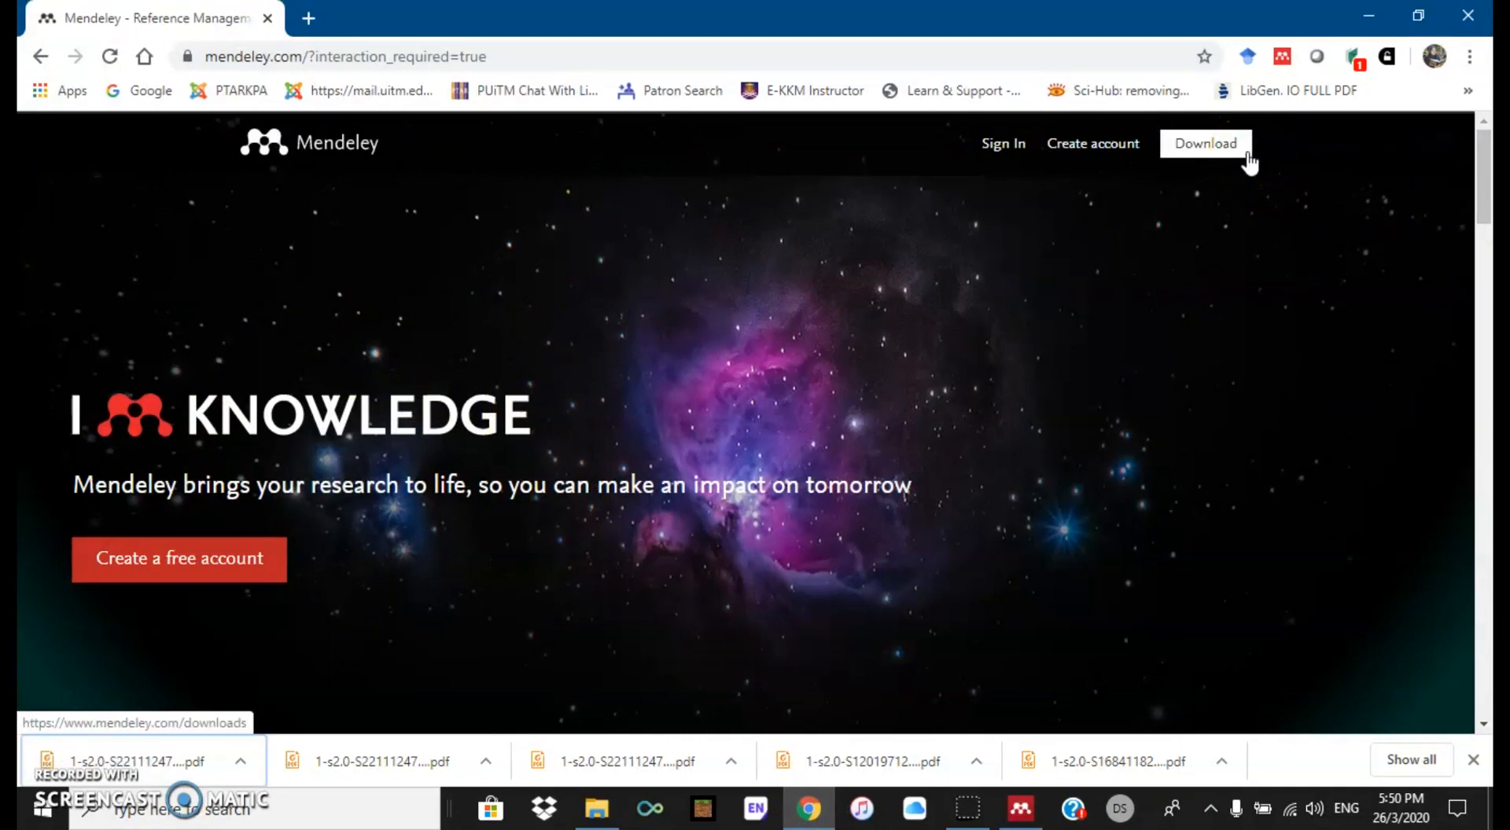
Step: Request sign-in on mendeley.com, close the downloads bar, and minimise Chrome
left_click(1011, 149)
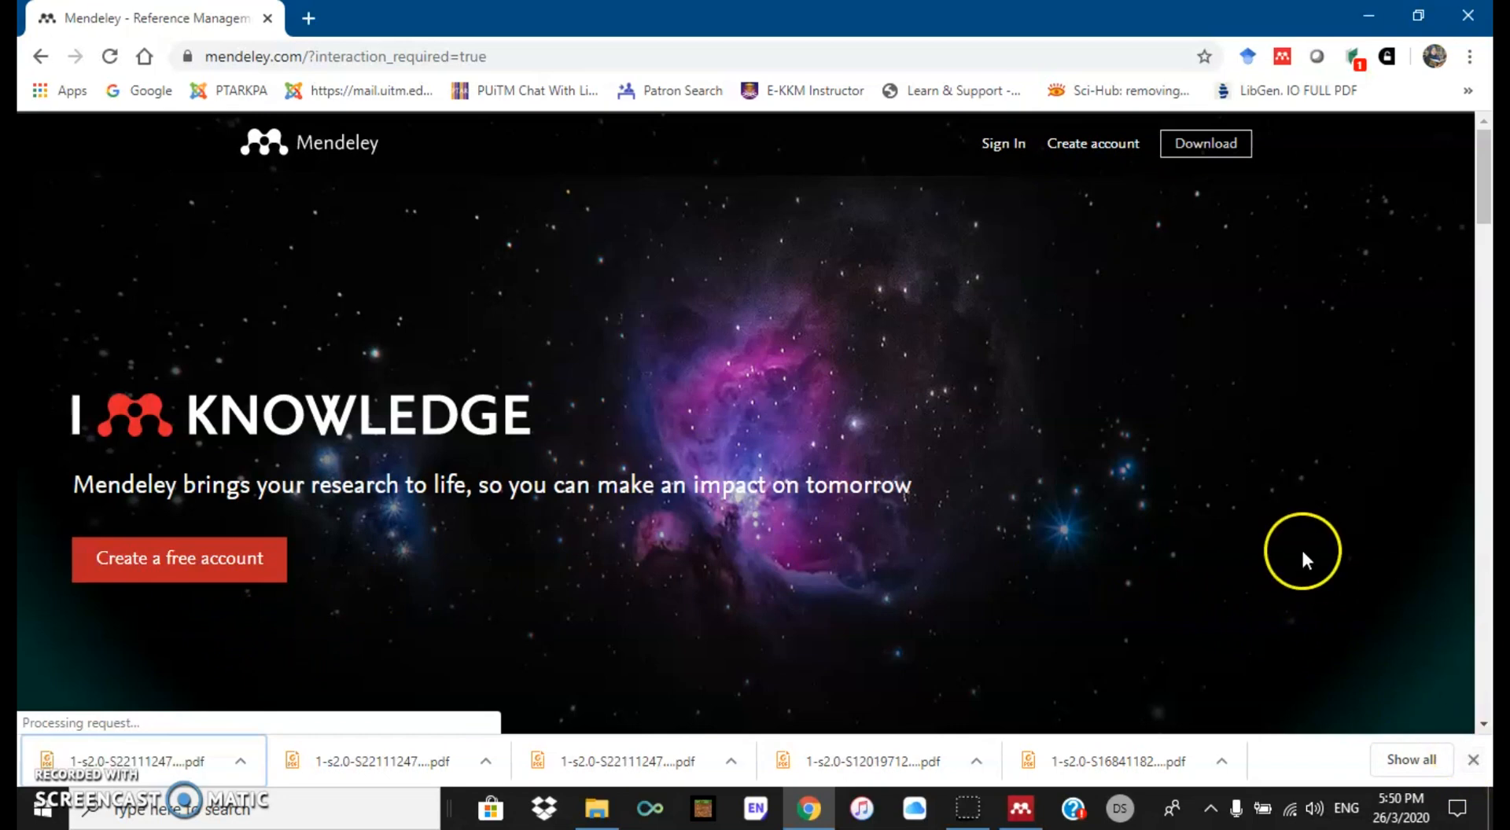
left_click(1473, 759)
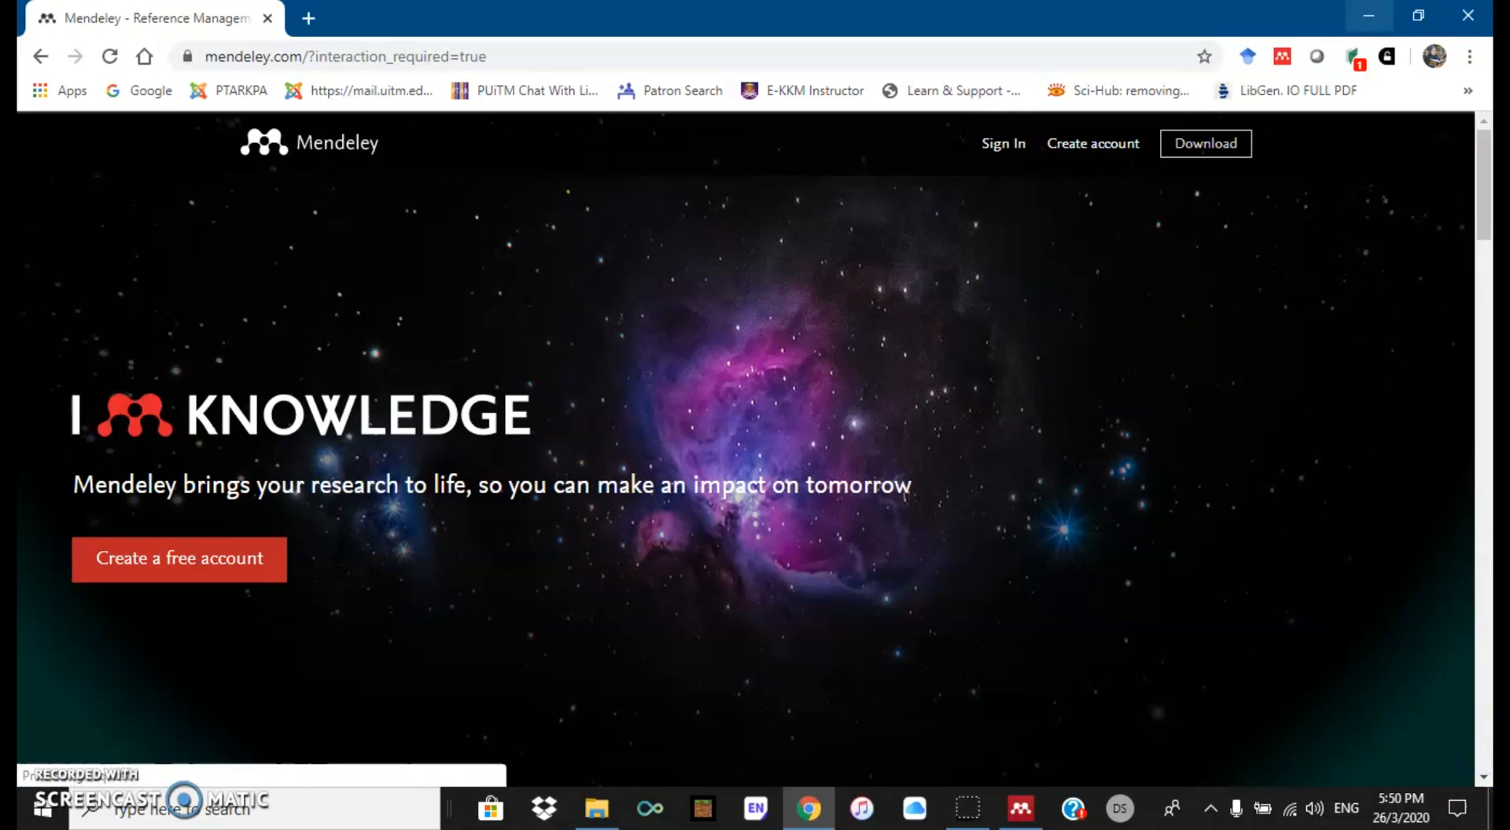
left_click(1370, 13)
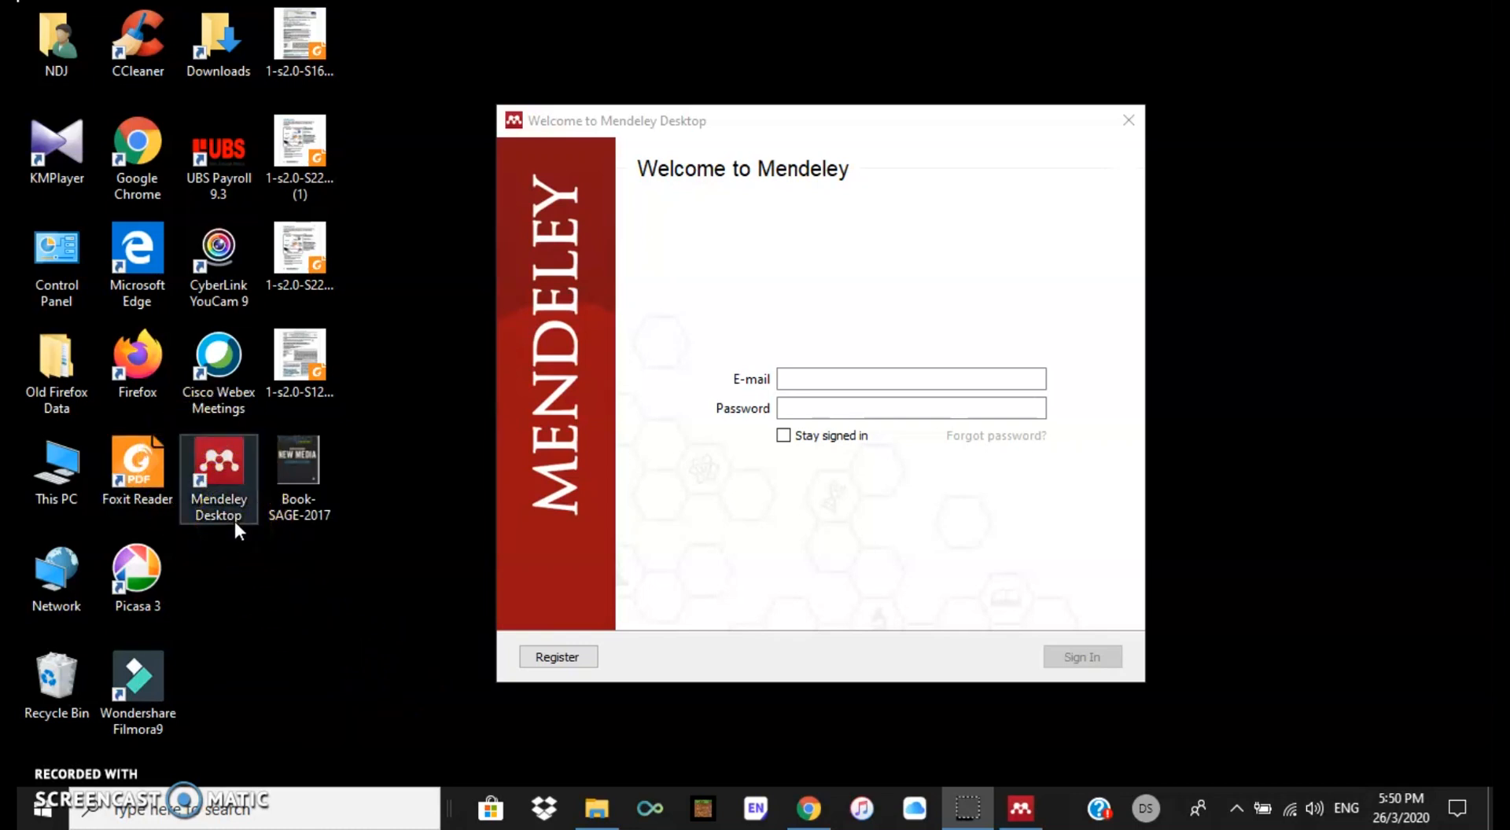
Step: Enter the account e-mail and password, tick Stay signed in, and submit the login
left_click(825, 380)
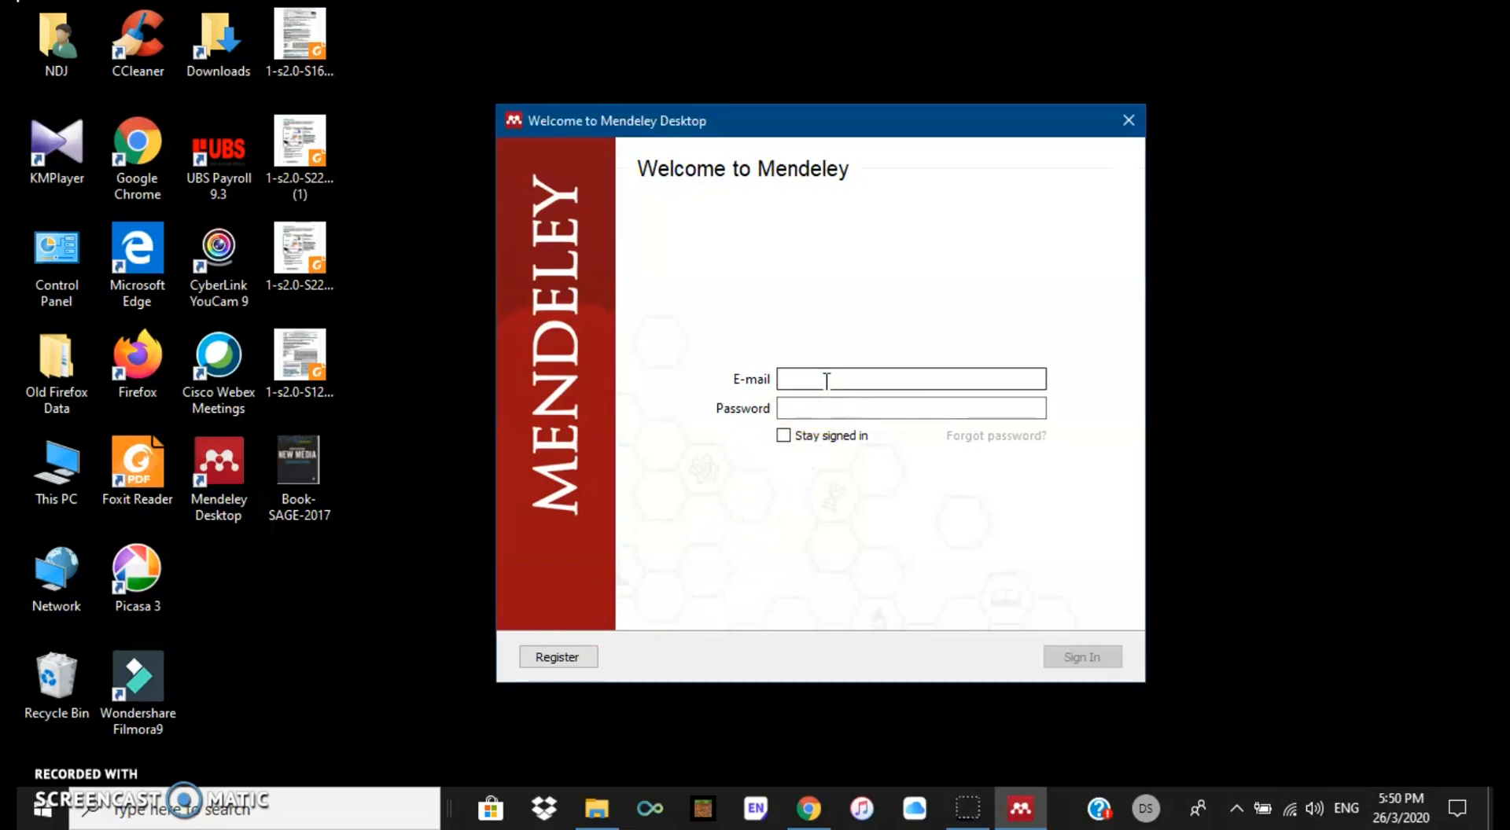
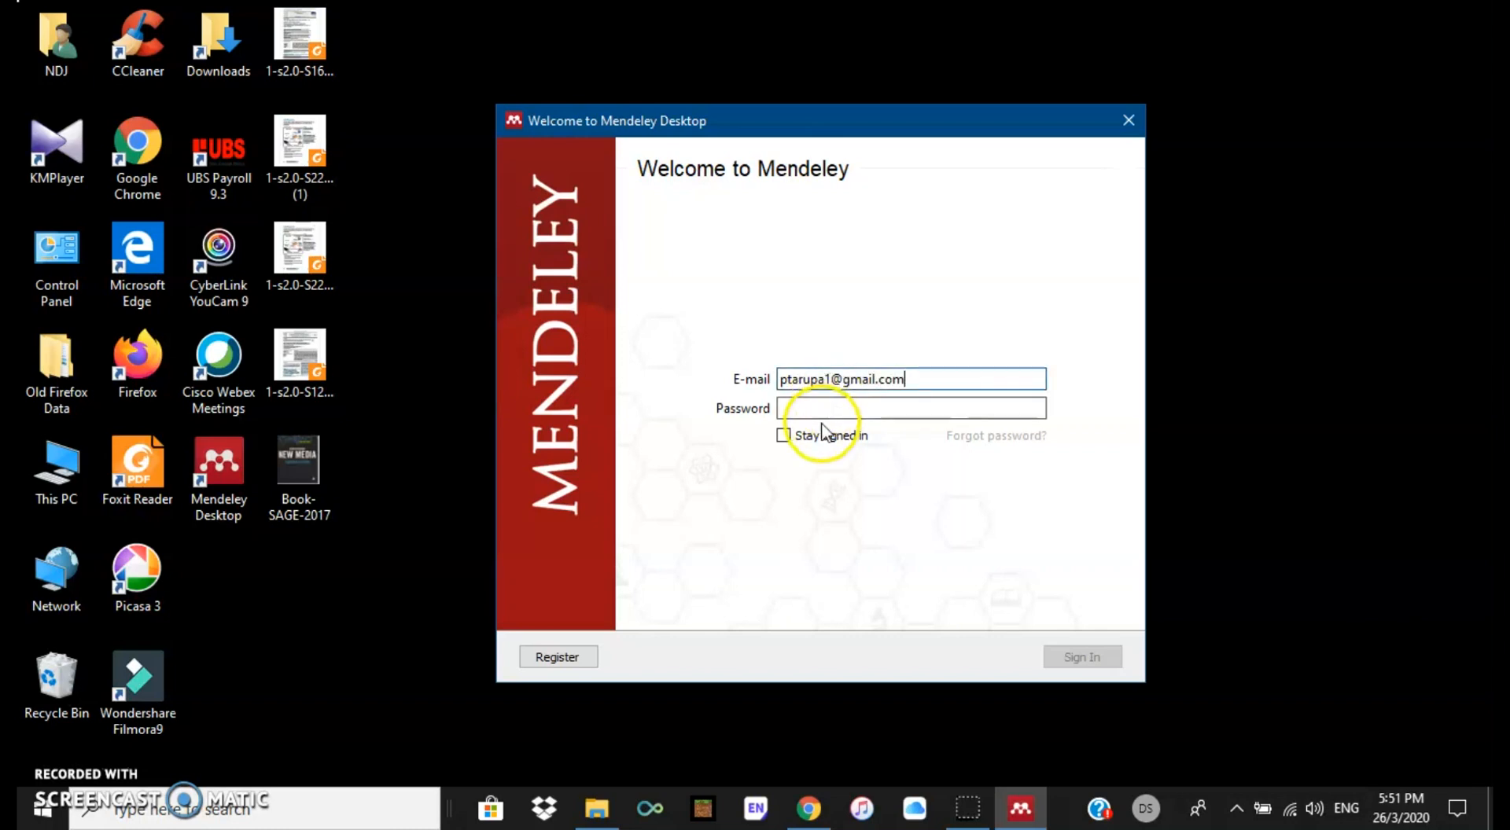
left_click(821, 408)
type("•••••••")
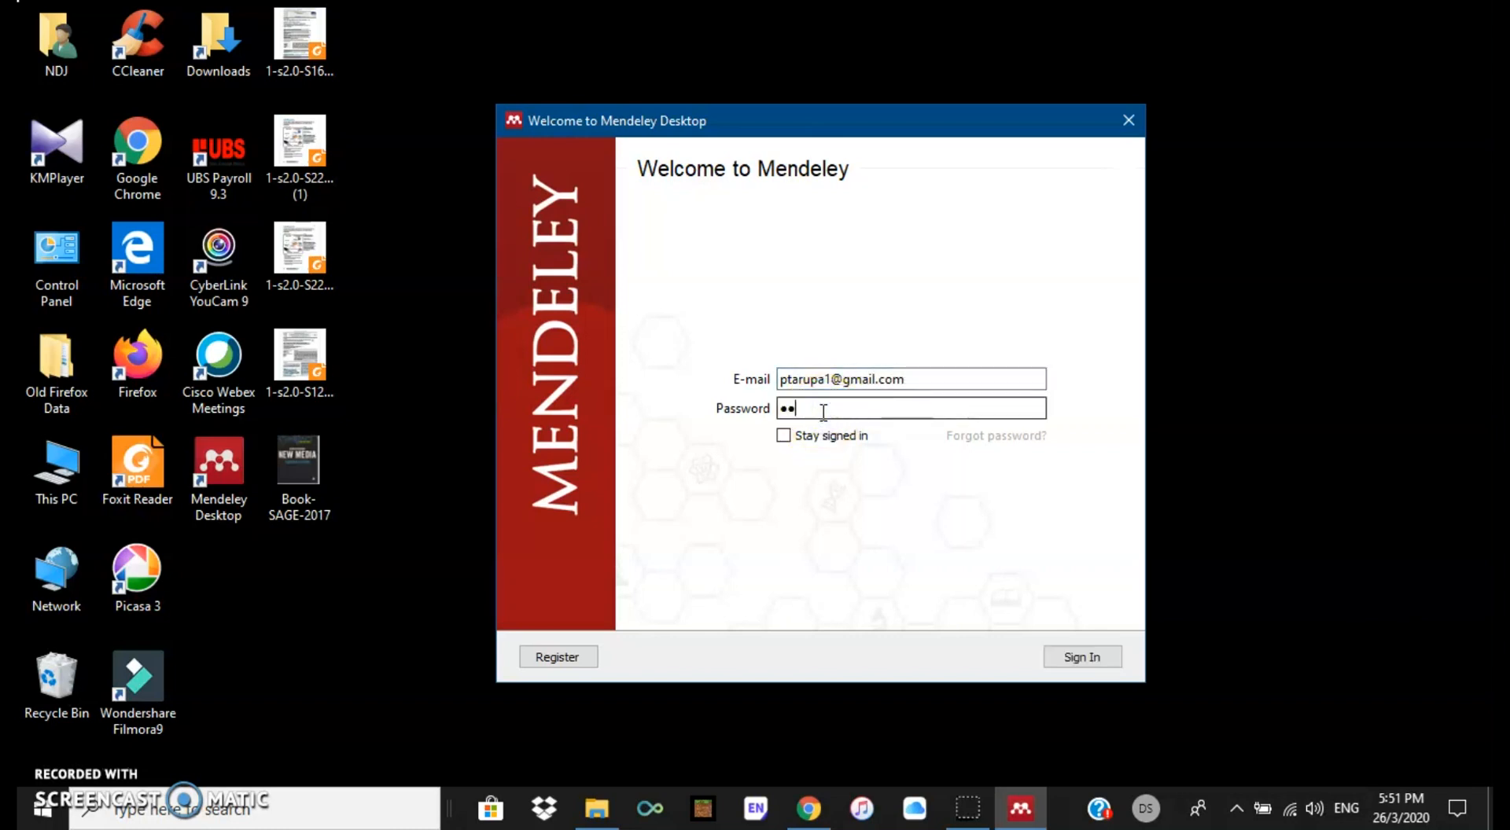
type("•••")
left_click(788, 438)
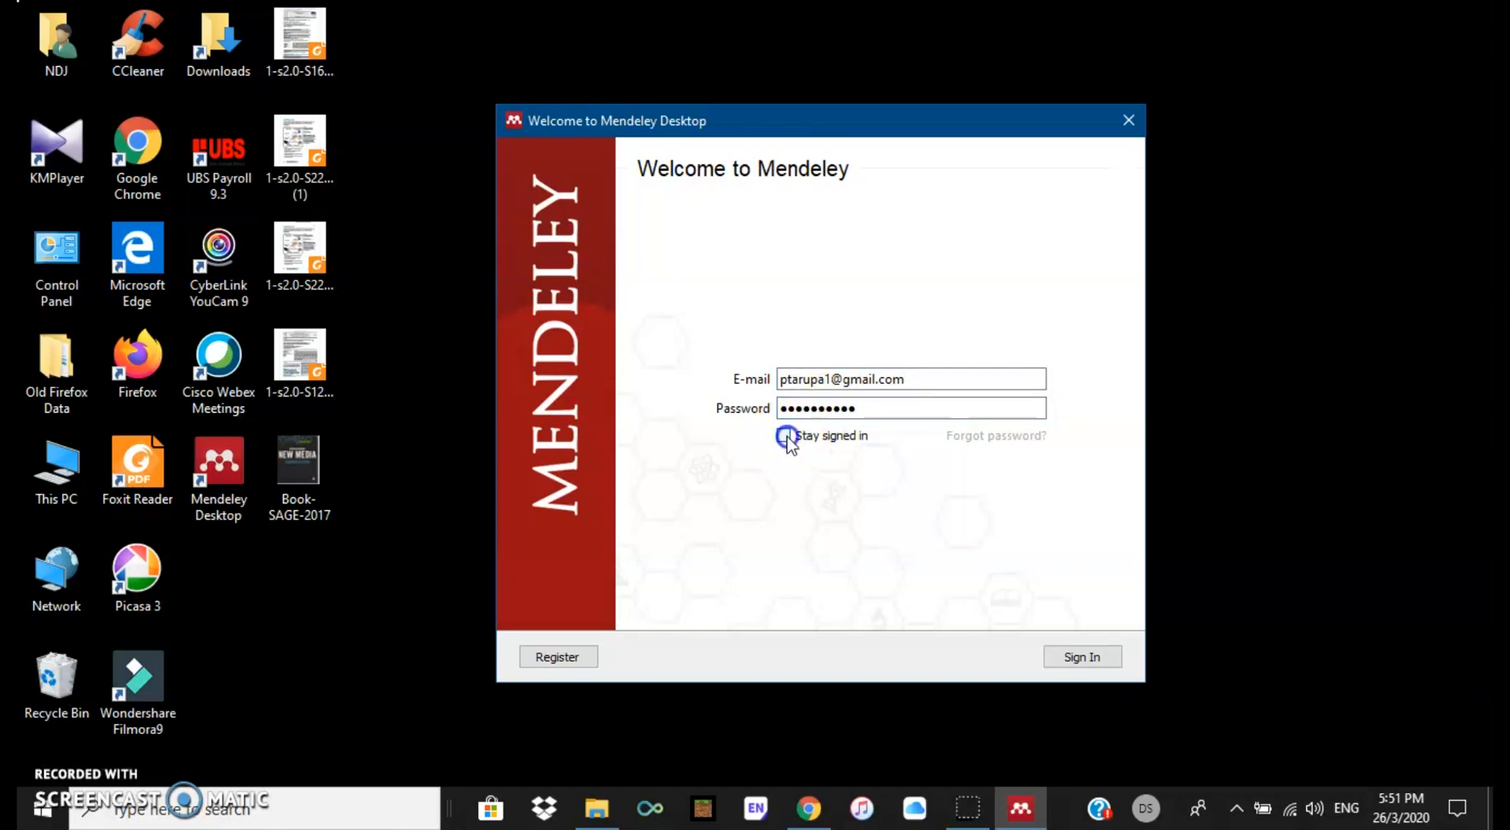
left_click(784, 436)
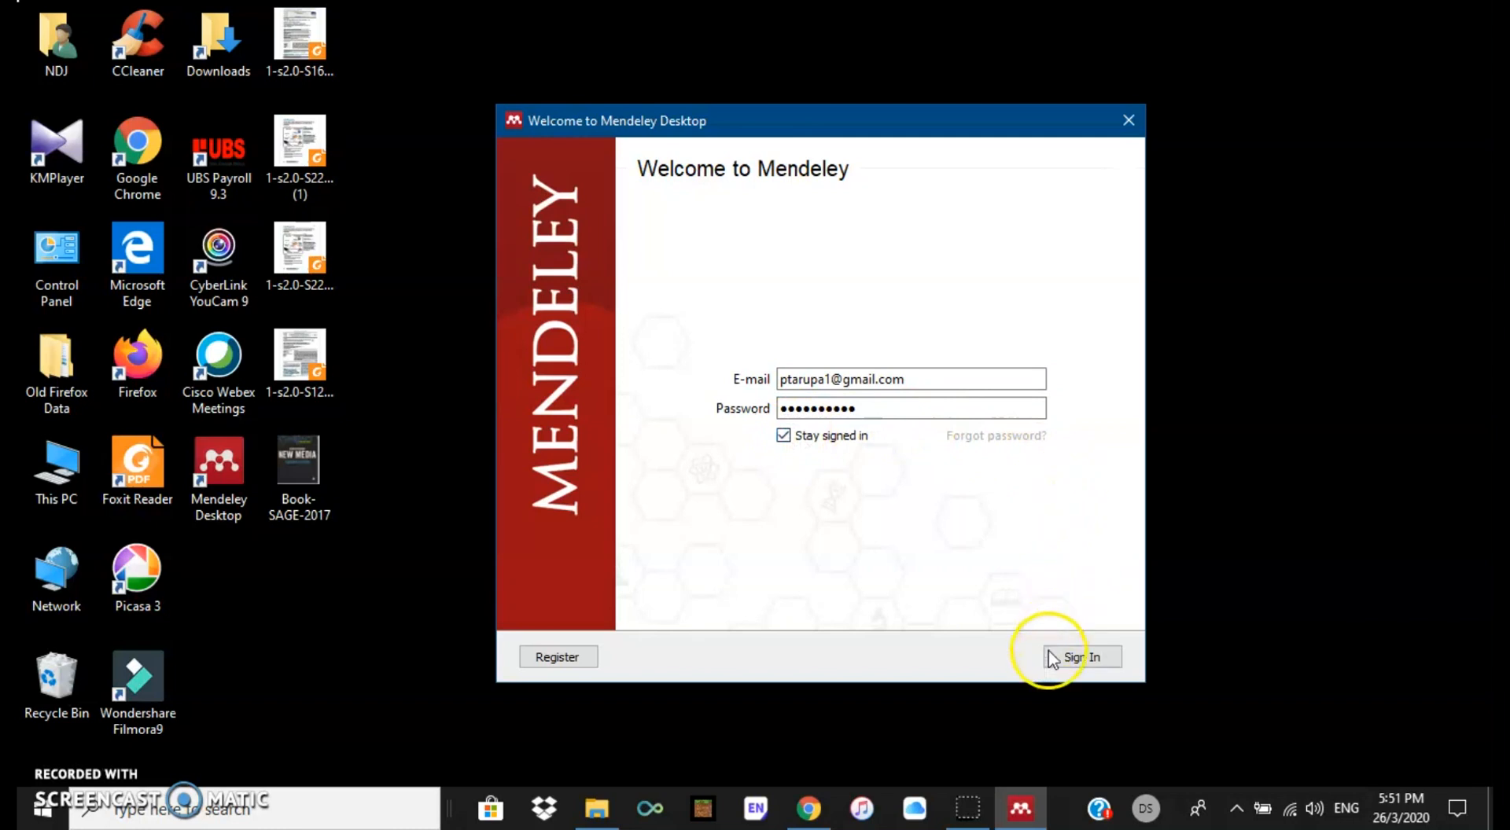
left_click(1092, 657)
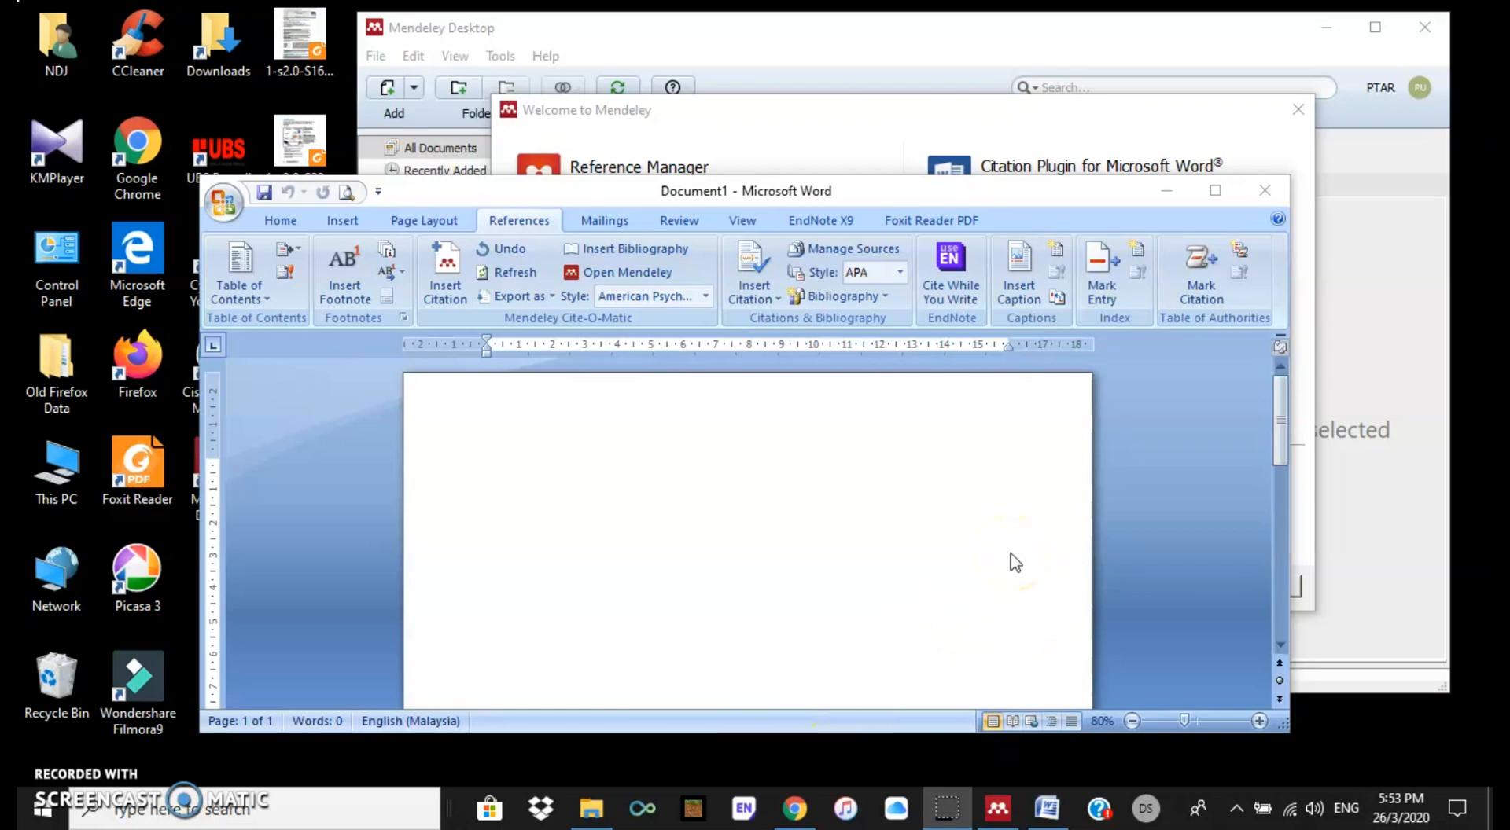
Step: Open a blank Word document showing the Mendeley Cite-O-Matic group under References, then minimise Word
left_click(849, 233)
left_click(437, 303)
left_click(485, 269)
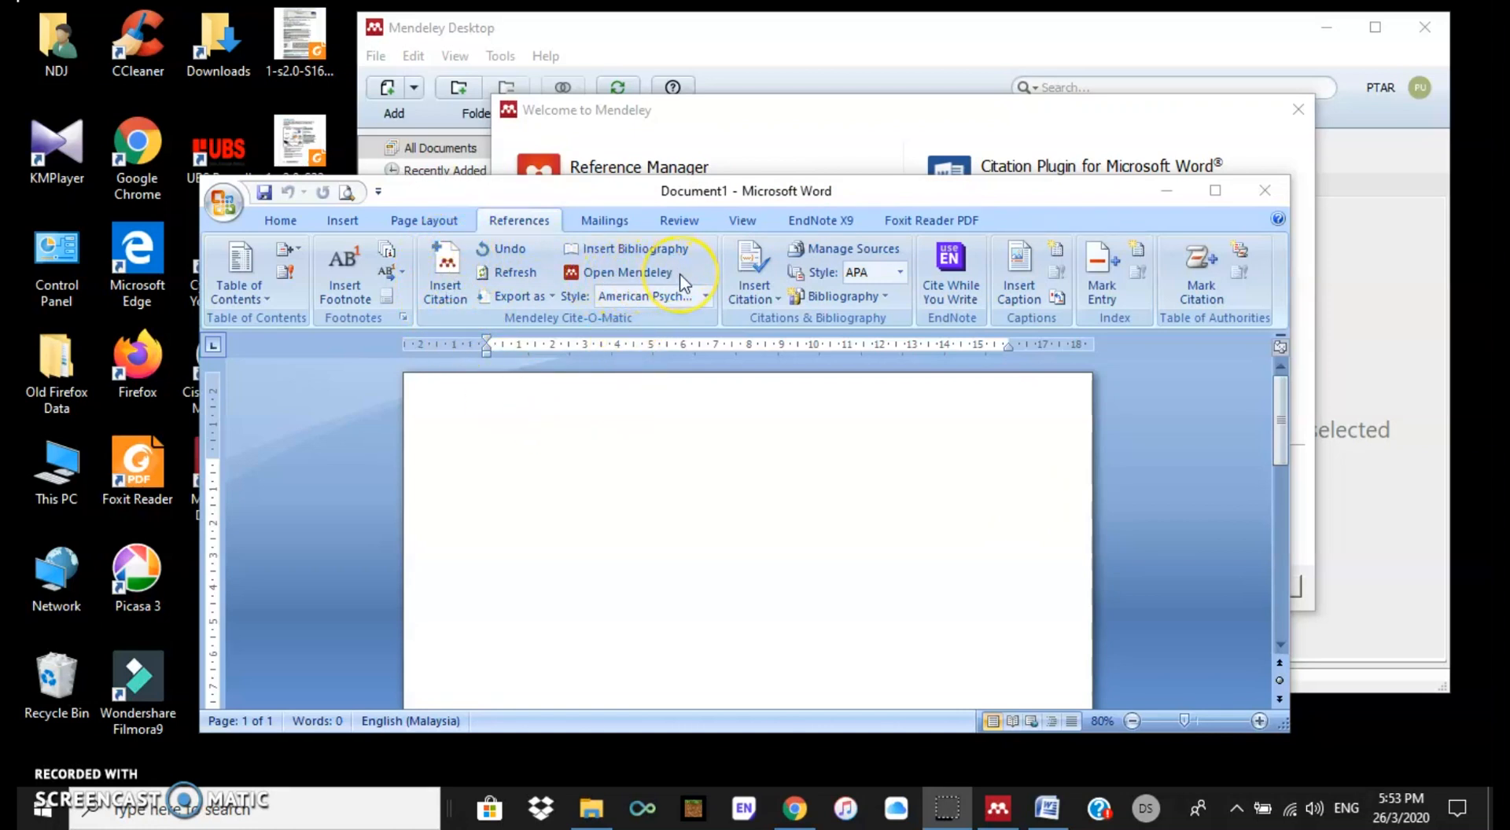
left_click(1168, 191)
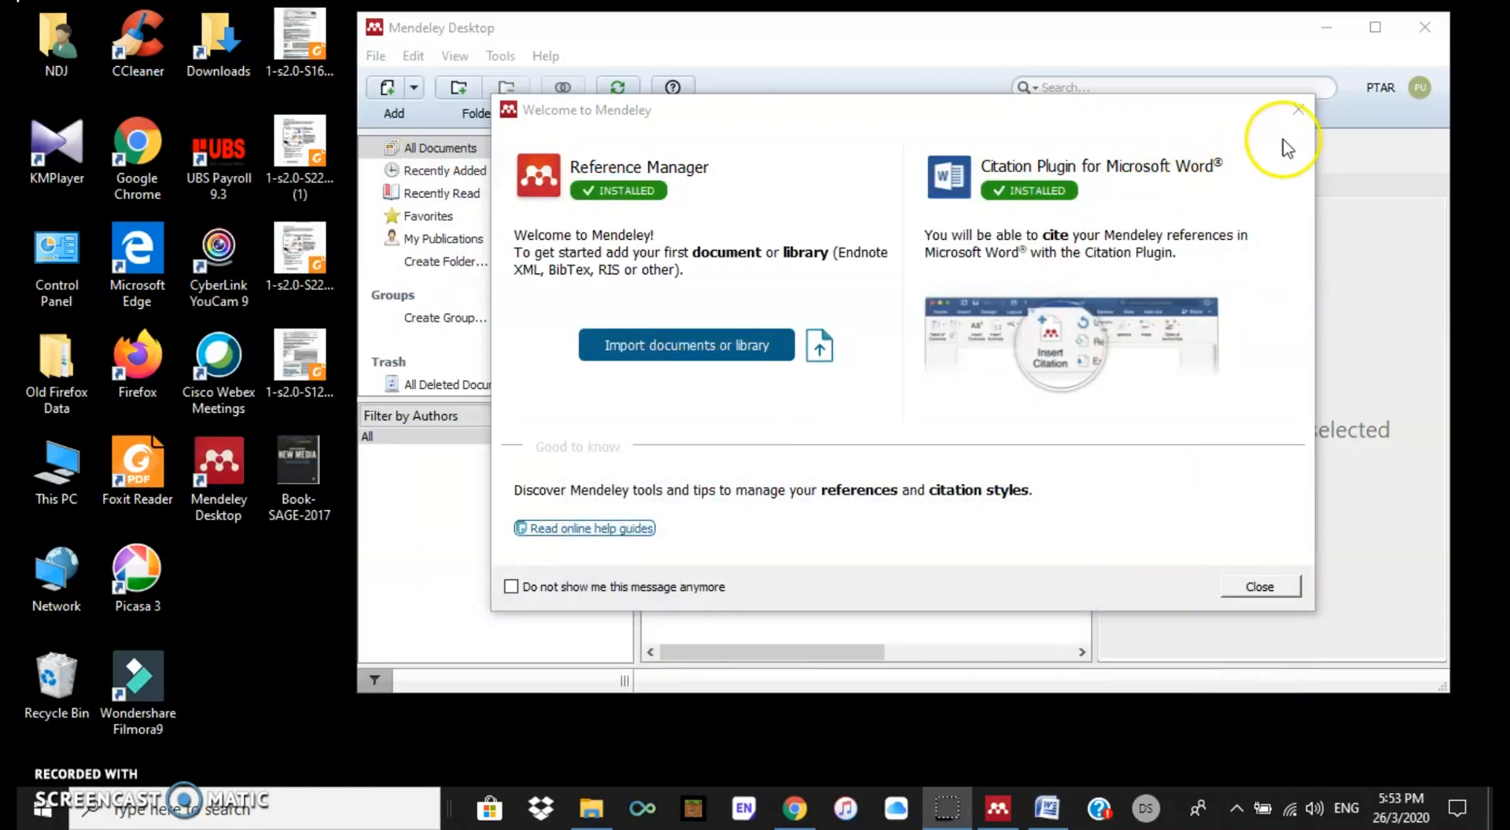
Step: Close the Welcome window and Add and Create tip, then check the Tools menu for the Word plugin
left_click(1298, 110)
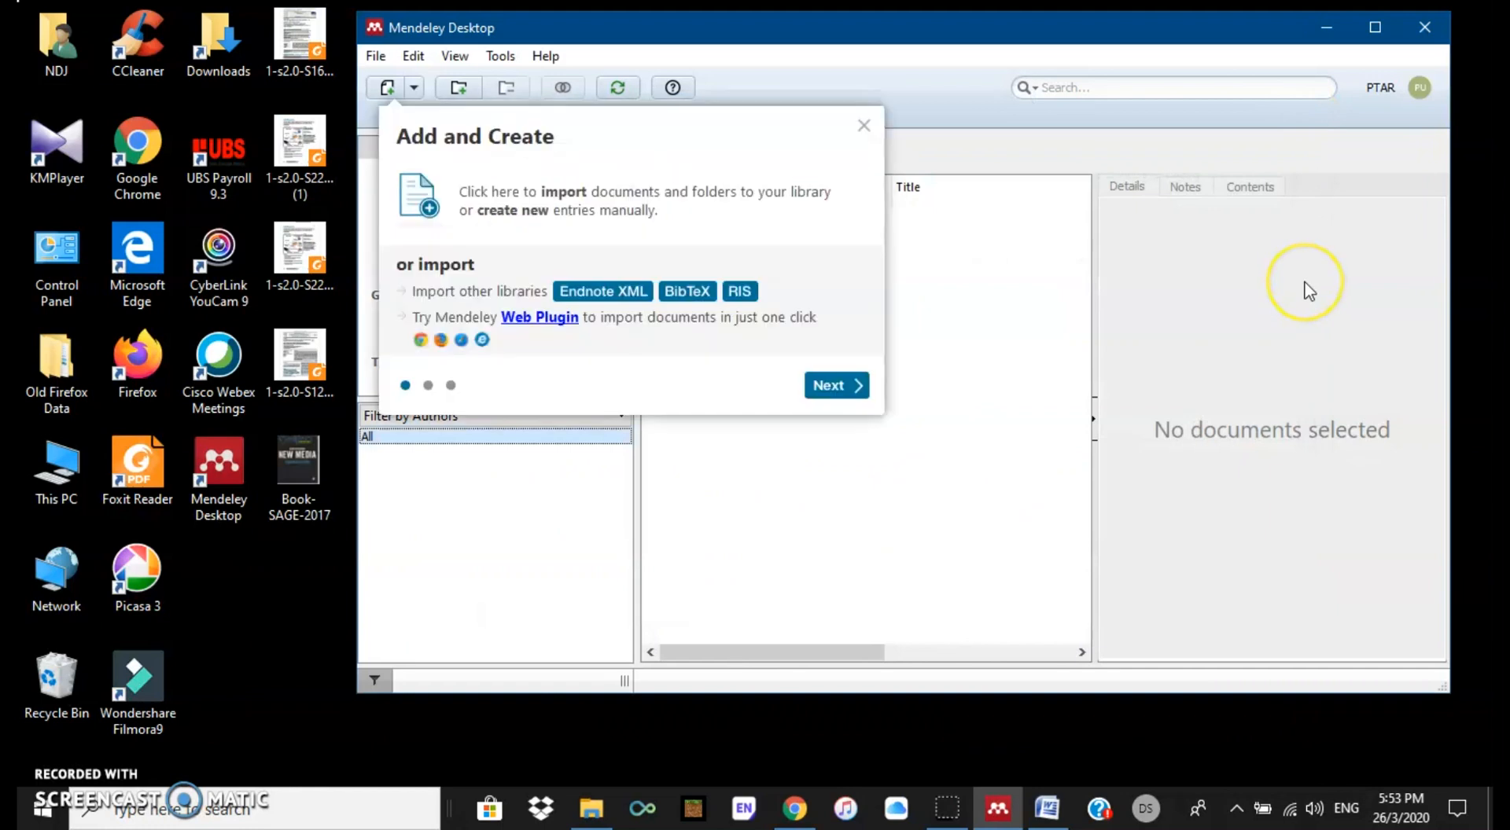
left_click(865, 125)
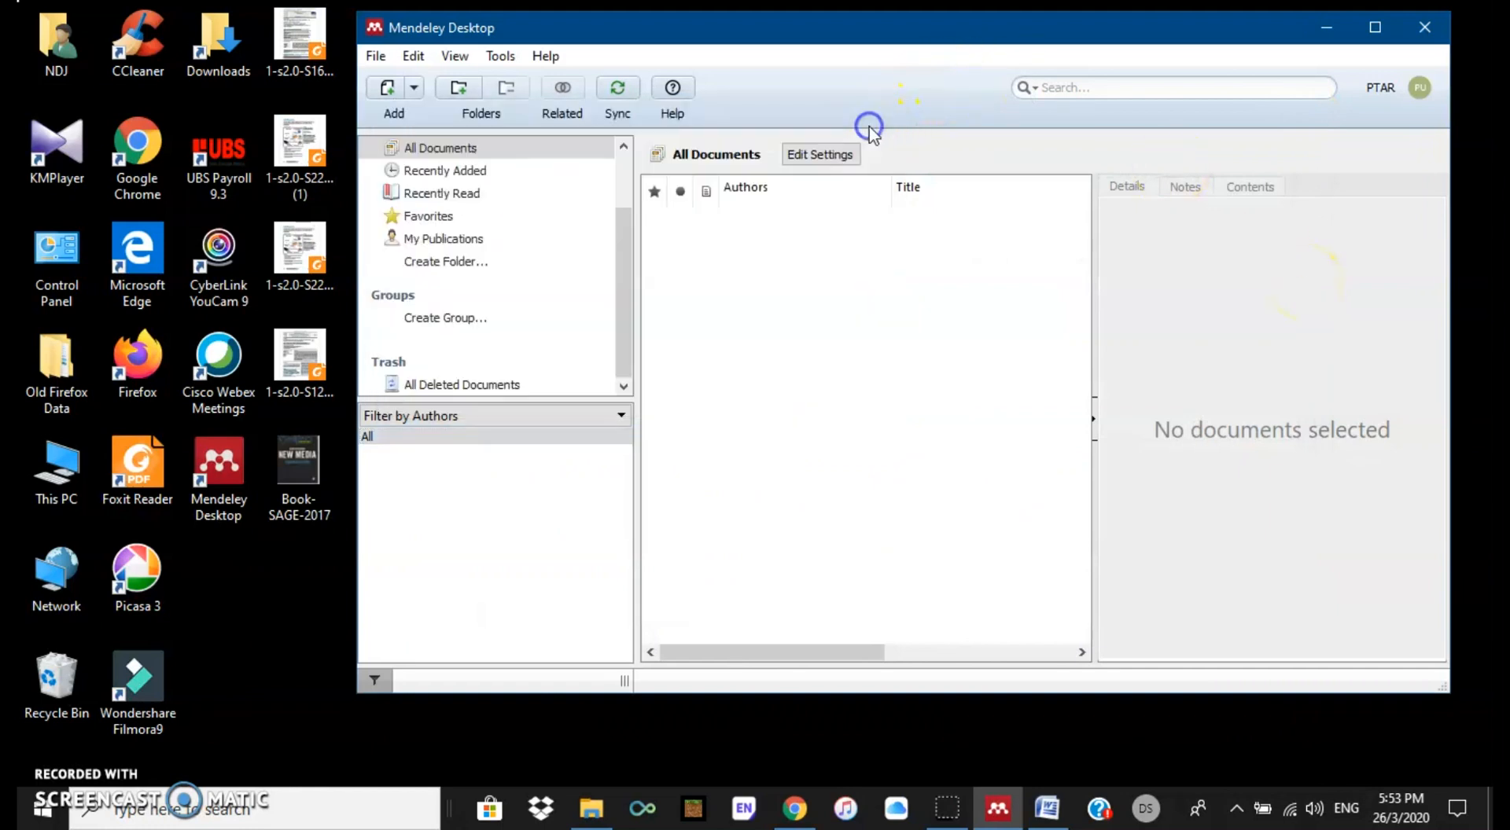
left_click(501, 57)
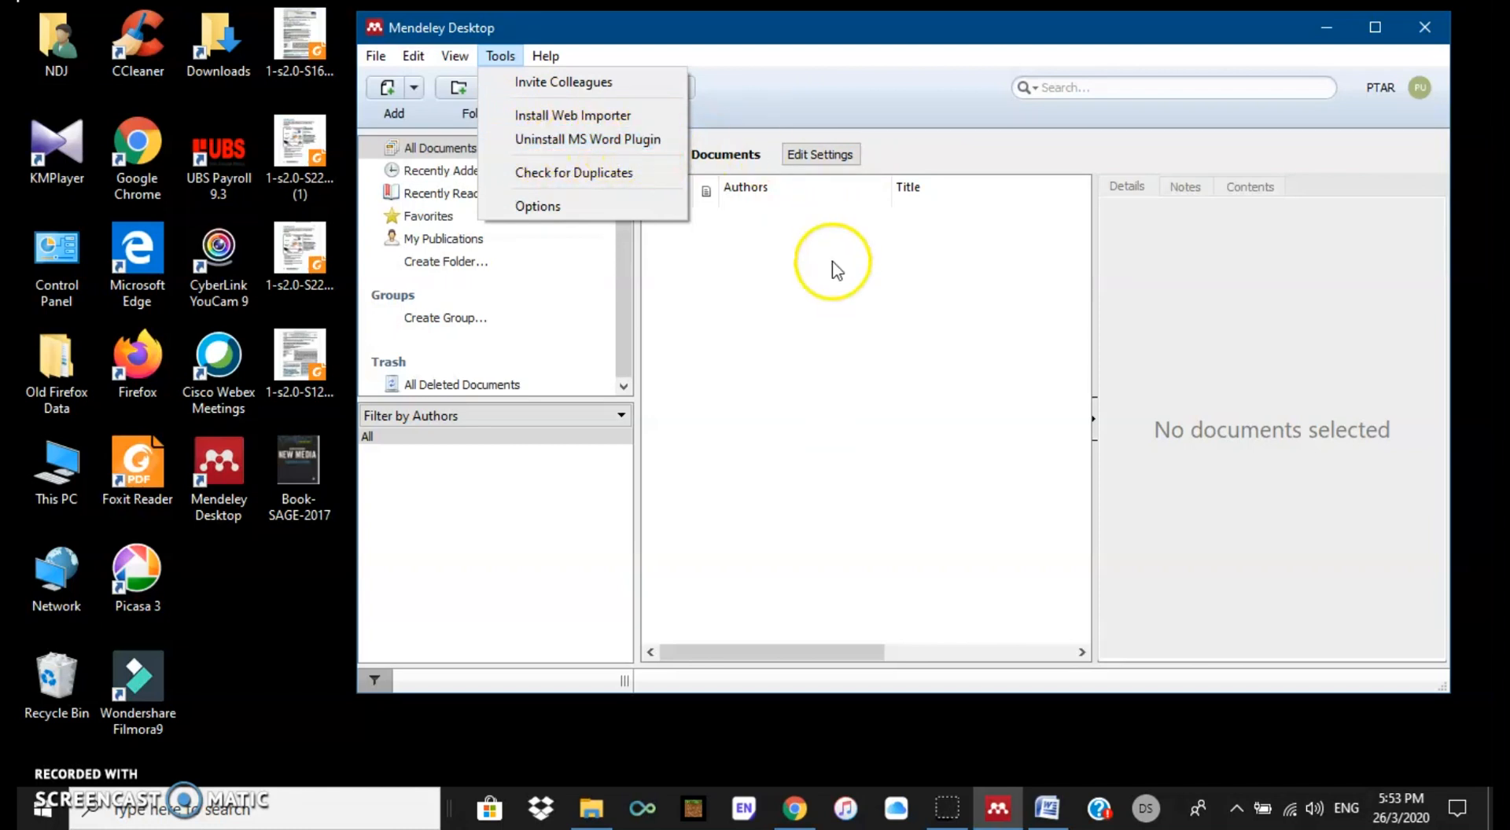
left_click(837, 314)
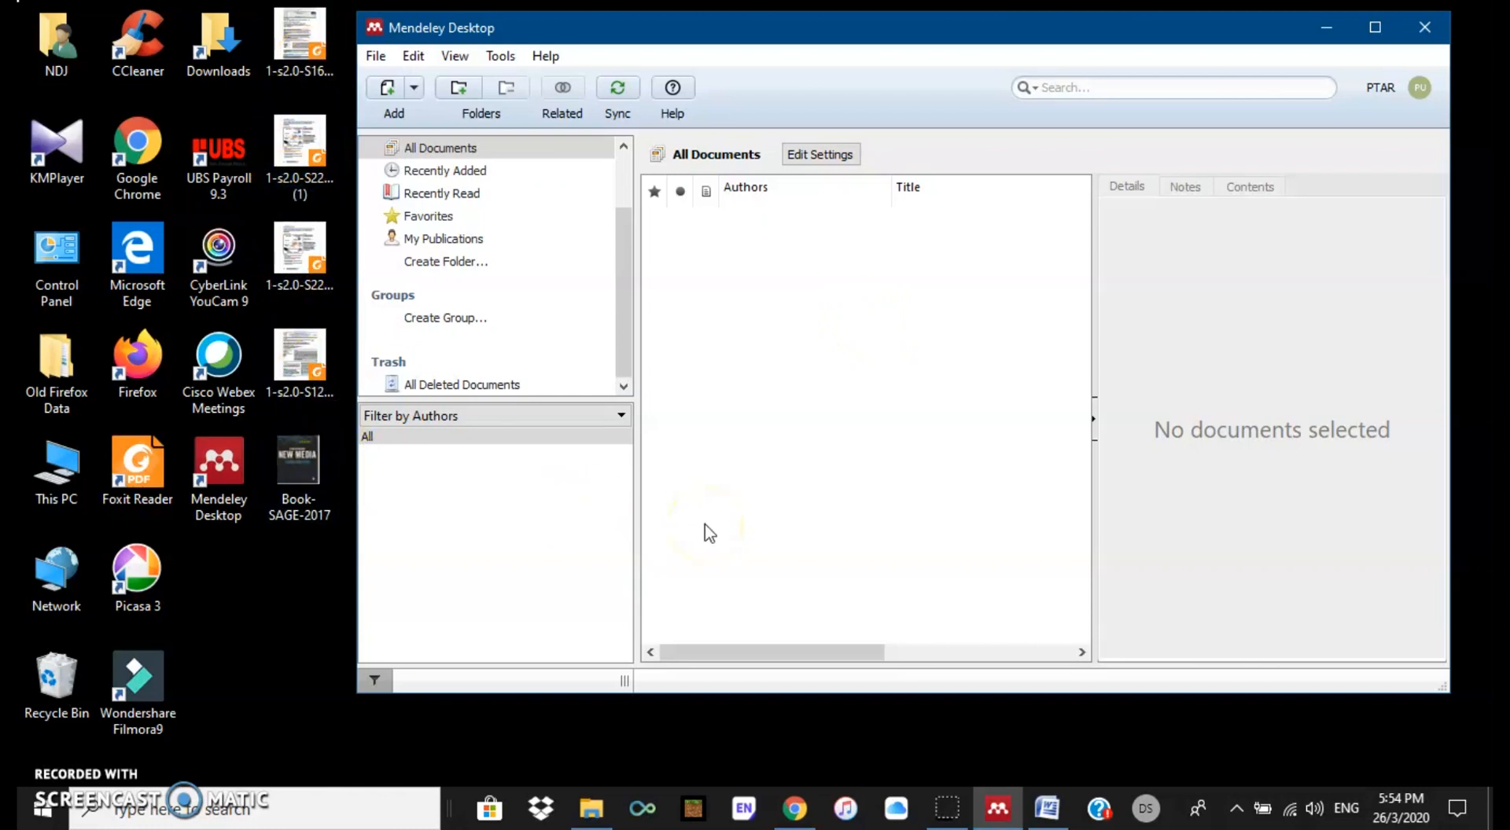
Step: Drag the first article PDF into All Documents, decline the folder review, then add the other three PDFs
left_click_drag(626, 314, 636, 256)
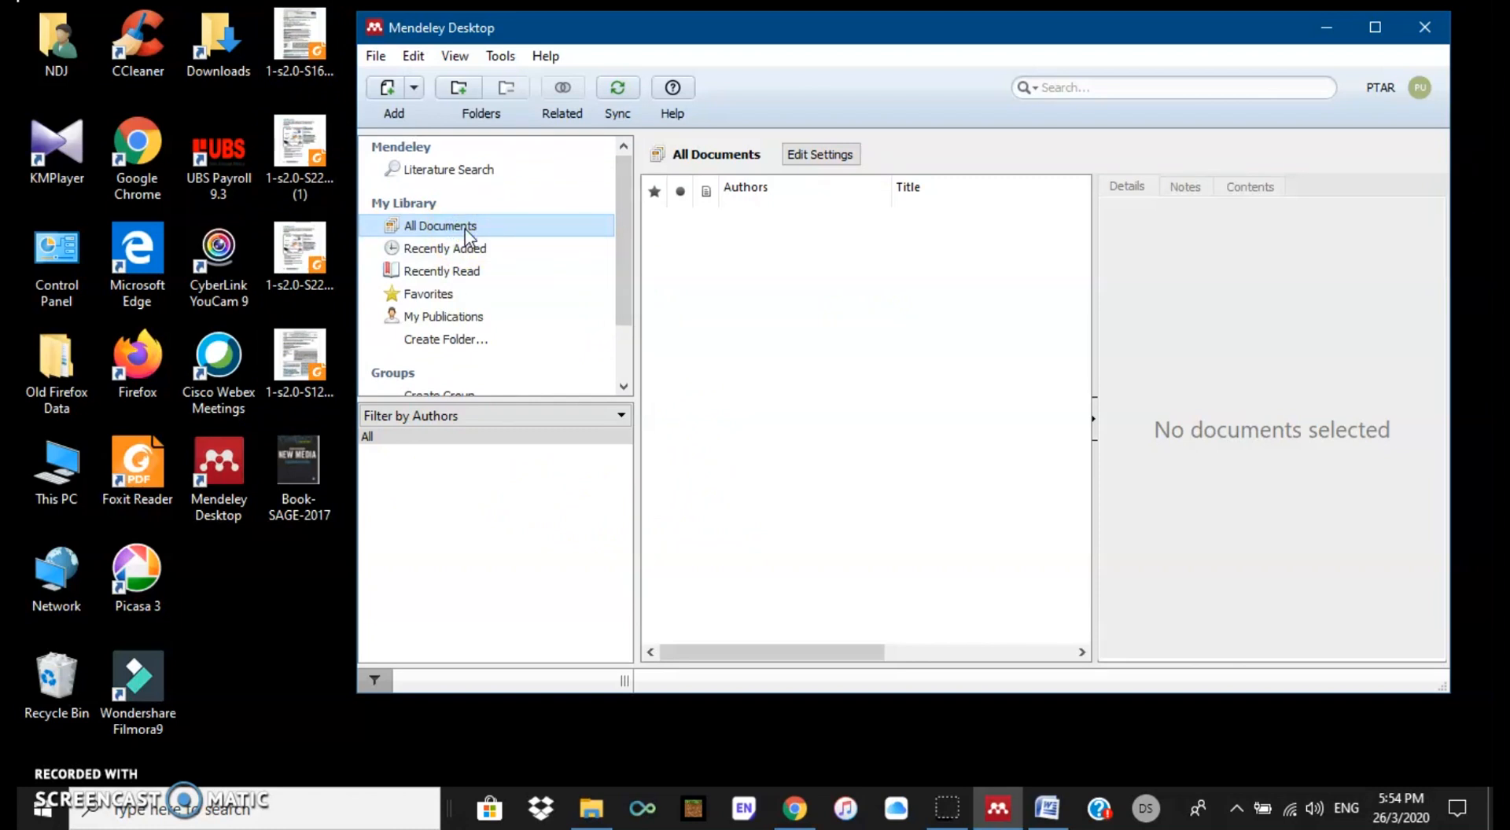
left_click(292, 363)
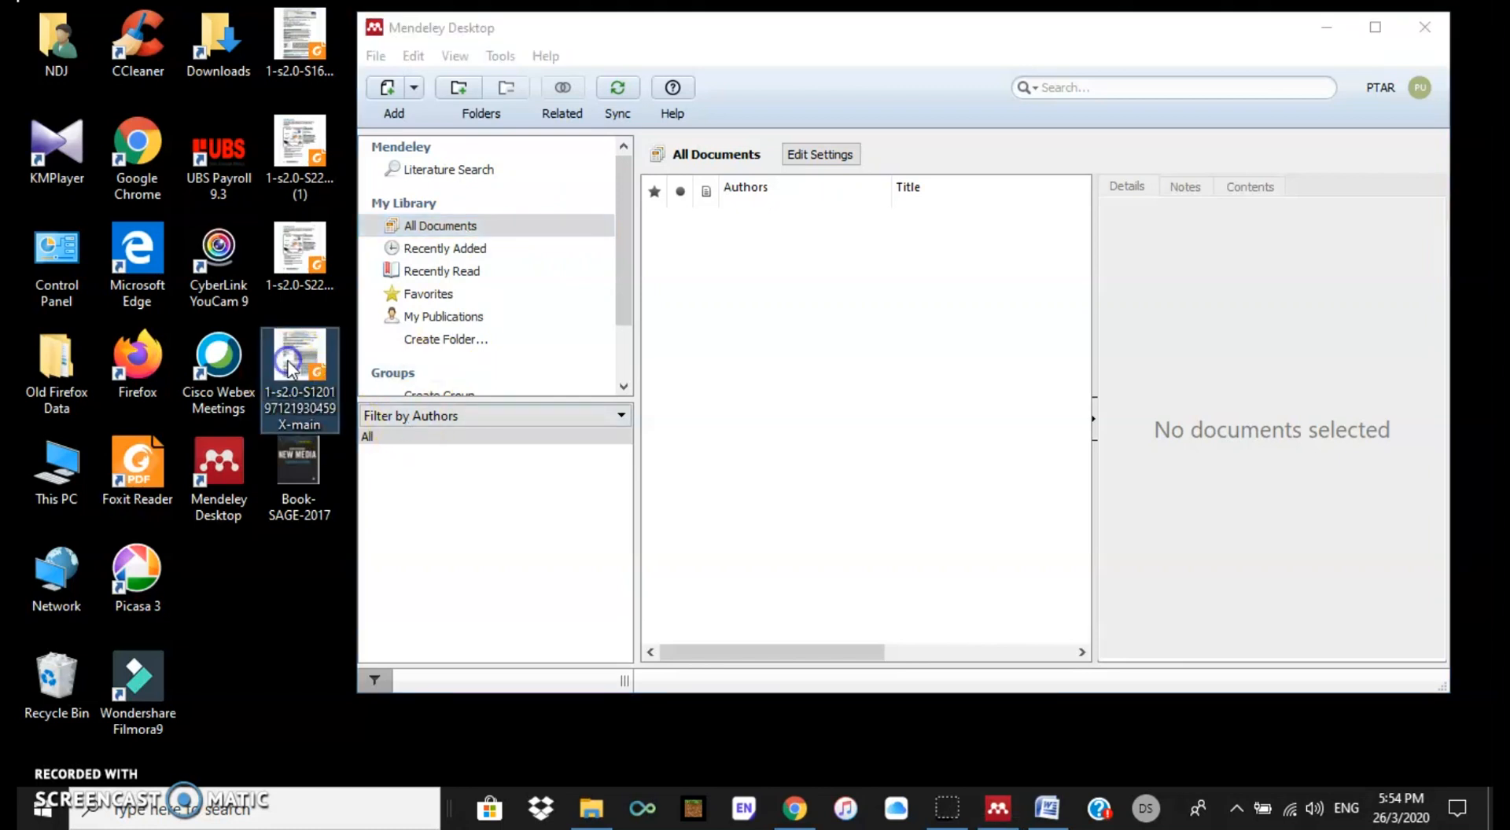
left_click_drag(289, 367, 788, 275)
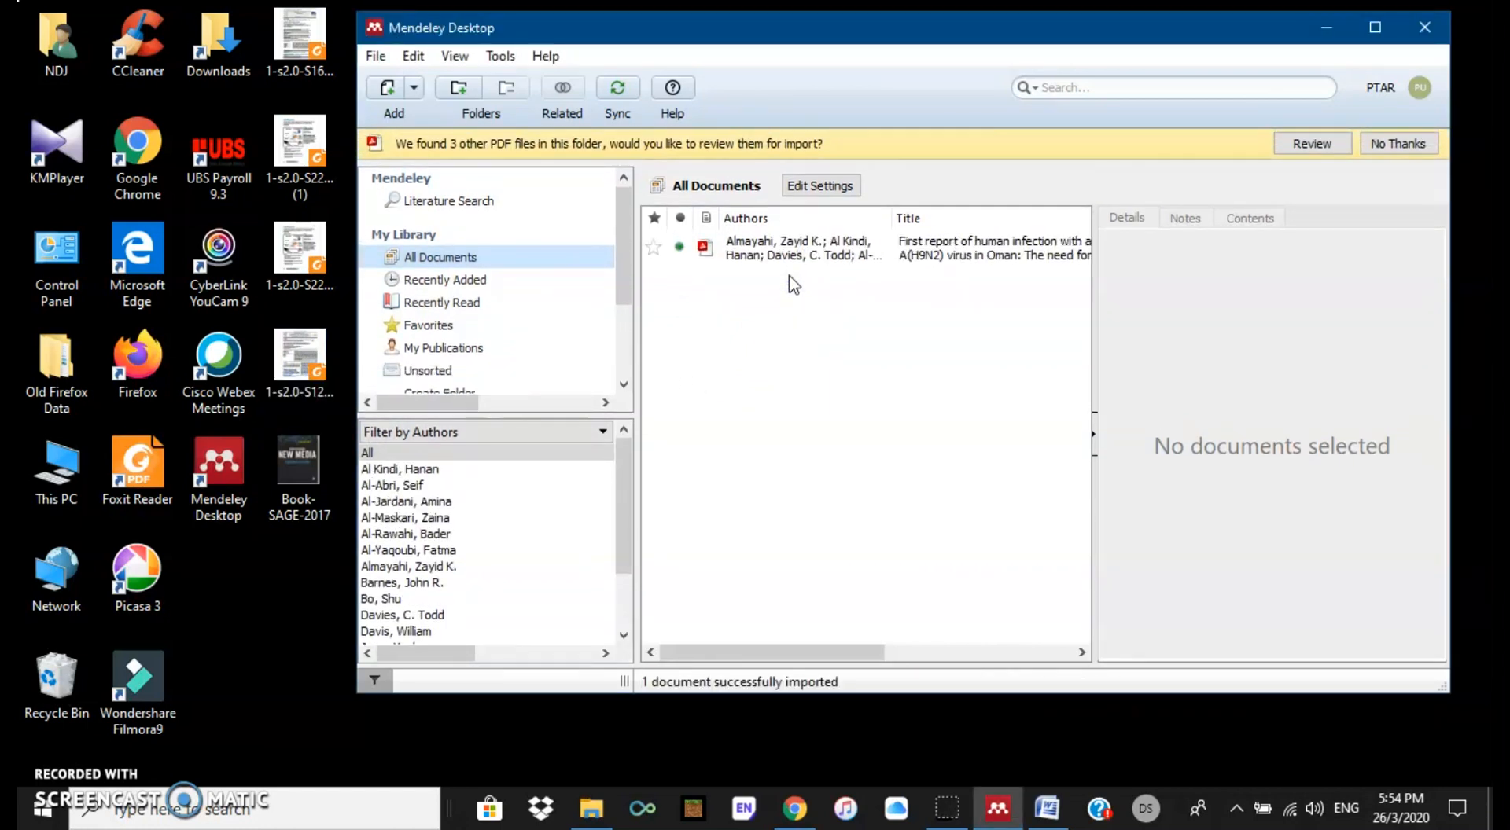
left_click(1415, 143)
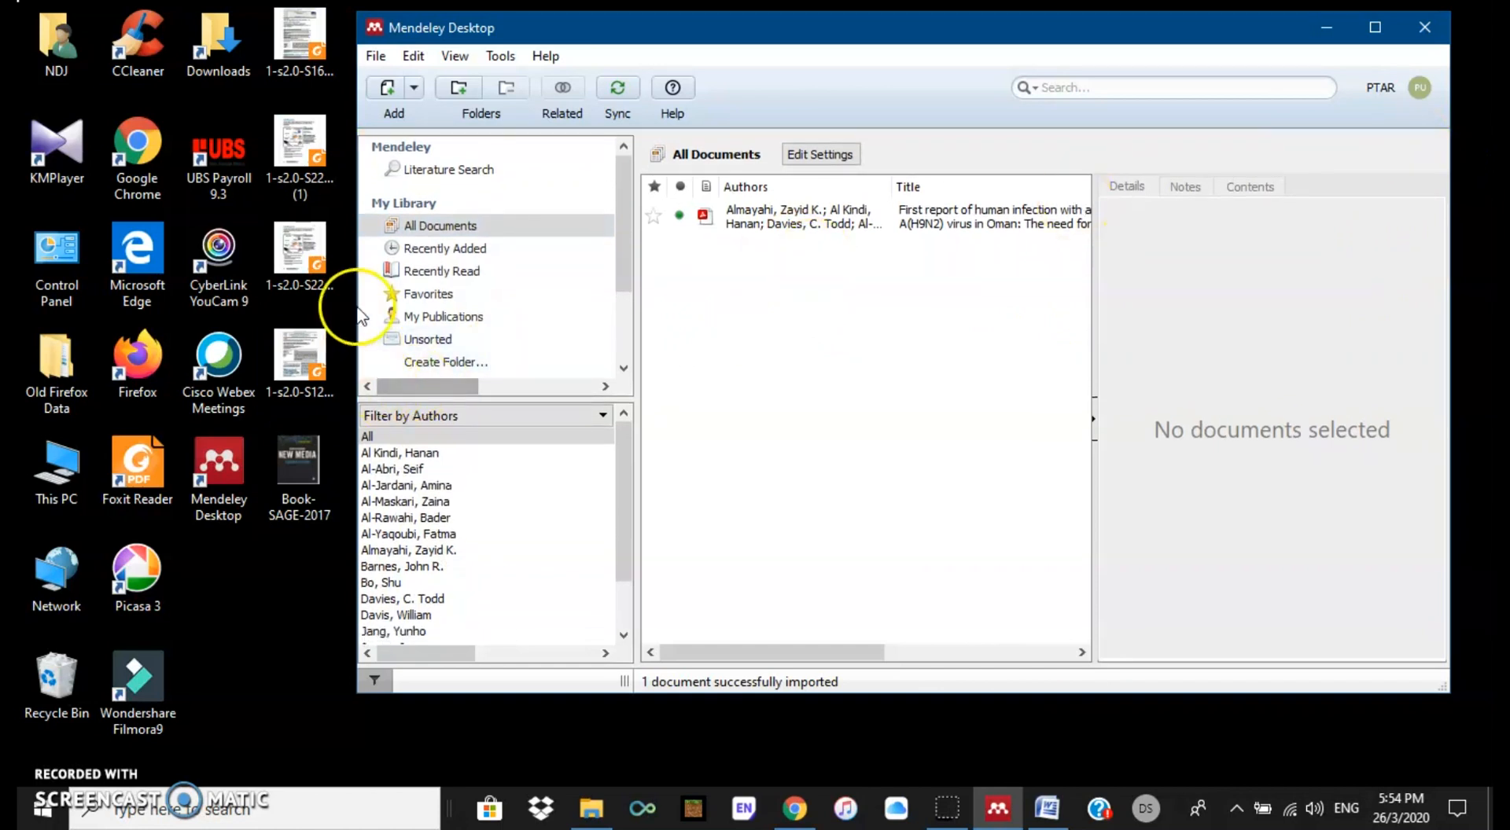
left_click_drag(339, 291, 814, 291)
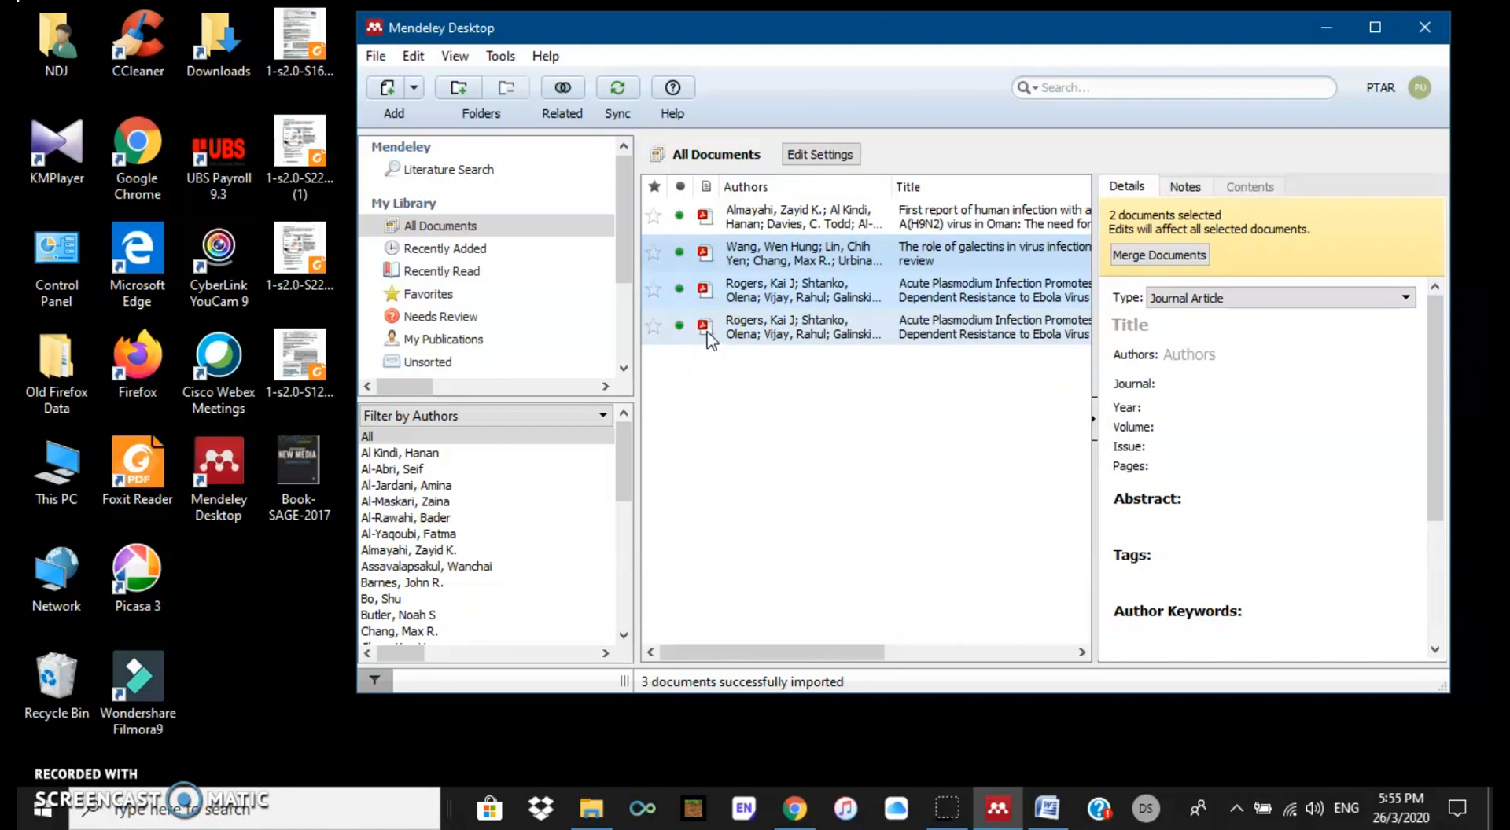
left_click(277, 580)
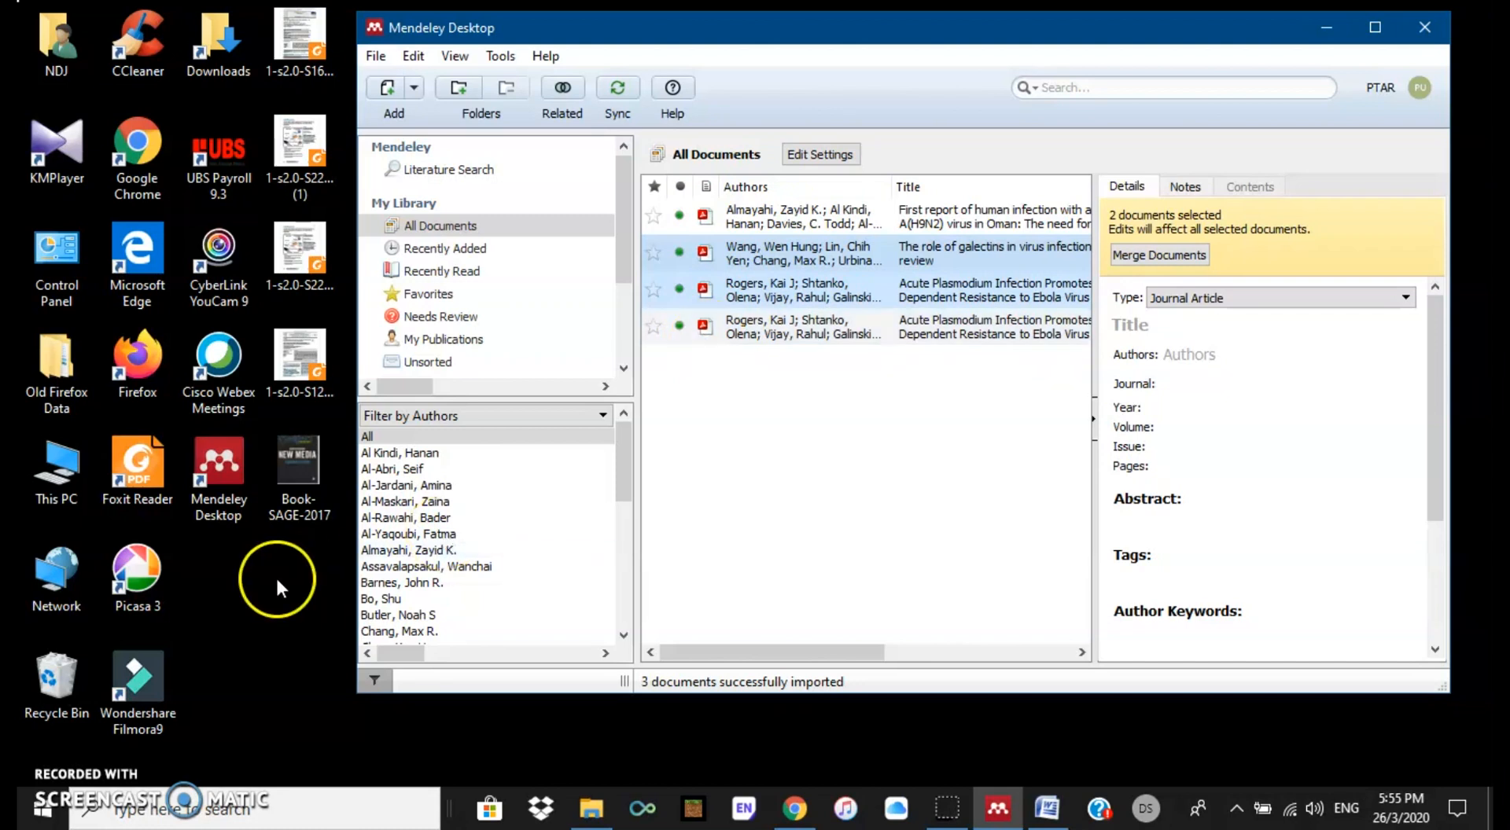
double_click(299, 467)
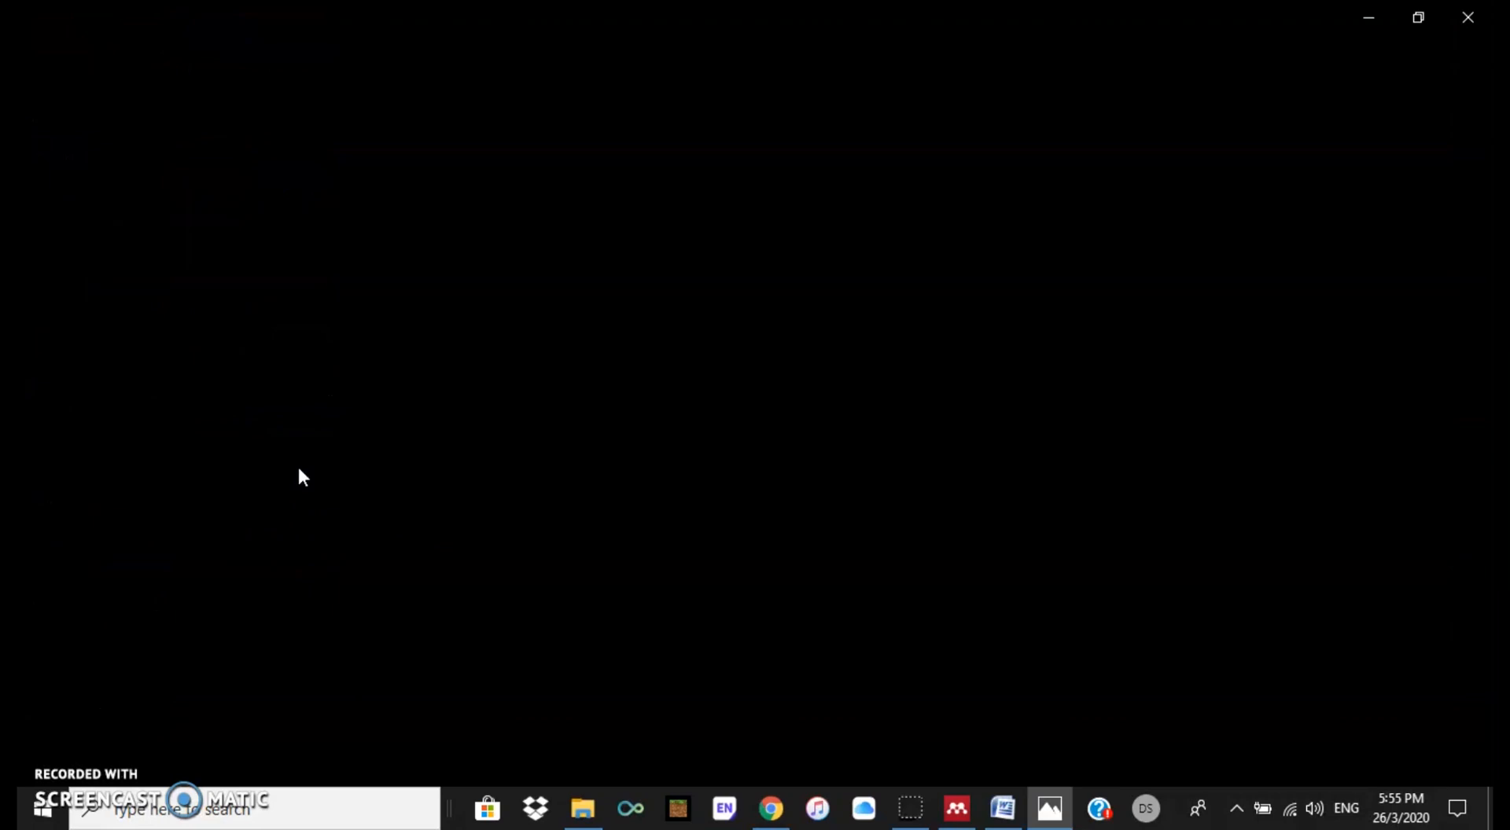
left_click(1417, 24)
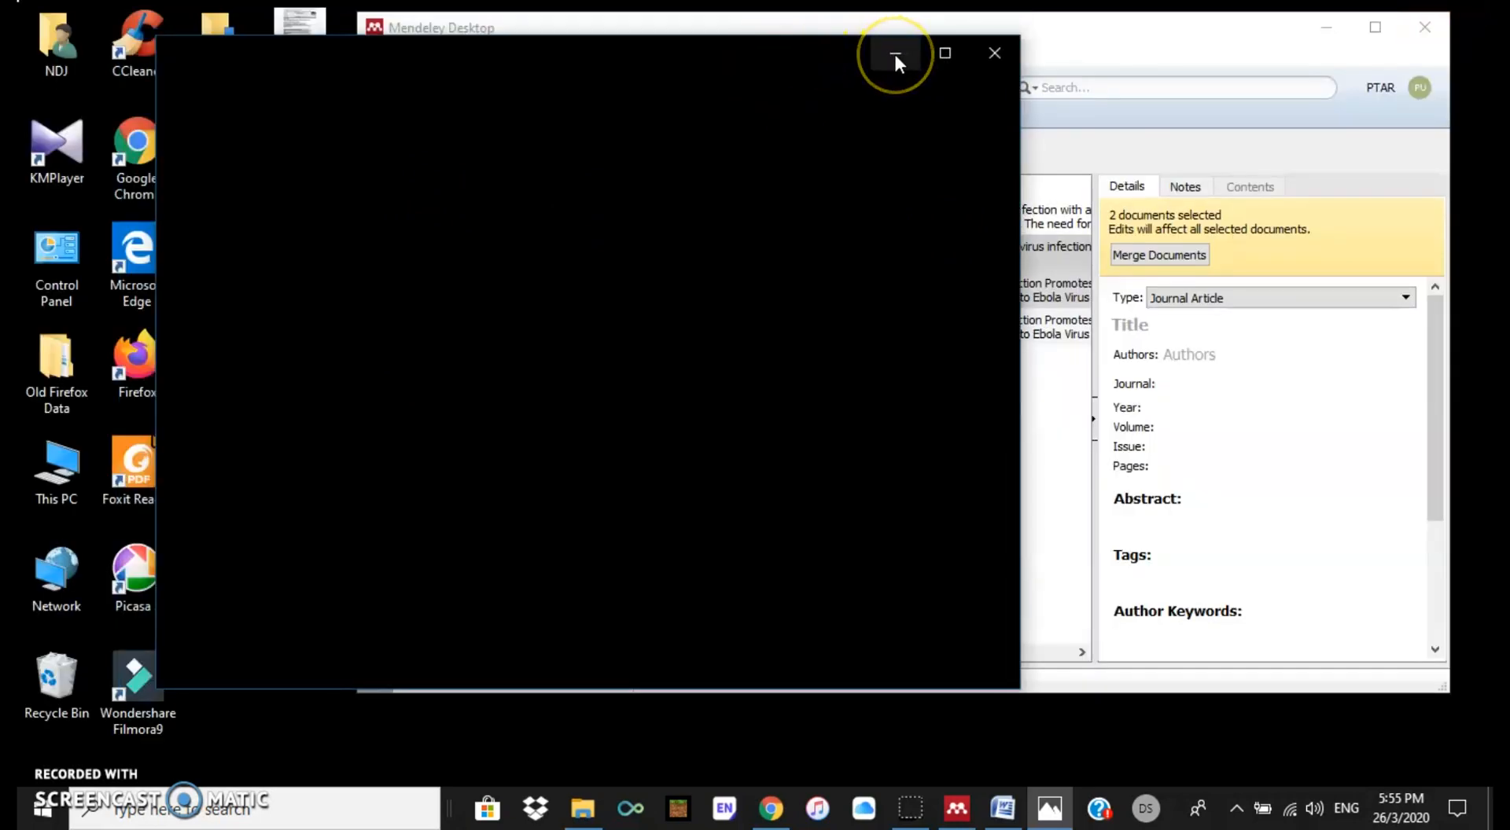
left_click(995, 54)
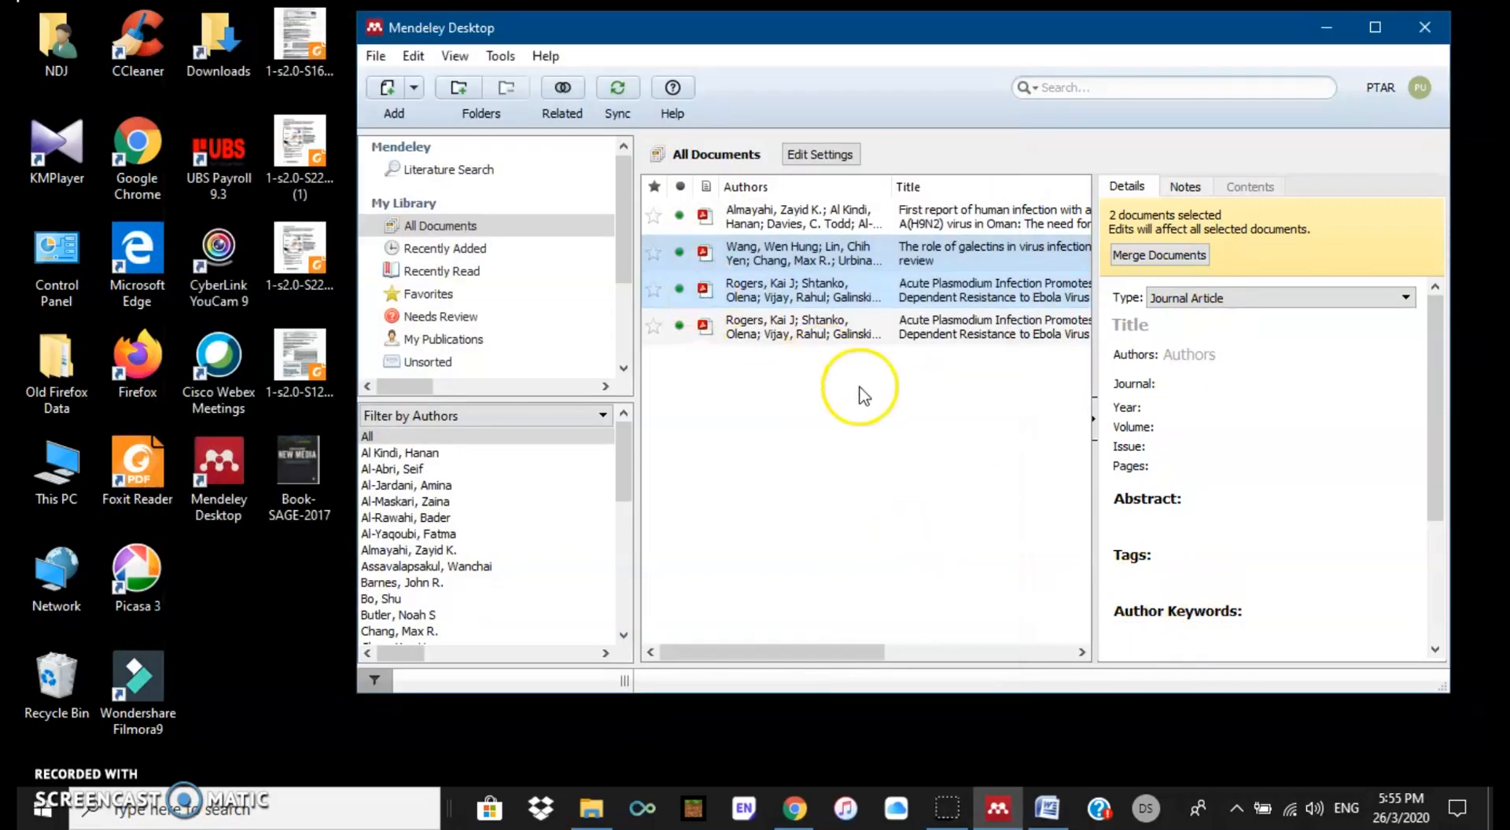
Step: Create a manual entry via File > Add Entry Manually and change its type to Book
left_click(376, 57)
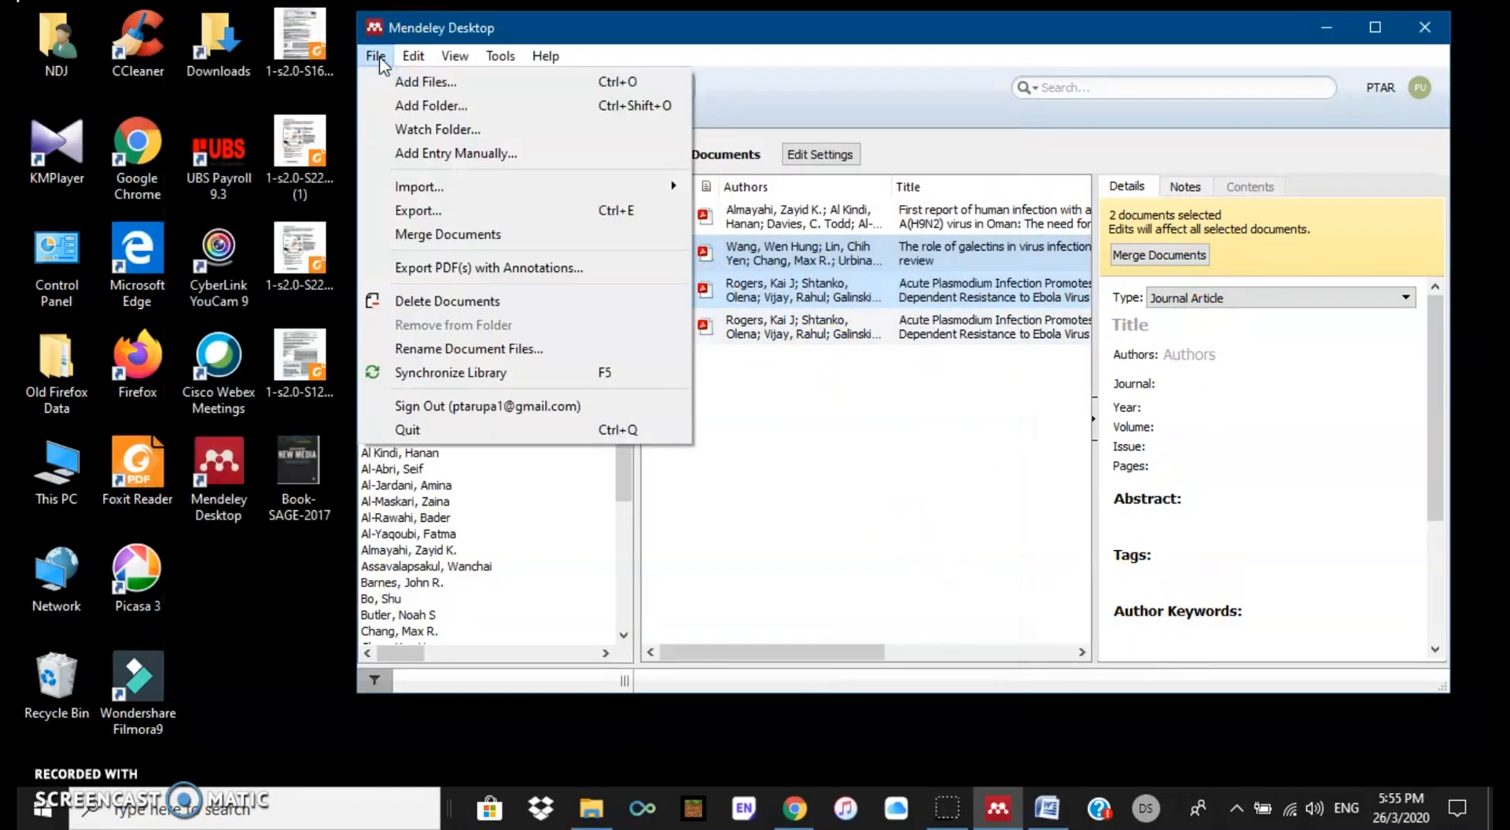
left_click(438, 162)
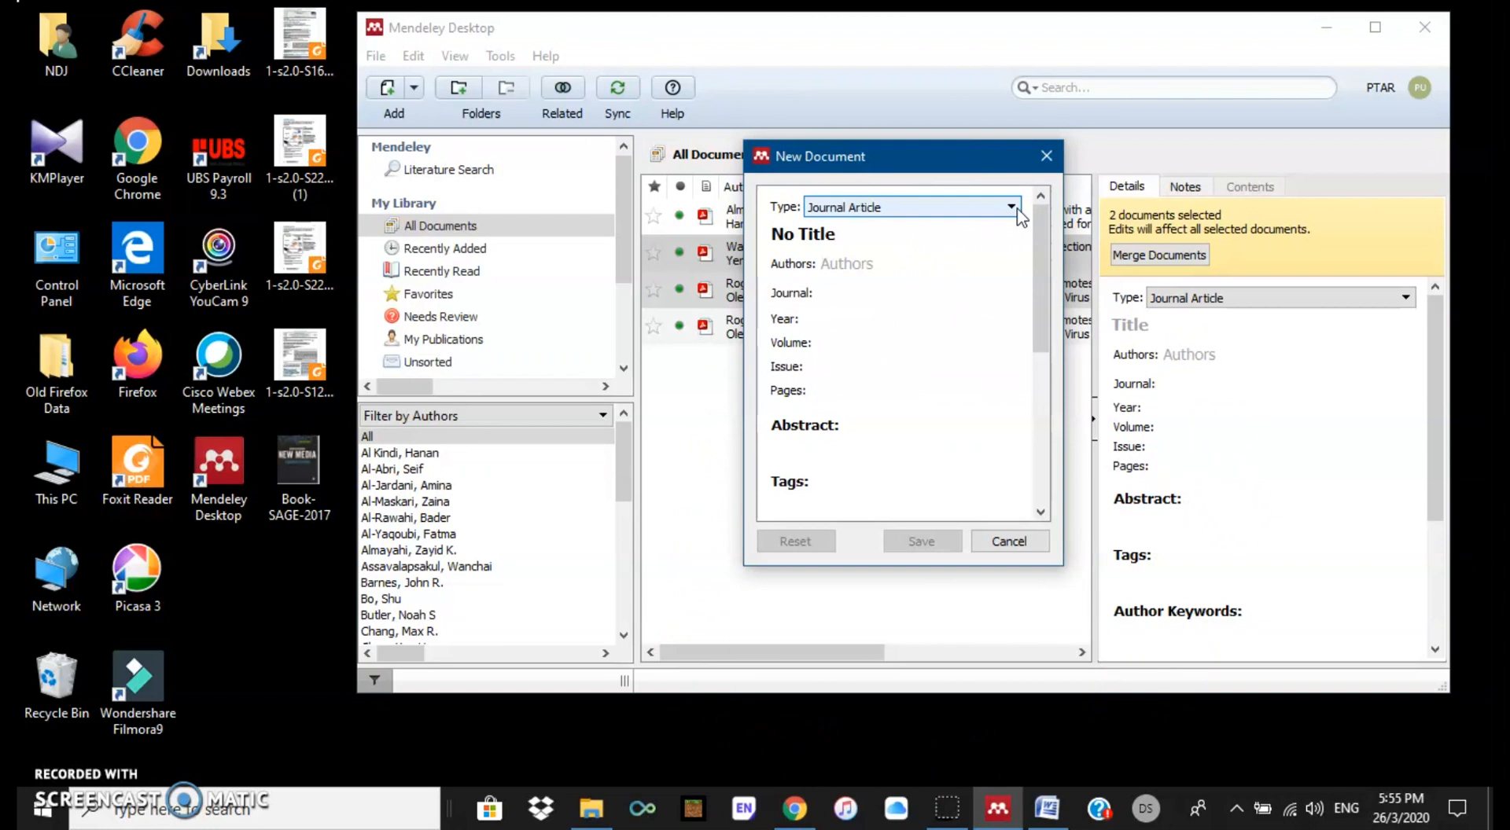
left_click(268, 471)
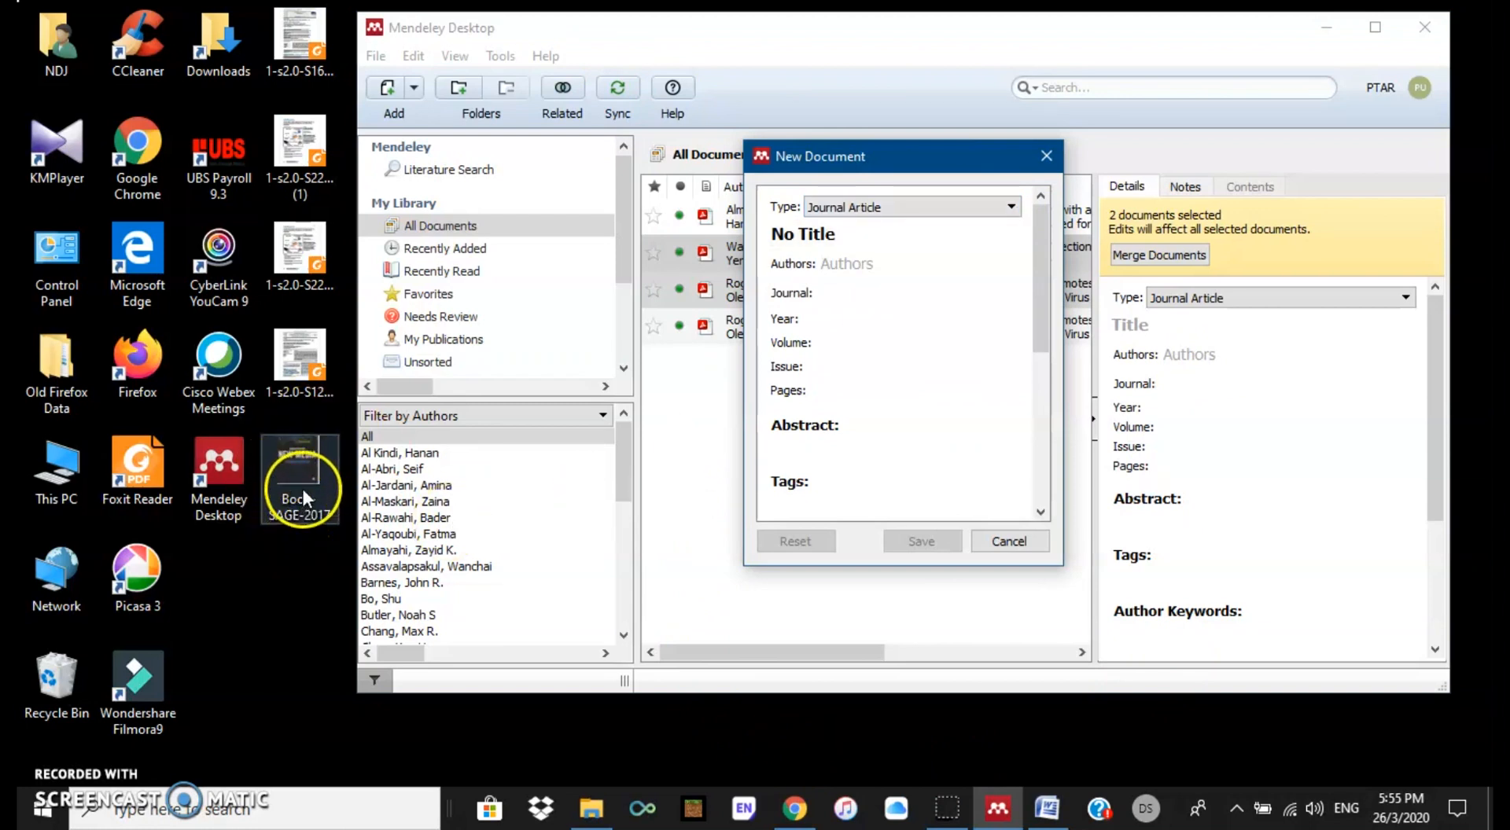
left_click(1009, 206)
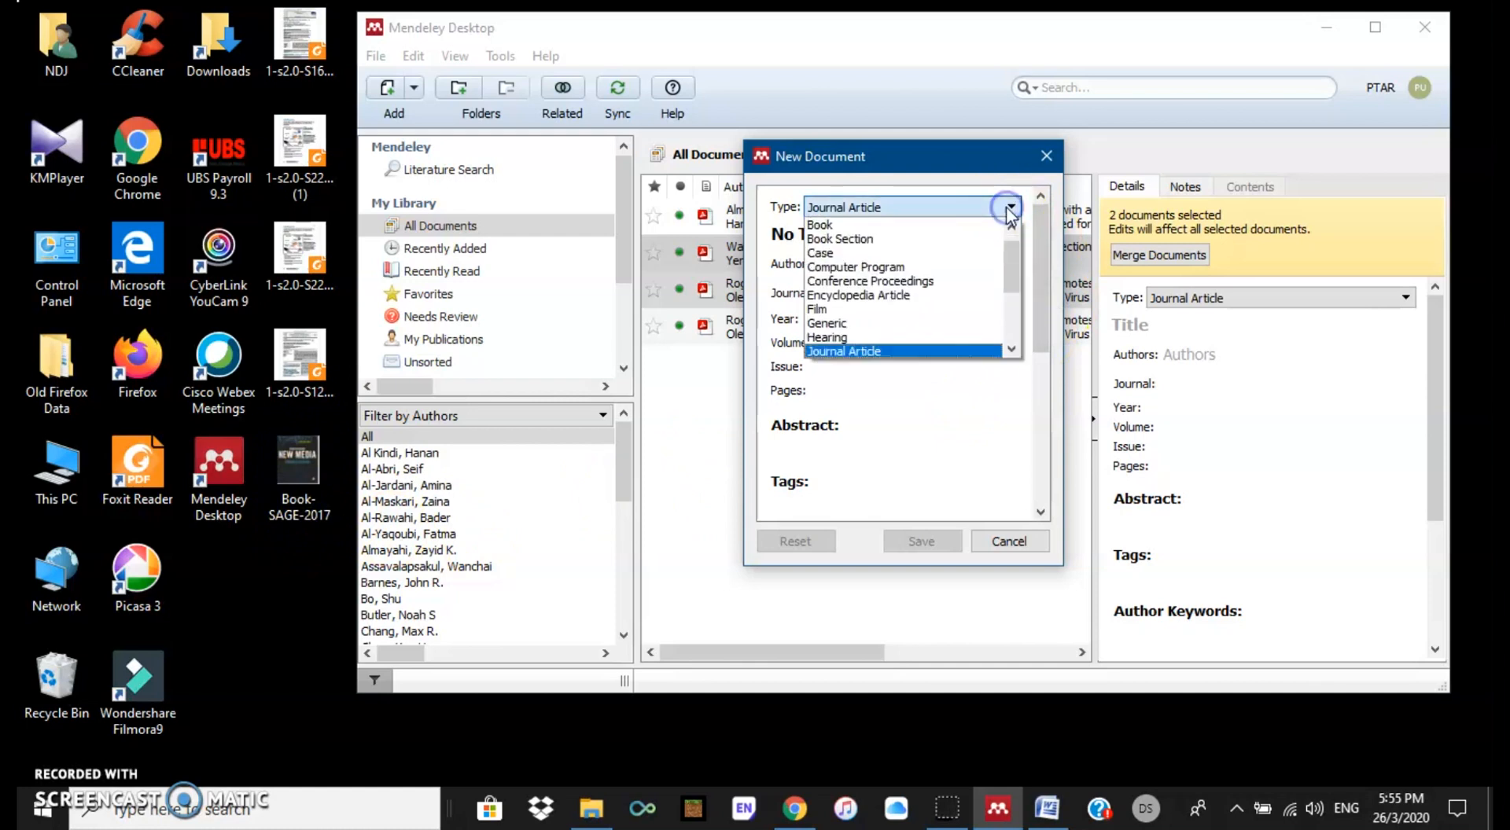
left_click(995, 226)
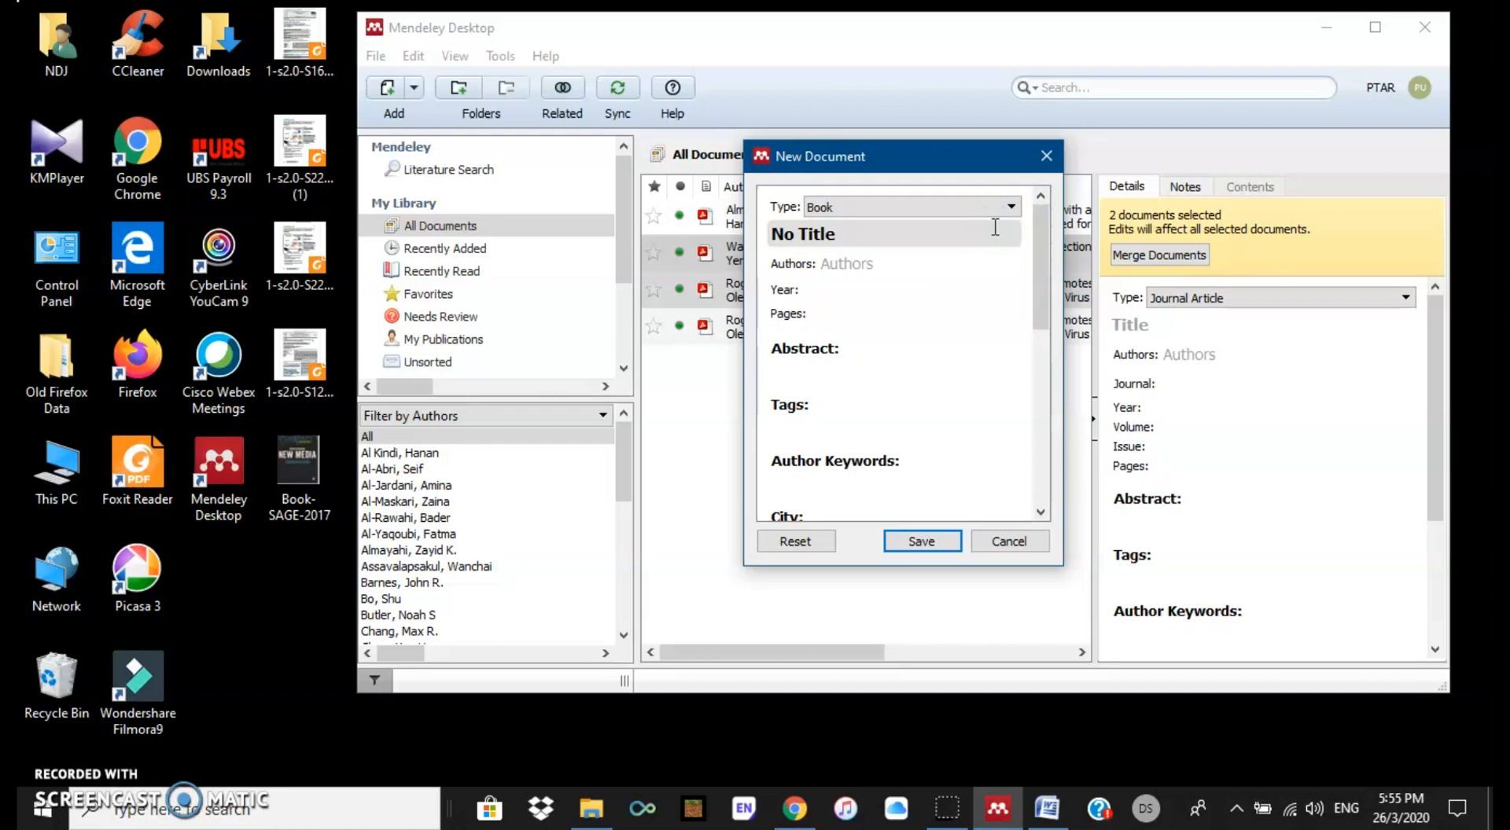
Step: Replace the placeholder title with 'New media'
left_click(920, 235)
left_click_drag(930, 235, 749, 244)
type("New")
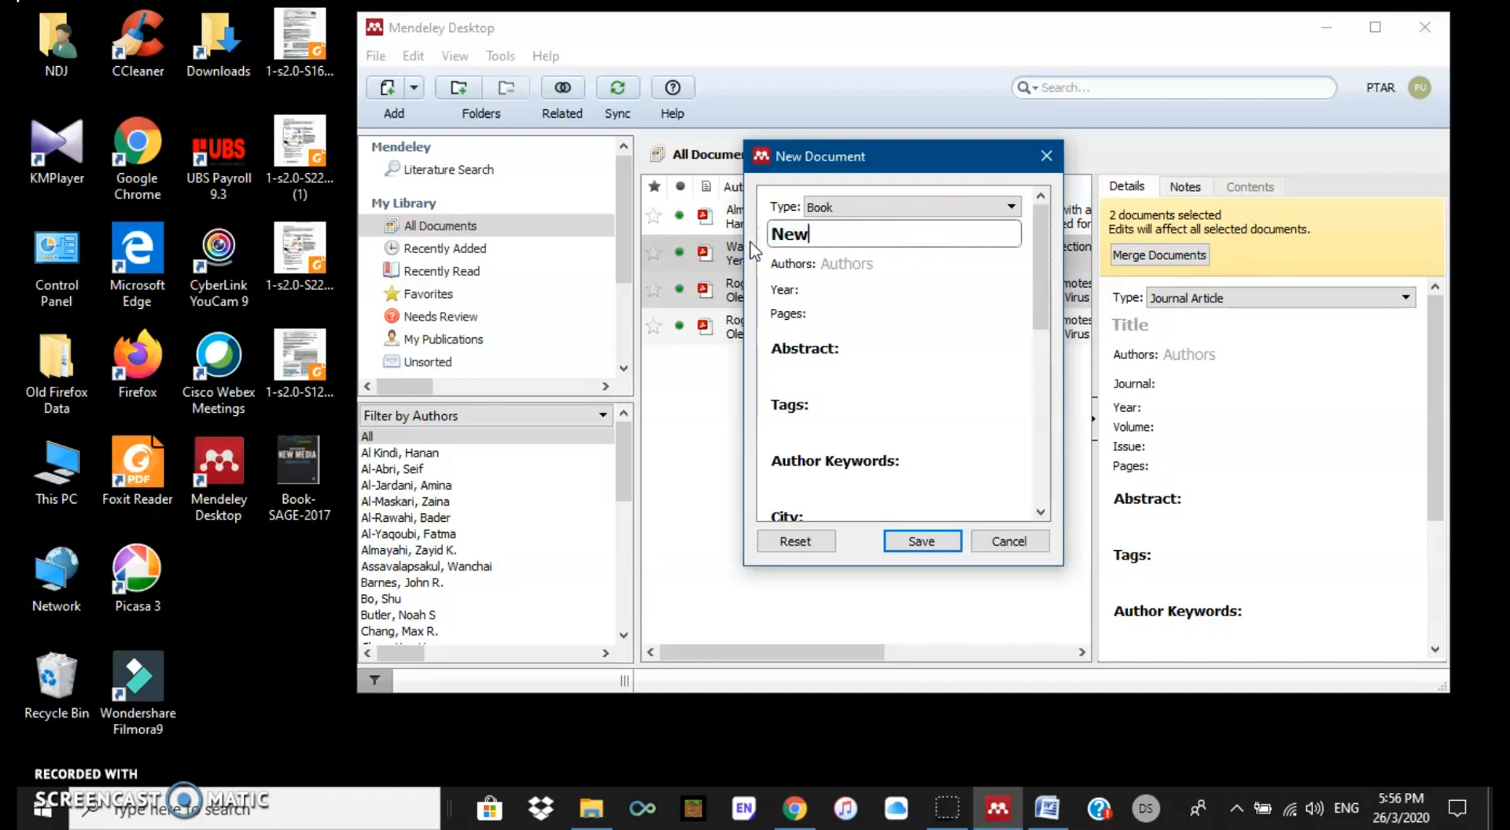
type(" media")
Step: Enter the first two authors' names in the Authors field
left_click(849, 265)
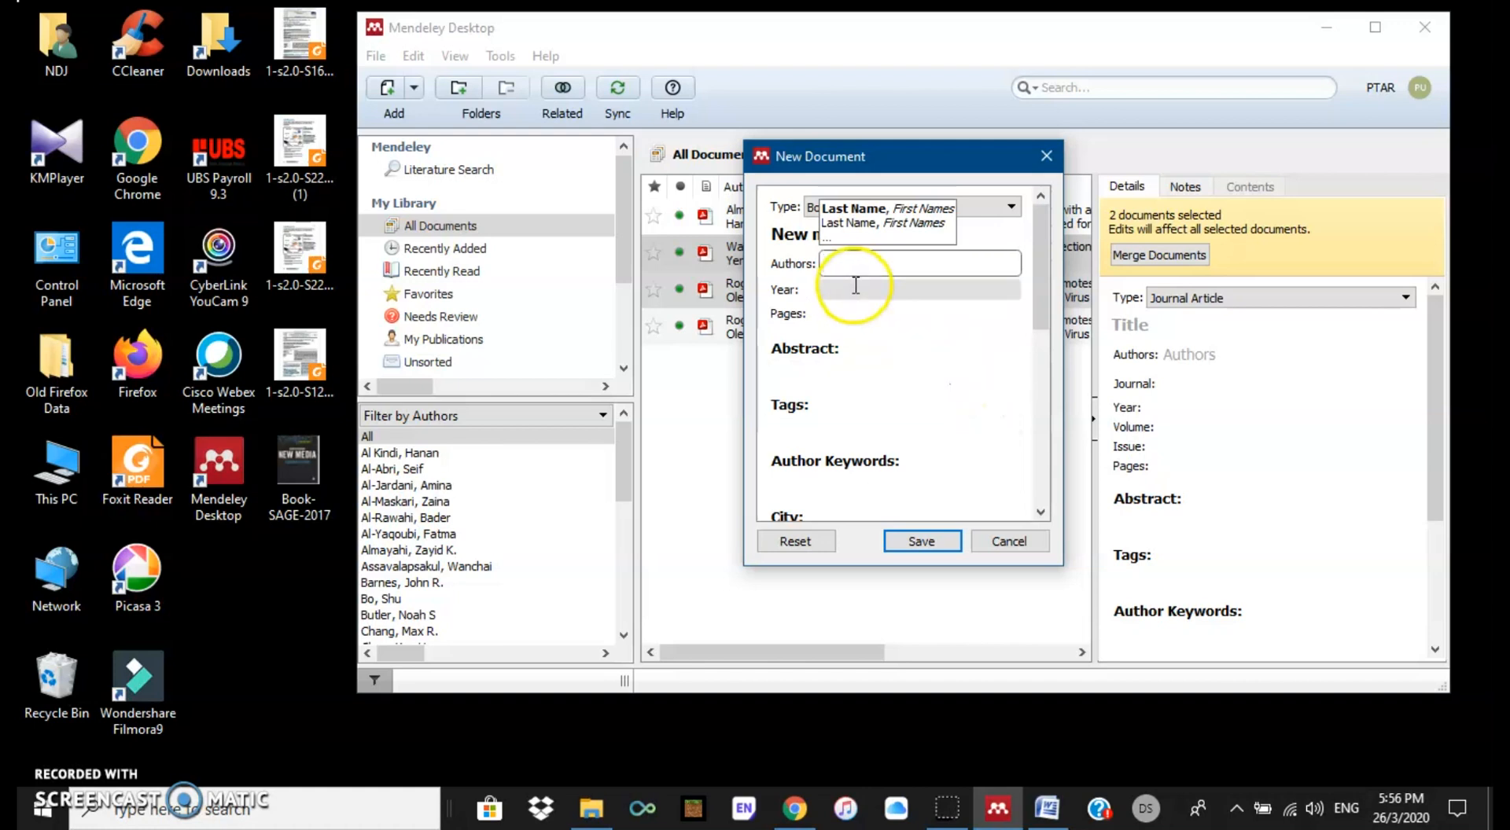
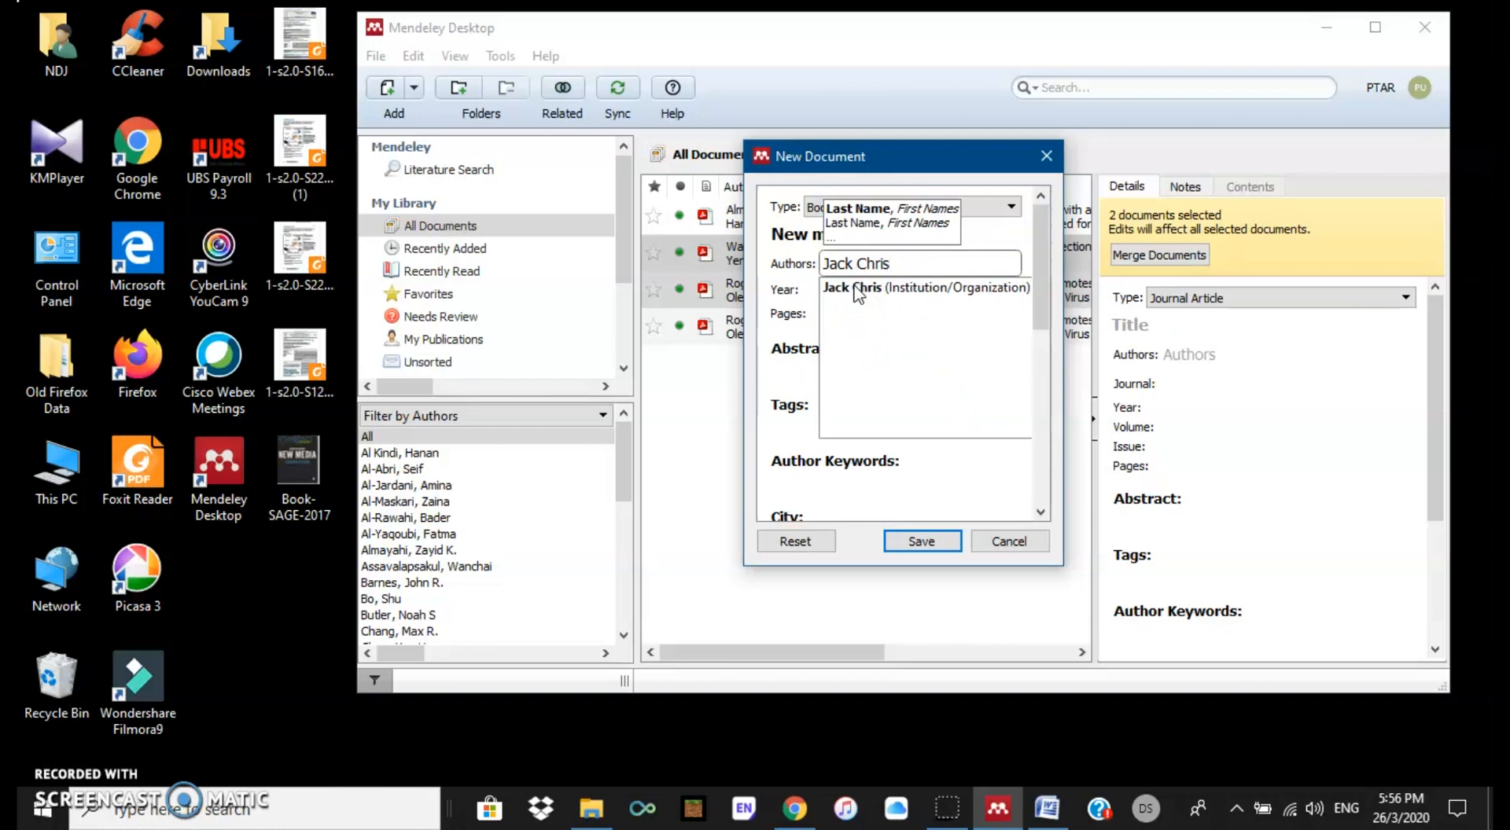
key("Return")
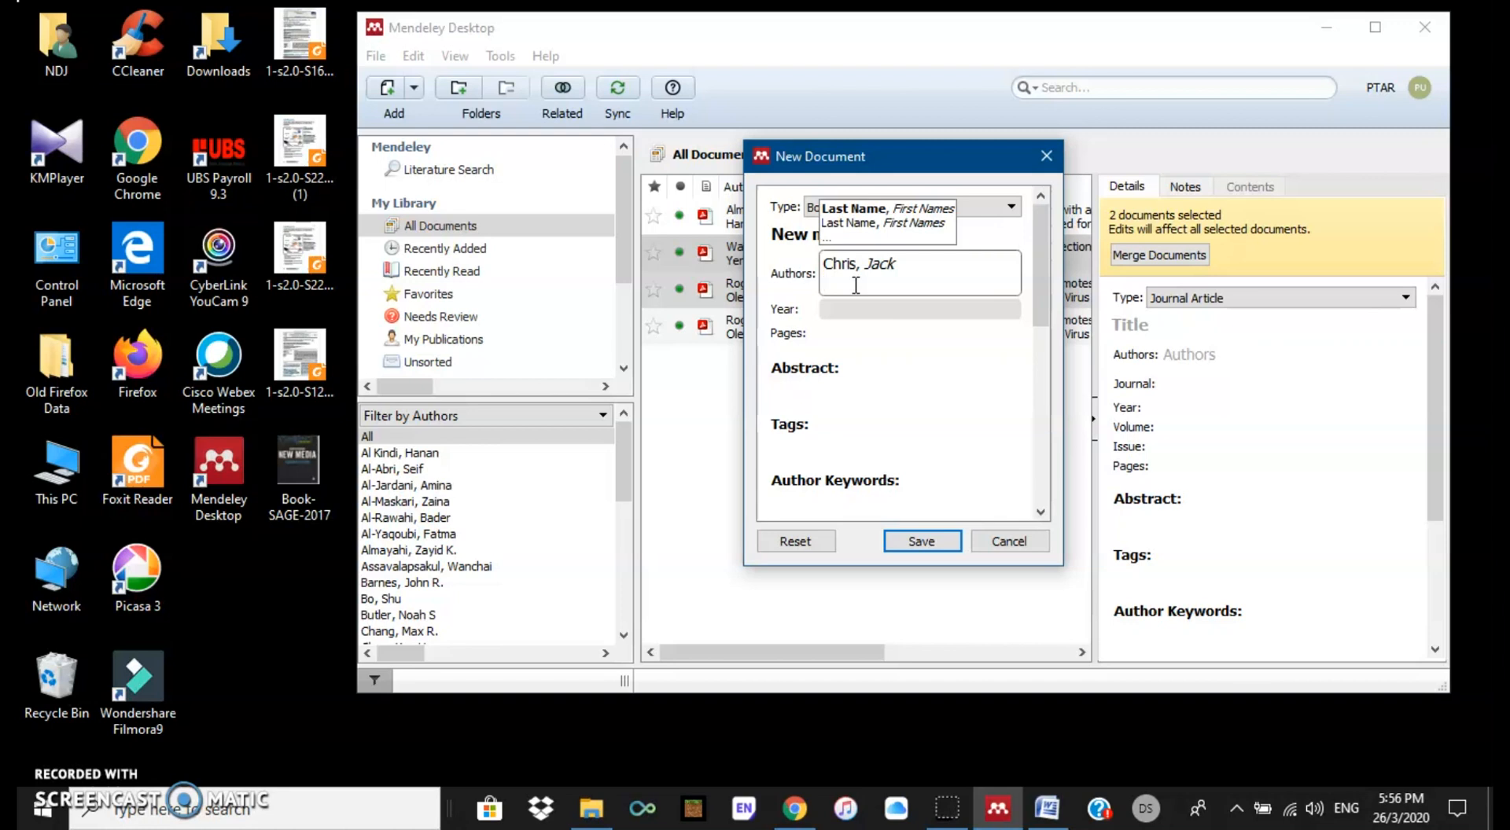
key("Return")
type("Ft")
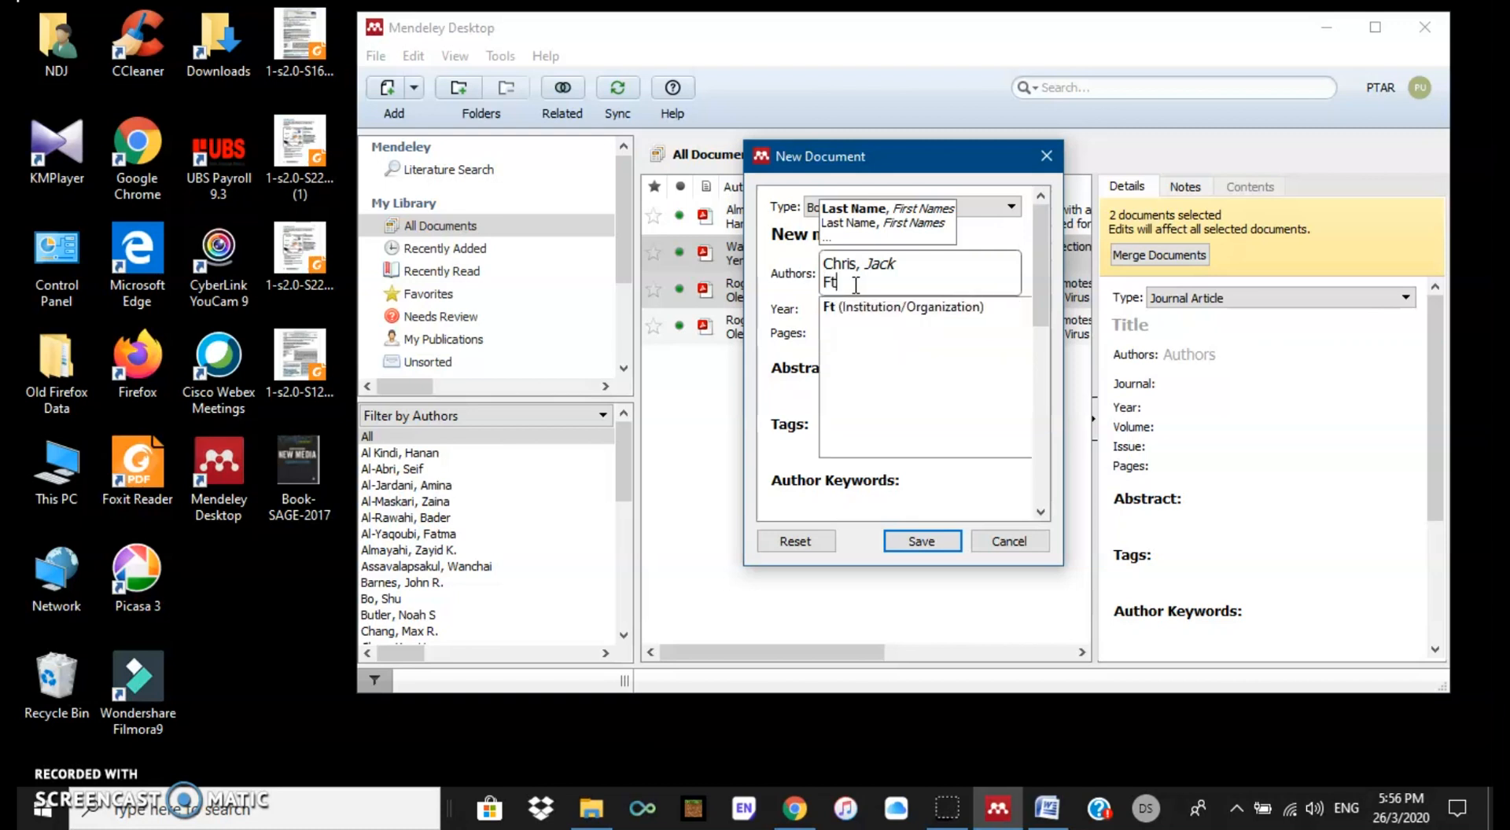
key("BackSpace")
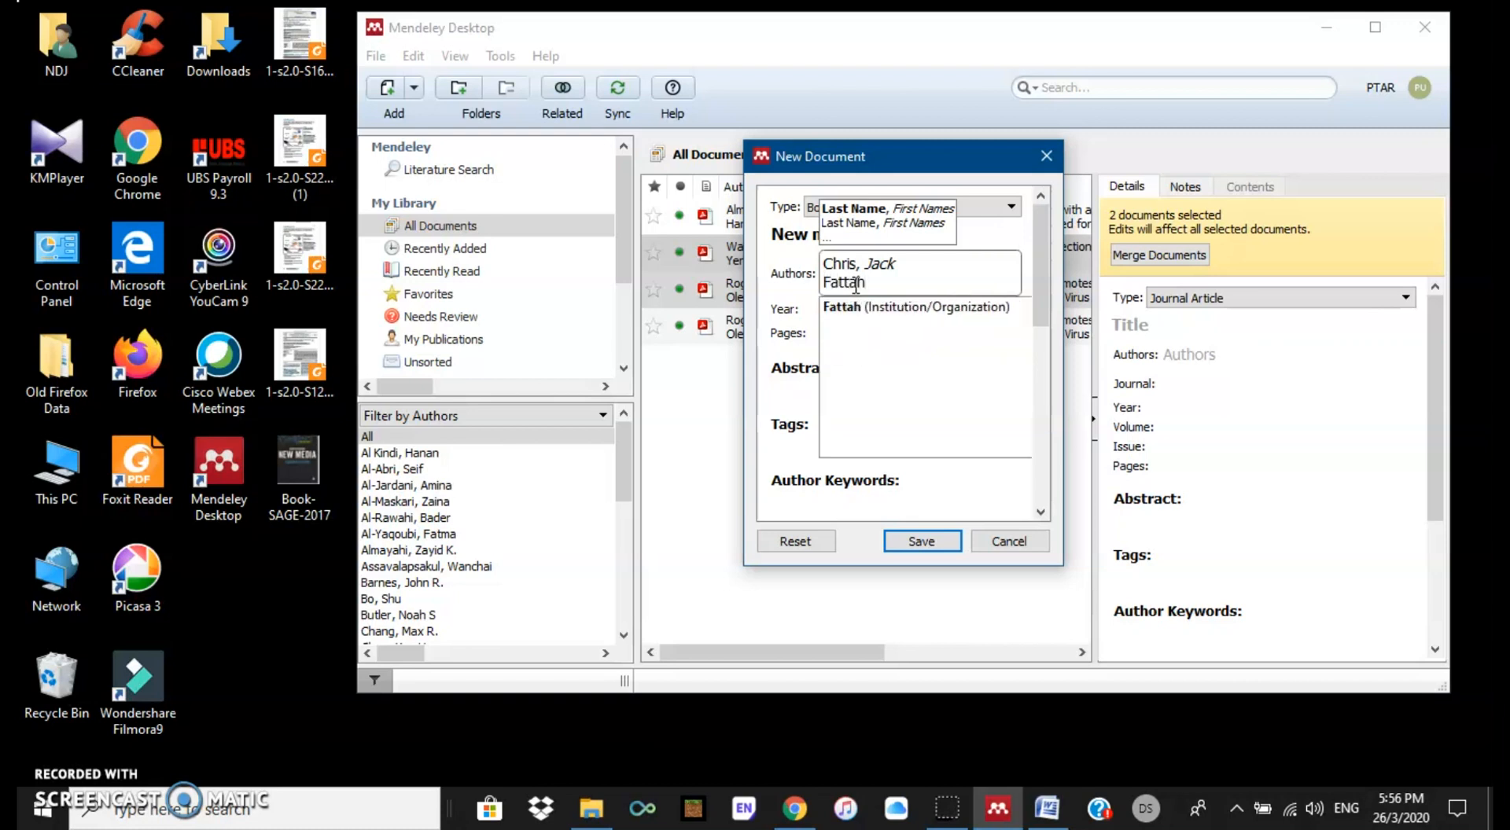
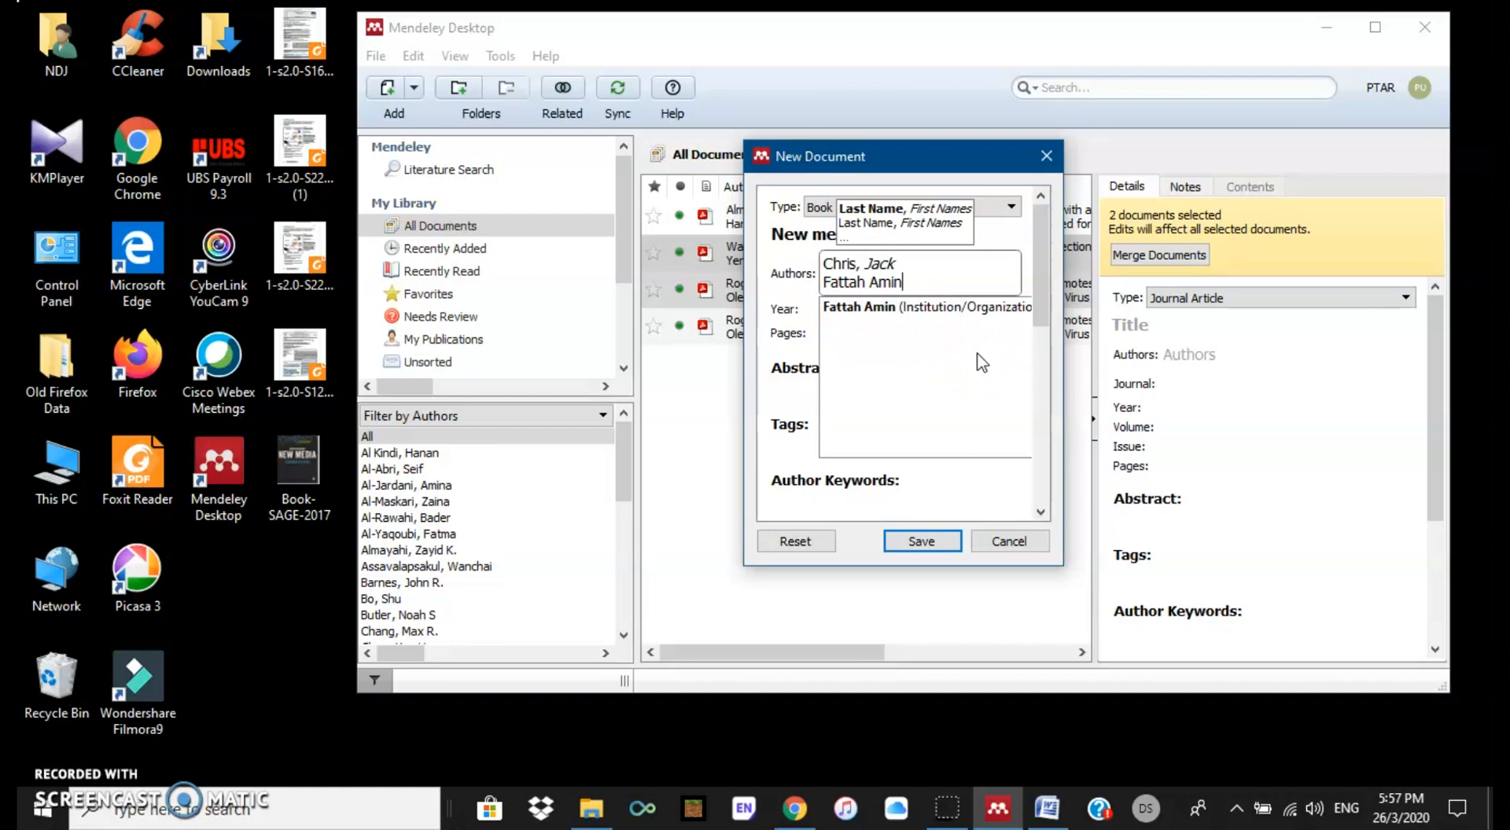
left_click(927, 285)
left_click(987, 312)
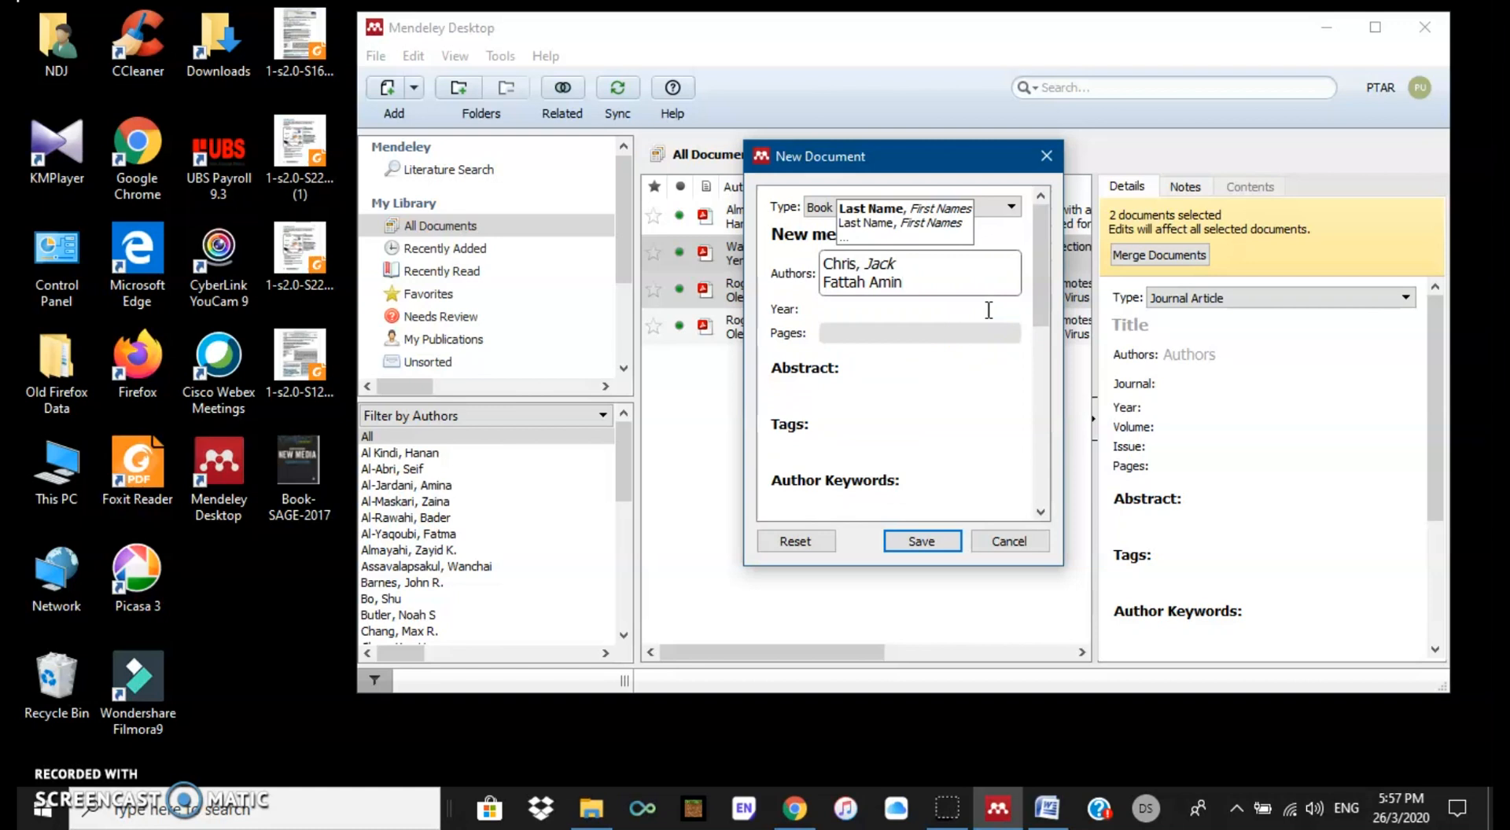
Step: Add Bank Negara Malaysia as the third author
key("Return")
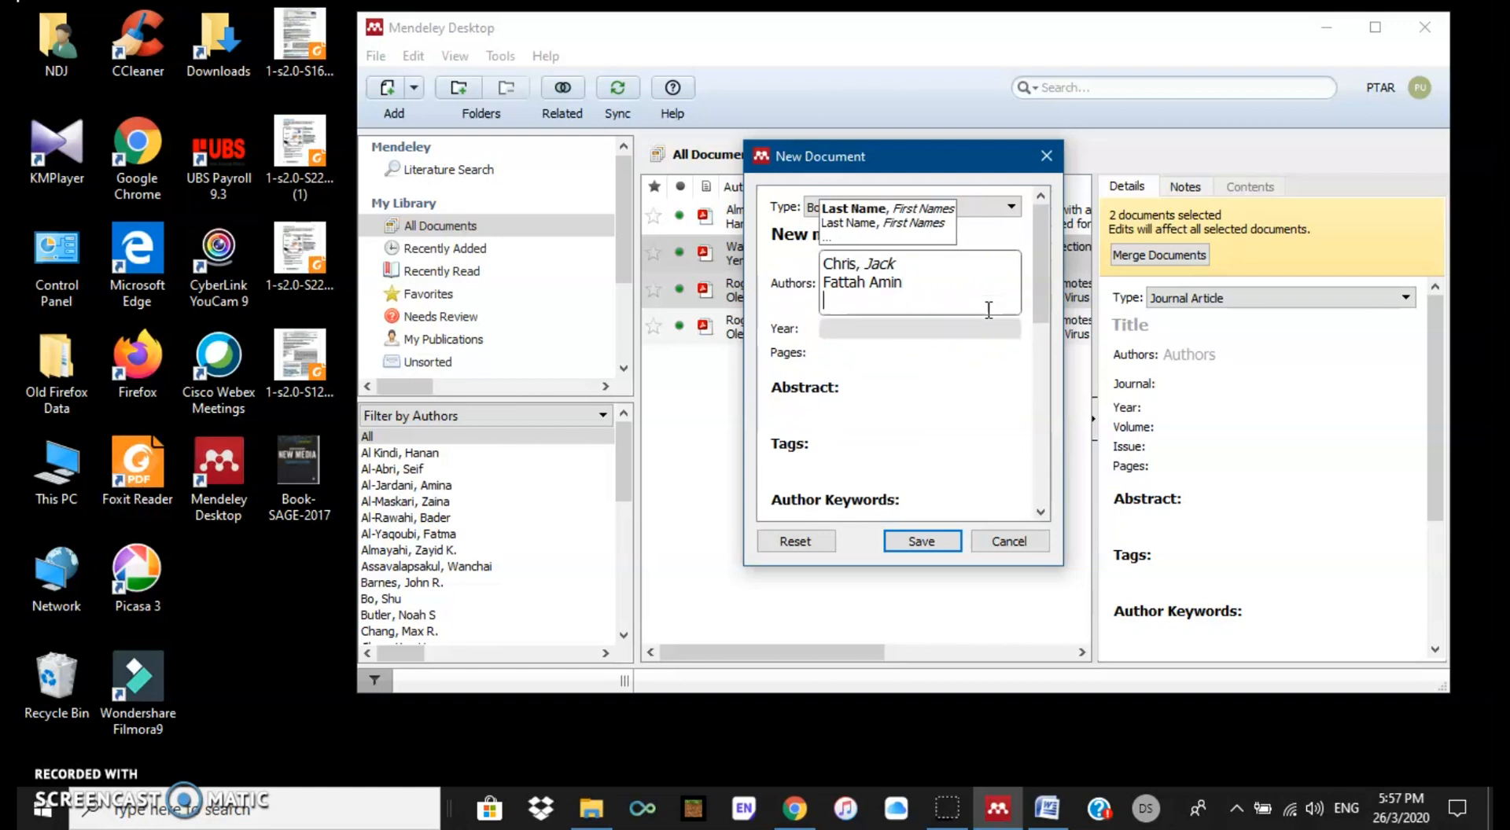
left_click(903, 285)
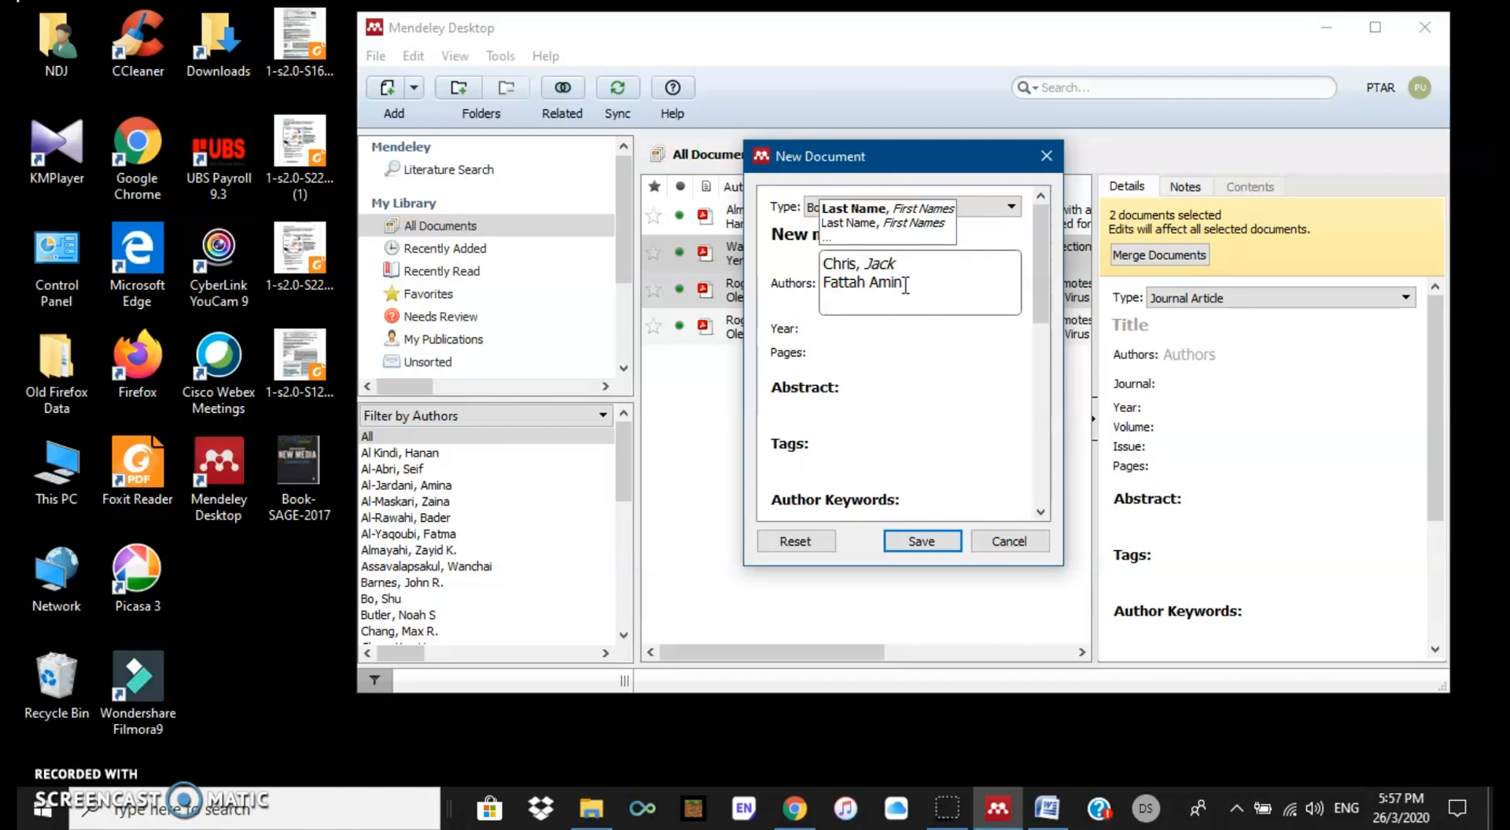
type("ank")
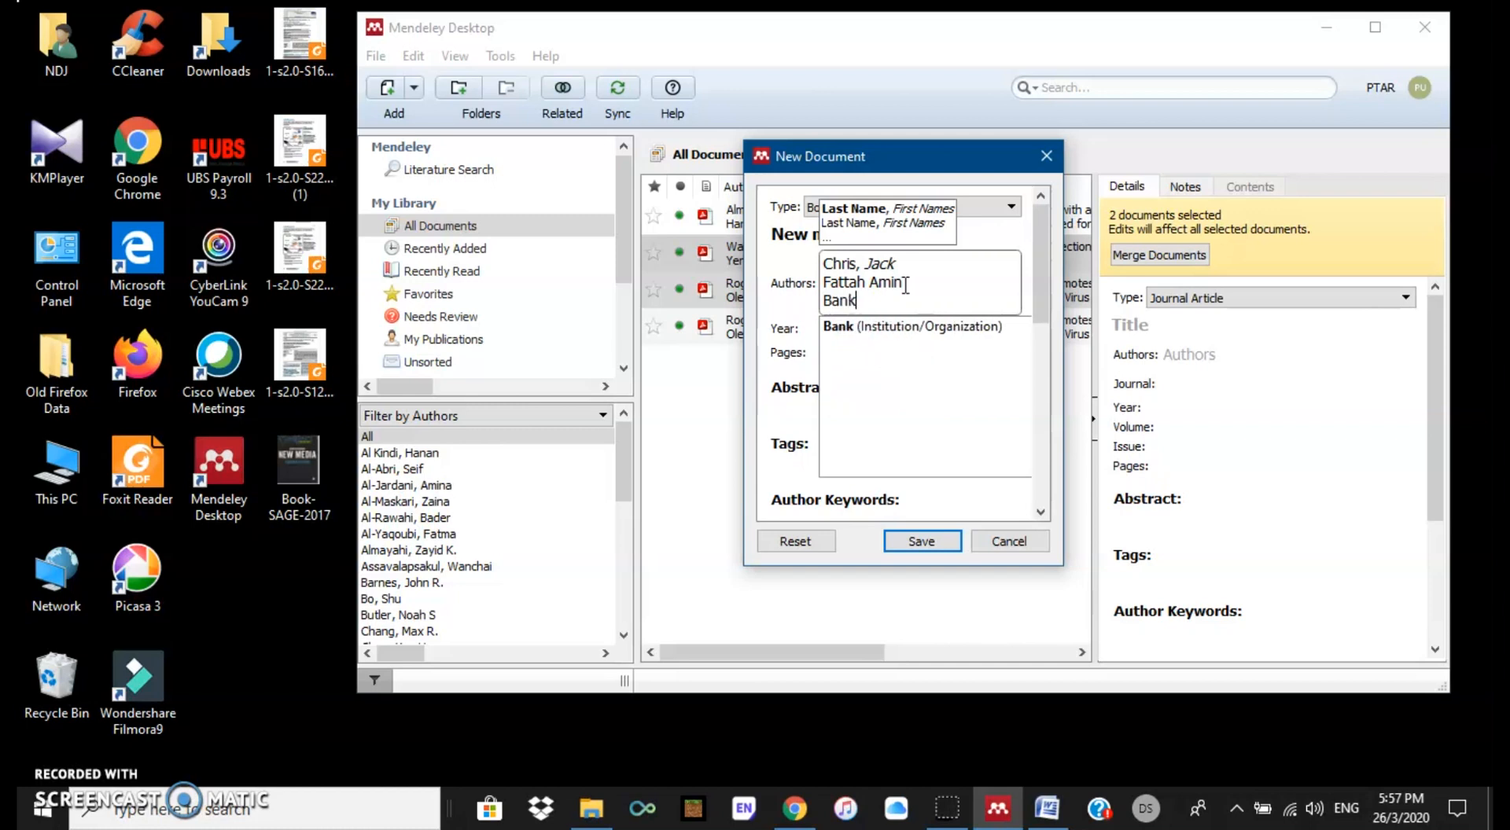
type(" Negara Malaysia")
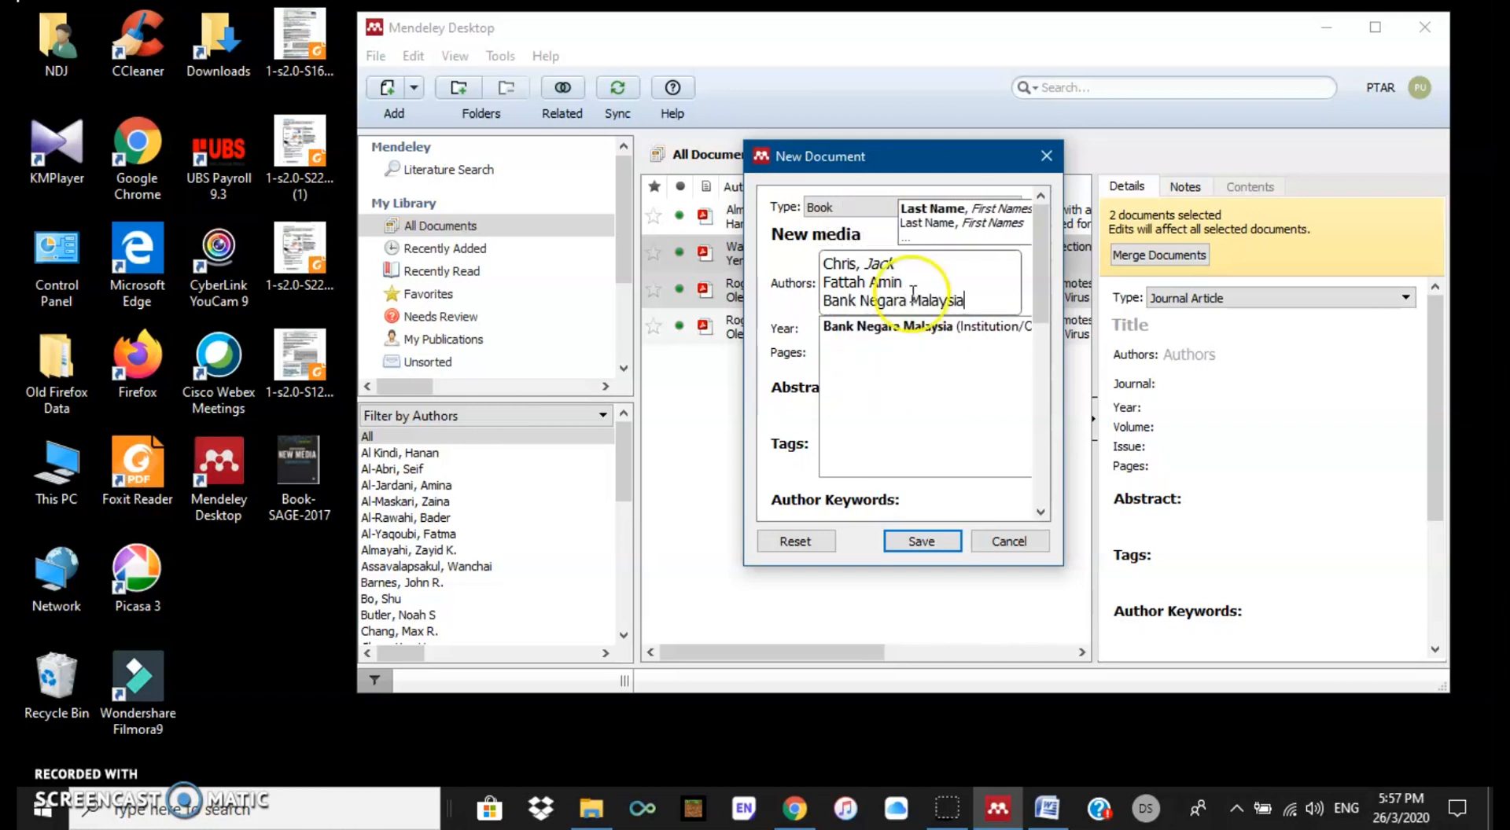
left_click(954, 333)
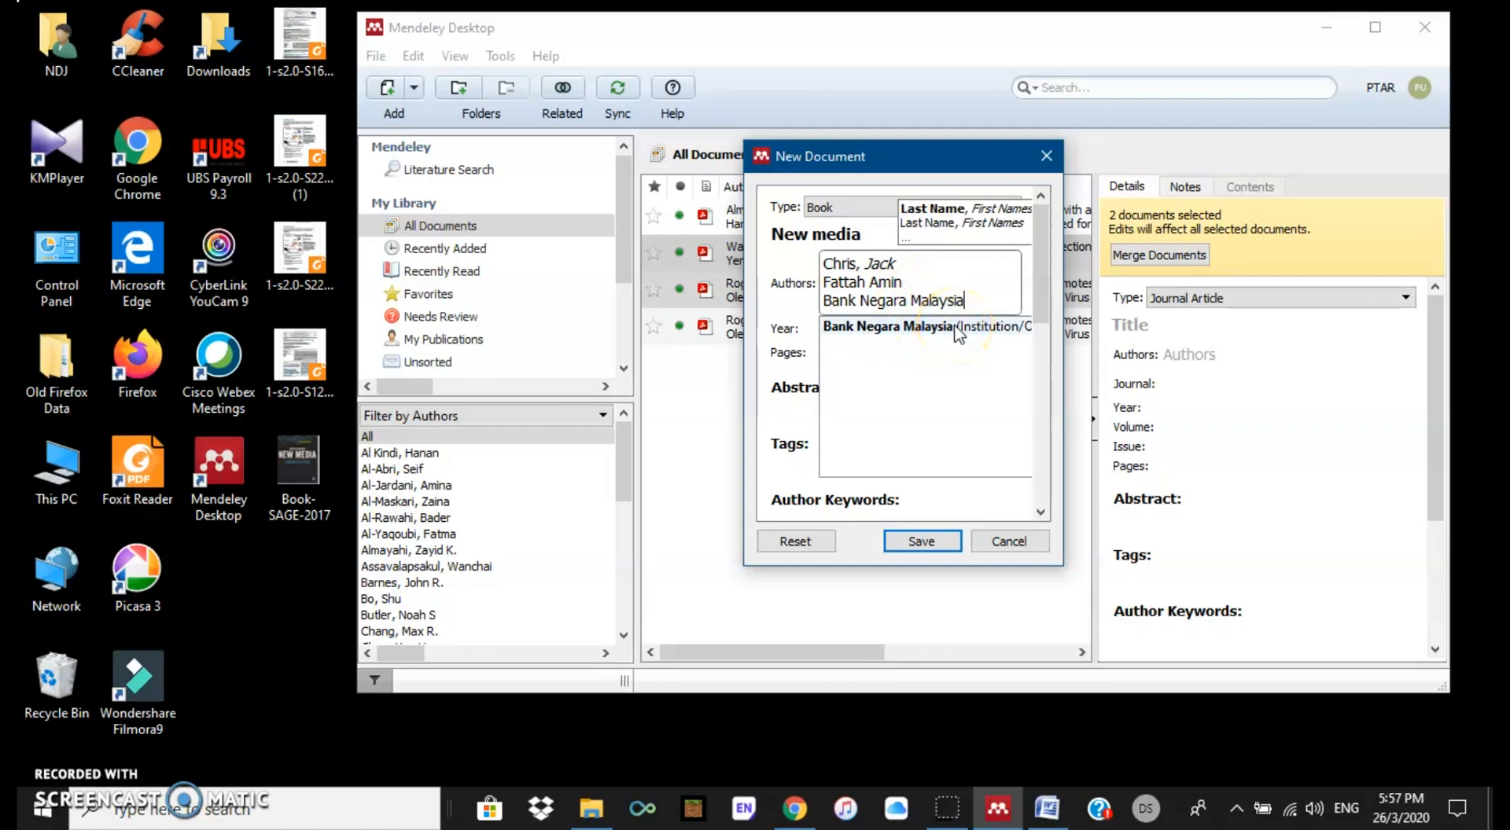
left_click(957, 334)
left_click(958, 328)
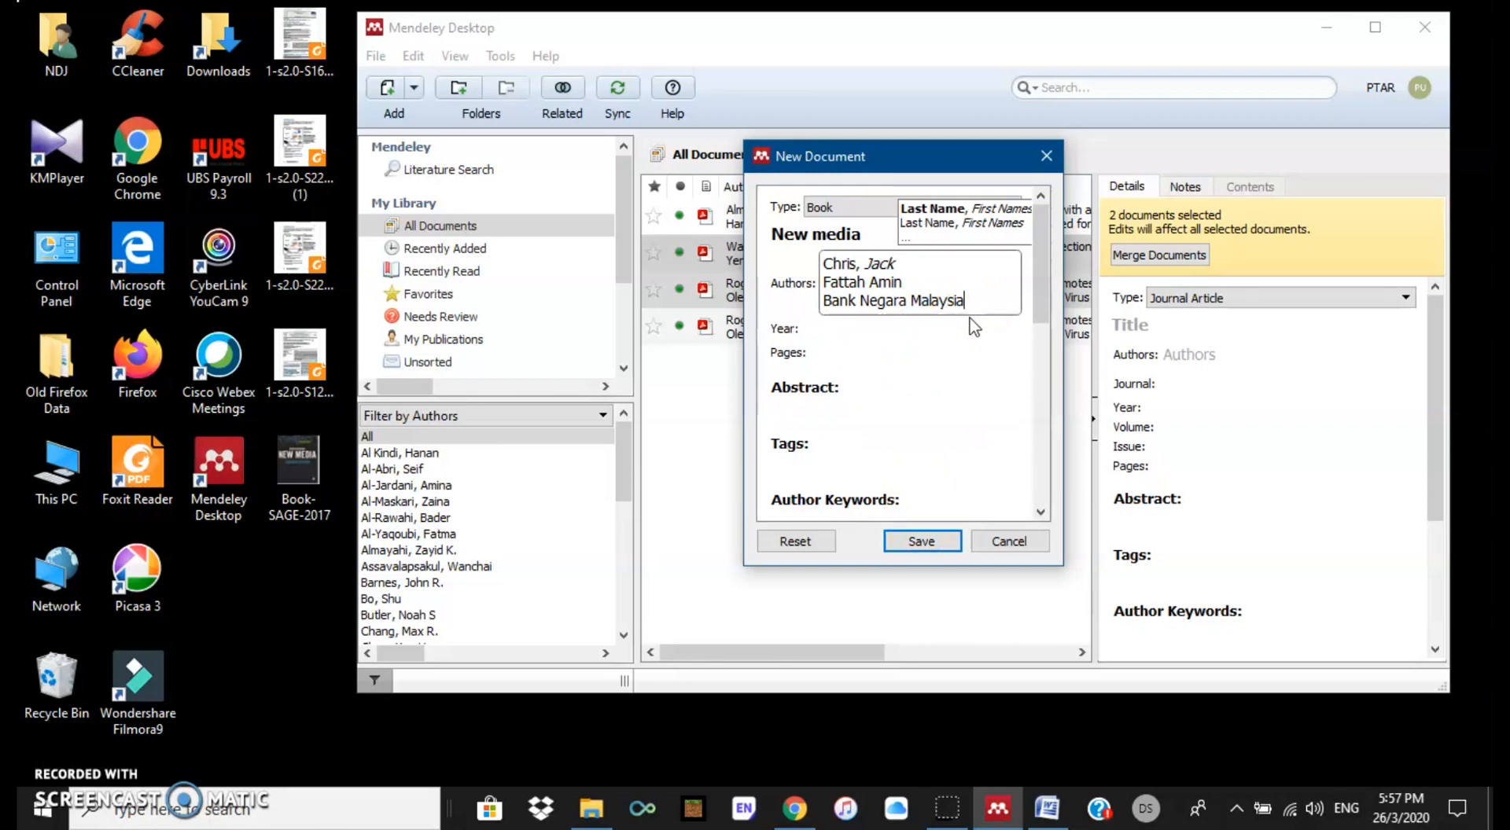
Step: Set the year to 2017 and the pages to 35-67
left_click(917, 353)
left_click(838, 331)
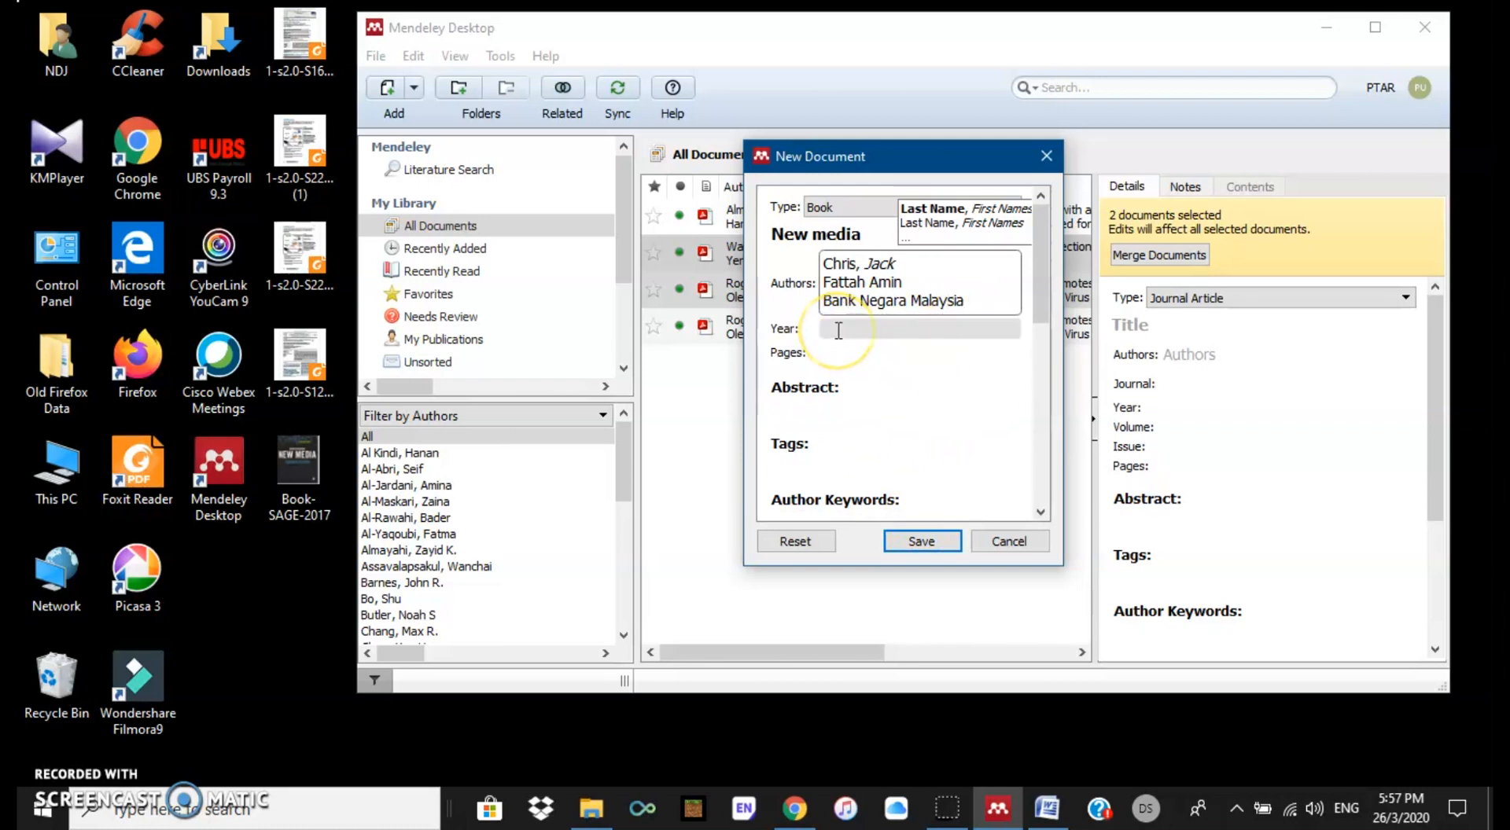
left_click(837, 310)
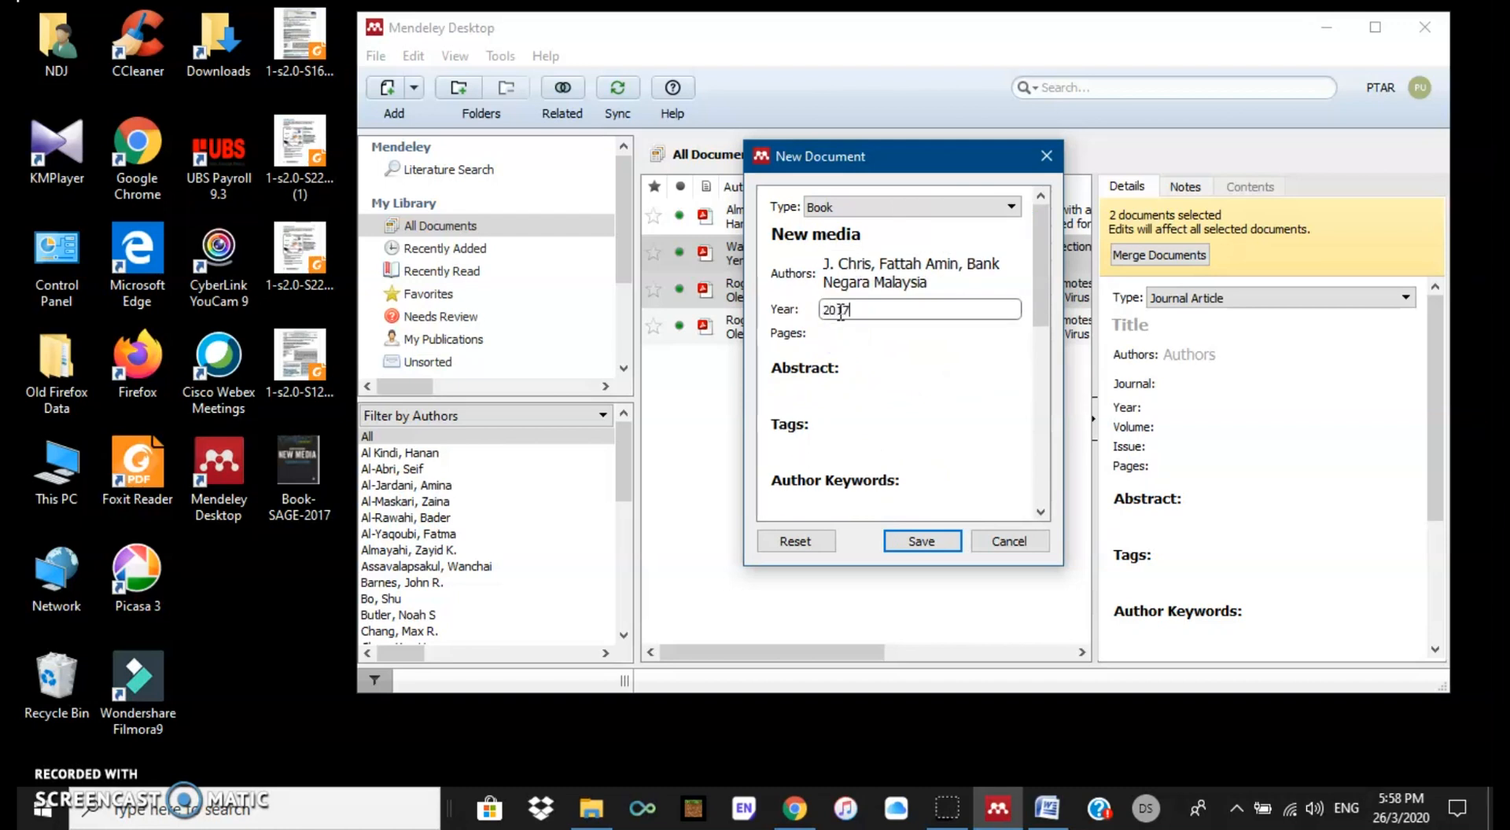
left_click(835, 331)
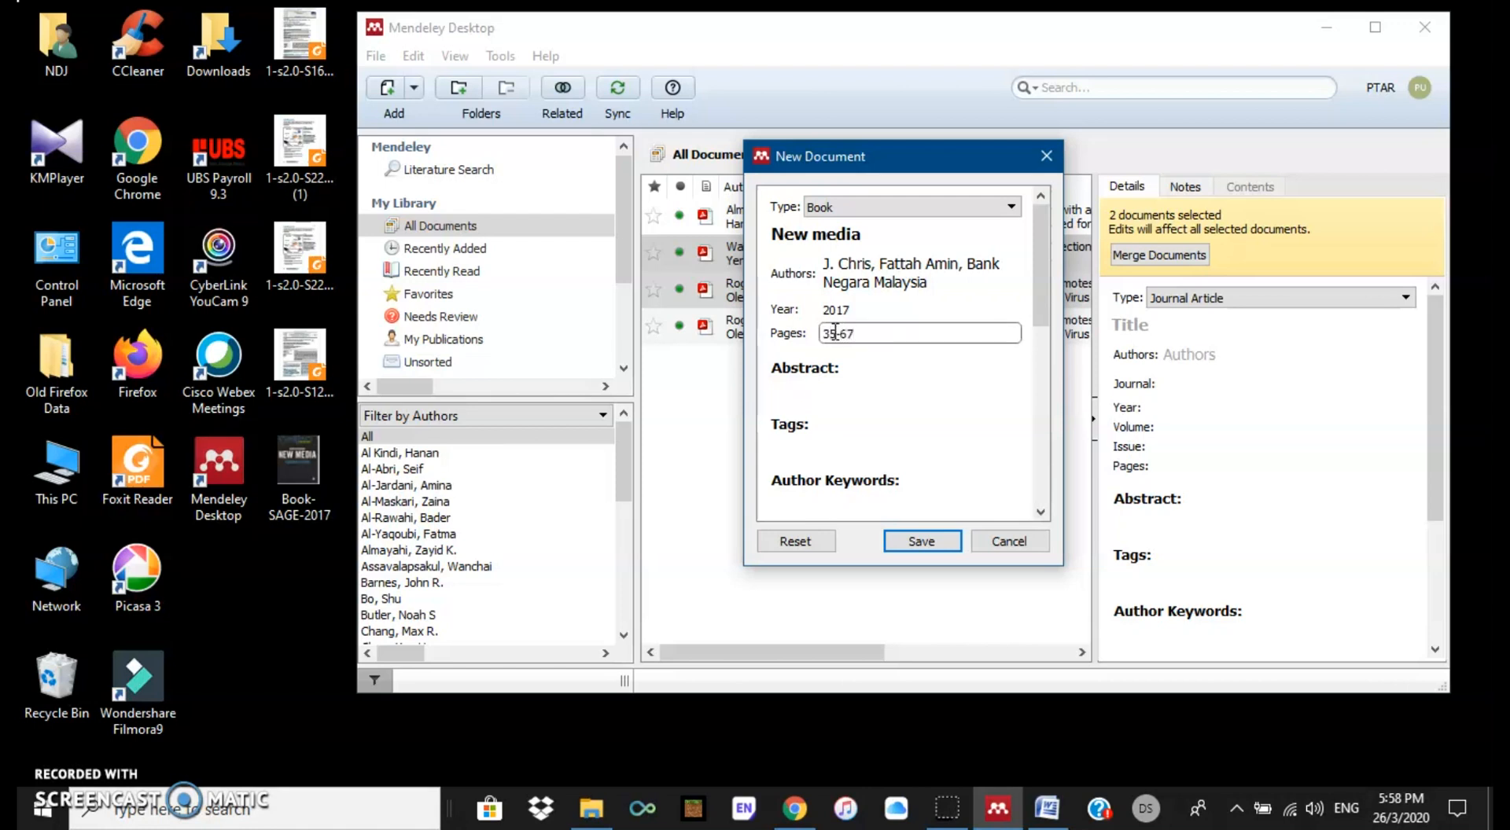
Step: Set the city to London and the edition to 12th
scroll(853, 431, "down", 2)
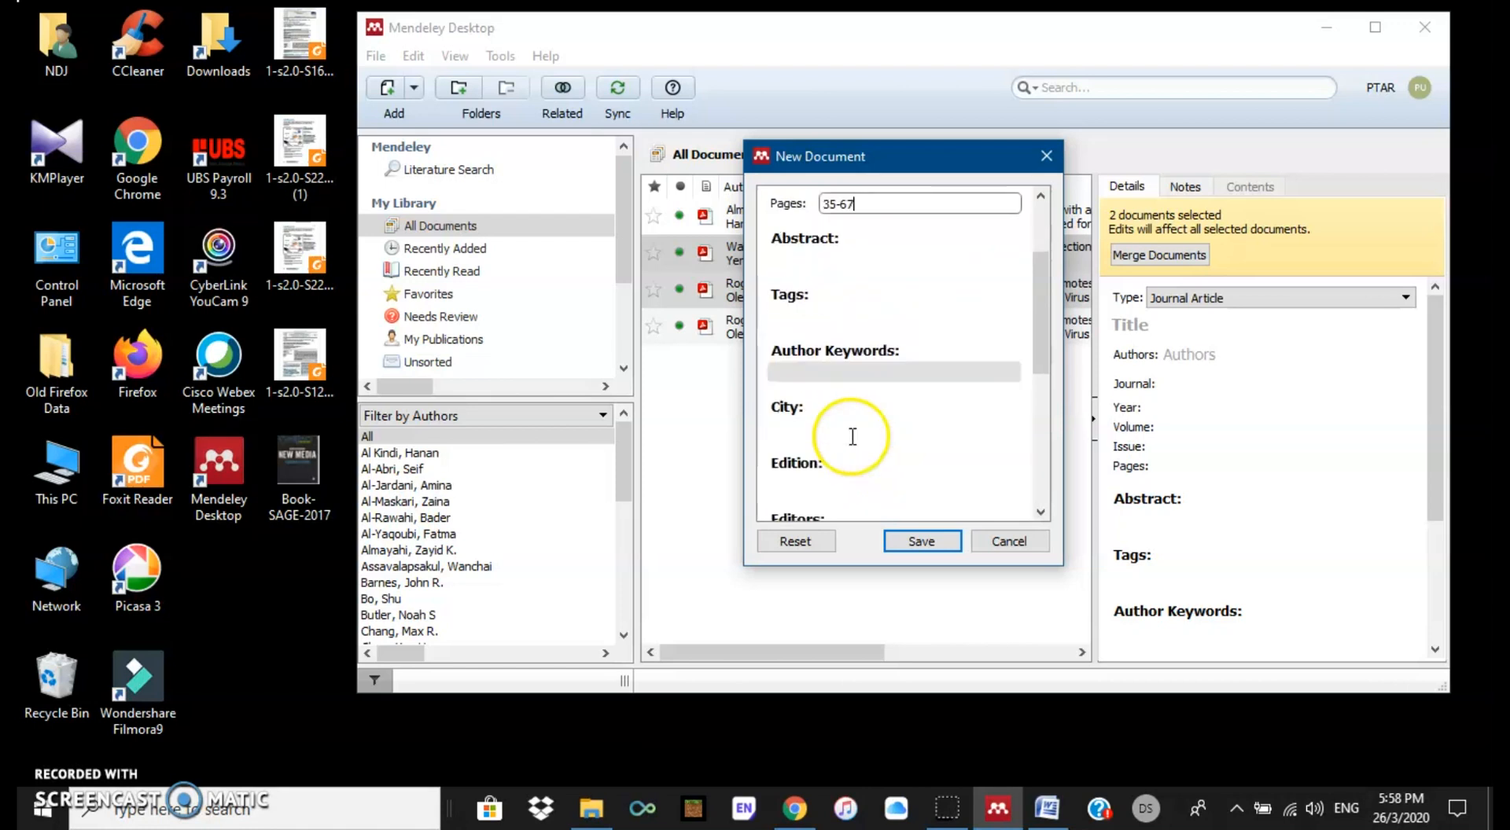
left_click(801, 432)
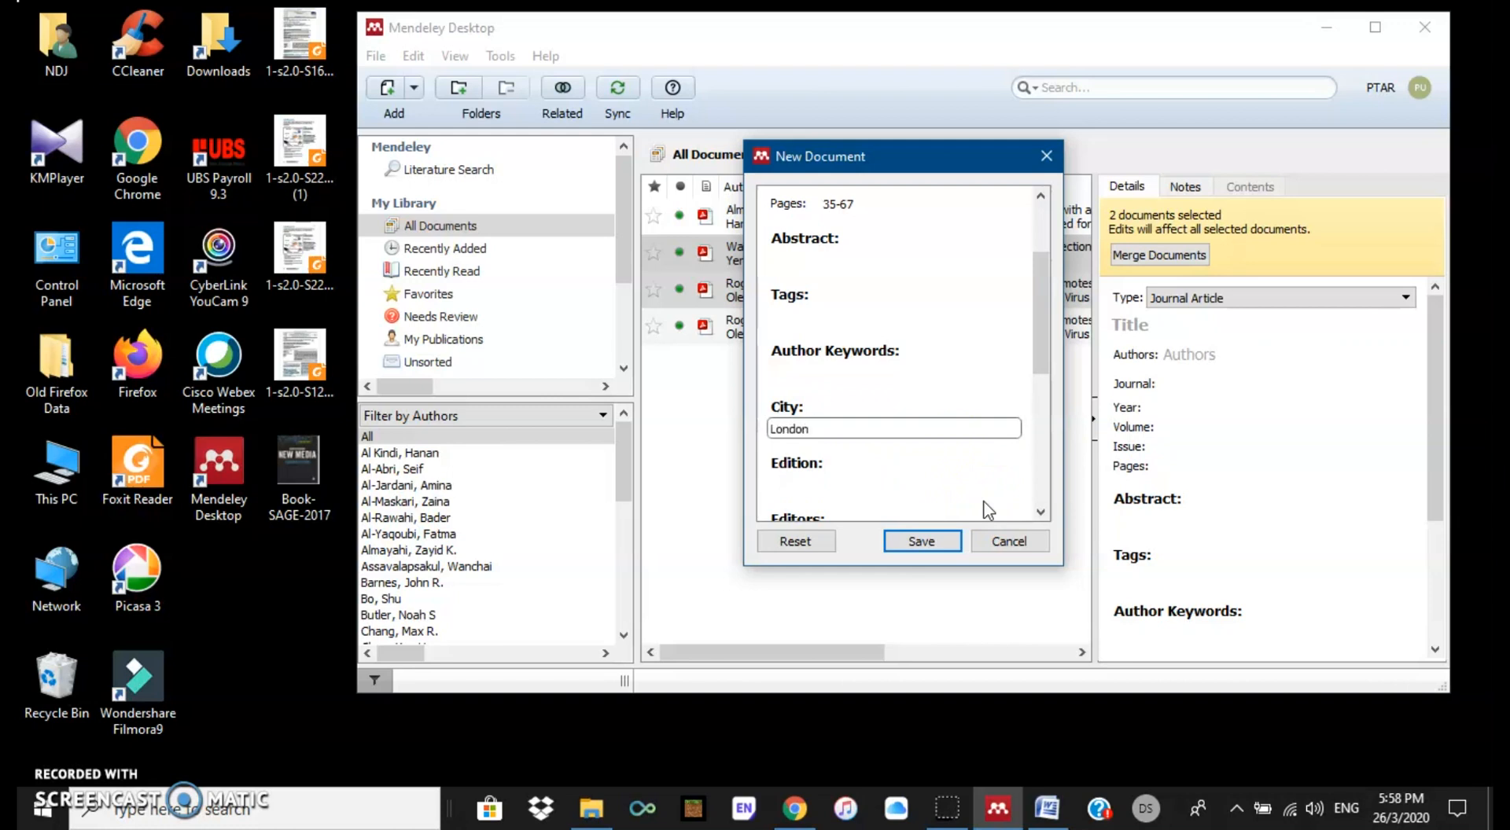
left_click(811, 478)
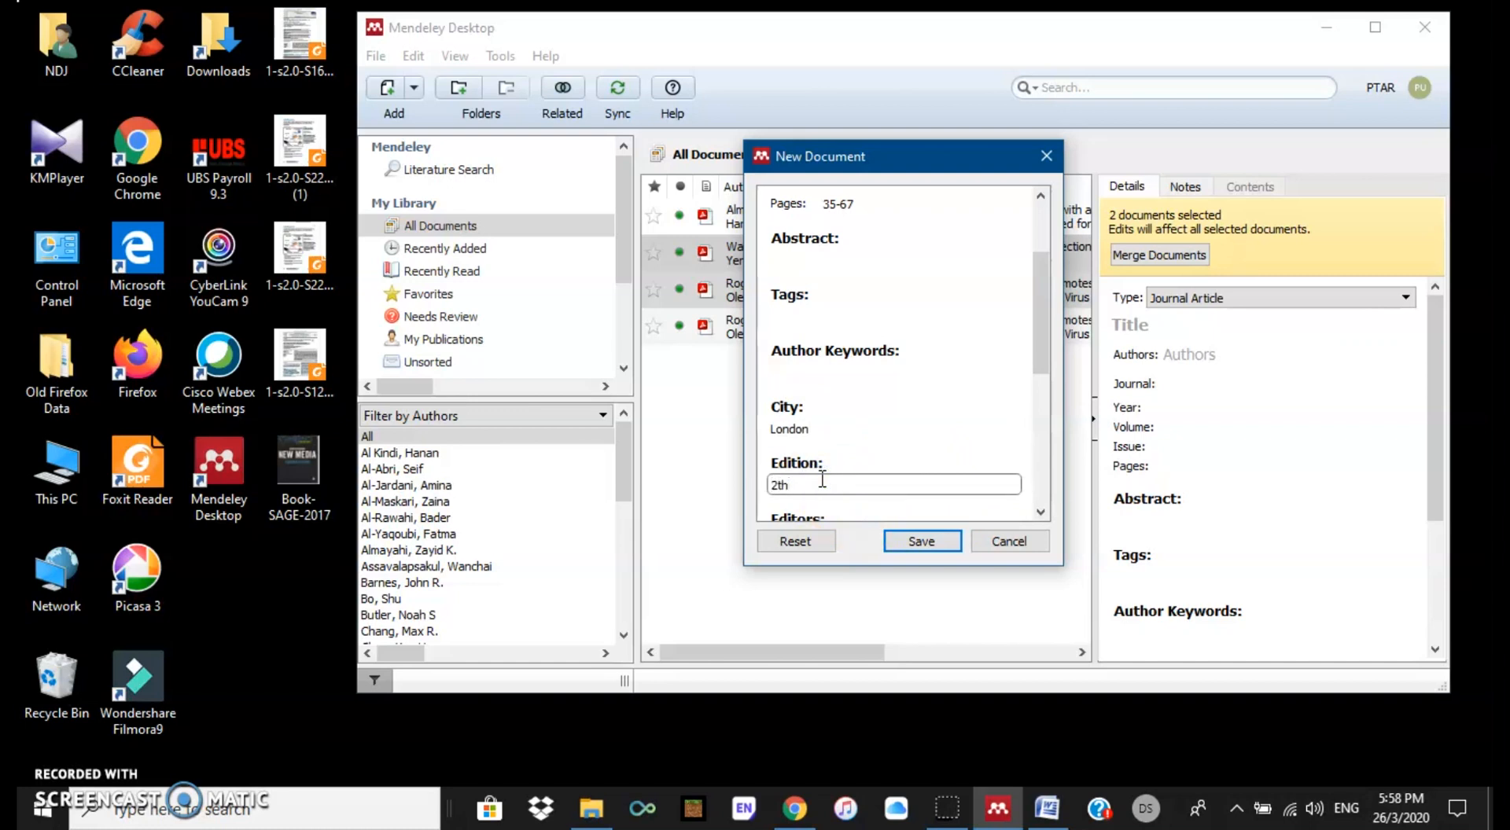
left_click(774, 483)
type("1")
scroll(1010, 440, "down", 2)
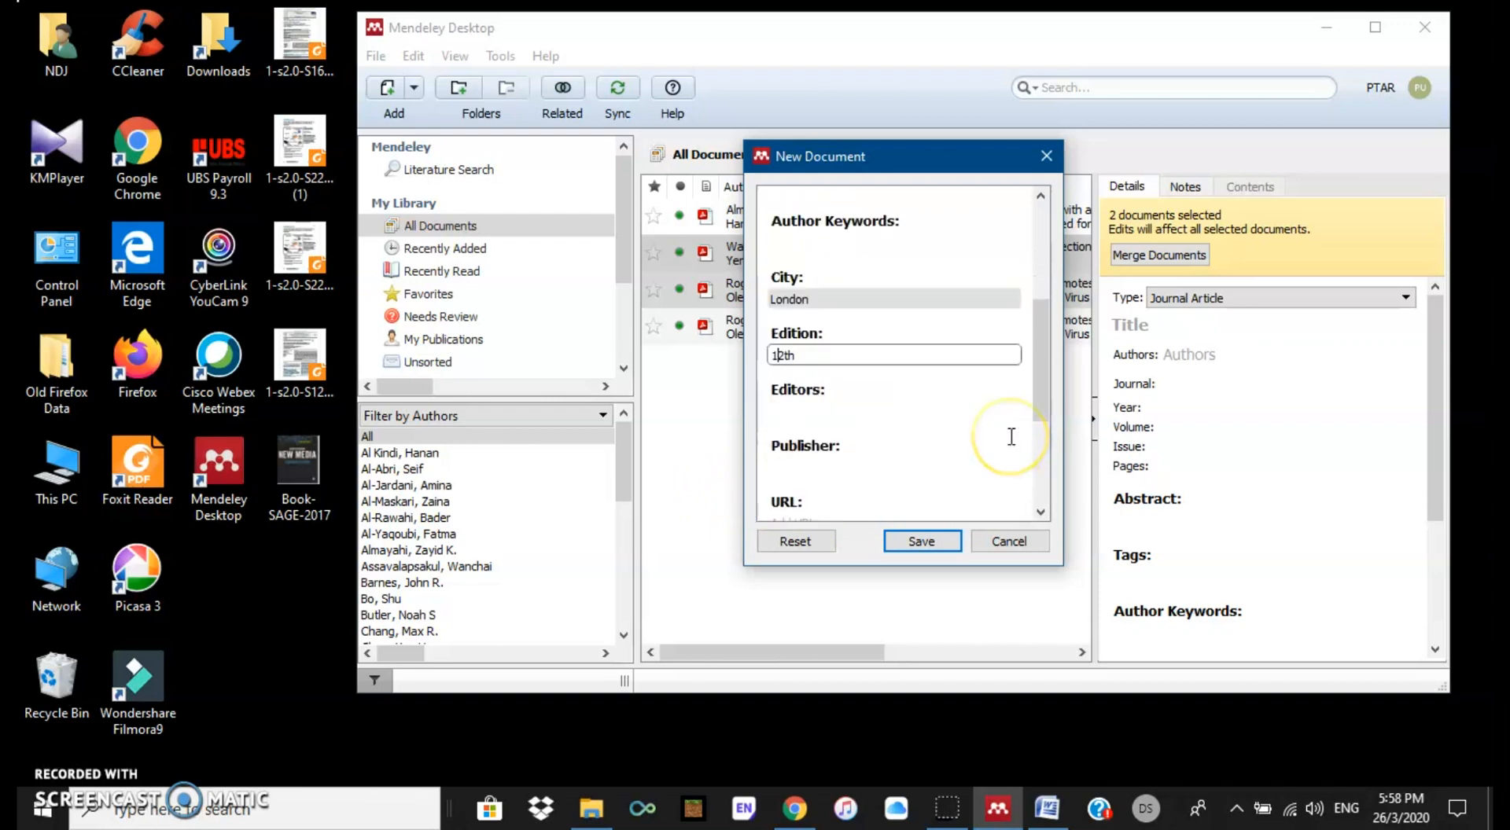
Step: Set the publisher to SAGE Publishing and save the book entry
left_click(860, 465)
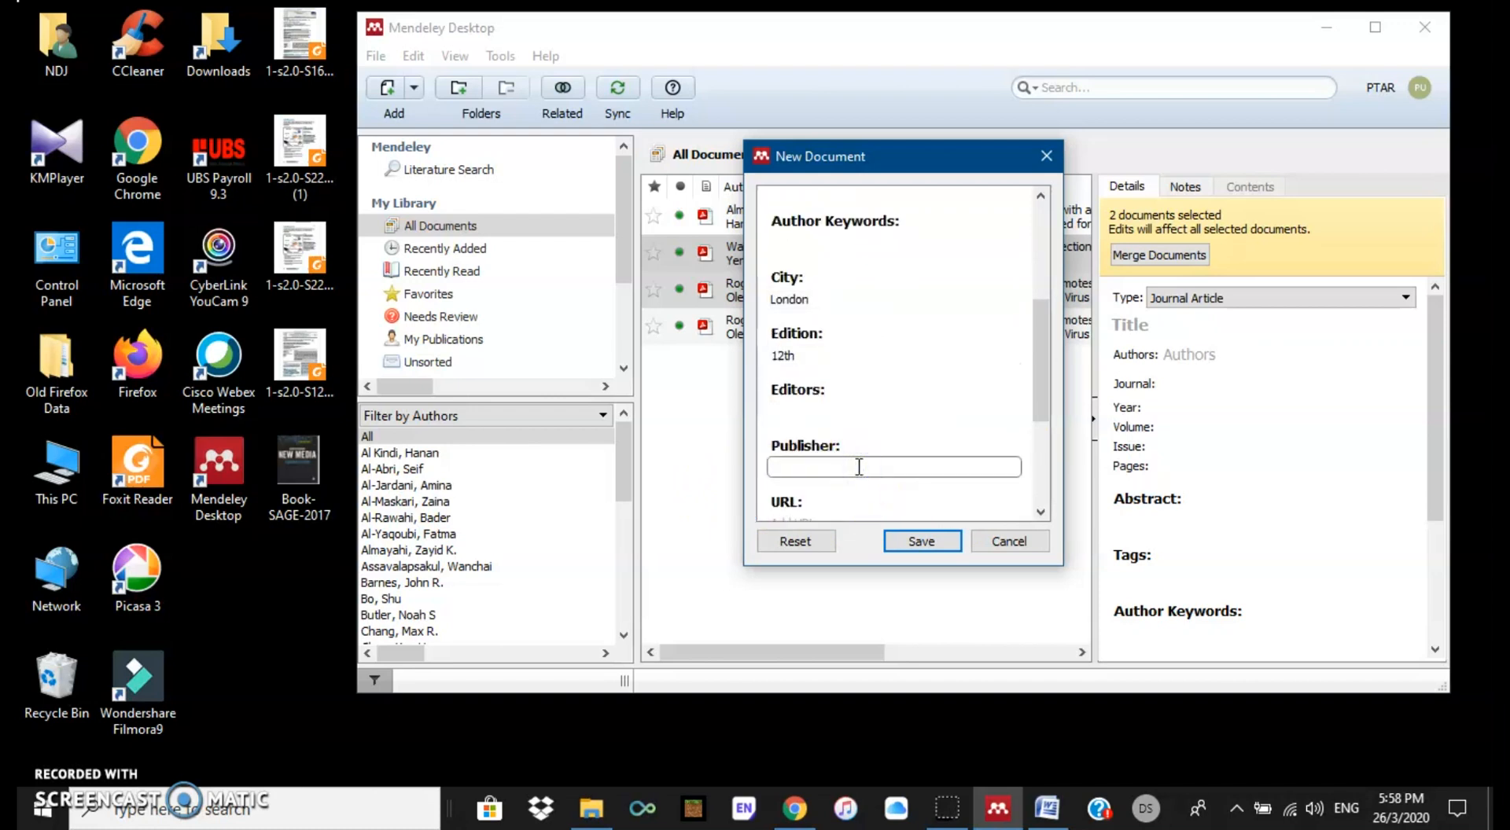
type("SAGE Publishing")
scroll(858, 466, "down", 3)
scroll(859, 466, "down", 1)
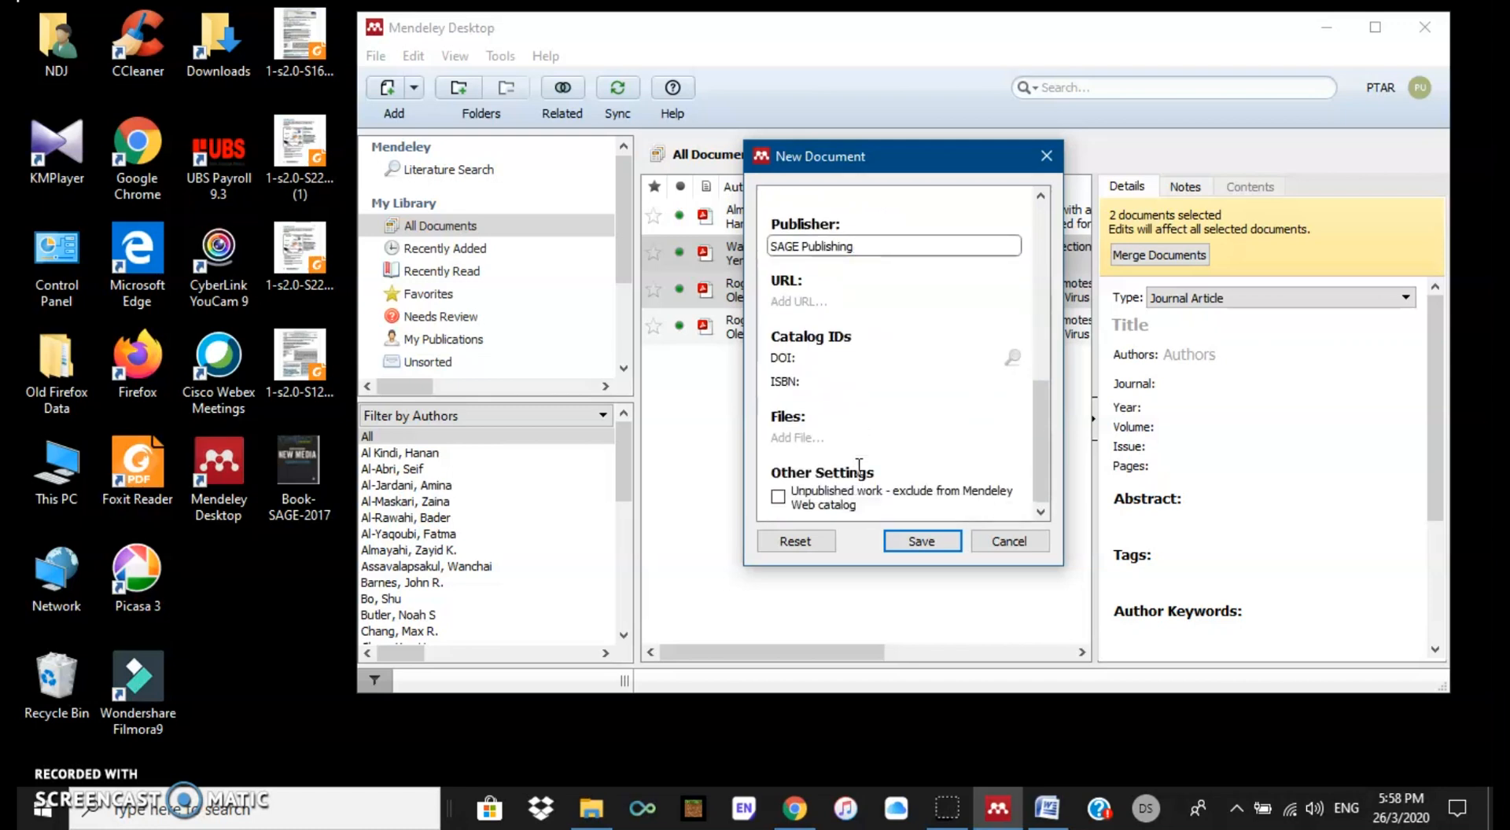
left_click(859, 460)
left_click(920, 543)
left_click(945, 541)
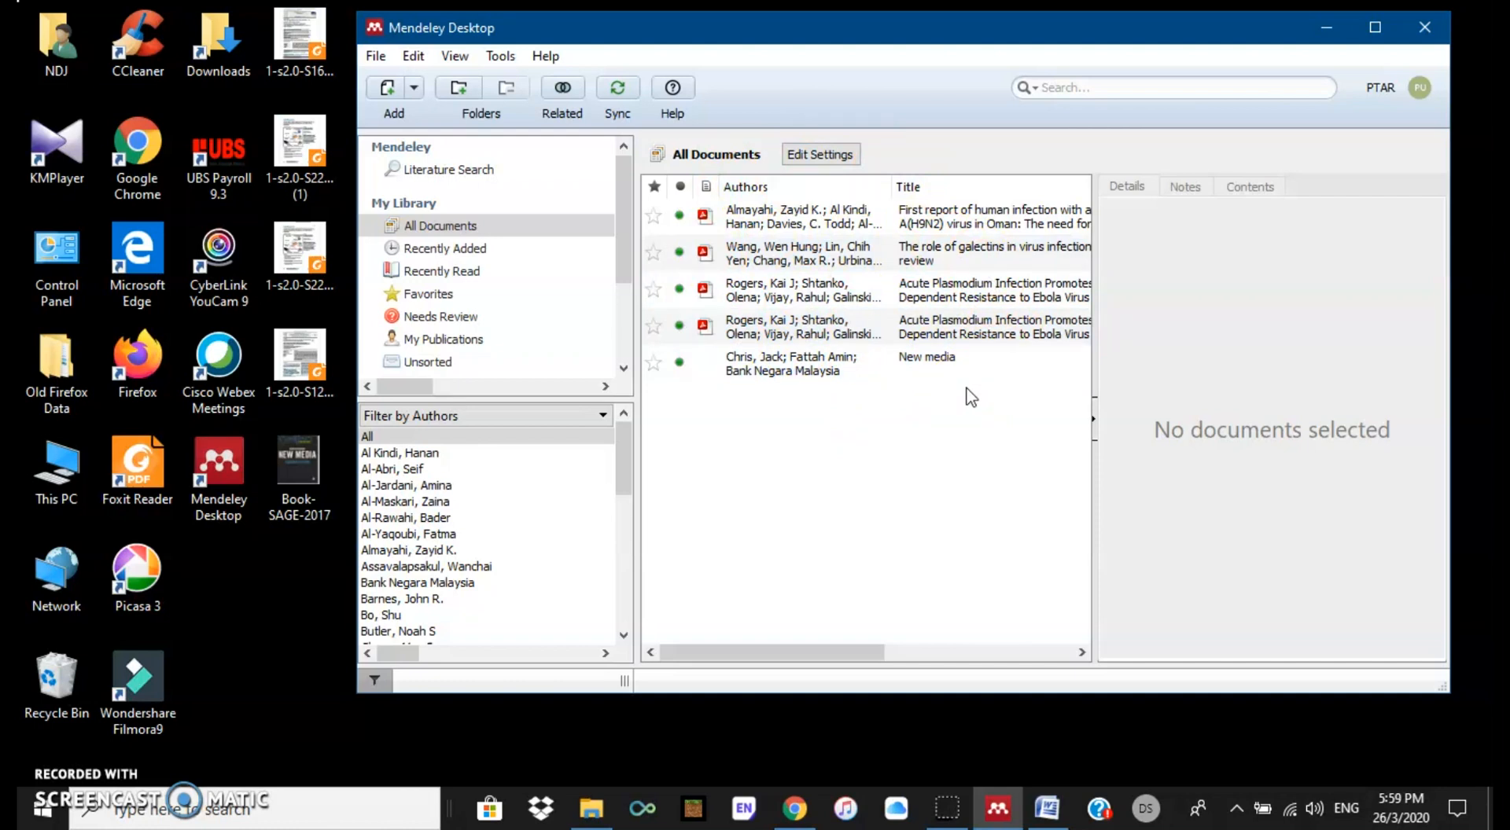
left_click(857, 398)
left_click(886, 485)
Step: Start importing a whole folder of documents from the File menu, confirming the chosen folder
left_click(374, 55)
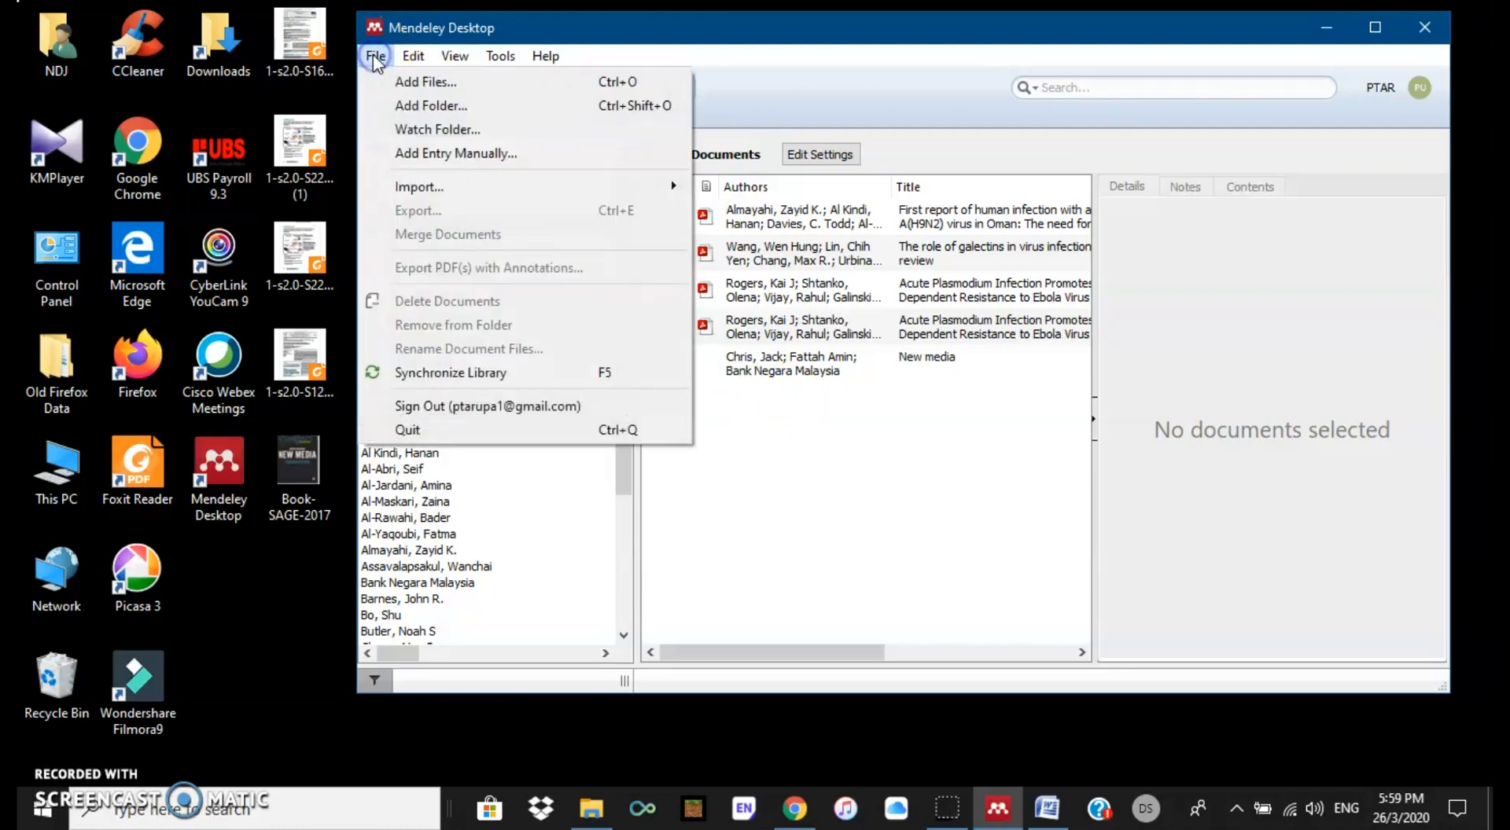
left_click(404, 107)
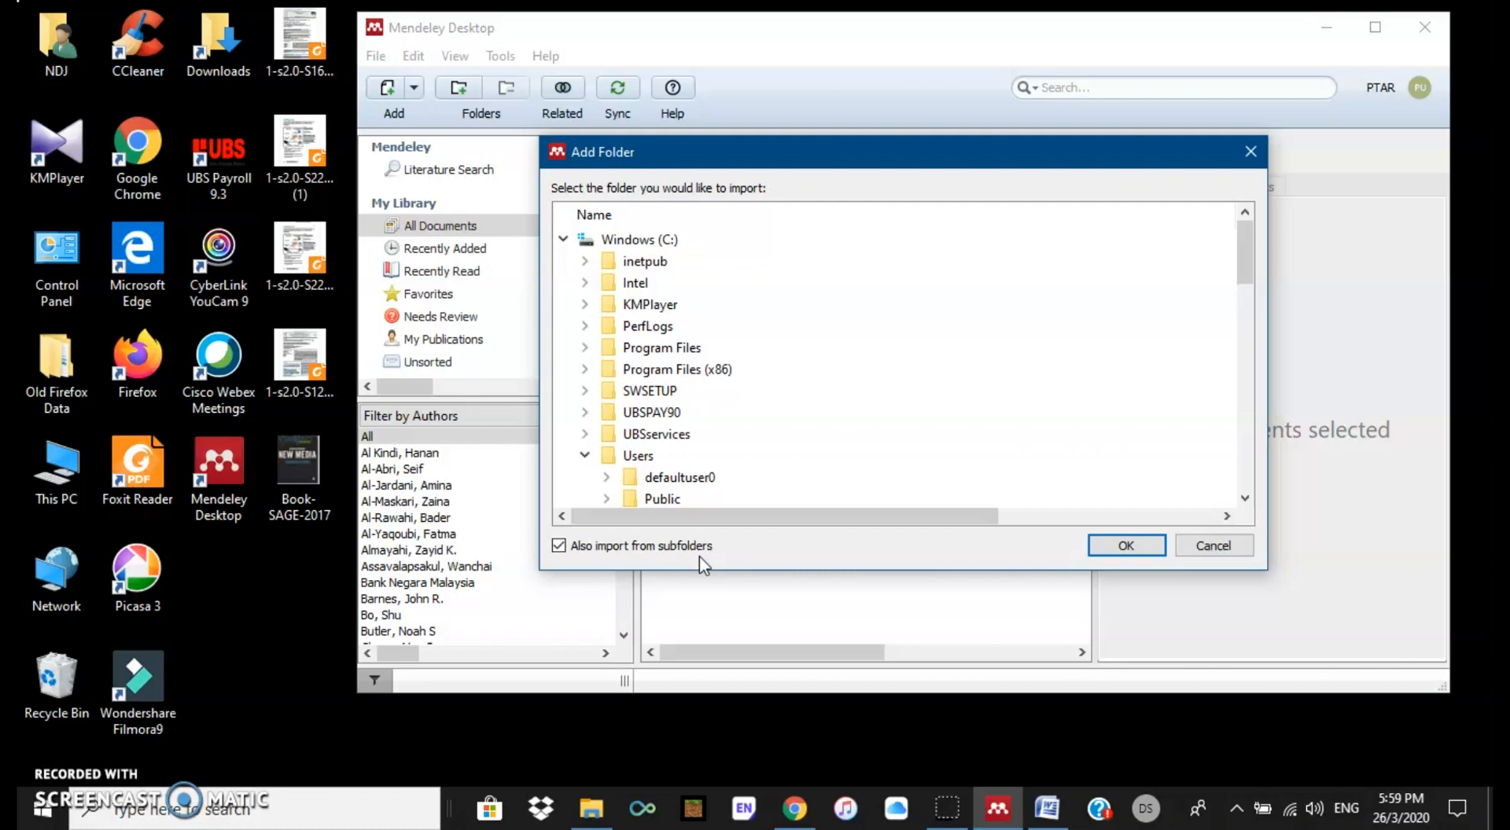
left_click(1117, 545)
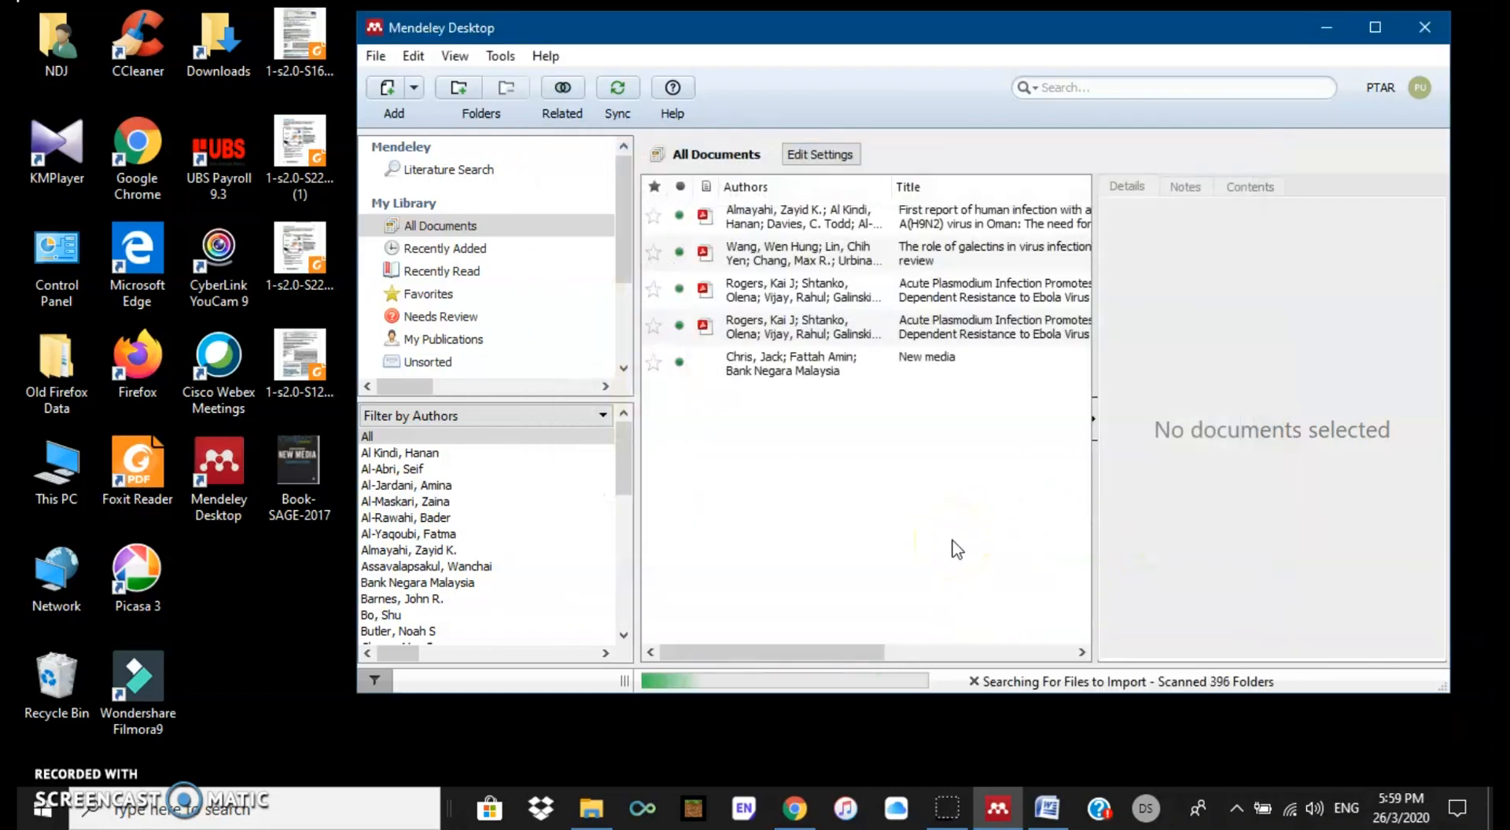
left_click(945, 509)
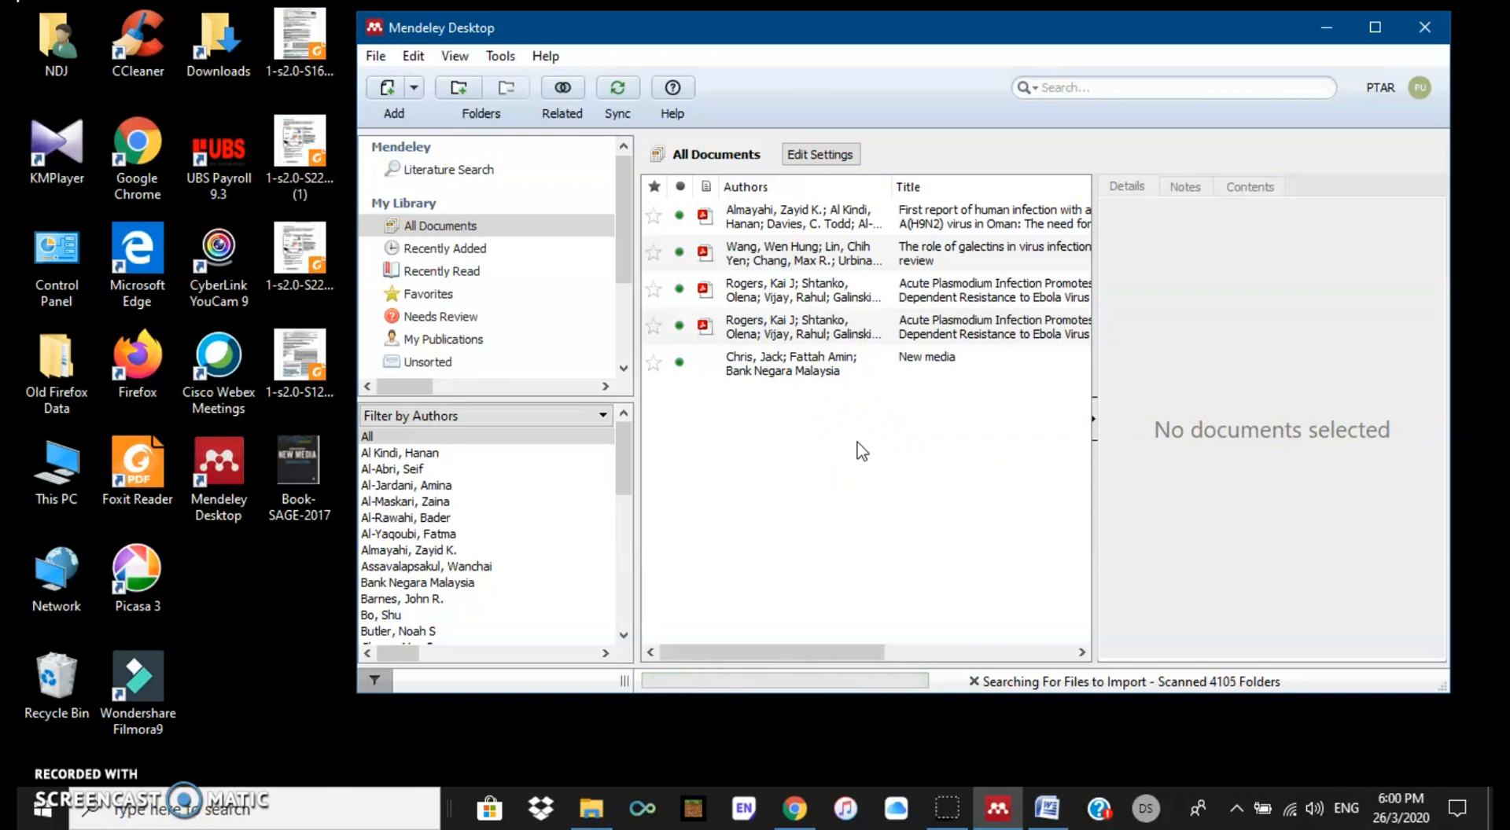
Step: Select the Oman H9N2 avian influenza paper and scroll its Details pane down to Tags
left_click(834, 219)
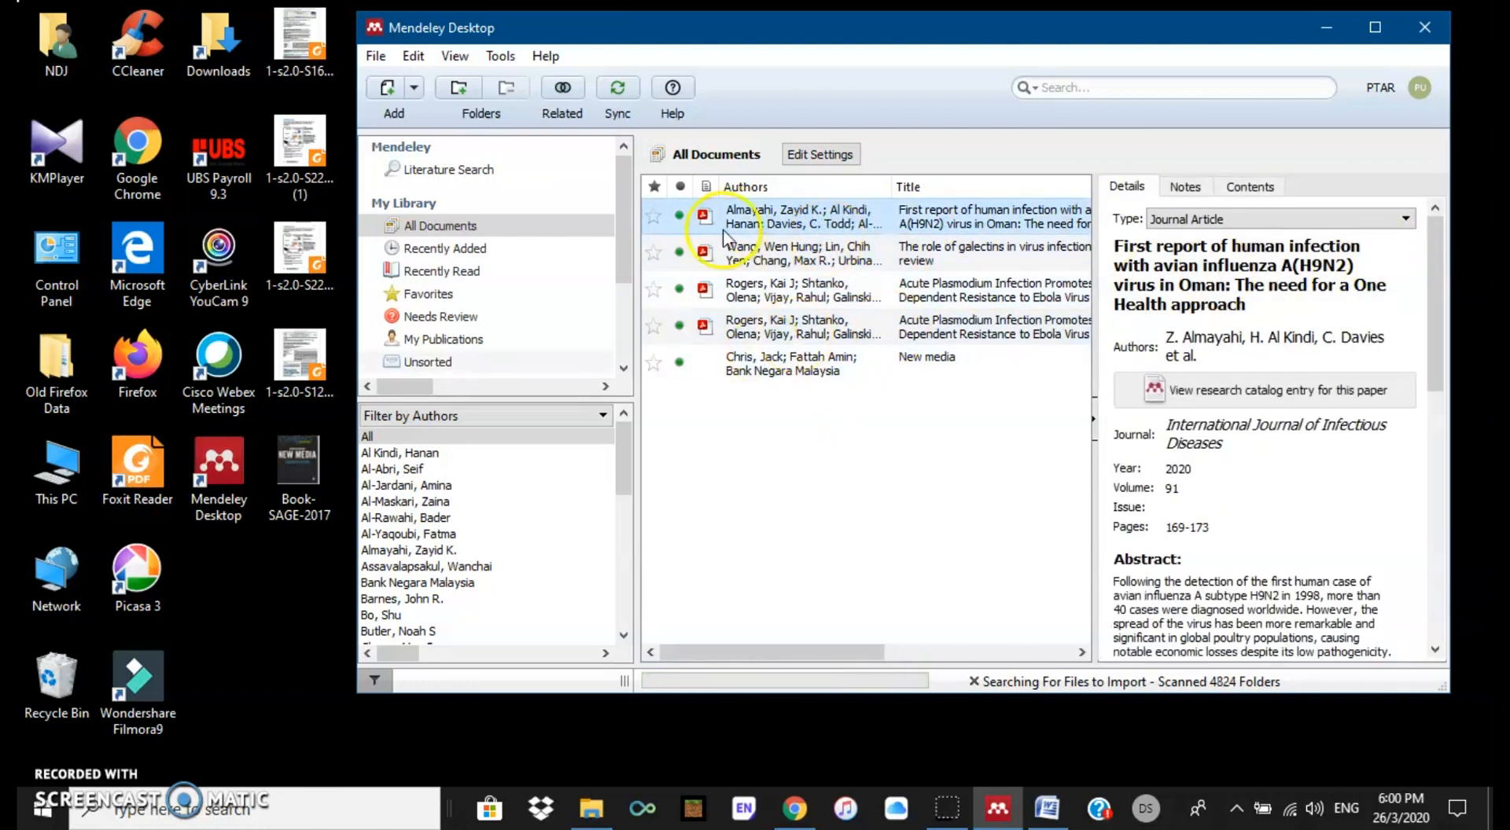
left_click_drag(621, 239, 624, 278)
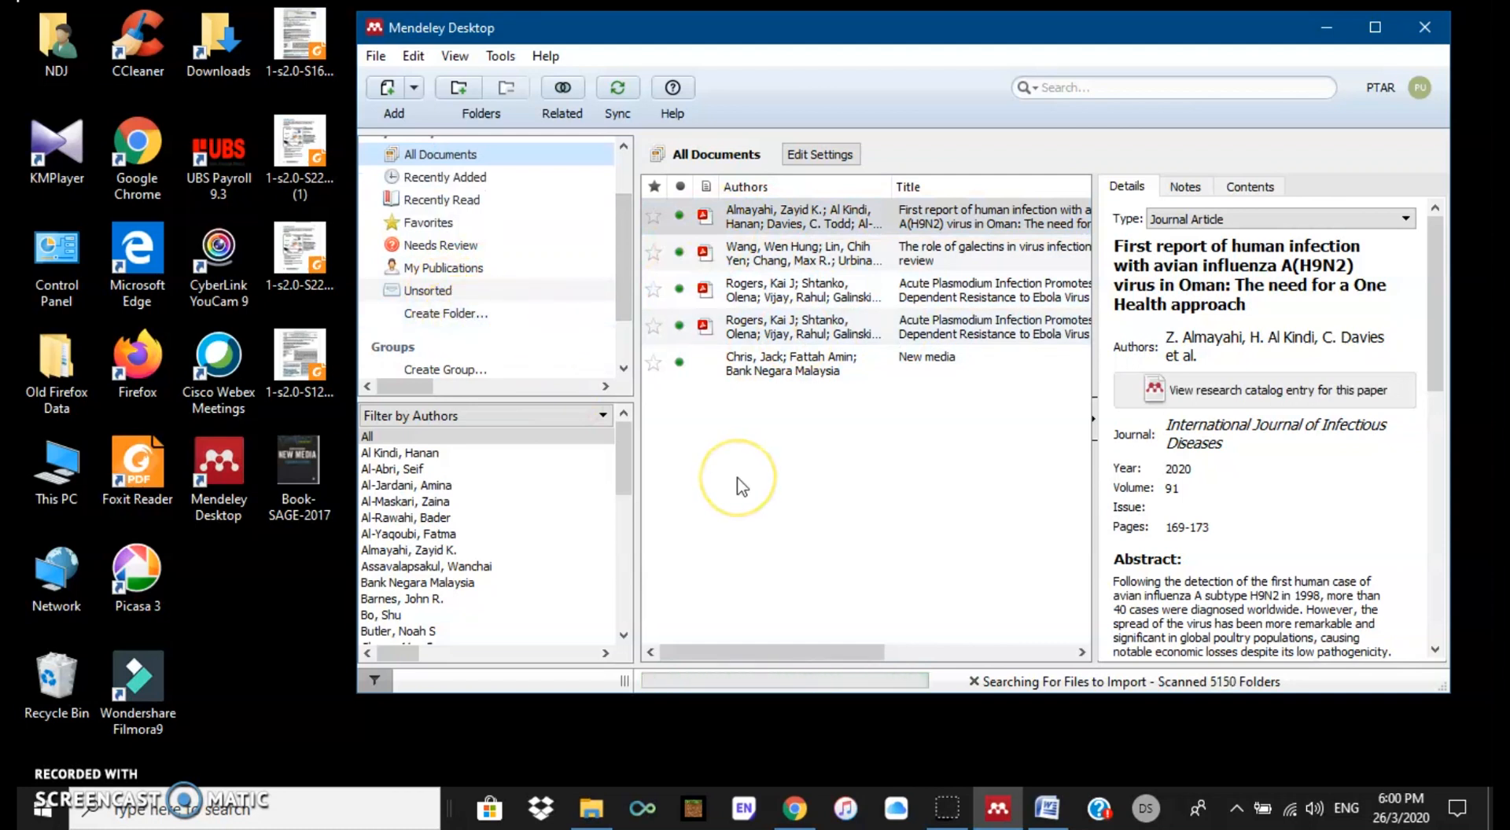
left_click(791, 219)
left_click(759, 220)
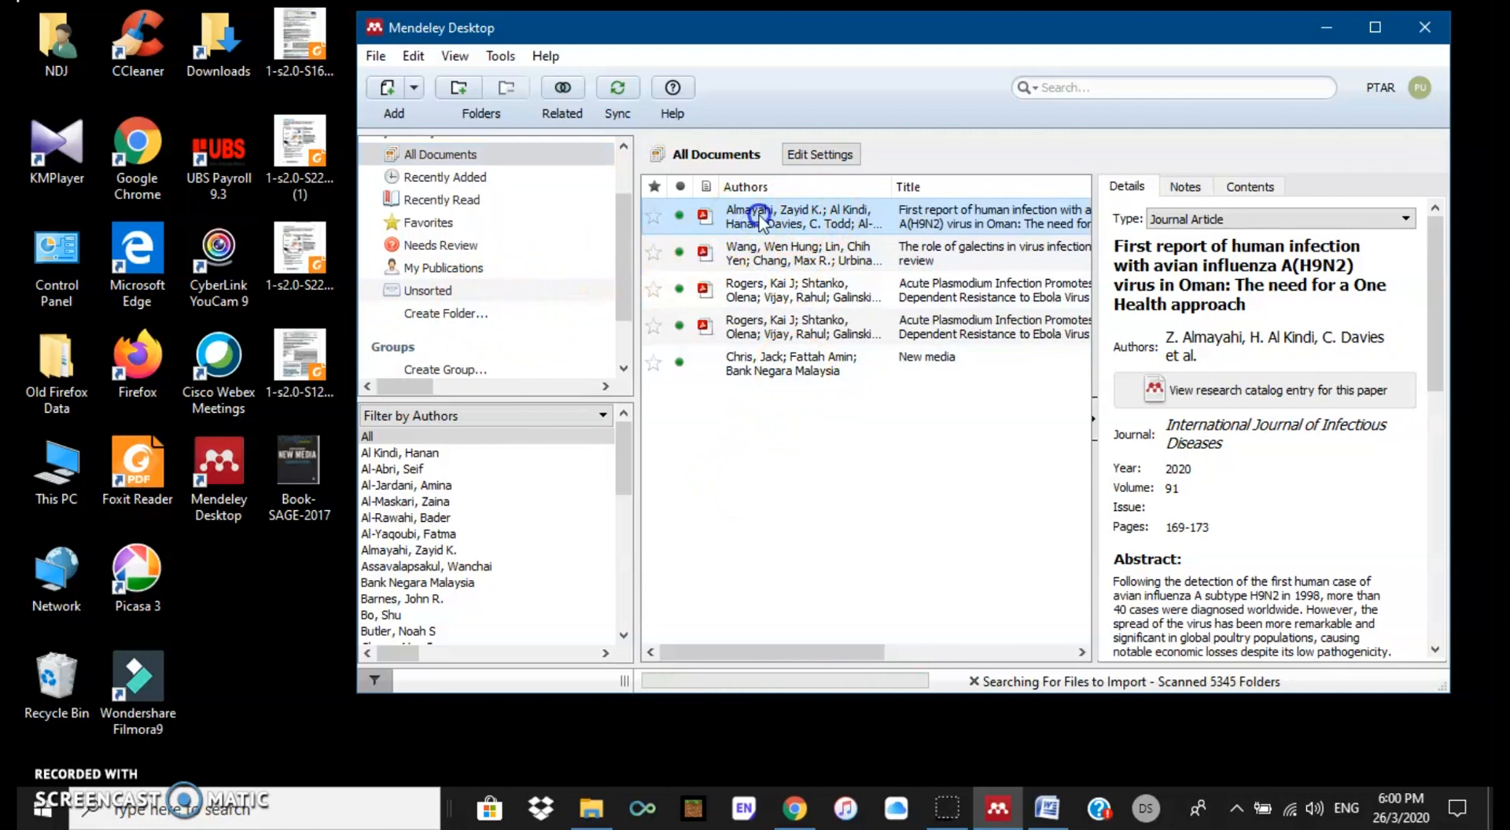
left_click(1433, 286)
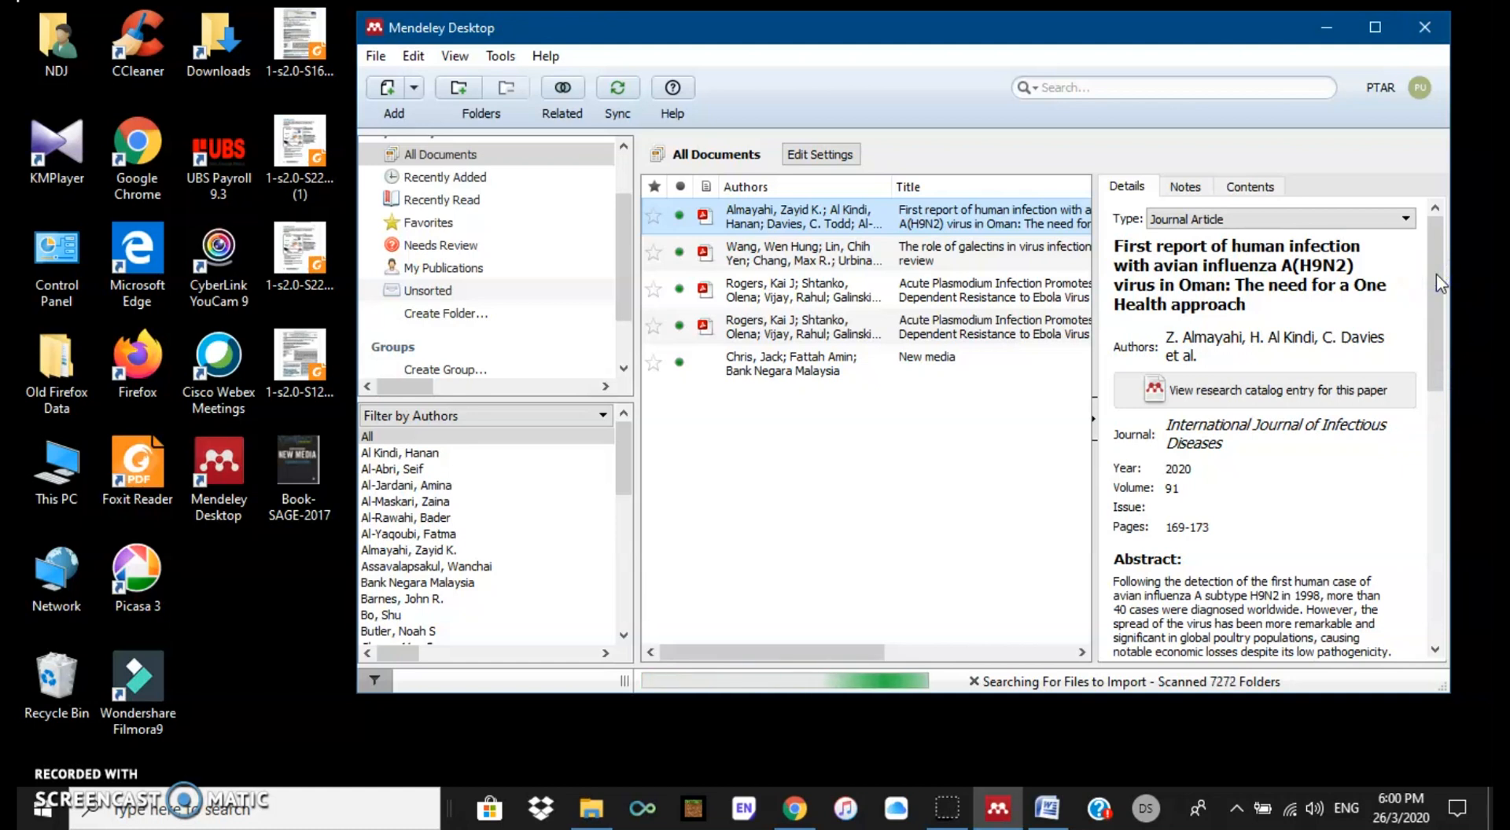
left_click_drag(1435, 264, 1438, 317)
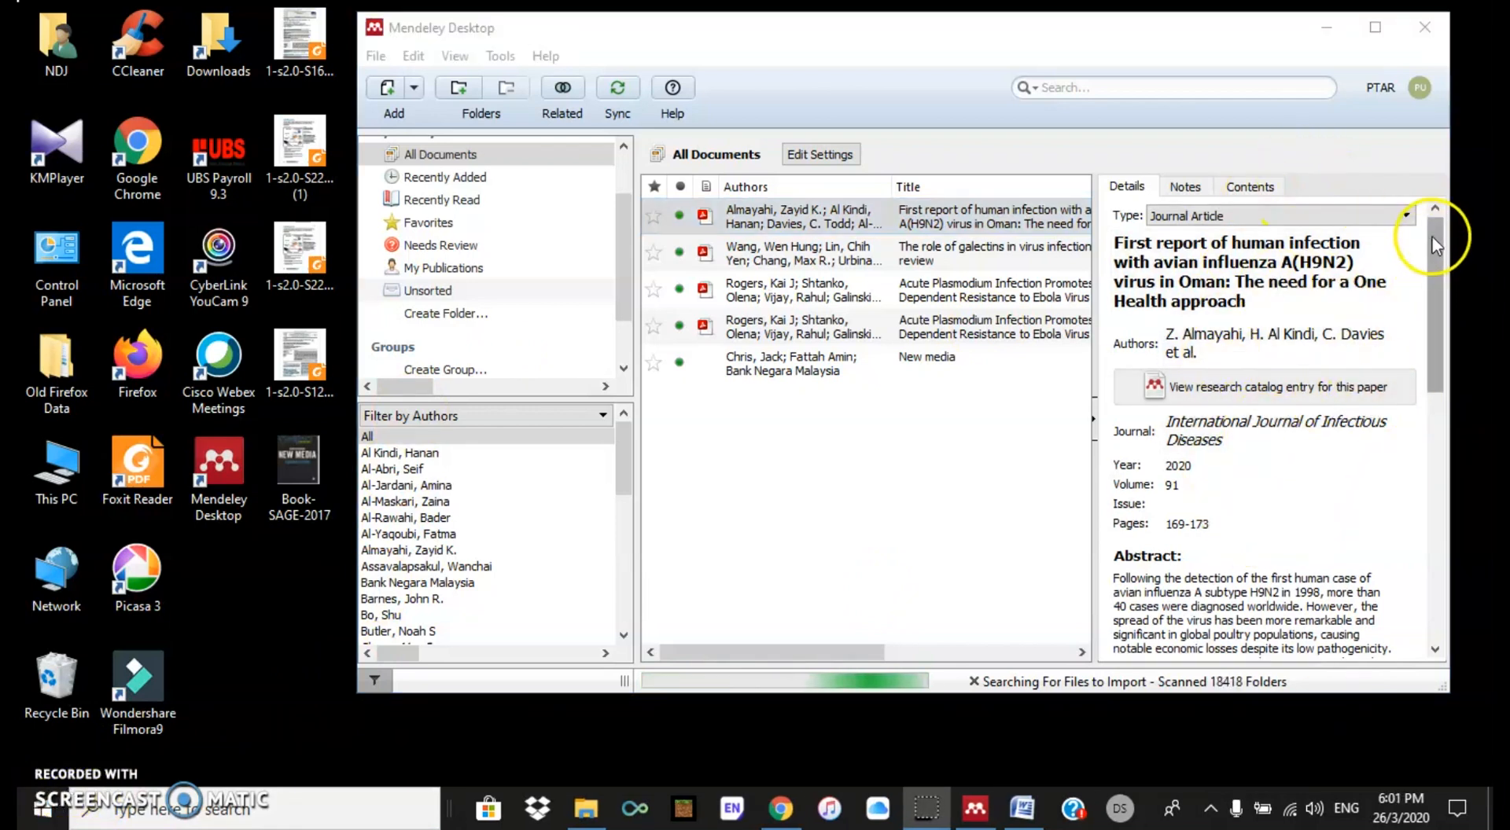
left_click_drag(1431, 236, 1445, 363)
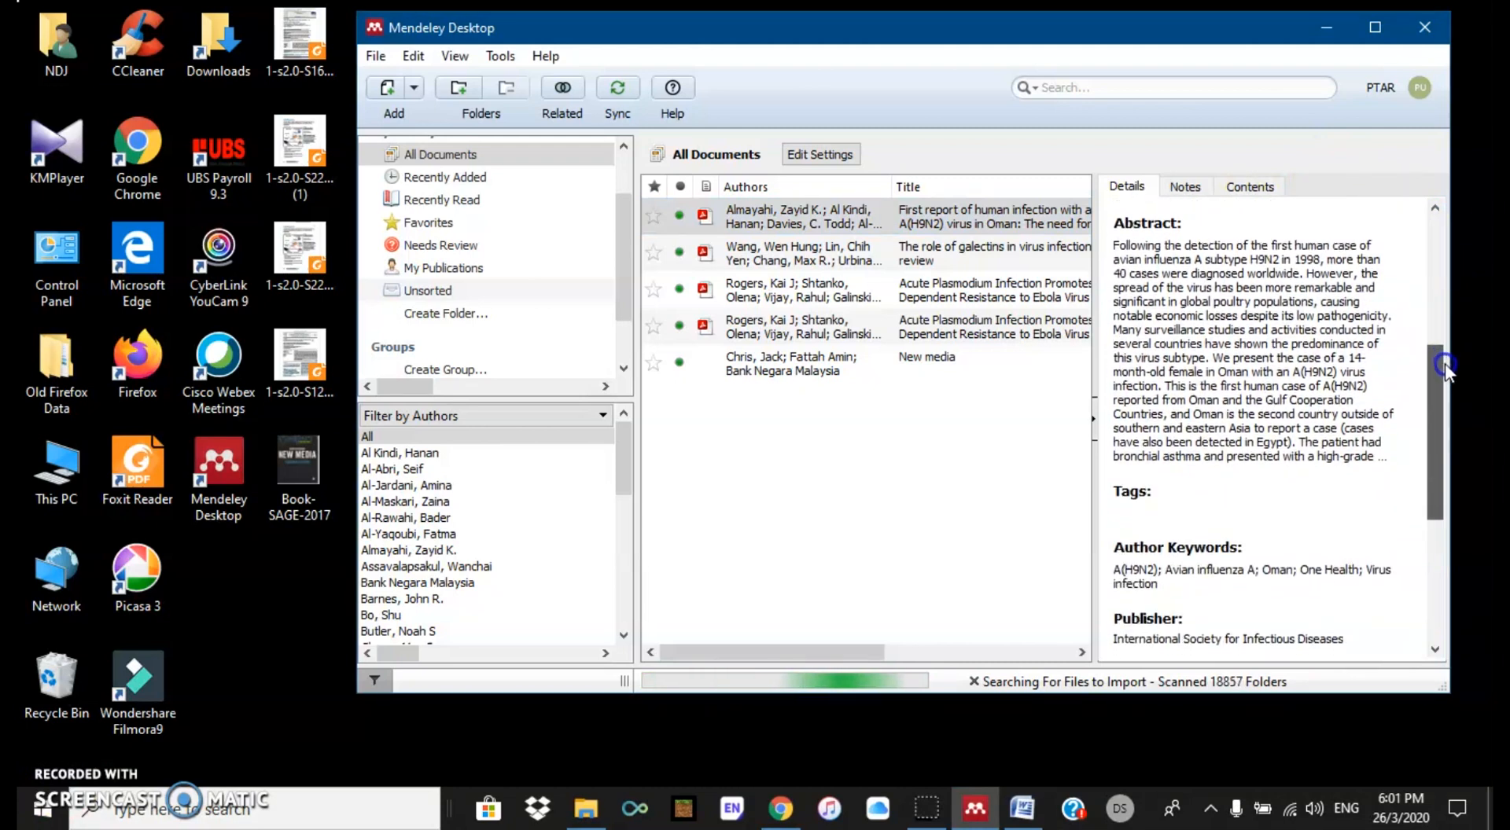
Step: Enter the tags 'Research Proposal; Chapter 2' for the paper
left_click(1137, 504)
type("Rese")
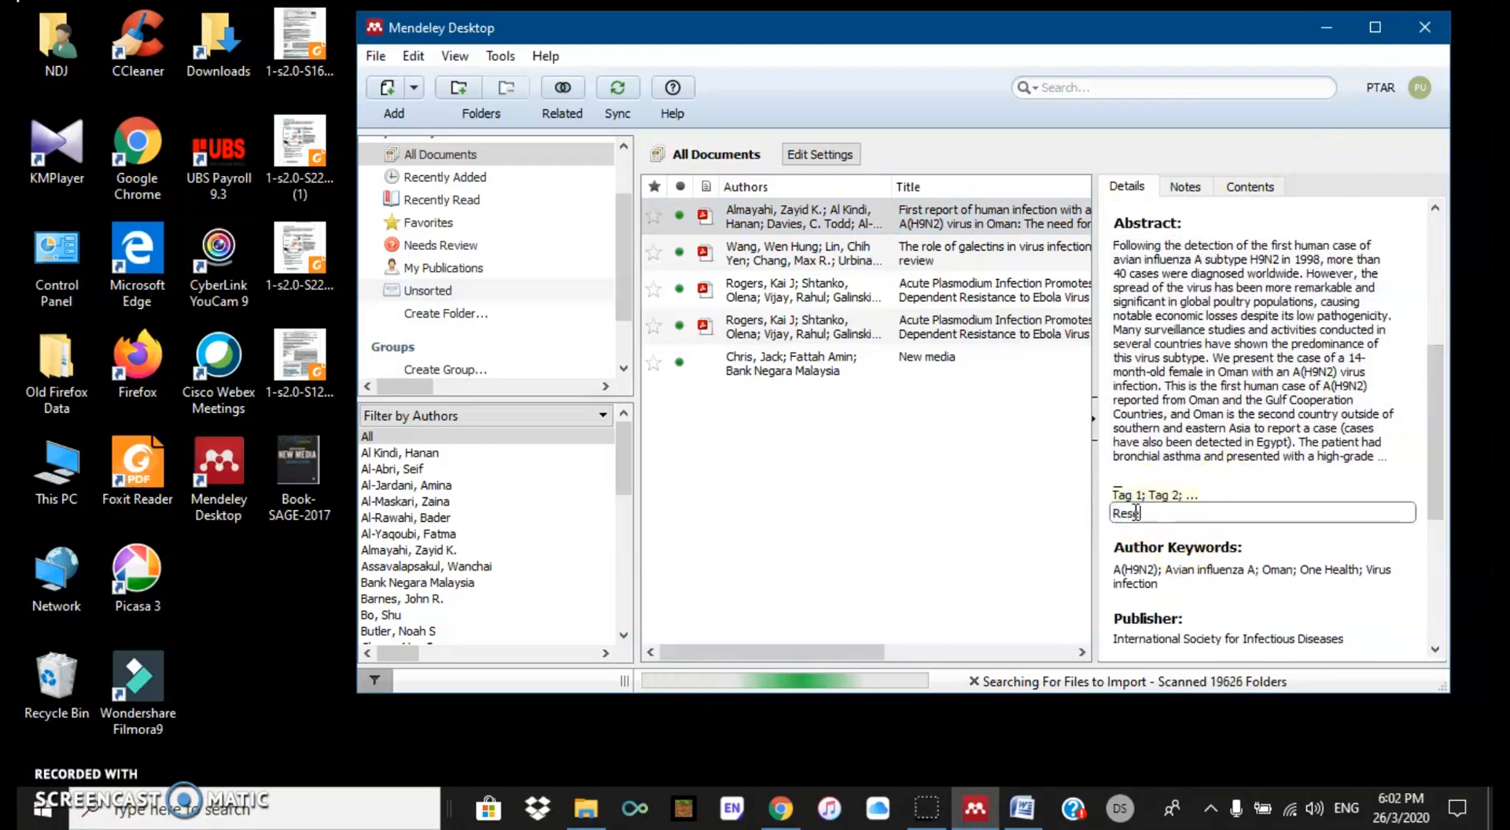
type("arch P")
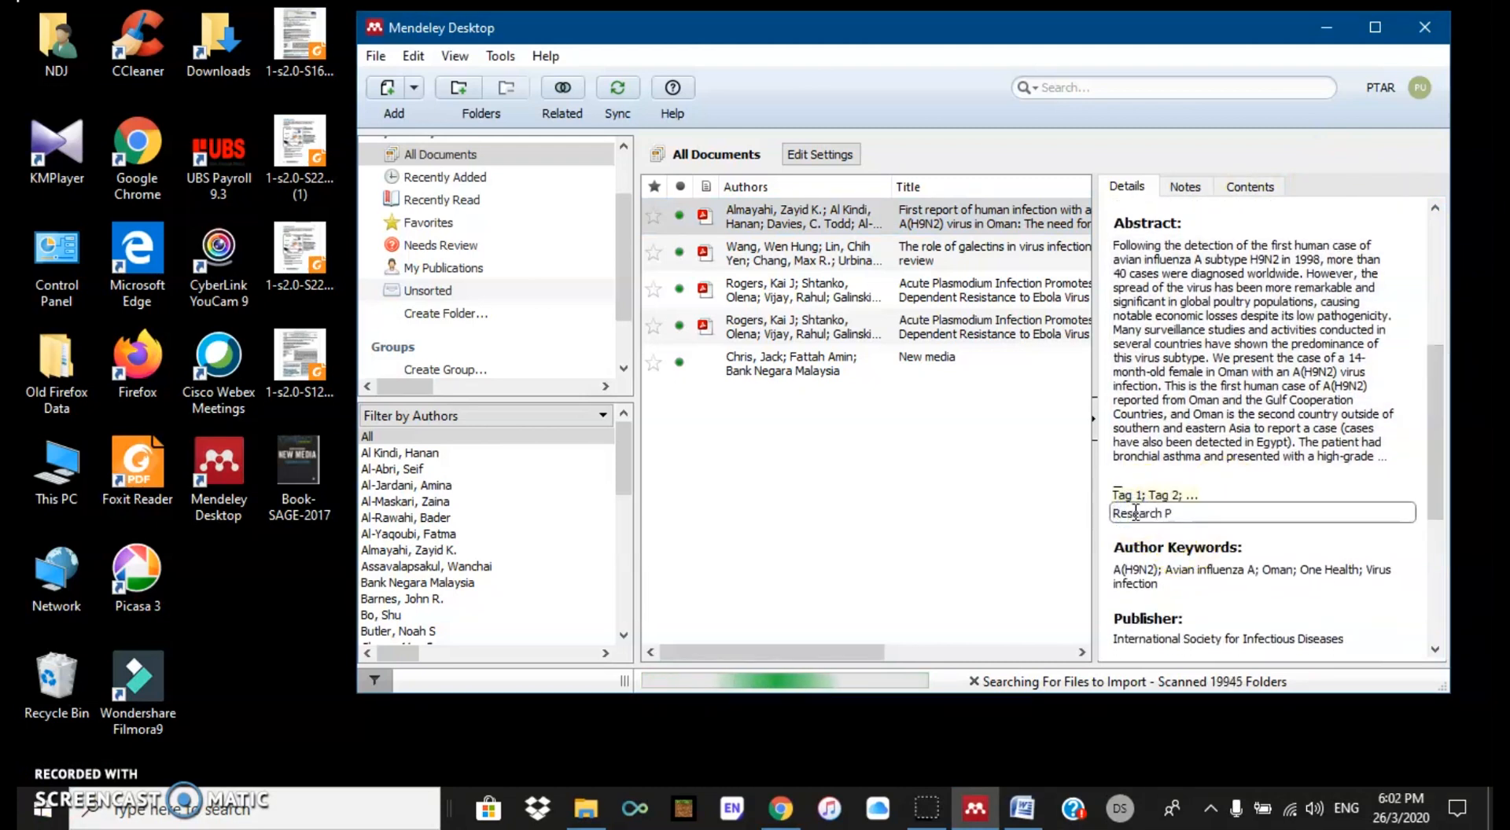
type("roposal;")
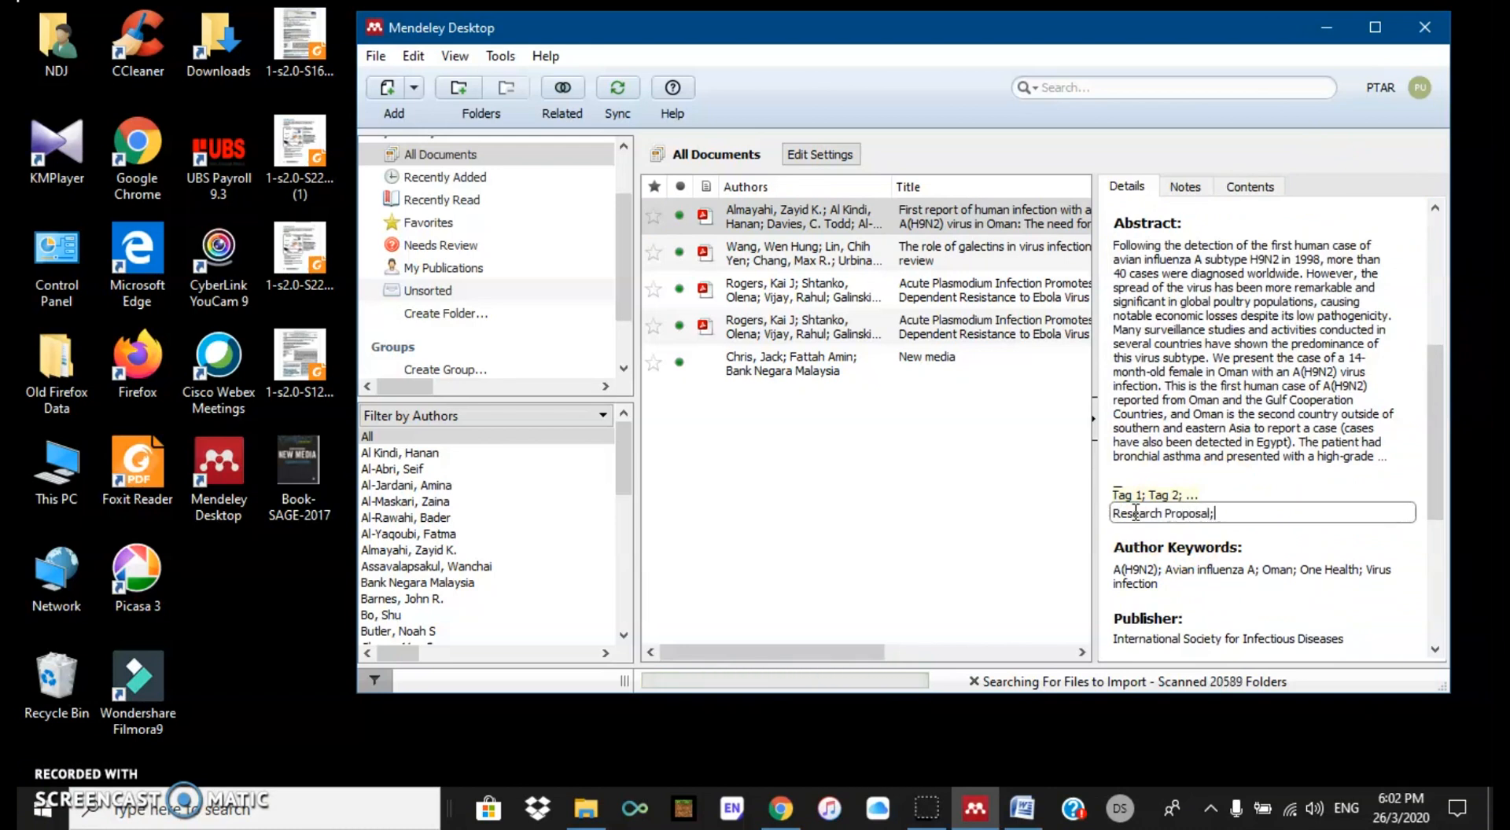
key("BackSpace")
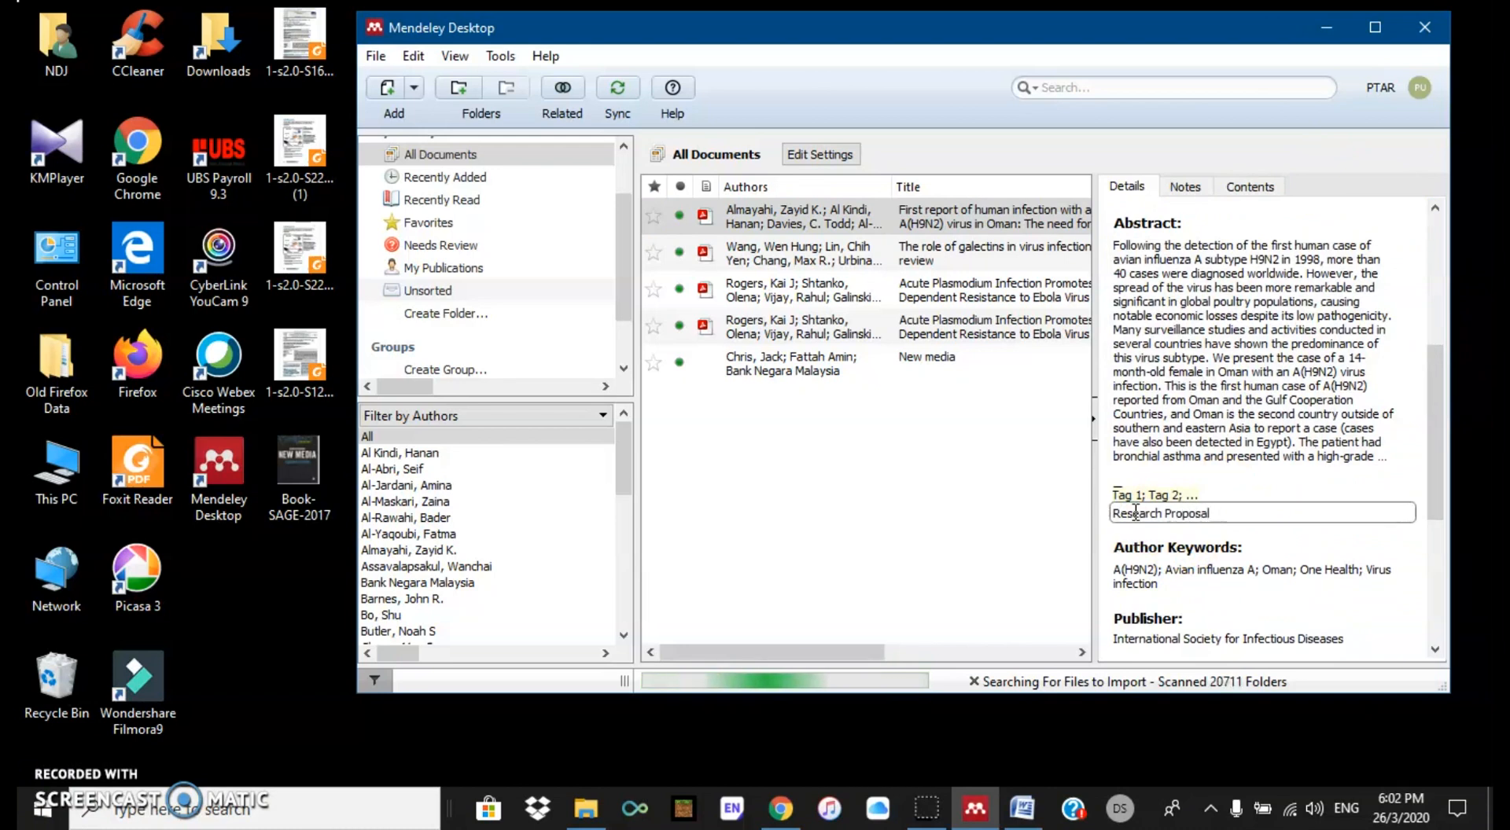
type(";")
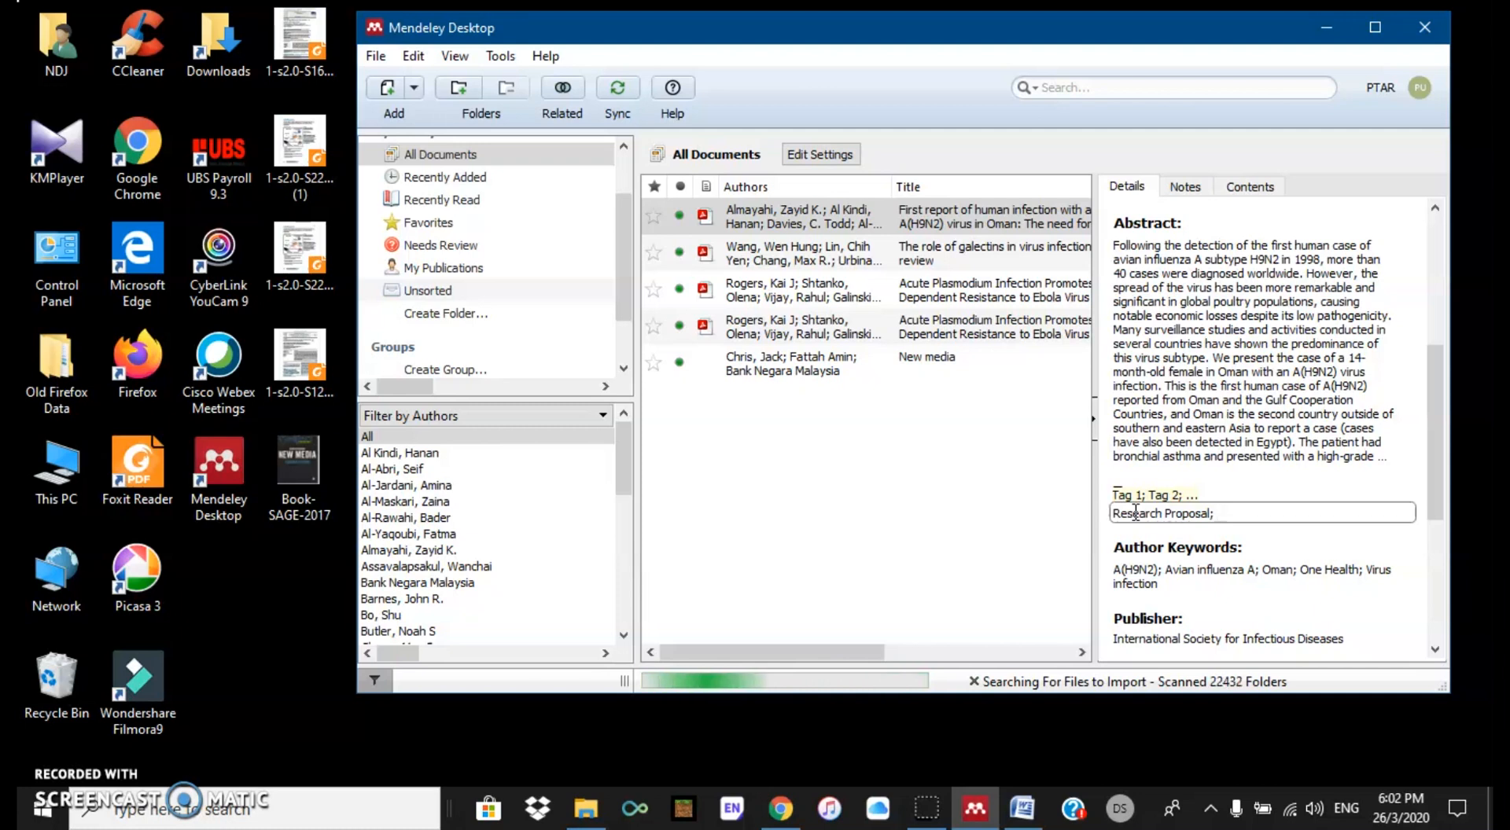
type("Chapte")
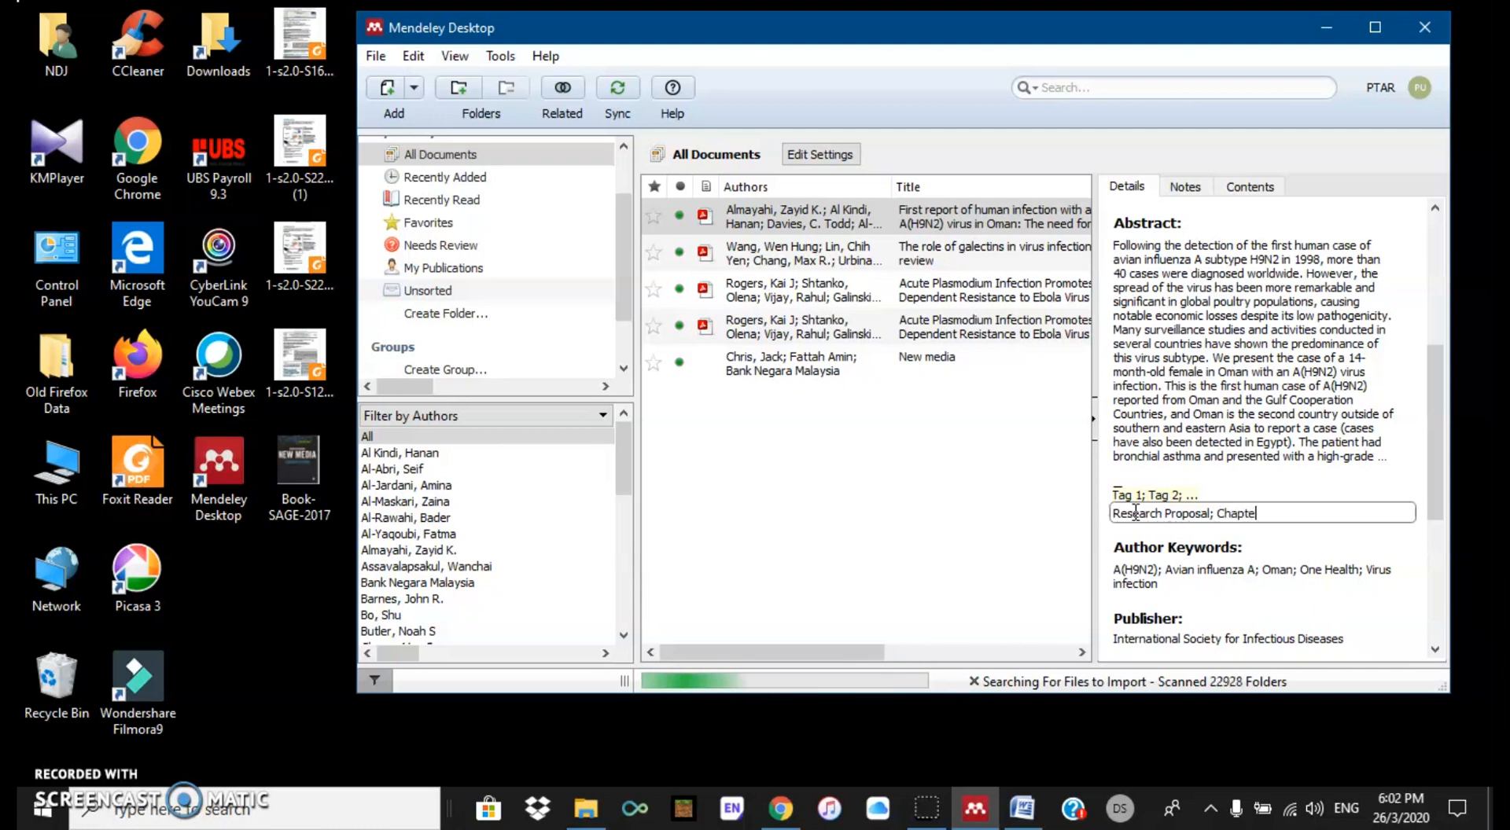
type("r 2")
Step: Tag the Wang galectins review 'Group; Mix'
left_click(798, 254)
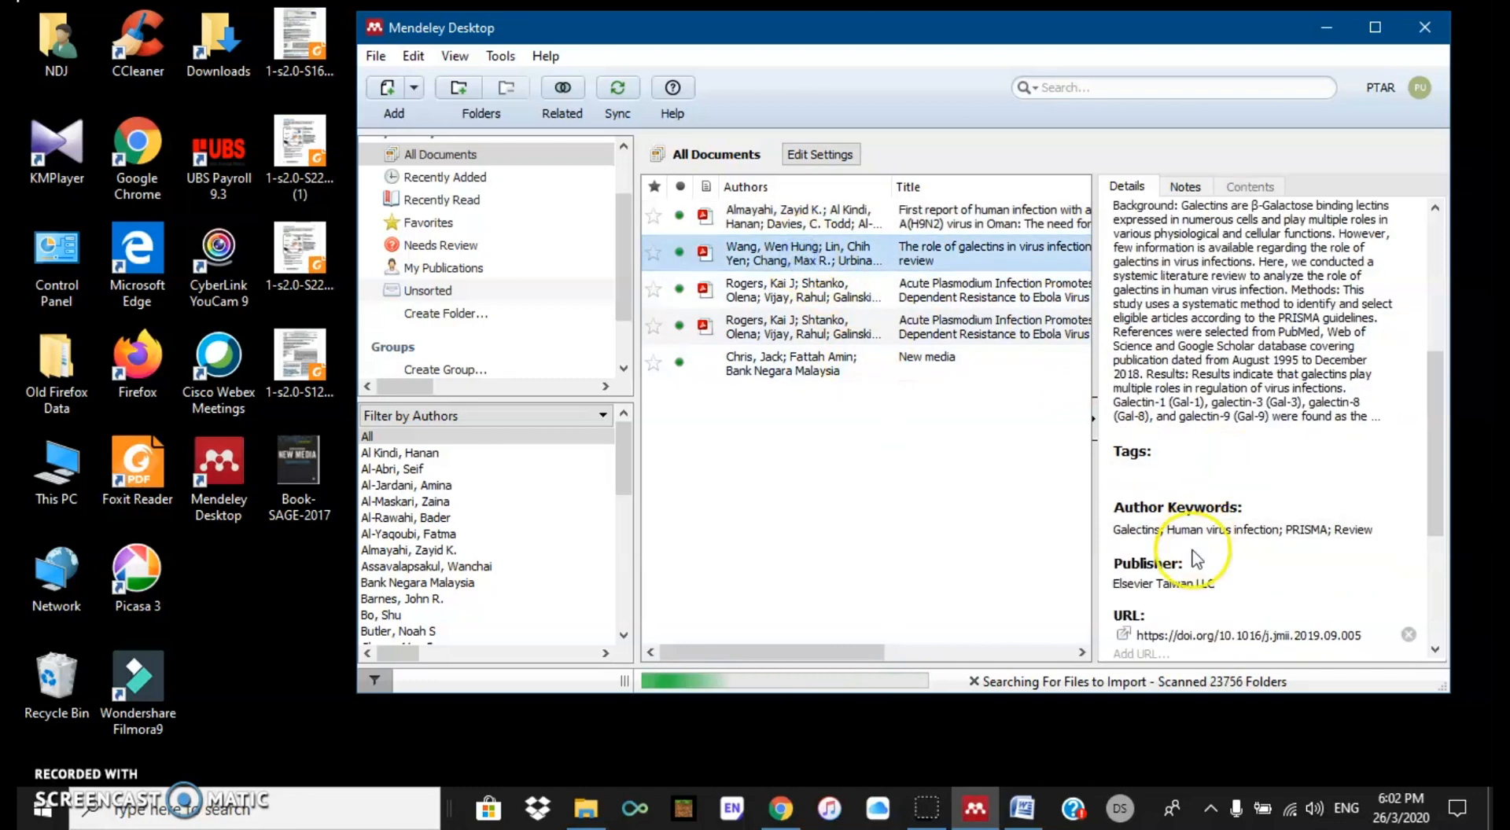
scroll(1195, 558, "down", 5)
scroll(1224, 532, "down", 2)
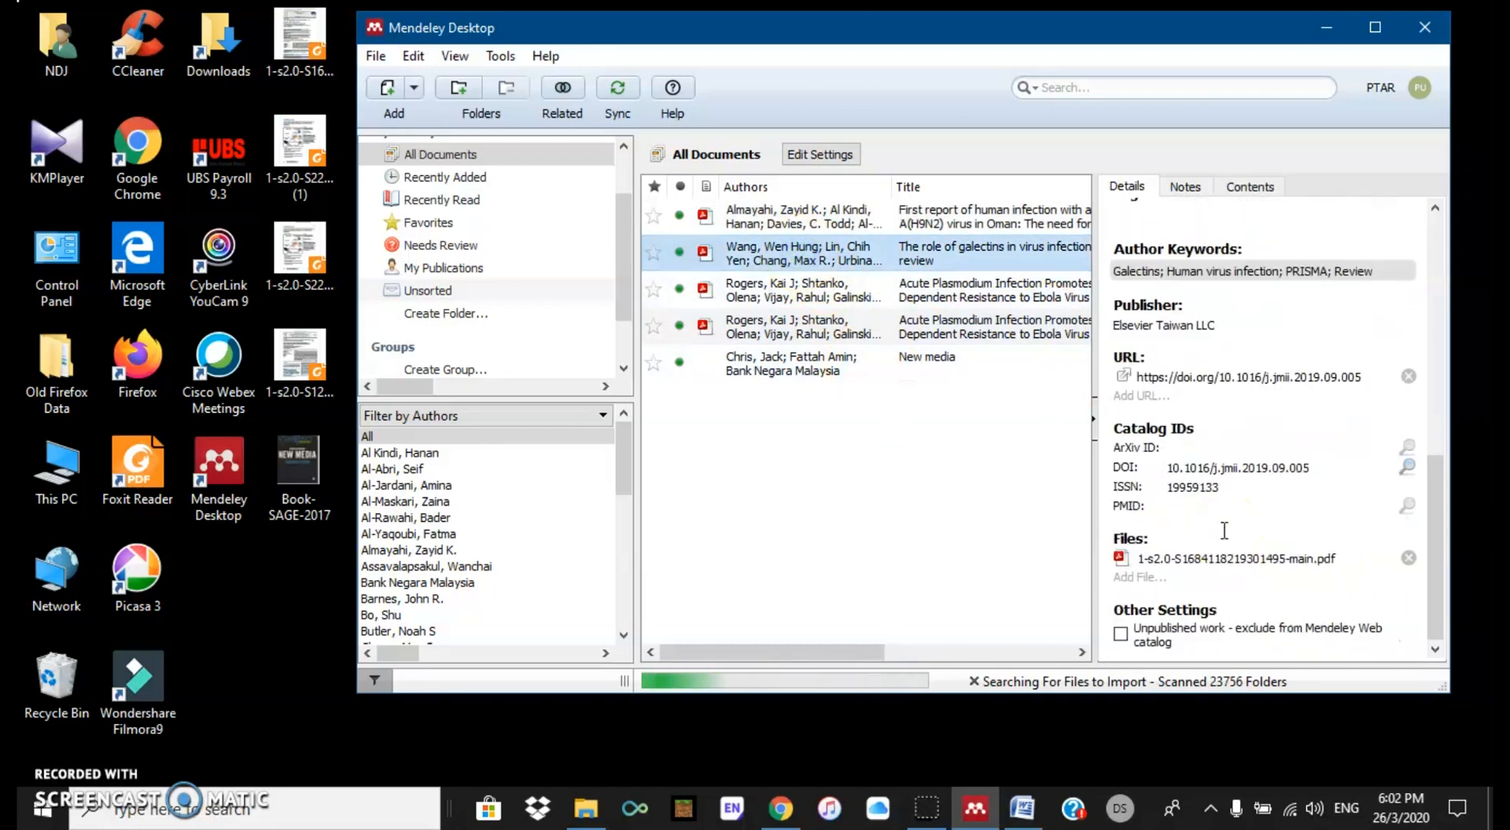
scroll(1224, 532, "up", 2)
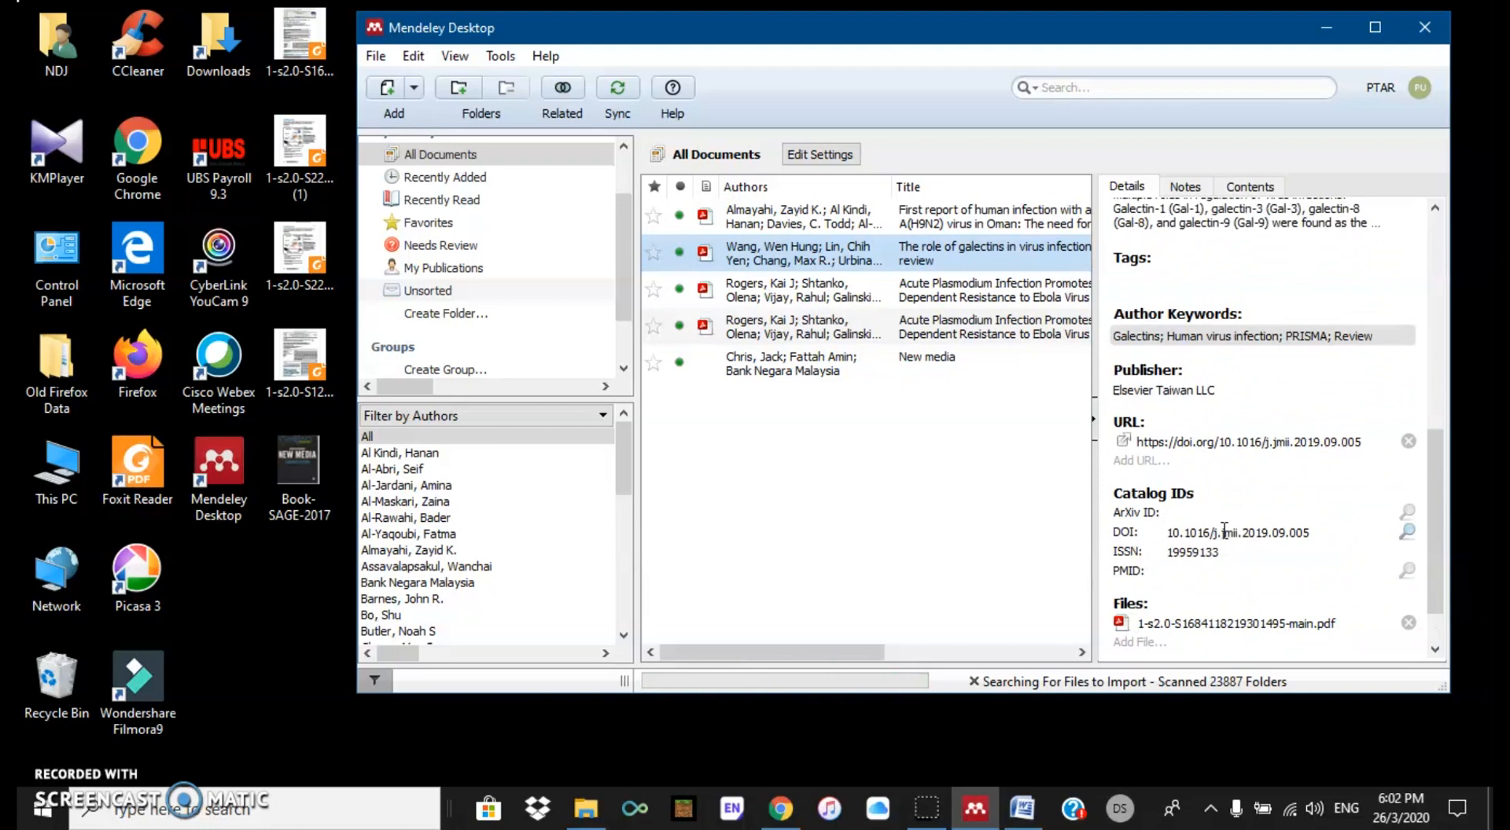
left_click(1132, 280)
type("Gro")
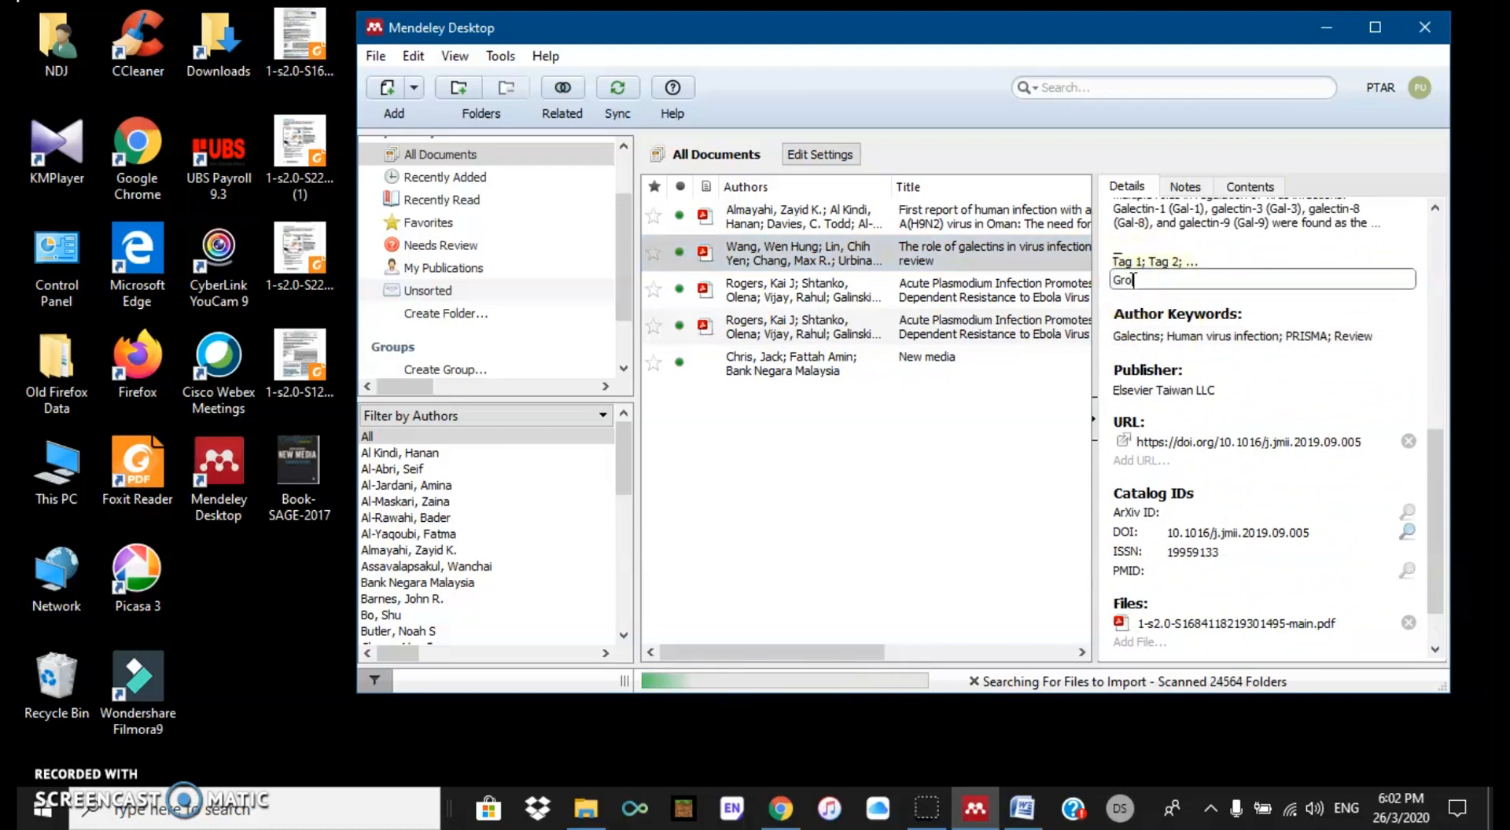
type("up; Mix")
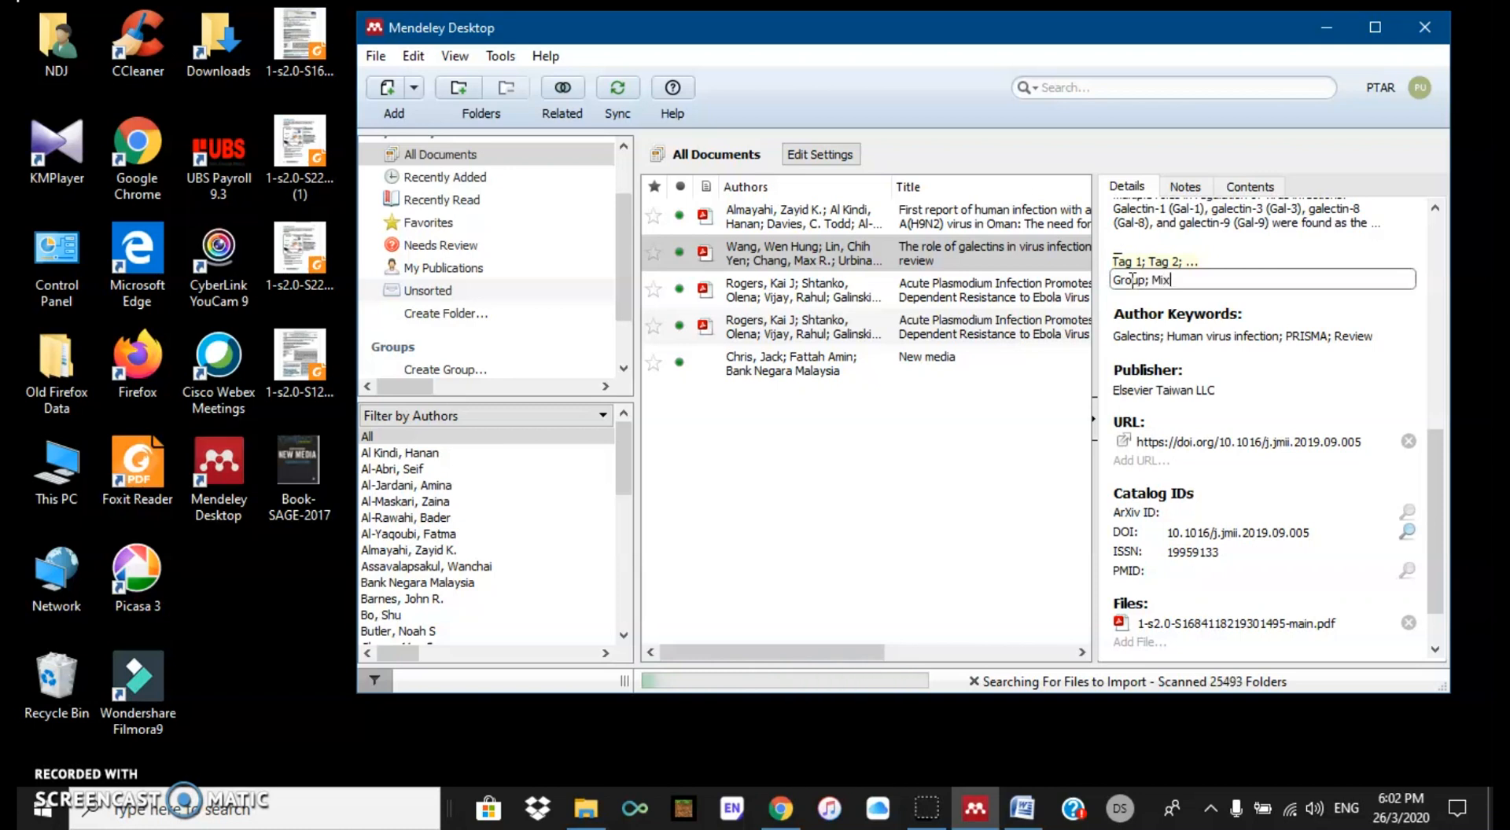
Step: Tag the first Rogers Ebola paper 'Personal'
left_click(857, 287)
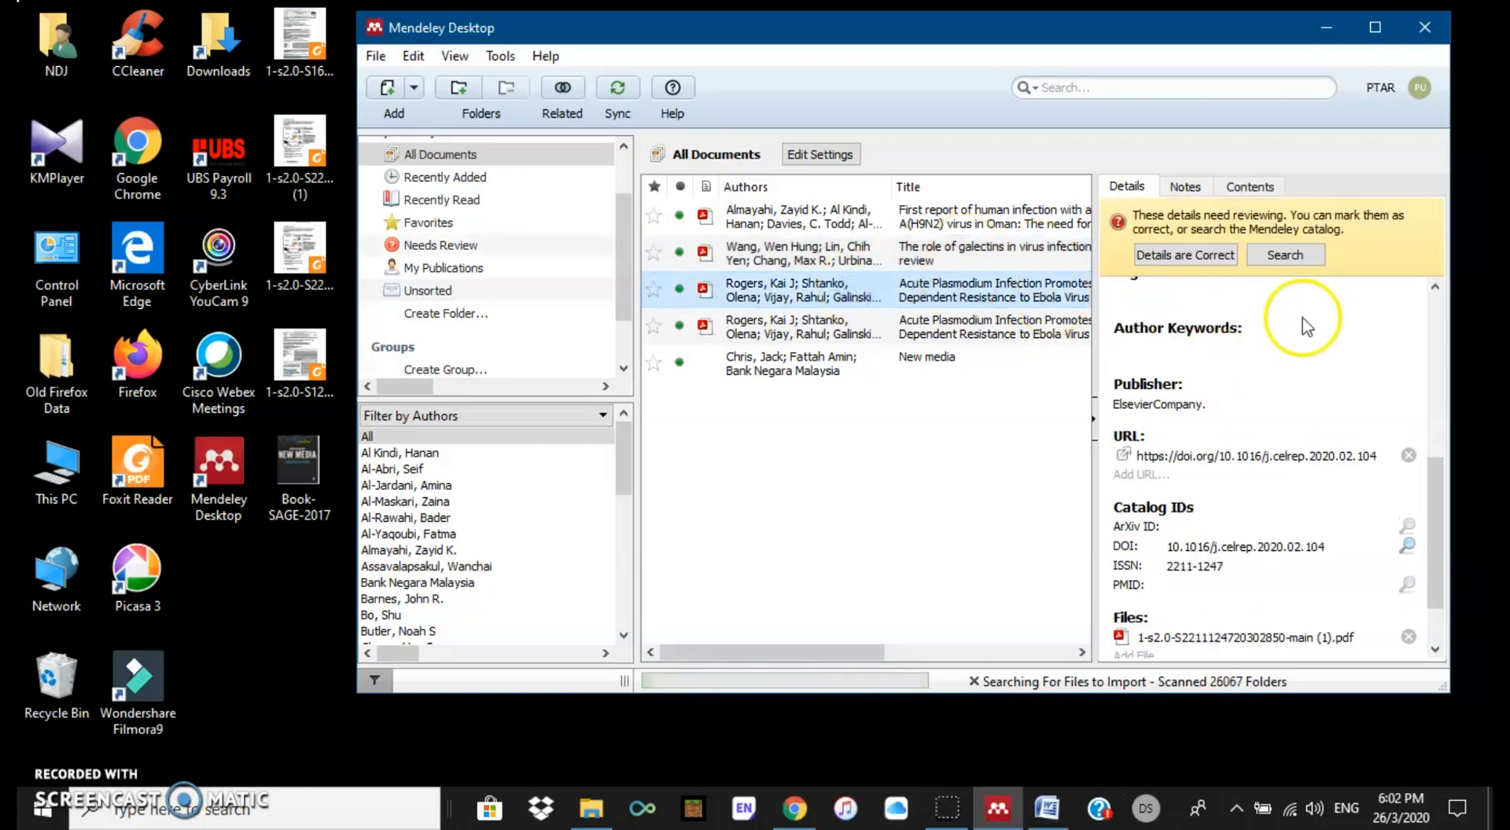
scroll(1164, 385, "down", 2)
scroll(1158, 385, "up", 3)
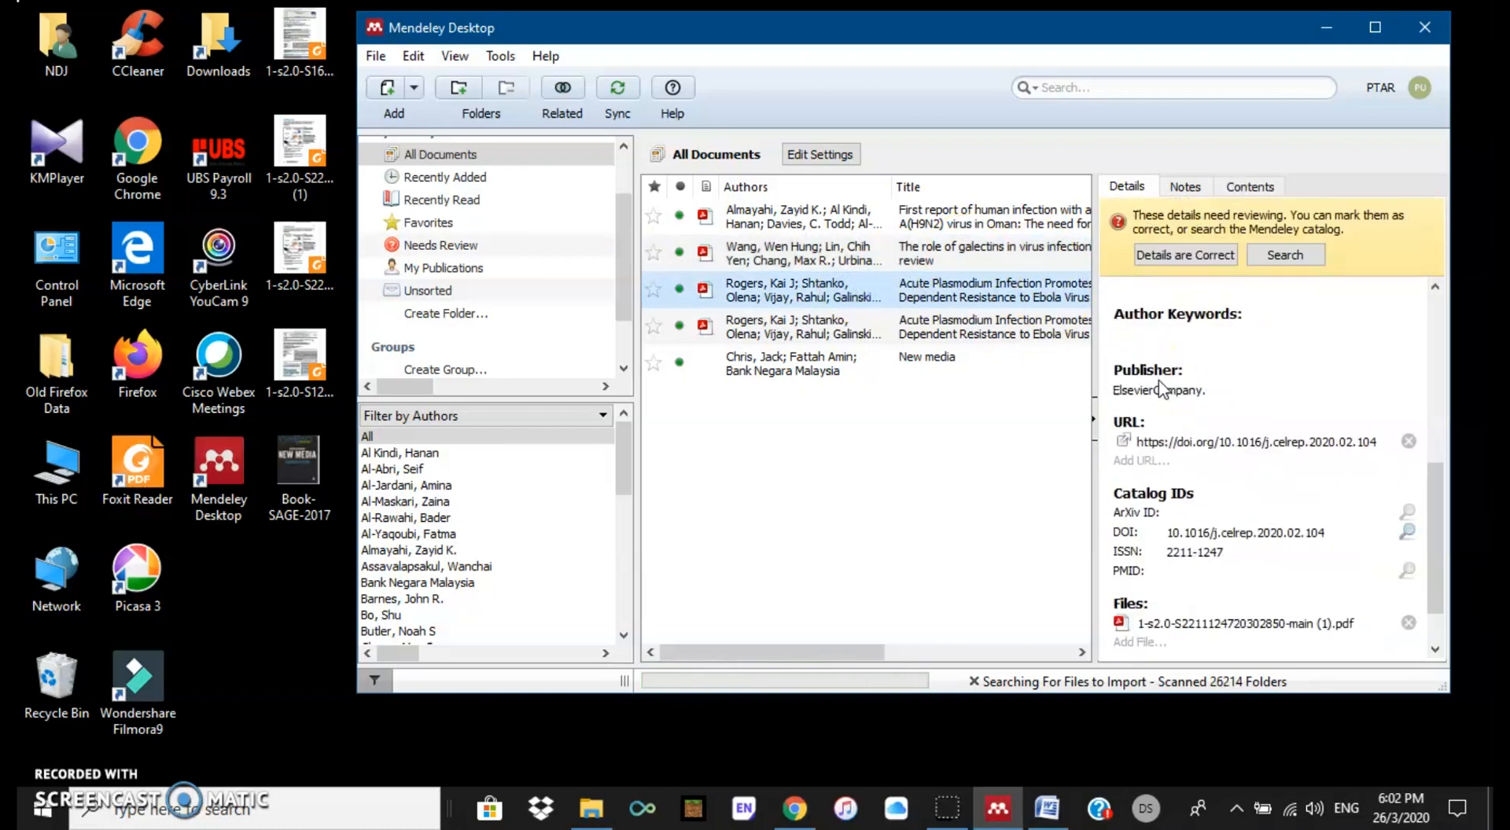
left_click(1149, 393)
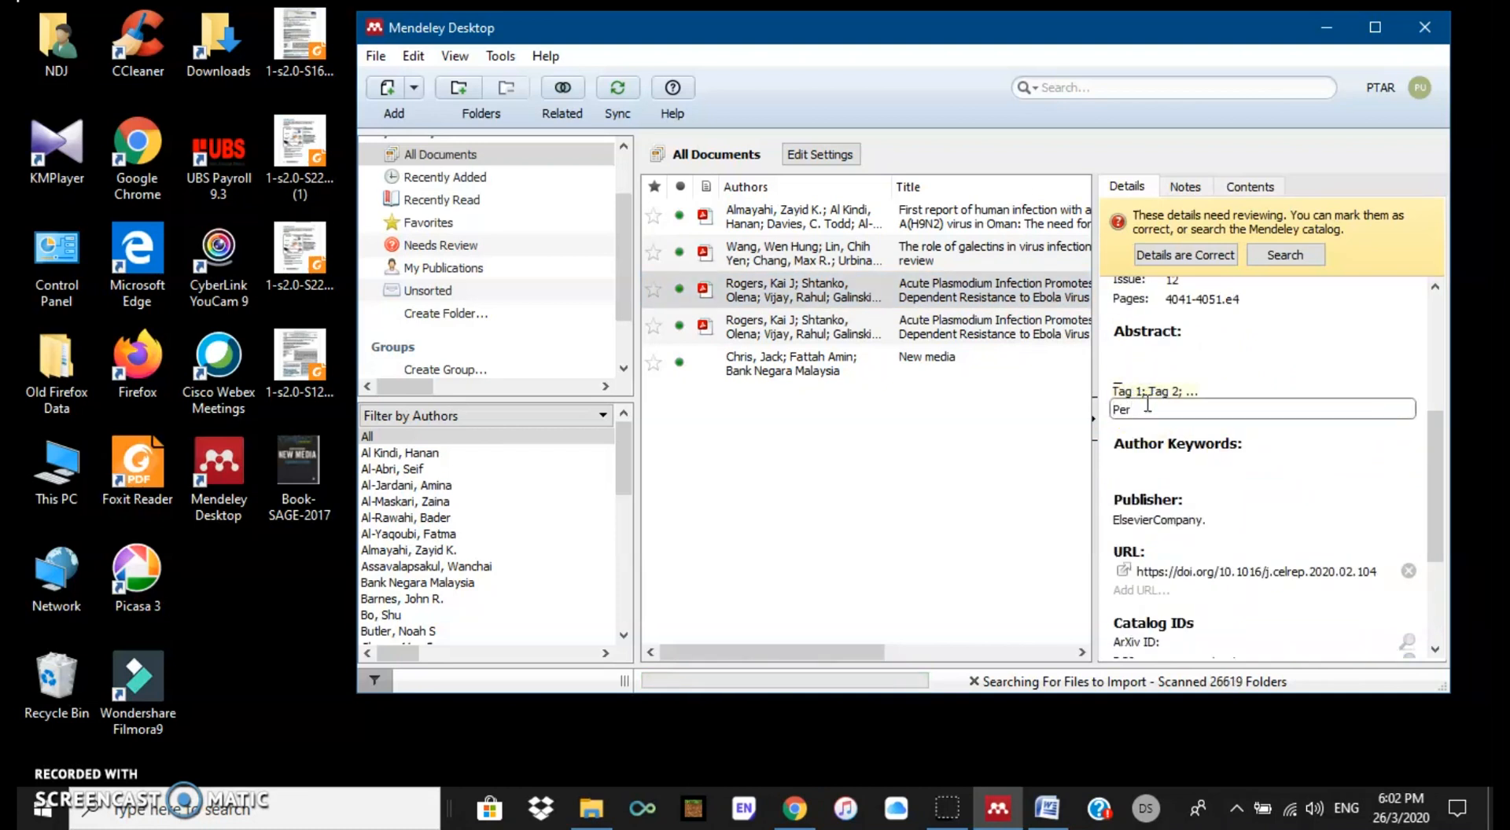
type("Personal; LR")
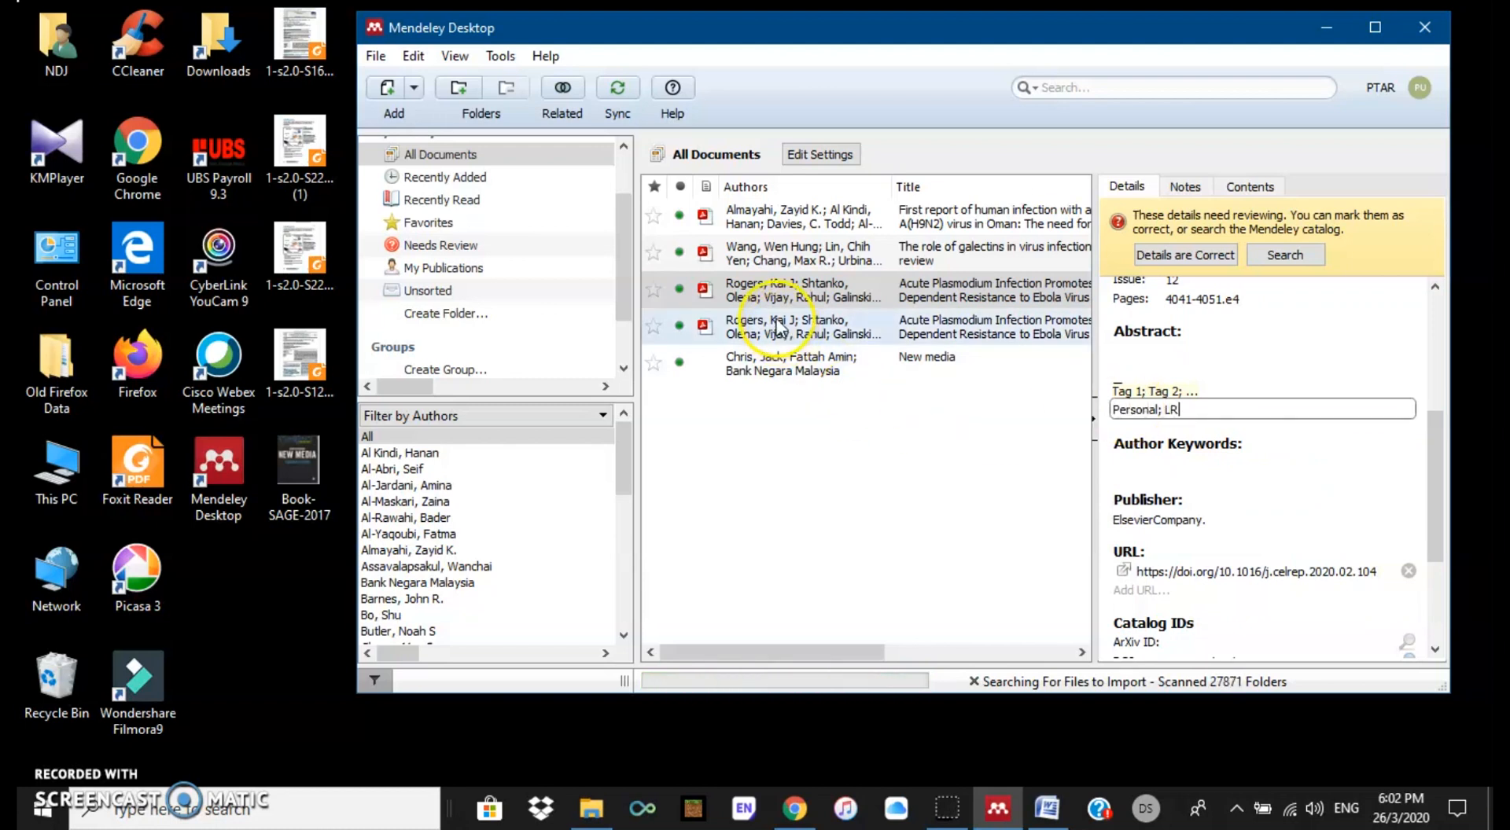
Step: Tag the second Rogers paper Research Proposal from the suggestion and confirm its details are correct
left_click(810, 339)
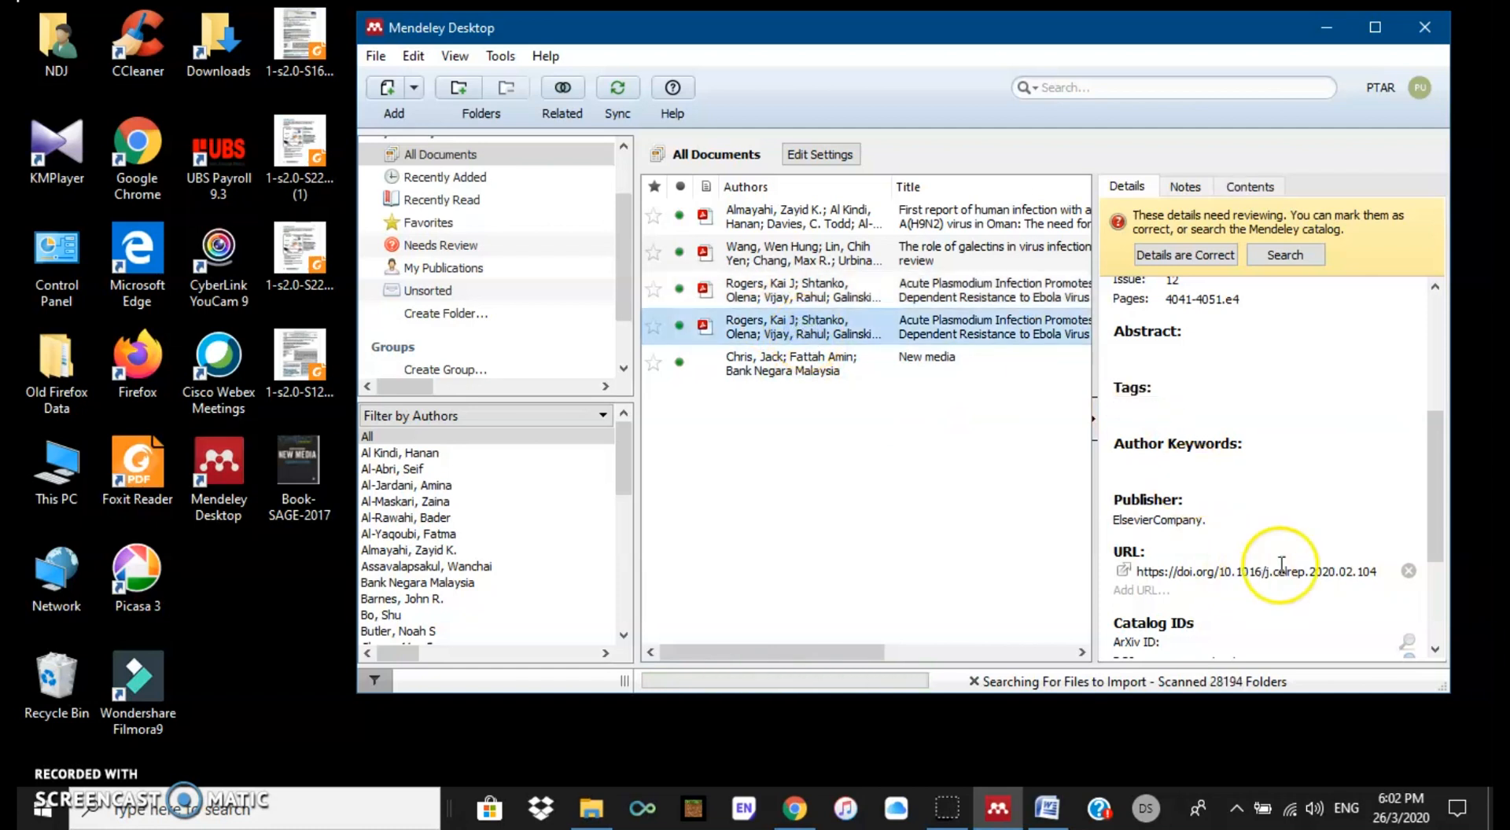
left_click(1132, 408)
type("R")
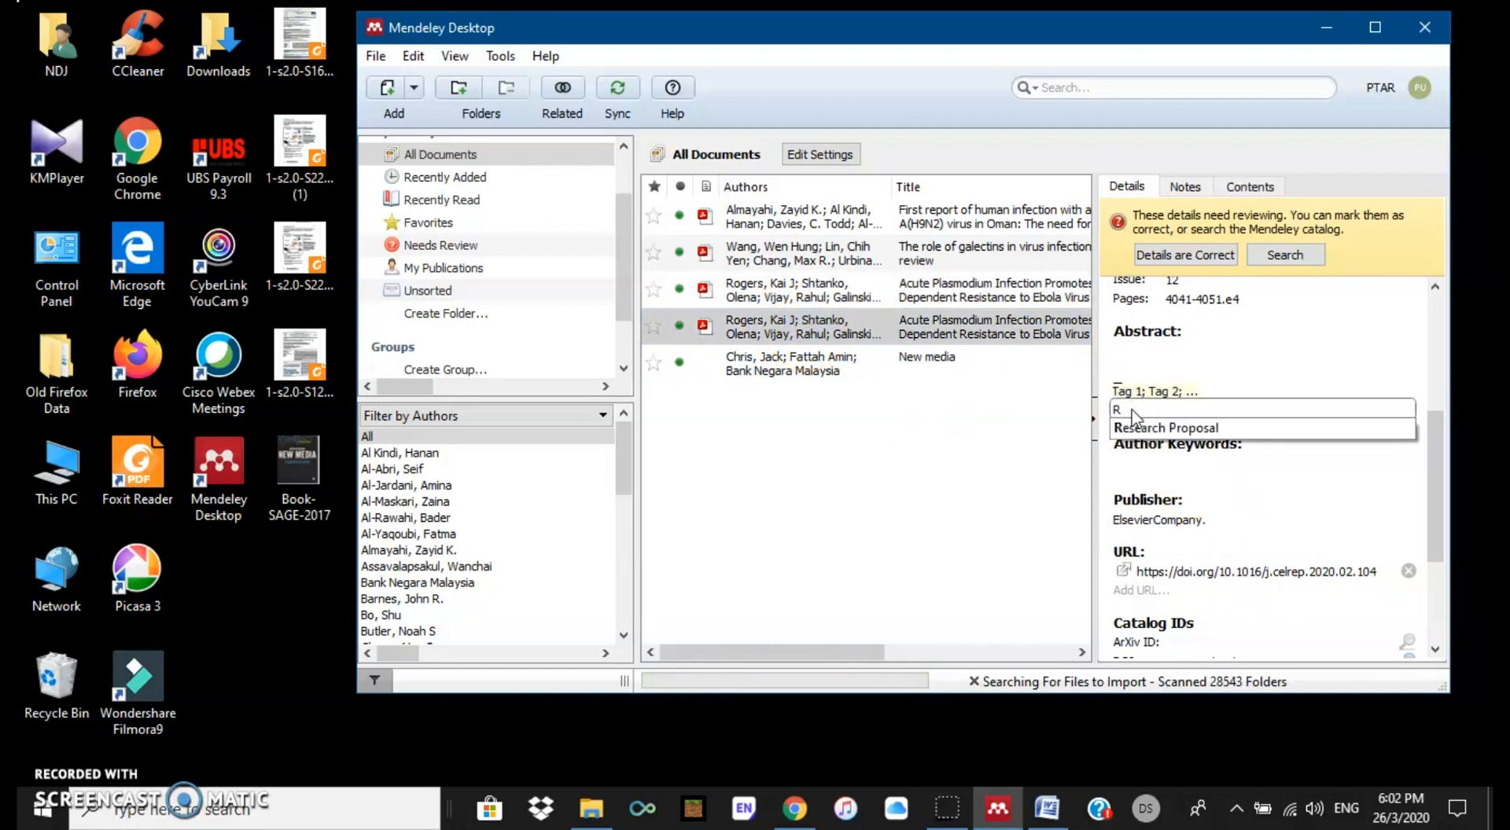
left_click(1156, 430)
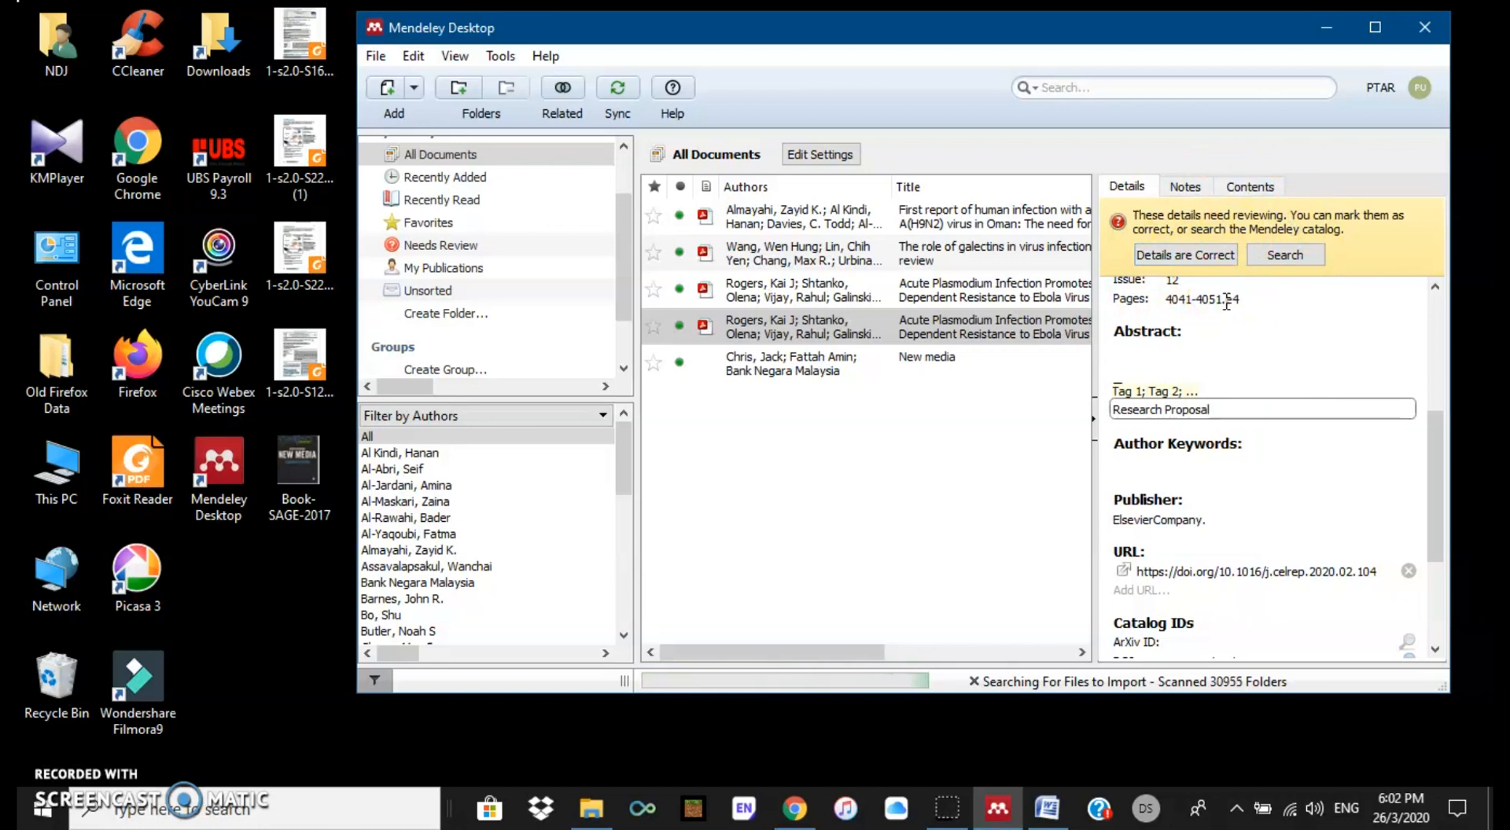
left_click(1305, 310)
left_click(1286, 256)
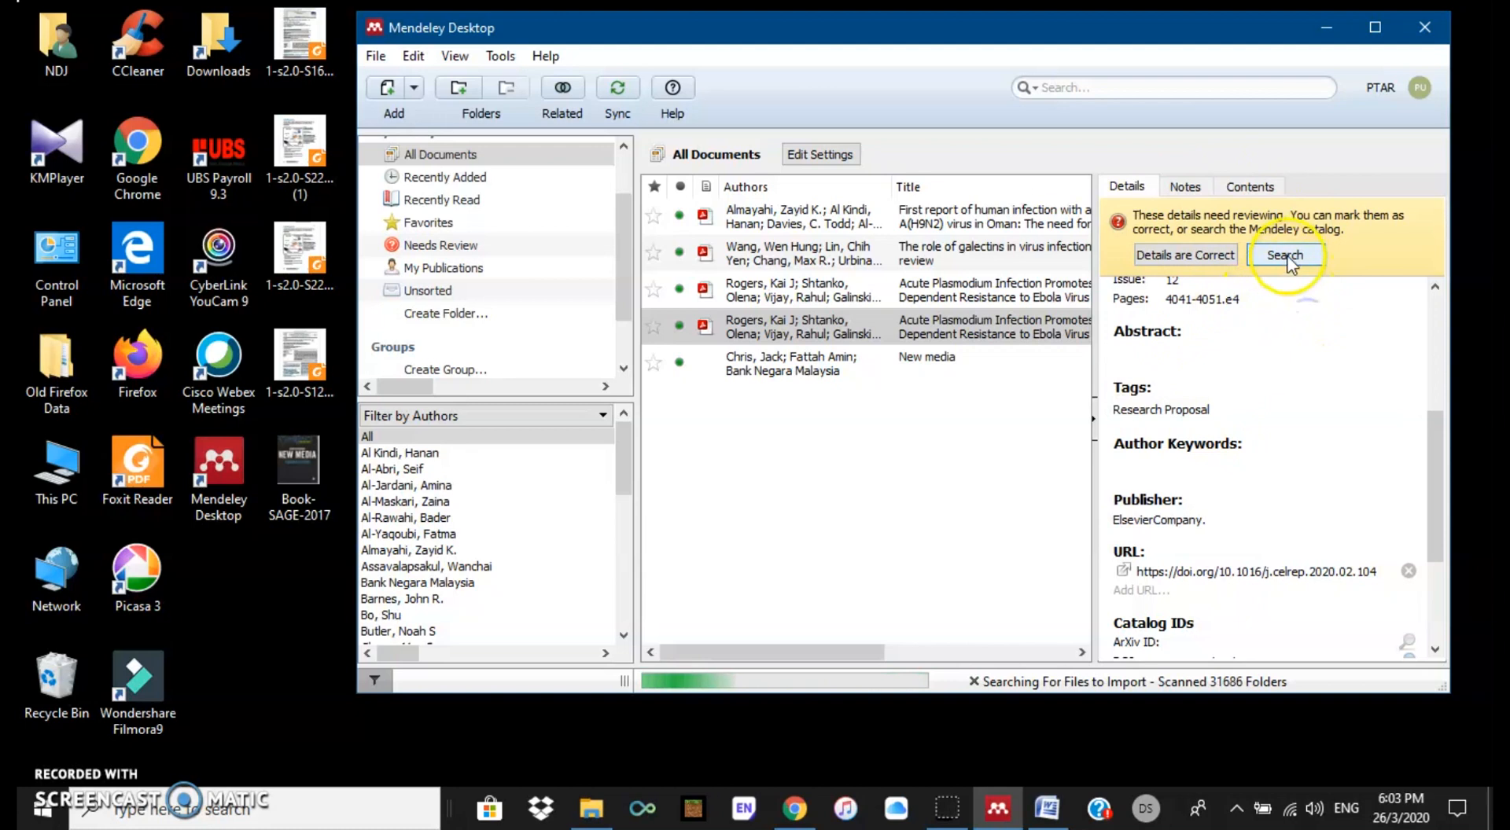
left_click(1196, 255)
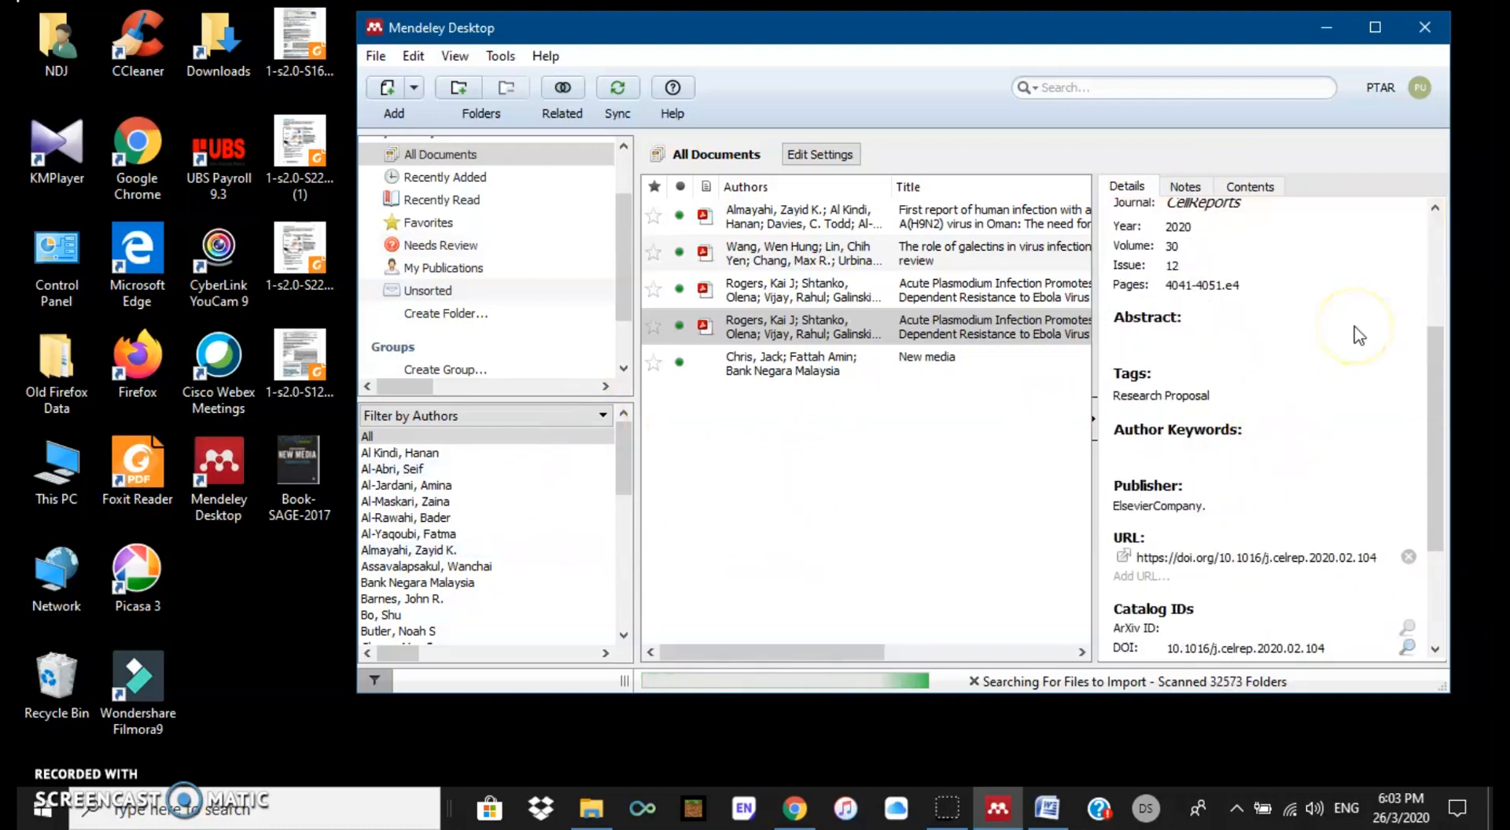
left_click(600, 416)
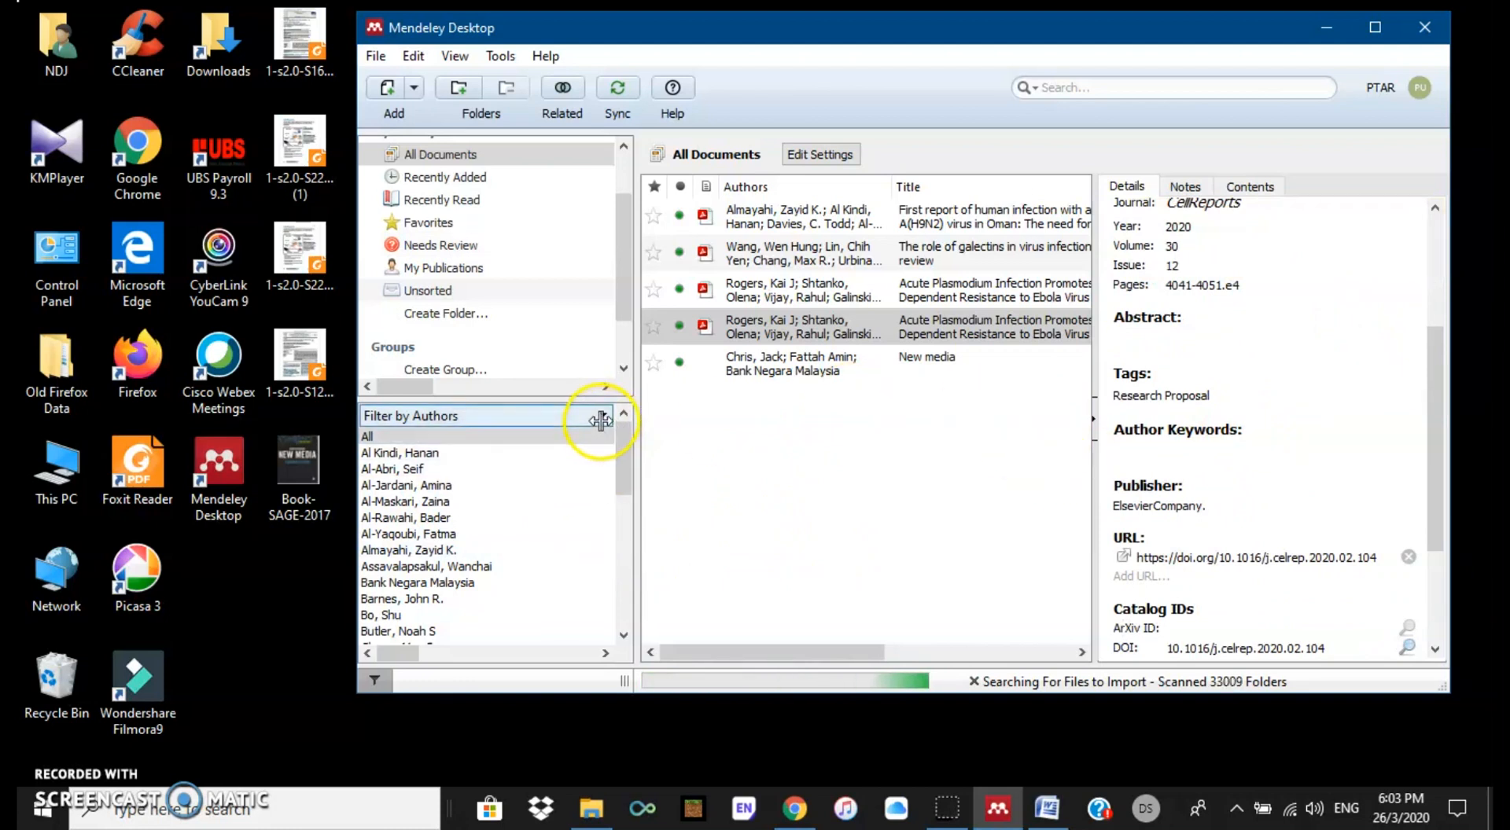
Step: Filter by the Chapter 2 and Research Proposal tags, then clear the filter and select the Oman report
left_click(601, 417)
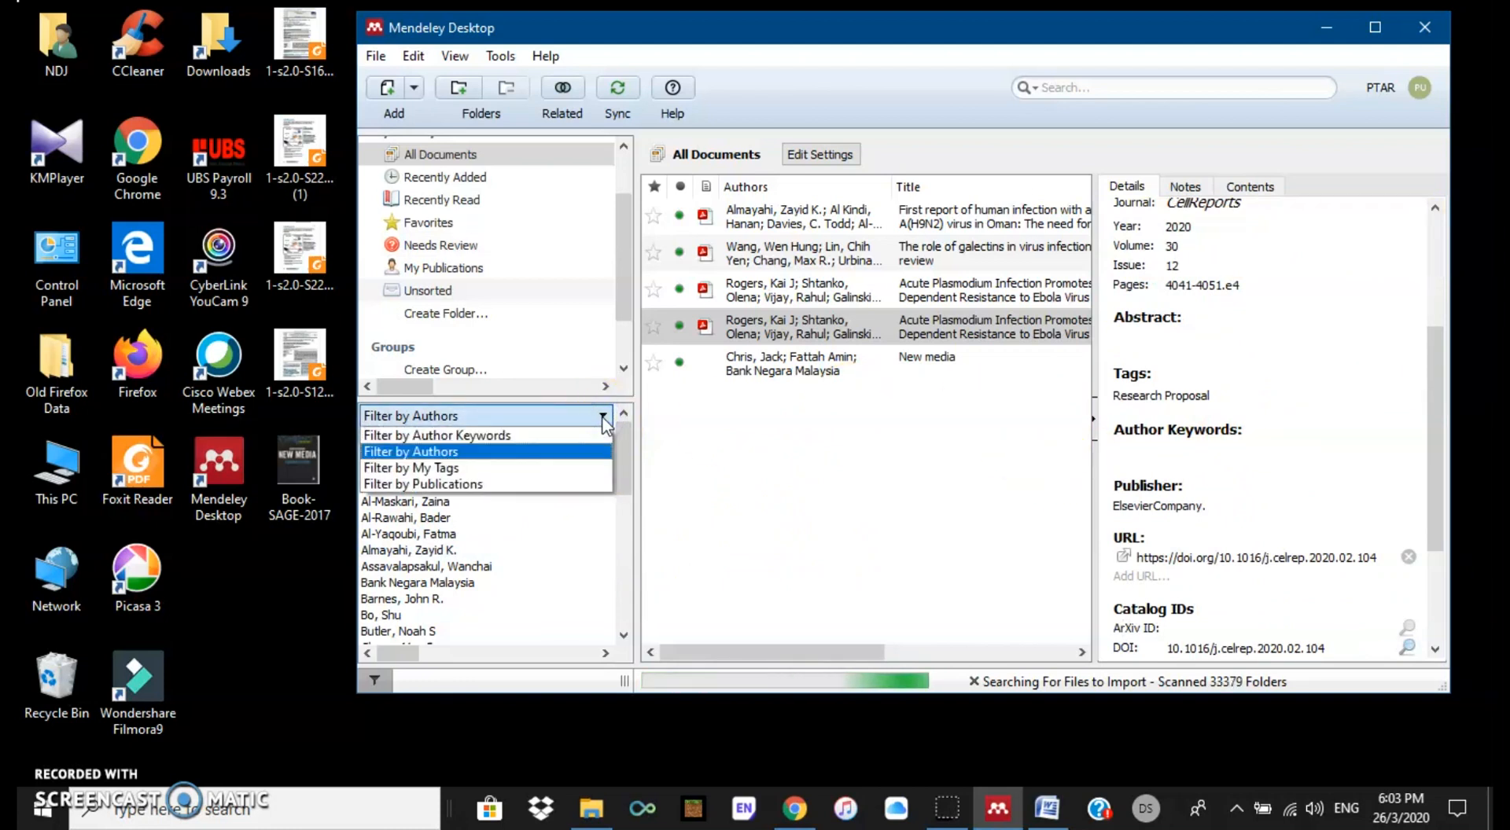
left_click(484, 470)
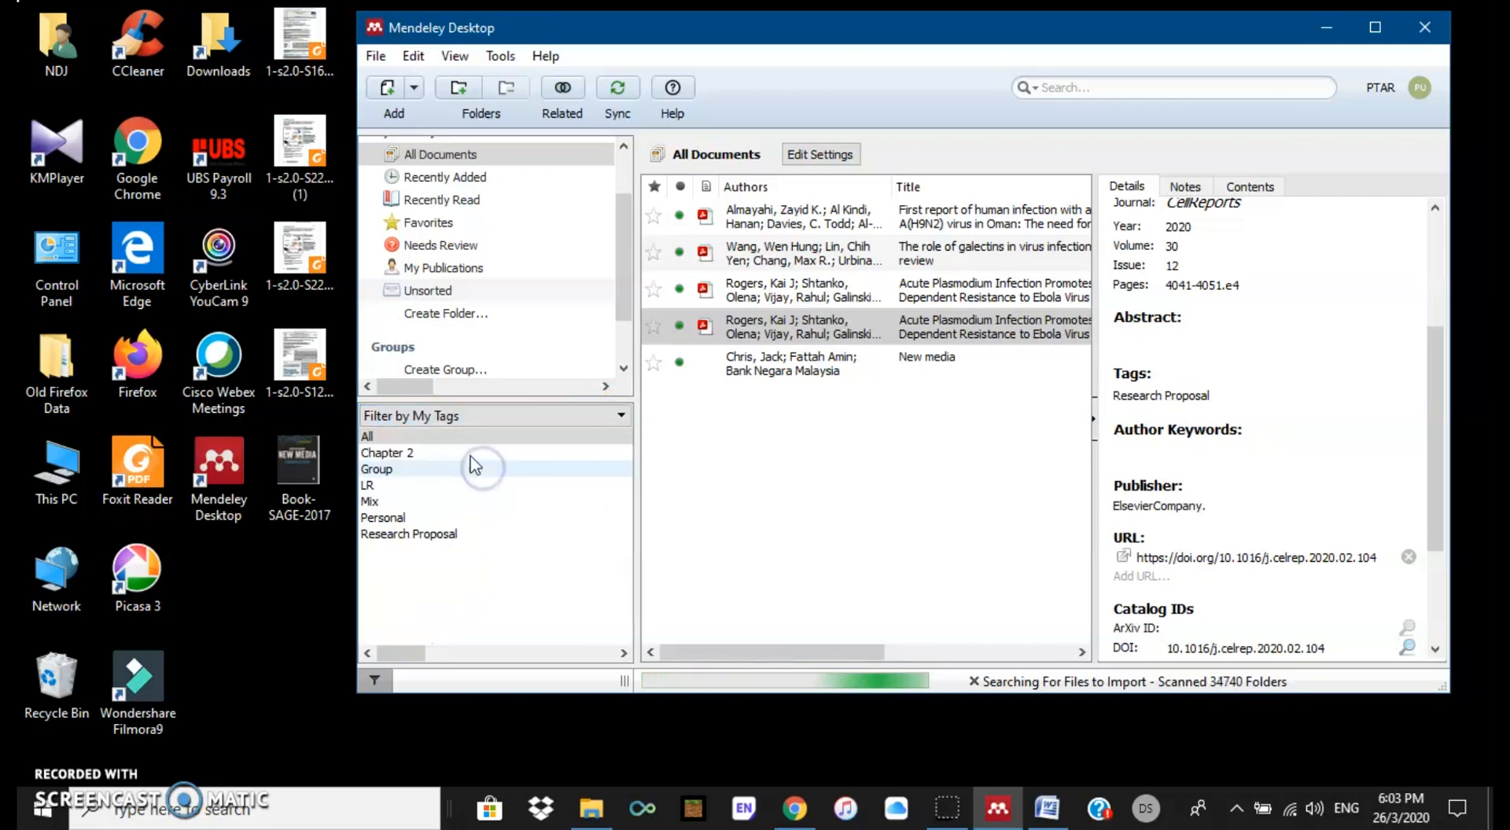
left_click(403, 455)
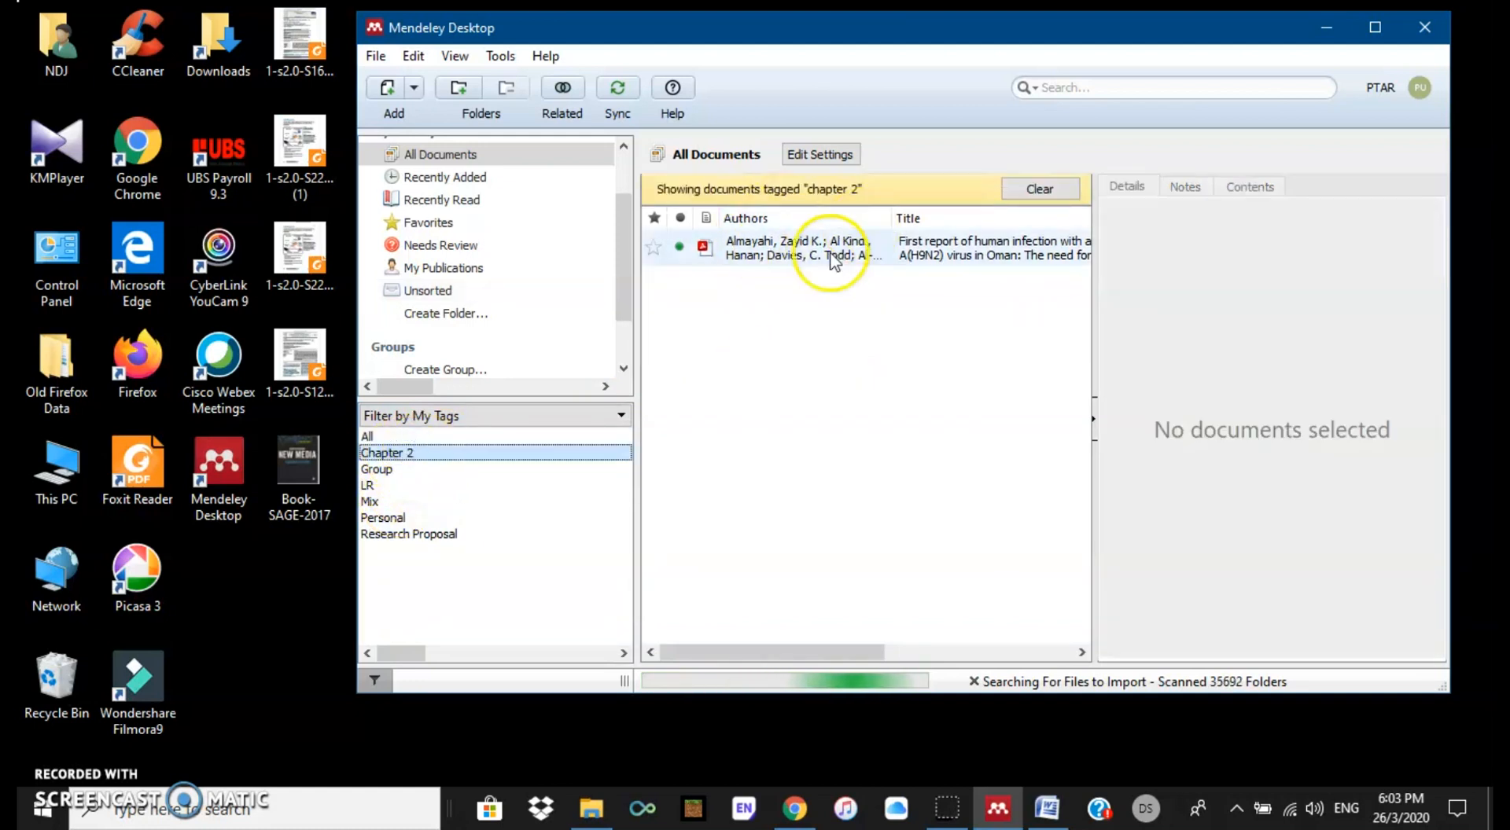
left_click(420, 535)
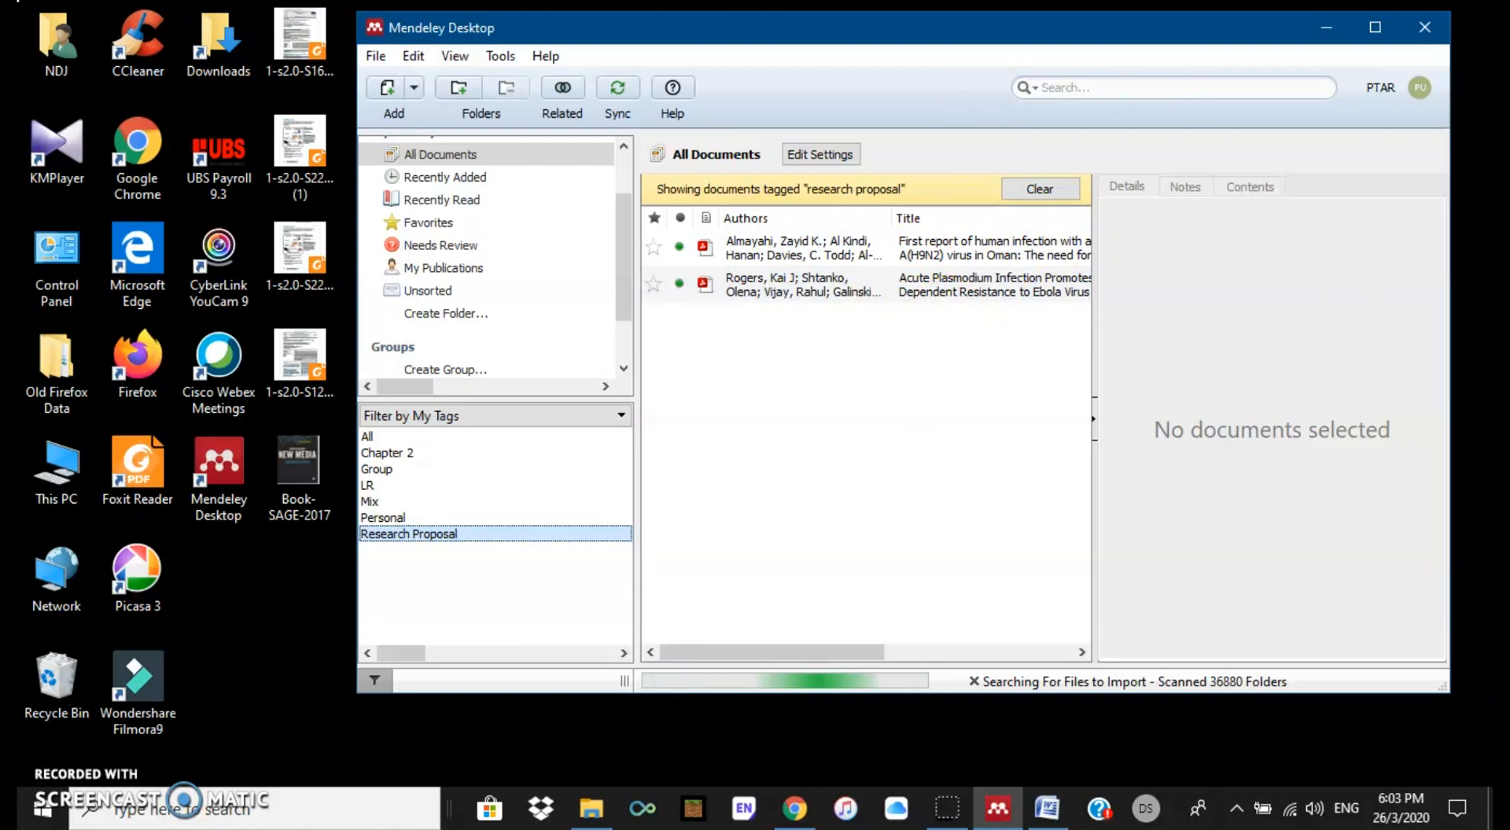
left_click(1062, 196)
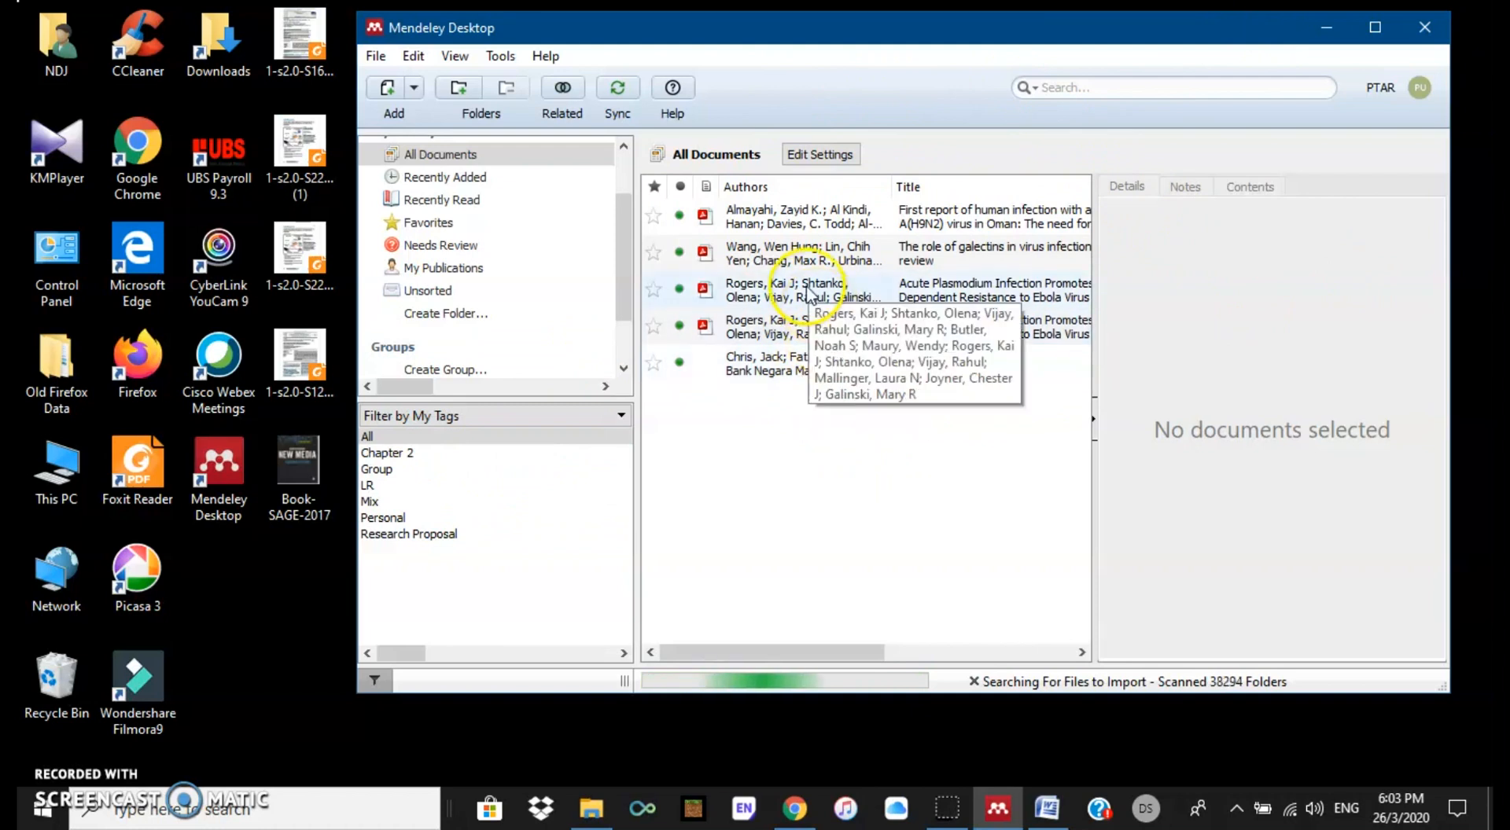
left_click(811, 224)
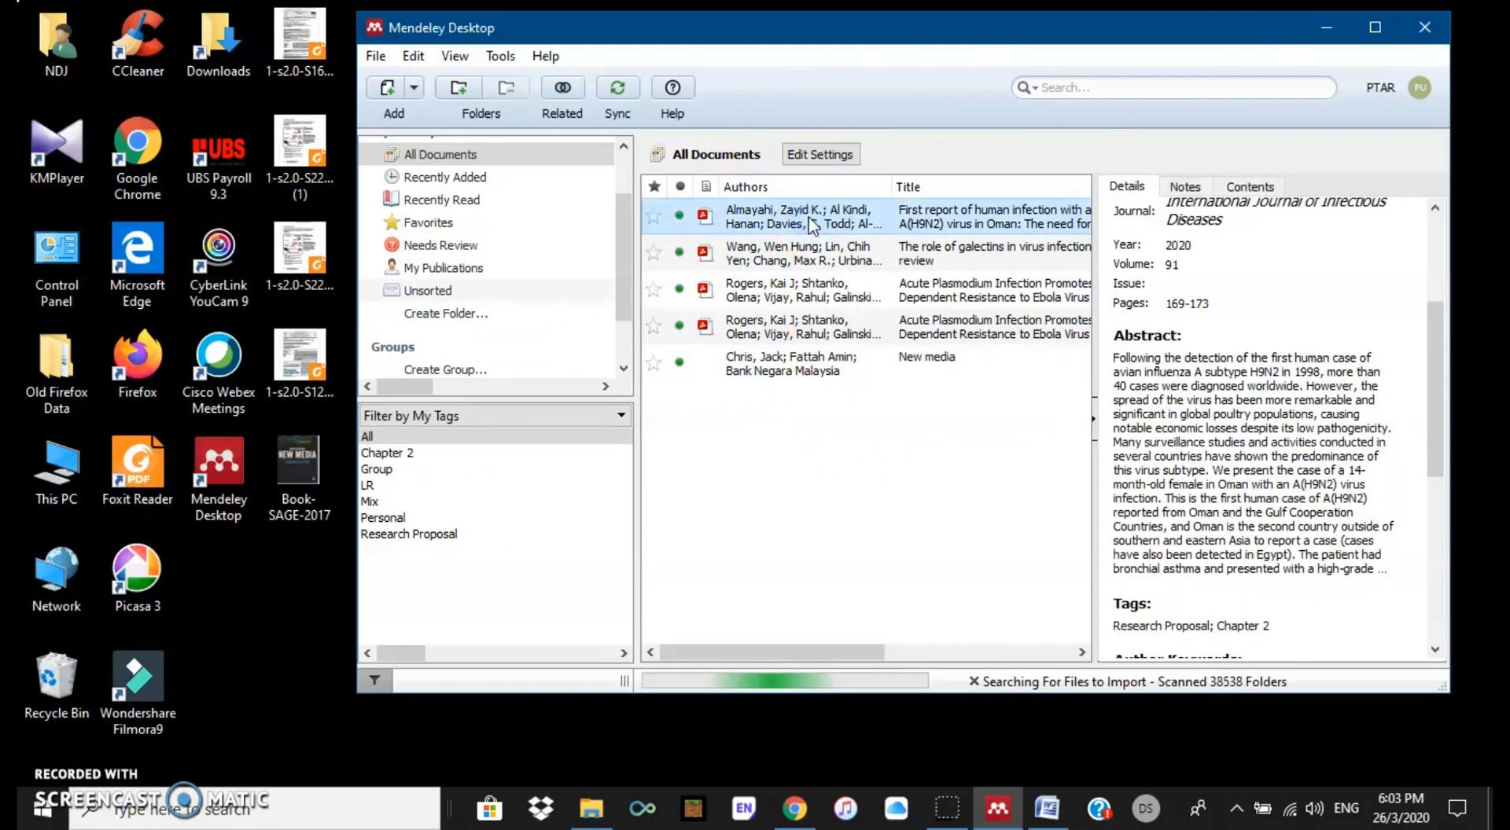
Step: Open the Oman report's PDF, zoom in, and switch to text highlighting
double_click(811, 224)
left_click(812, 503)
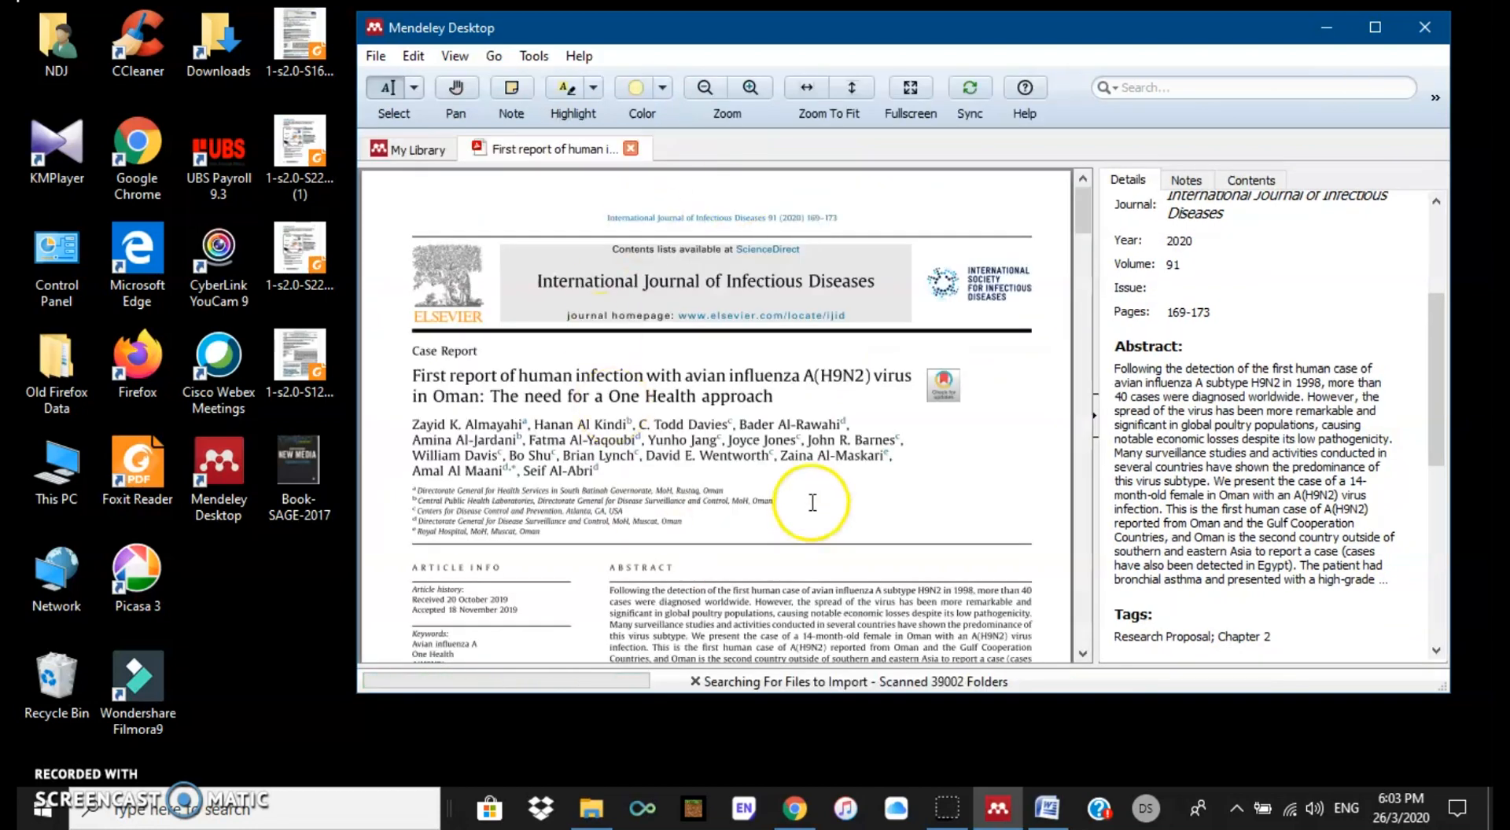
left_click(750, 87)
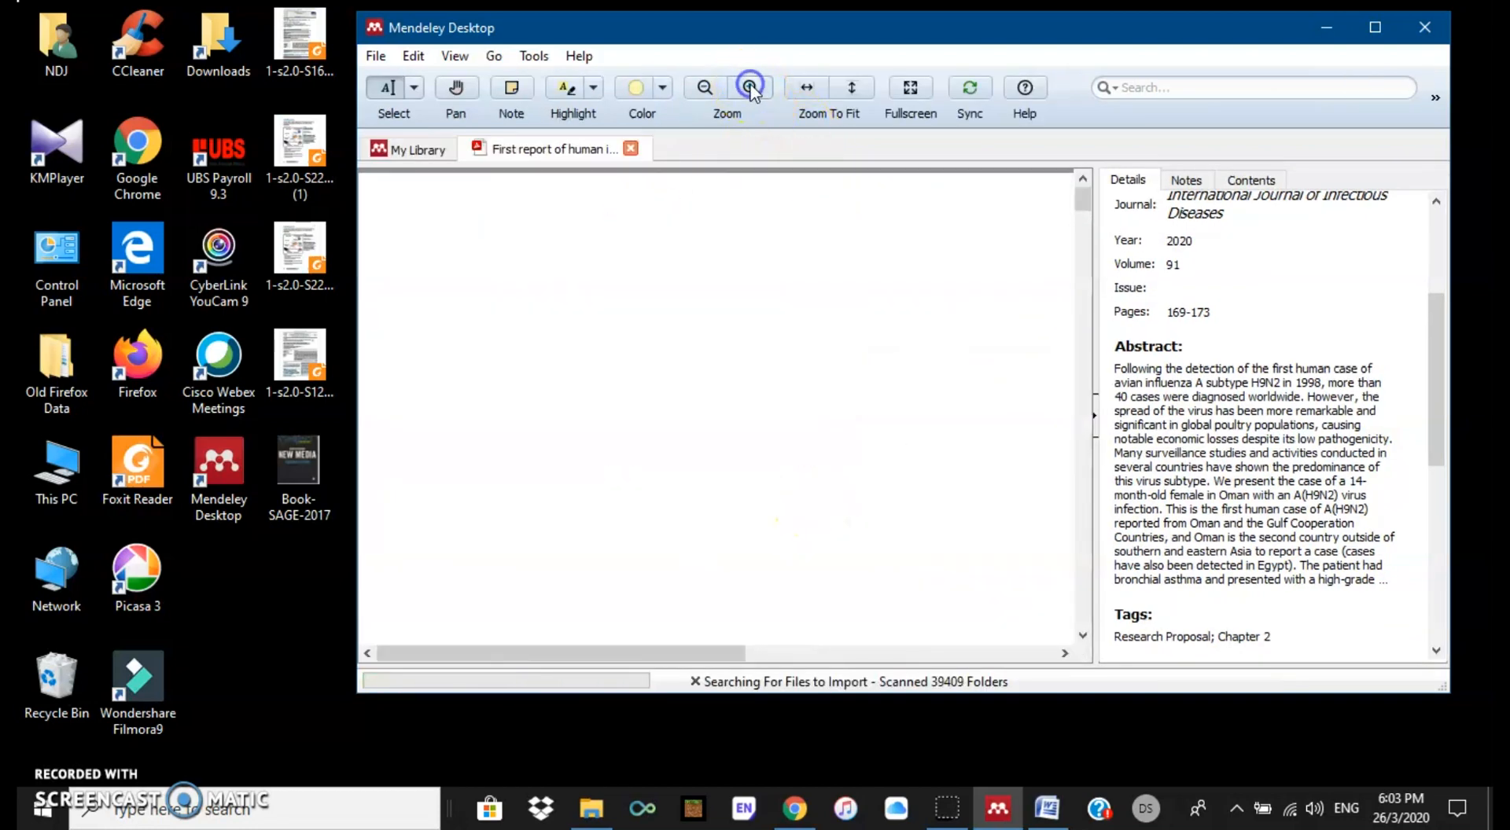
scroll(827, 498, "down", 2)
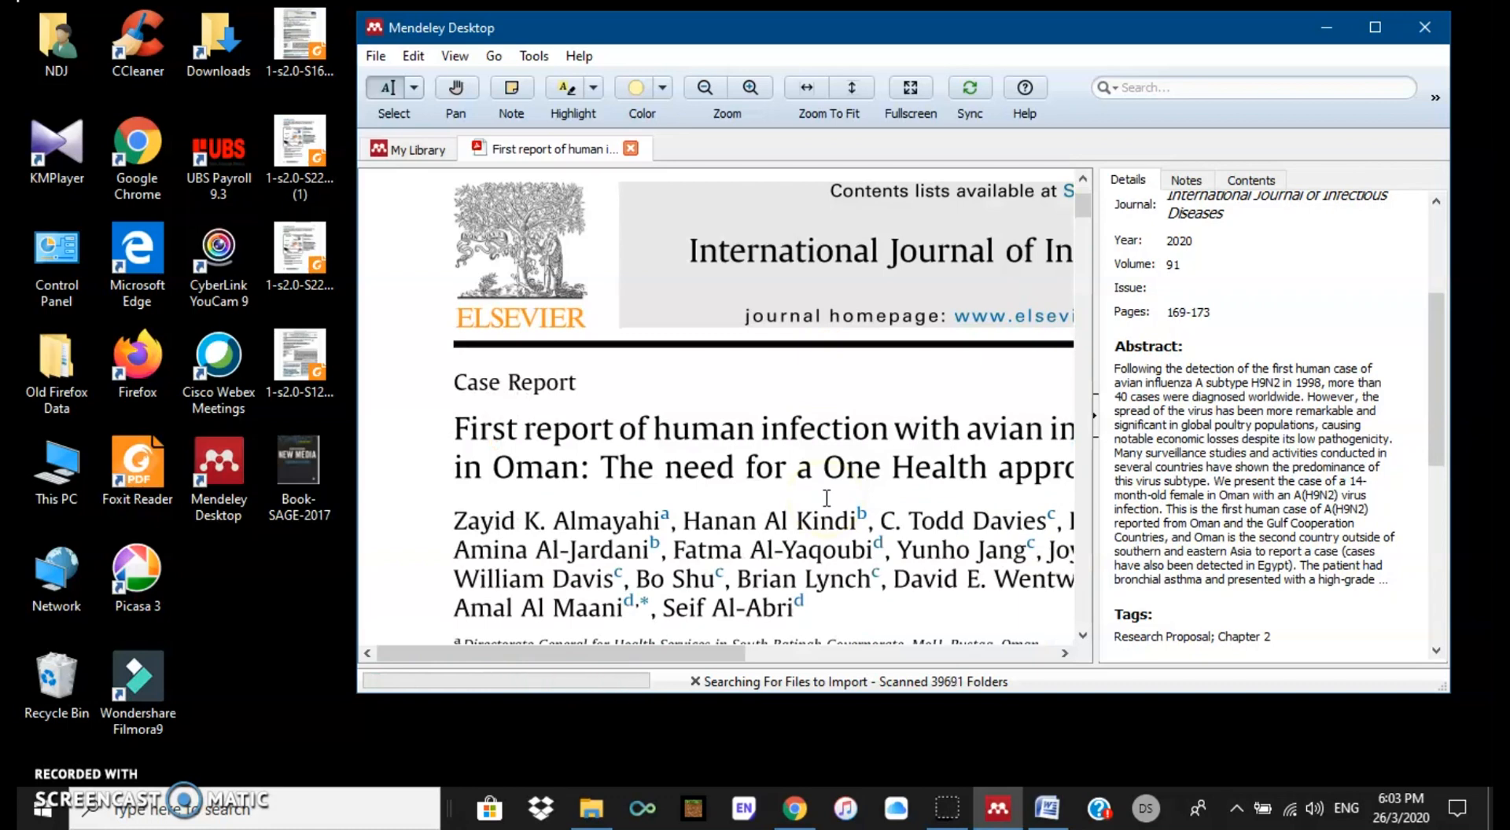
left_click(593, 89)
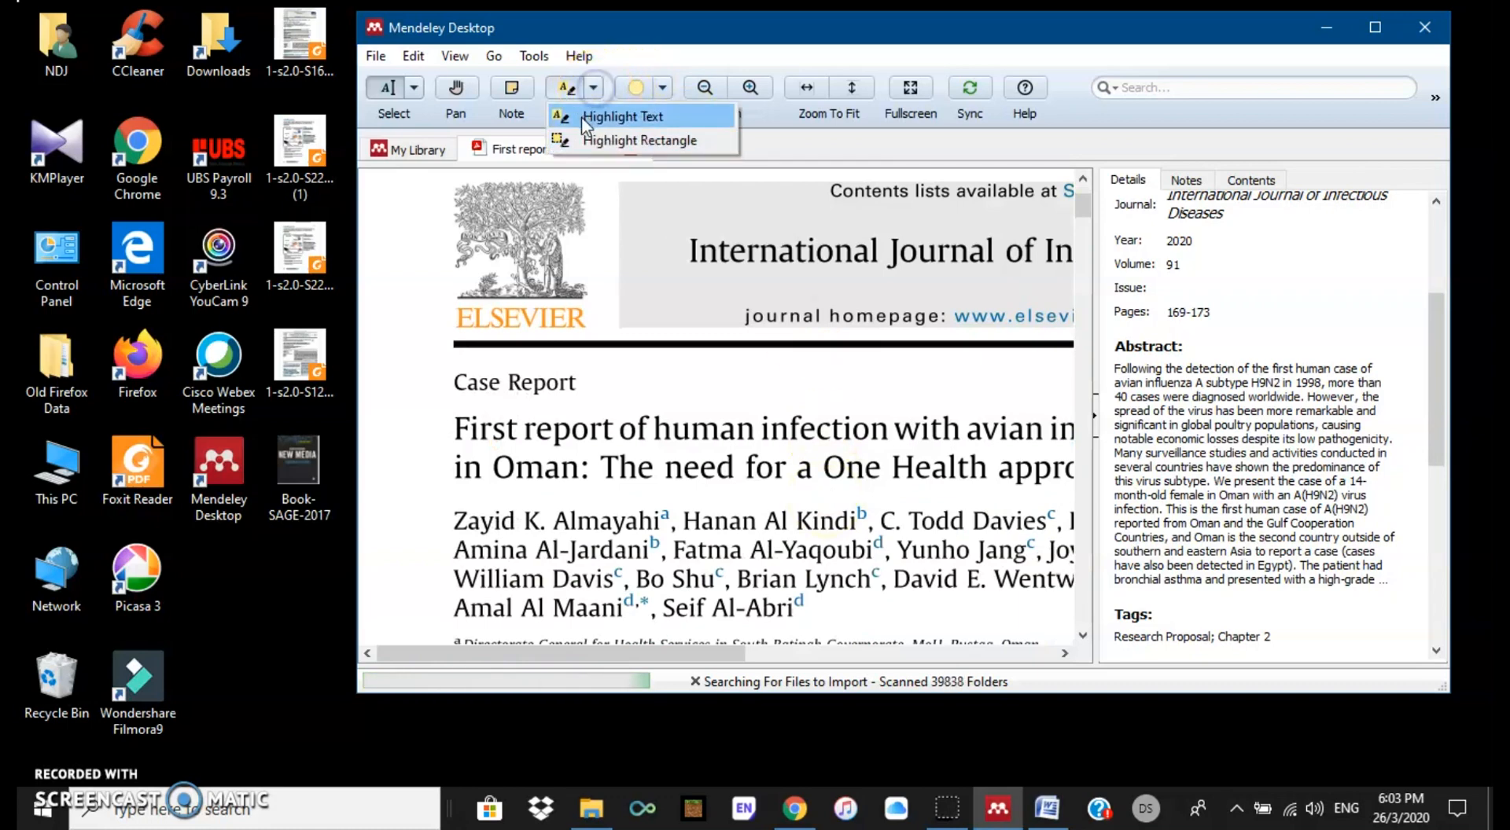
left_click(582, 117)
Step: Highlight the abstract heading and opening lines purple and a later abstract passage red
scroll(778, 458, "down", 2)
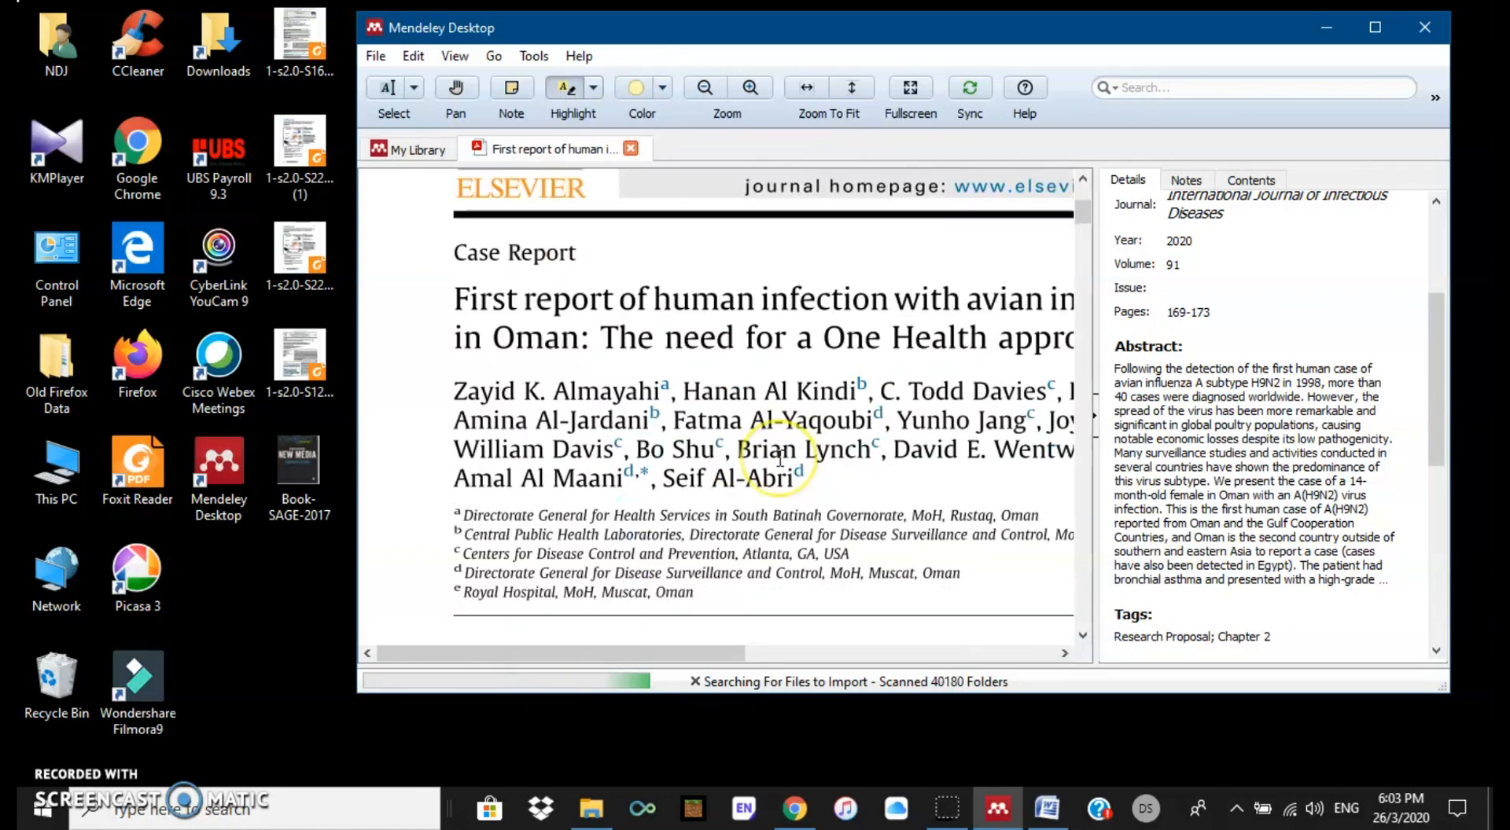
scroll(779, 458, "down", 5)
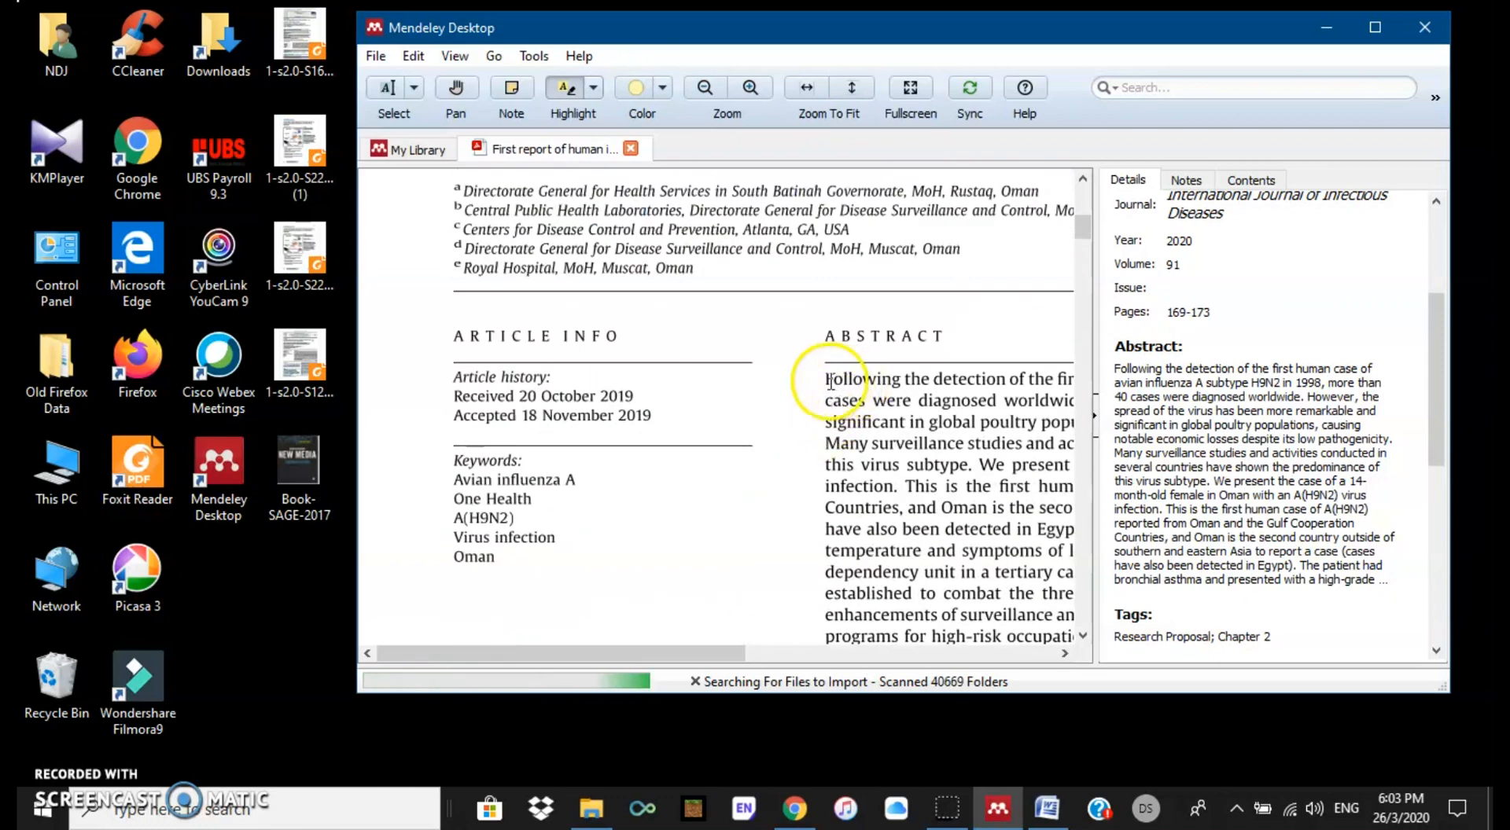
left_click(662, 88)
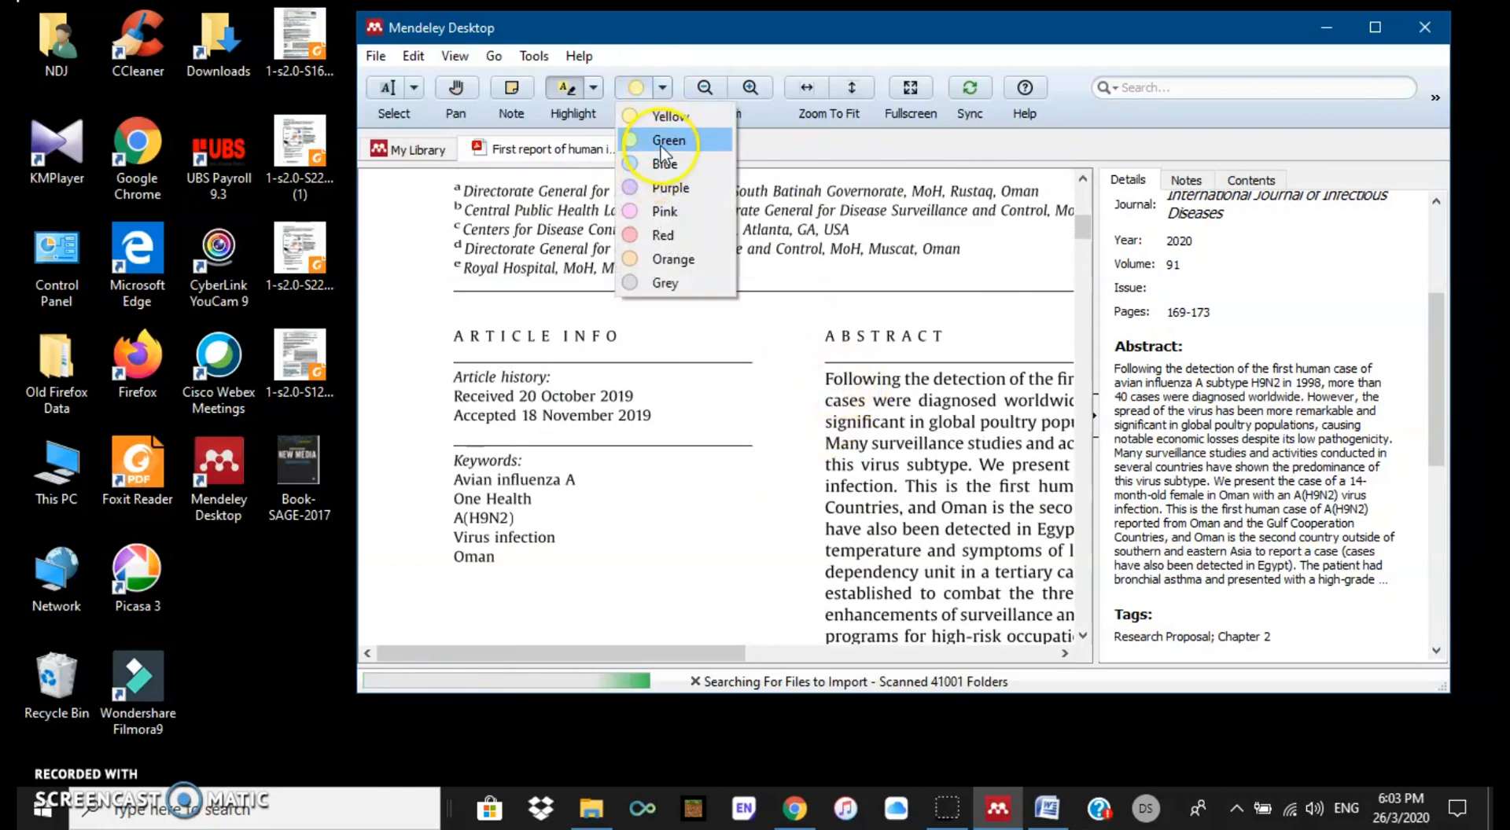
left_click(661, 187)
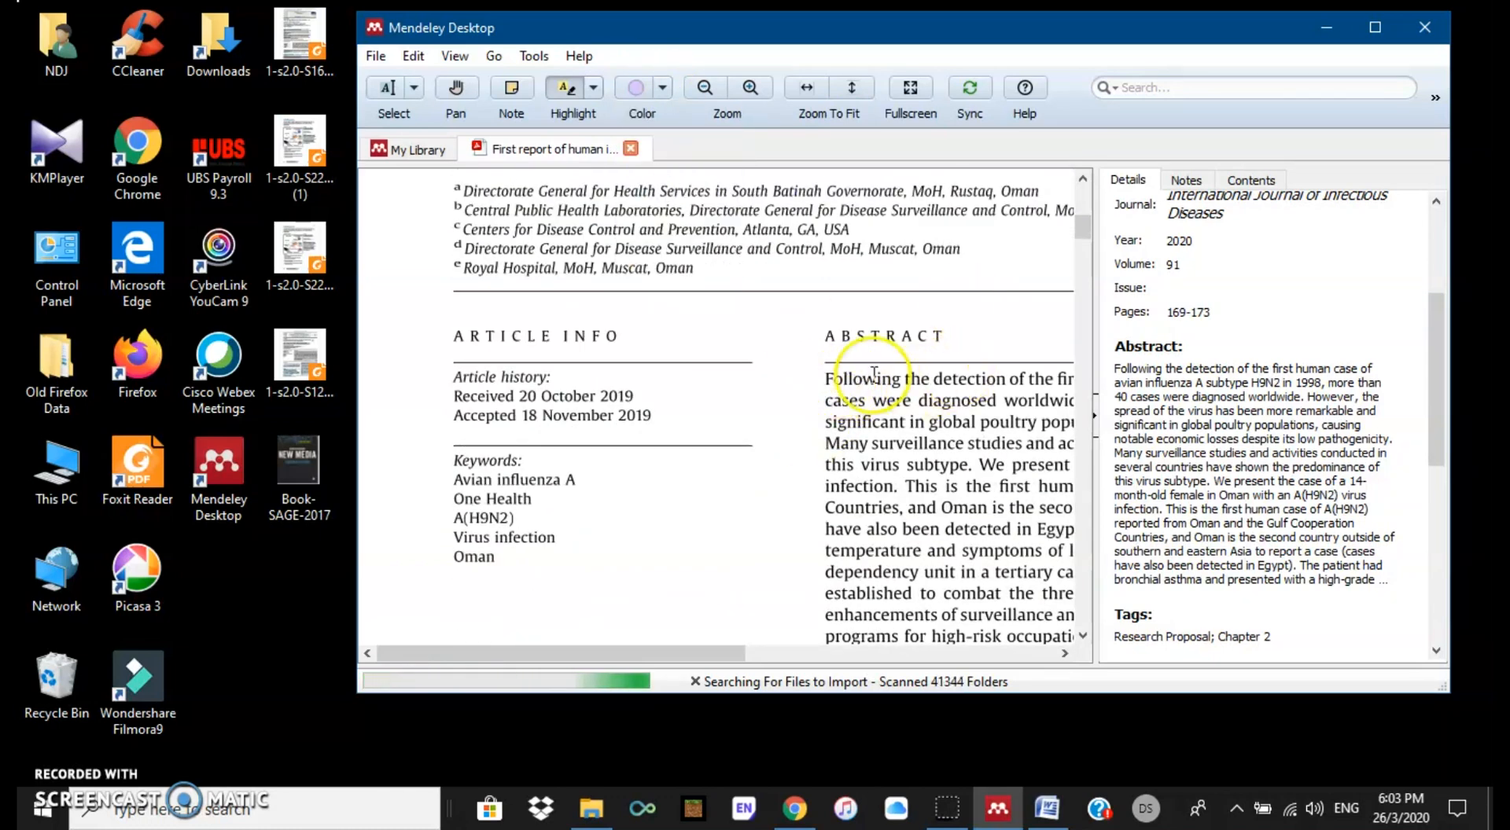
left_click_drag(823, 380, 975, 442)
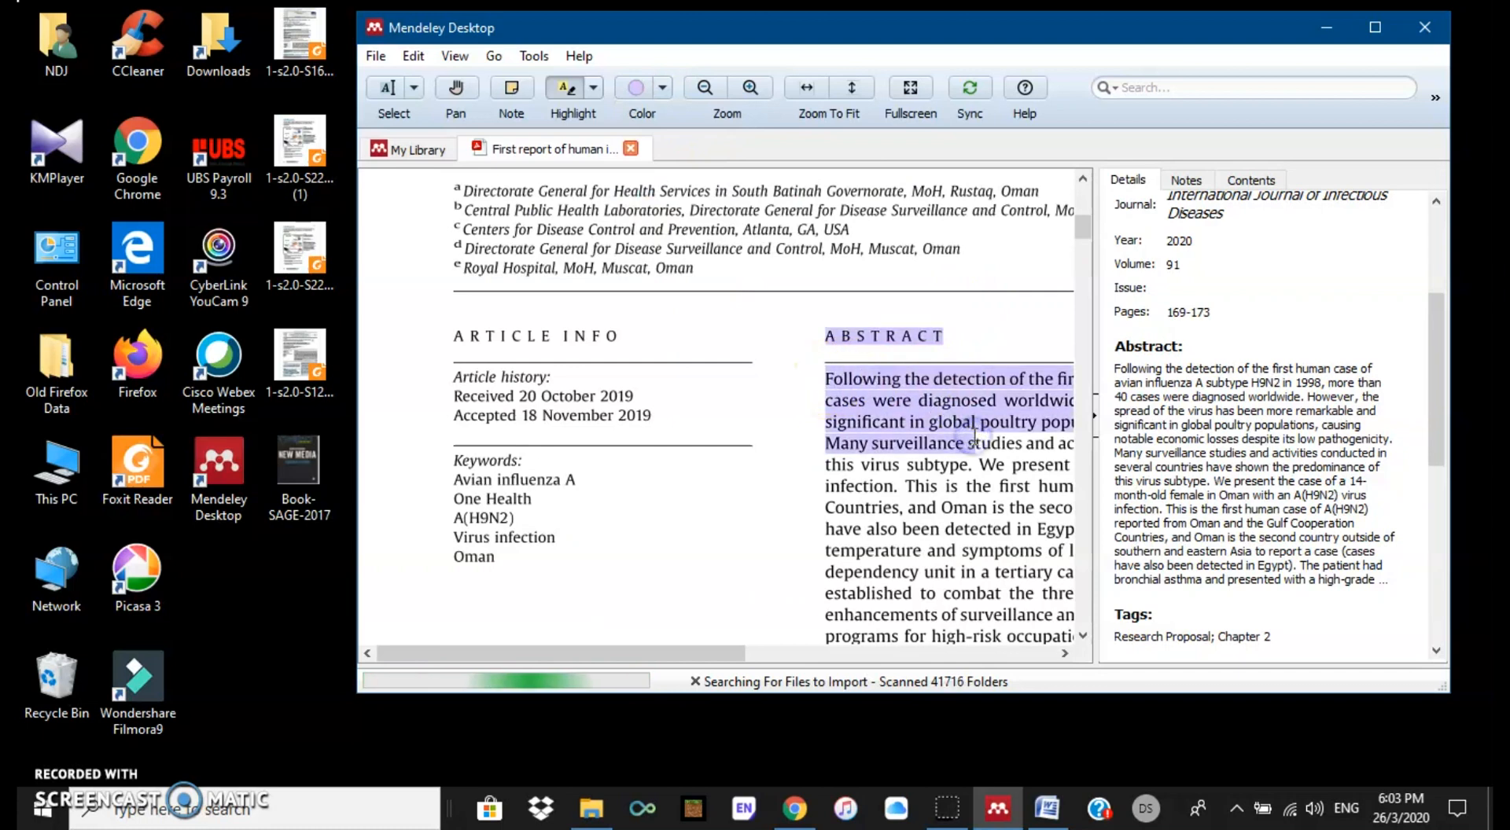
left_click(665, 88)
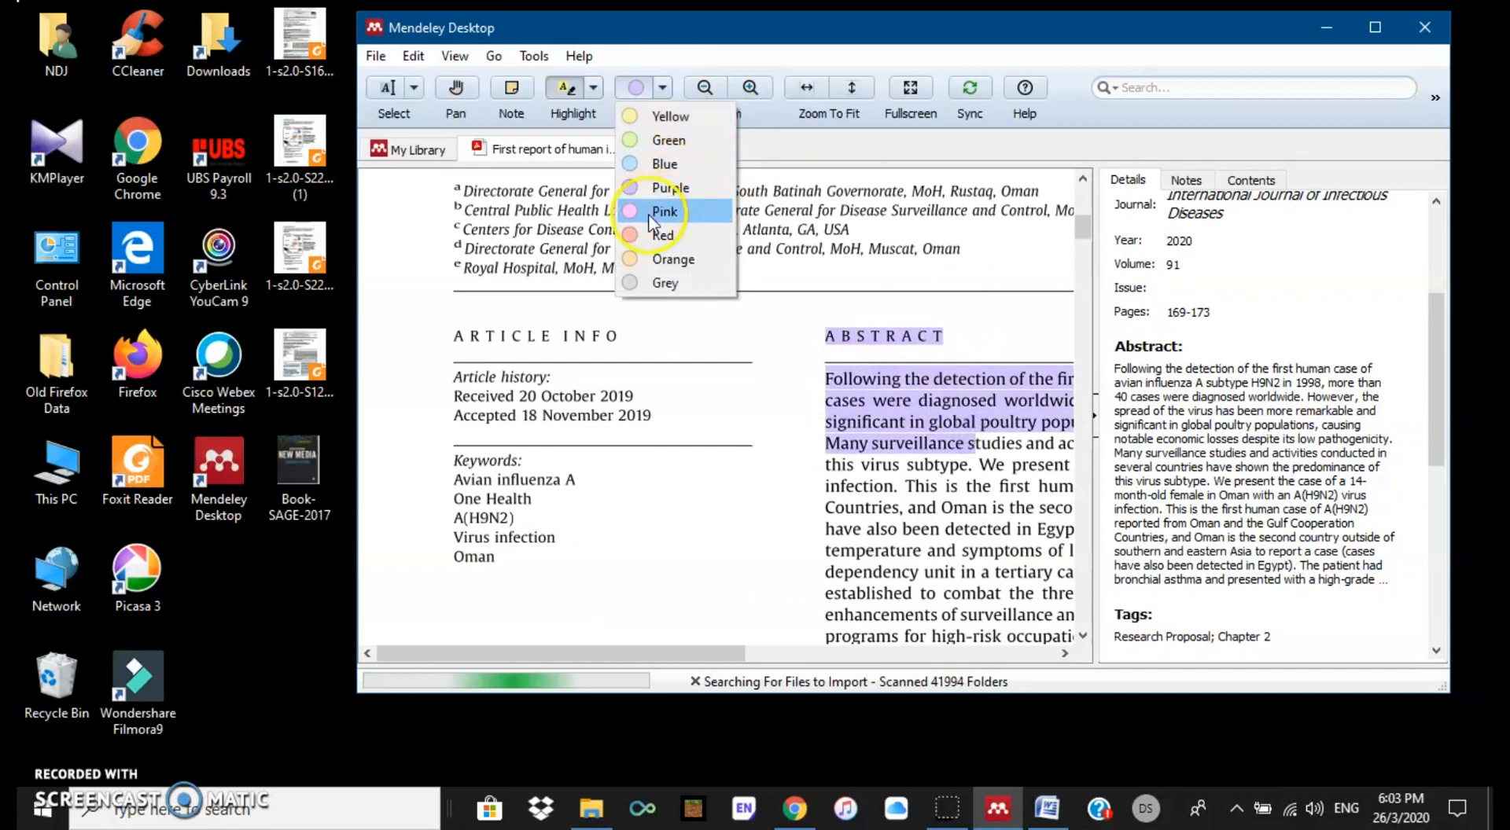
left_click(650, 236)
left_click_drag(894, 497, 945, 507)
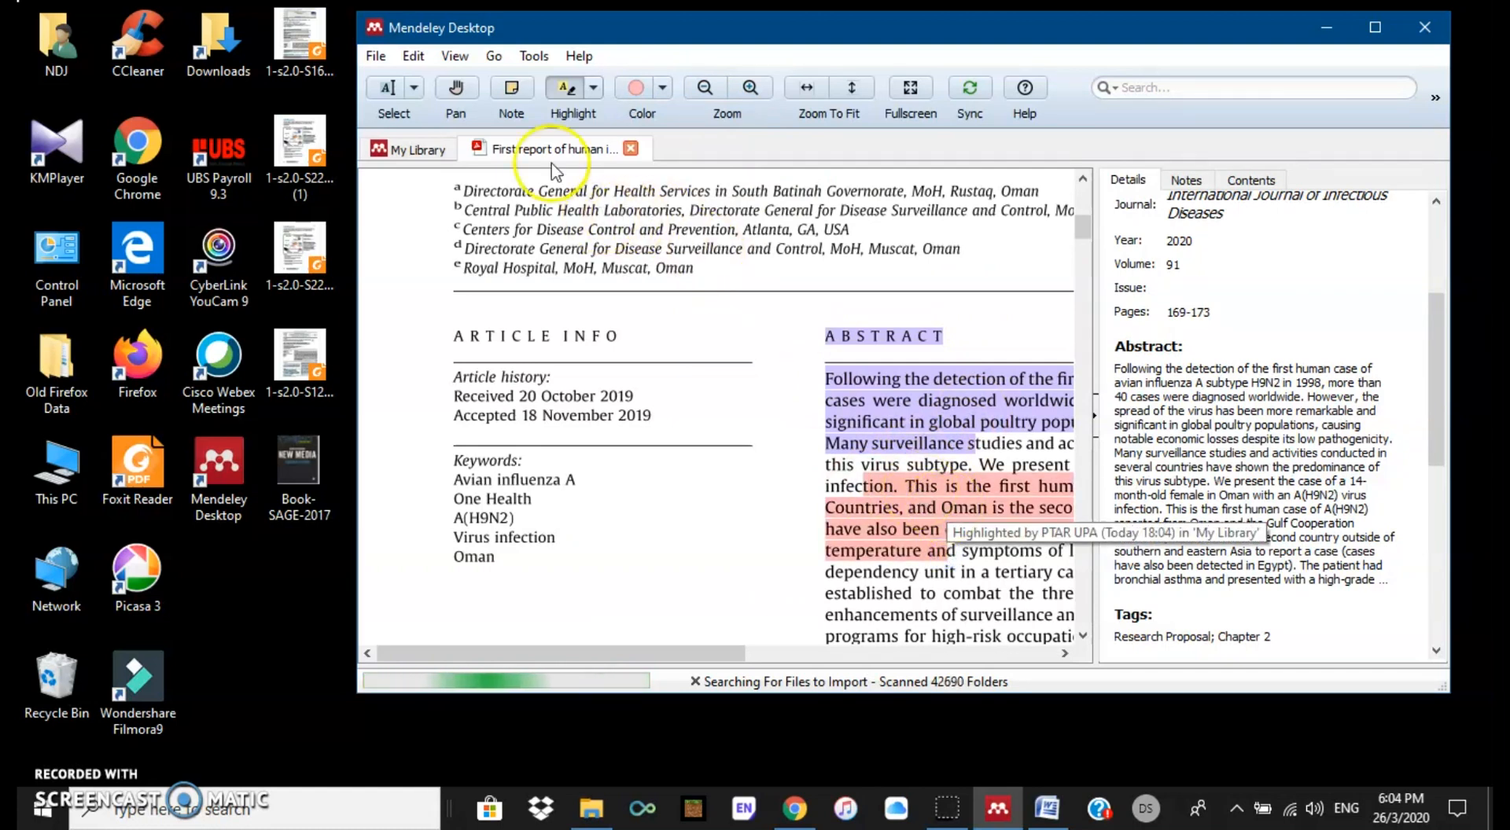
left_click(512, 89)
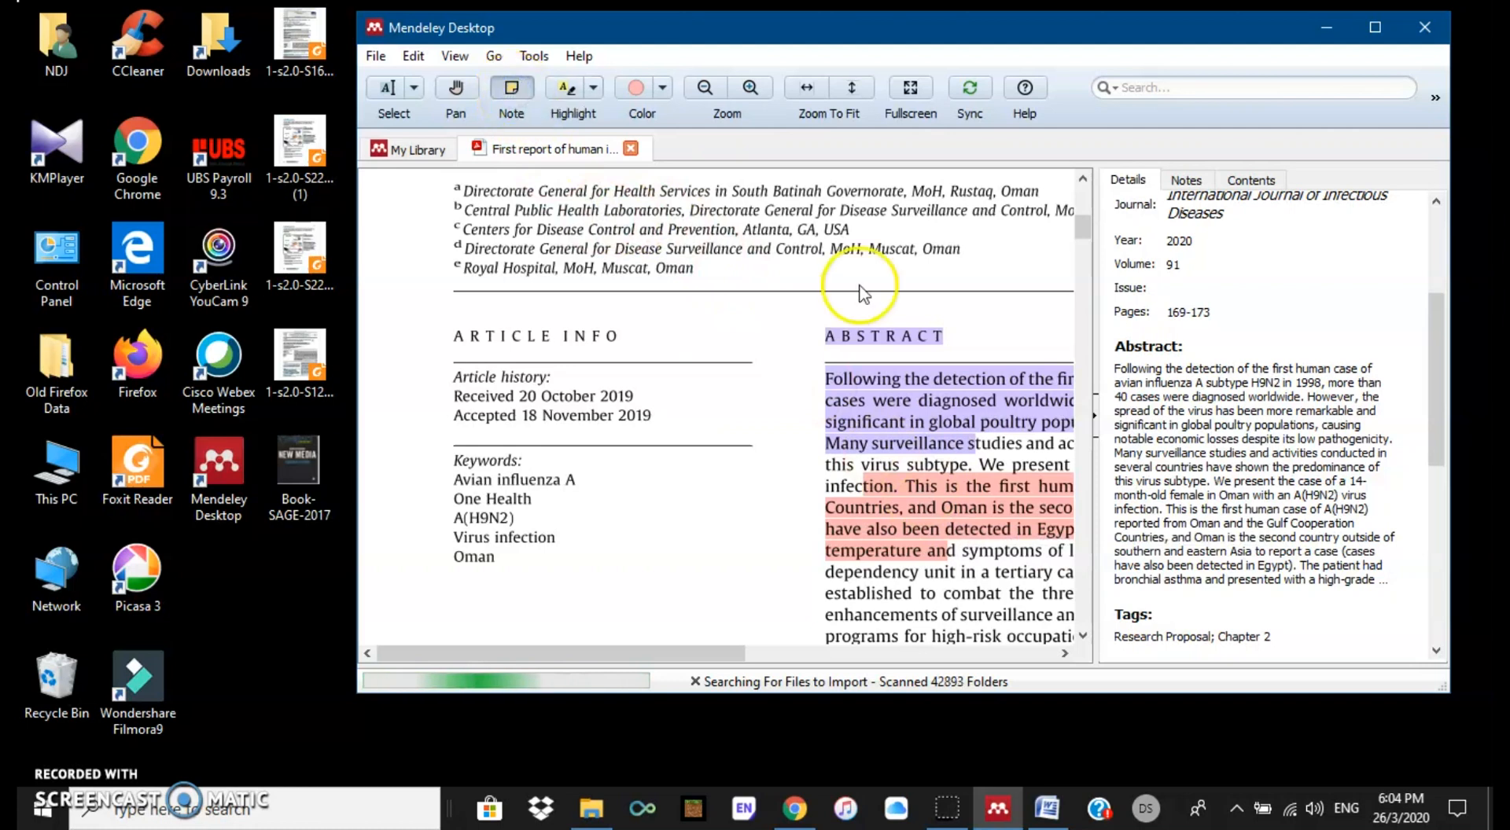
Step: Add a sticky note 'Masukkan dlm LR, Chapter' beside the abstract and return to the library list
left_click(783, 396)
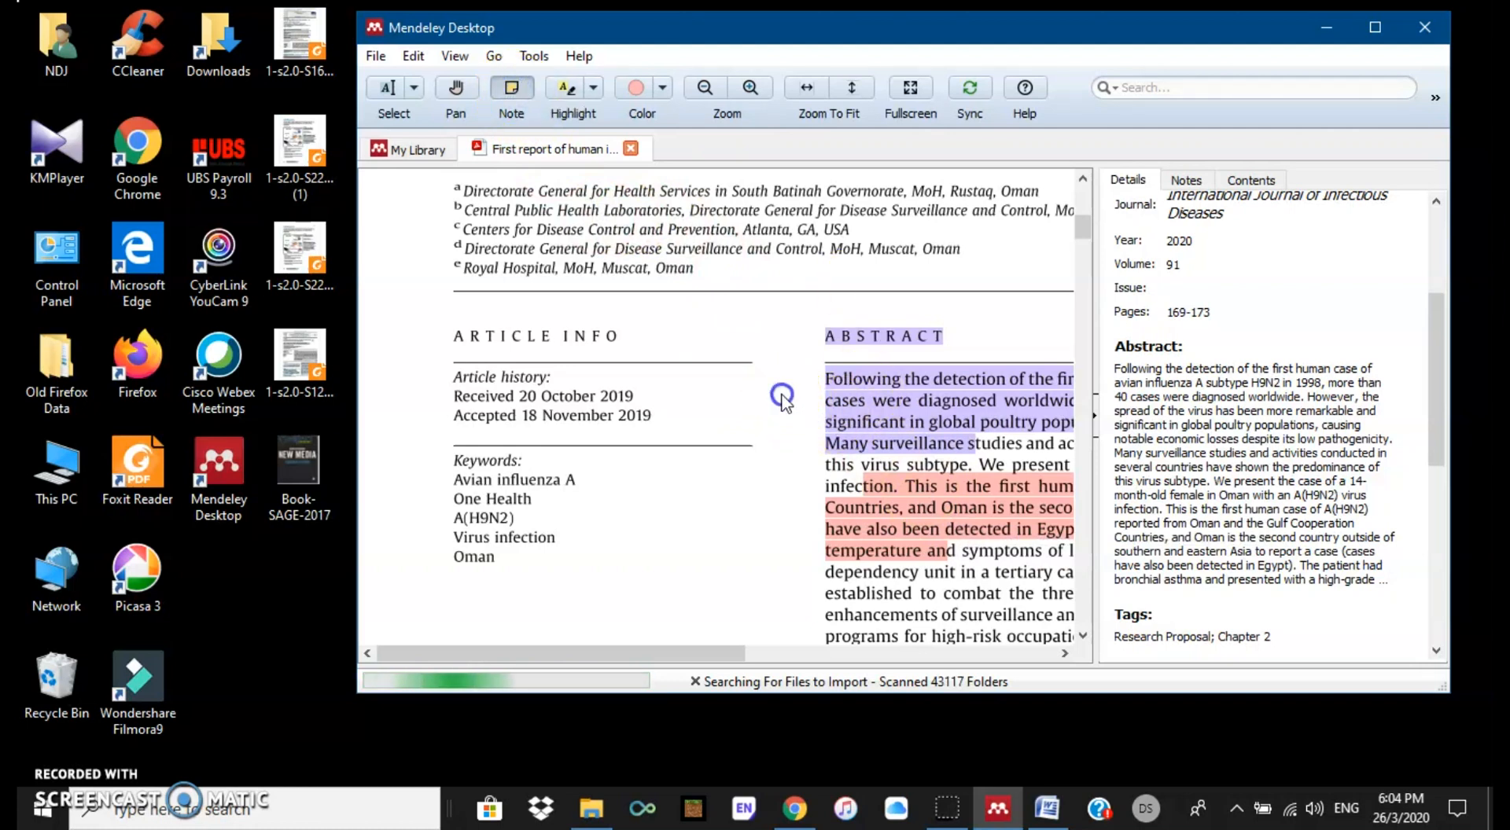
left_click(786, 488)
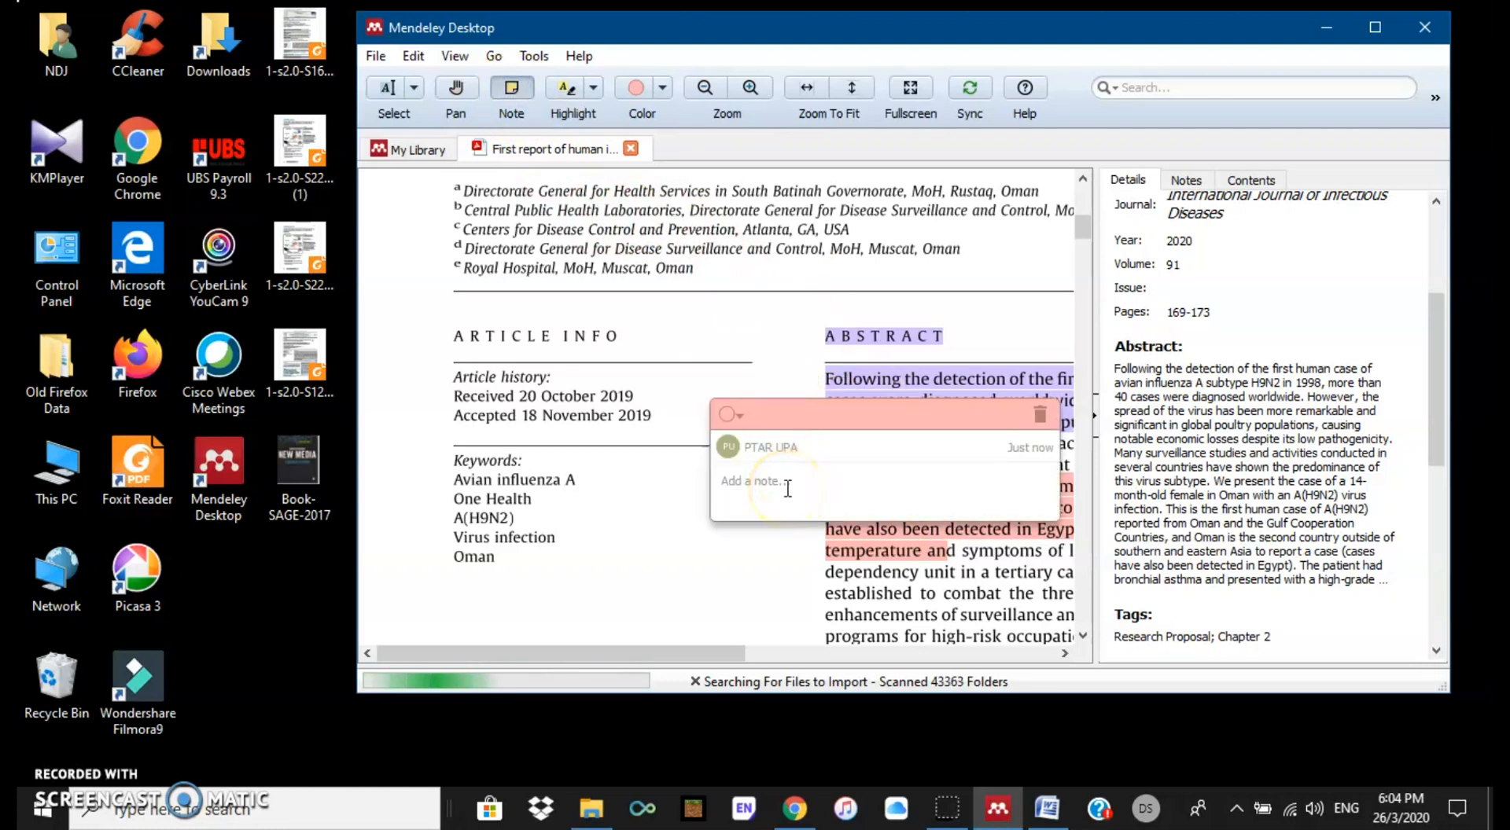
type("Masukkan d")
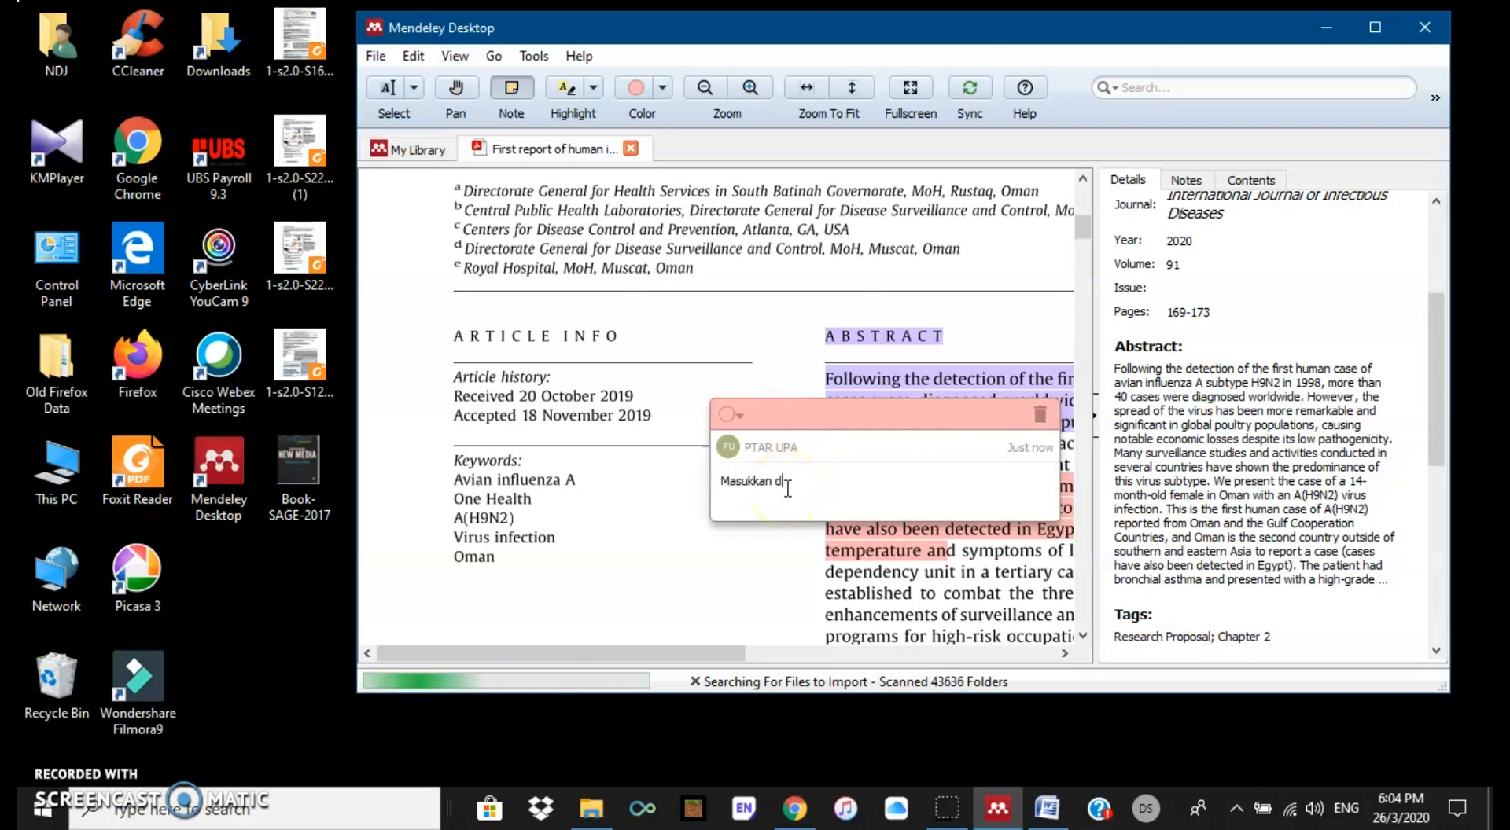
type("lm LR,")
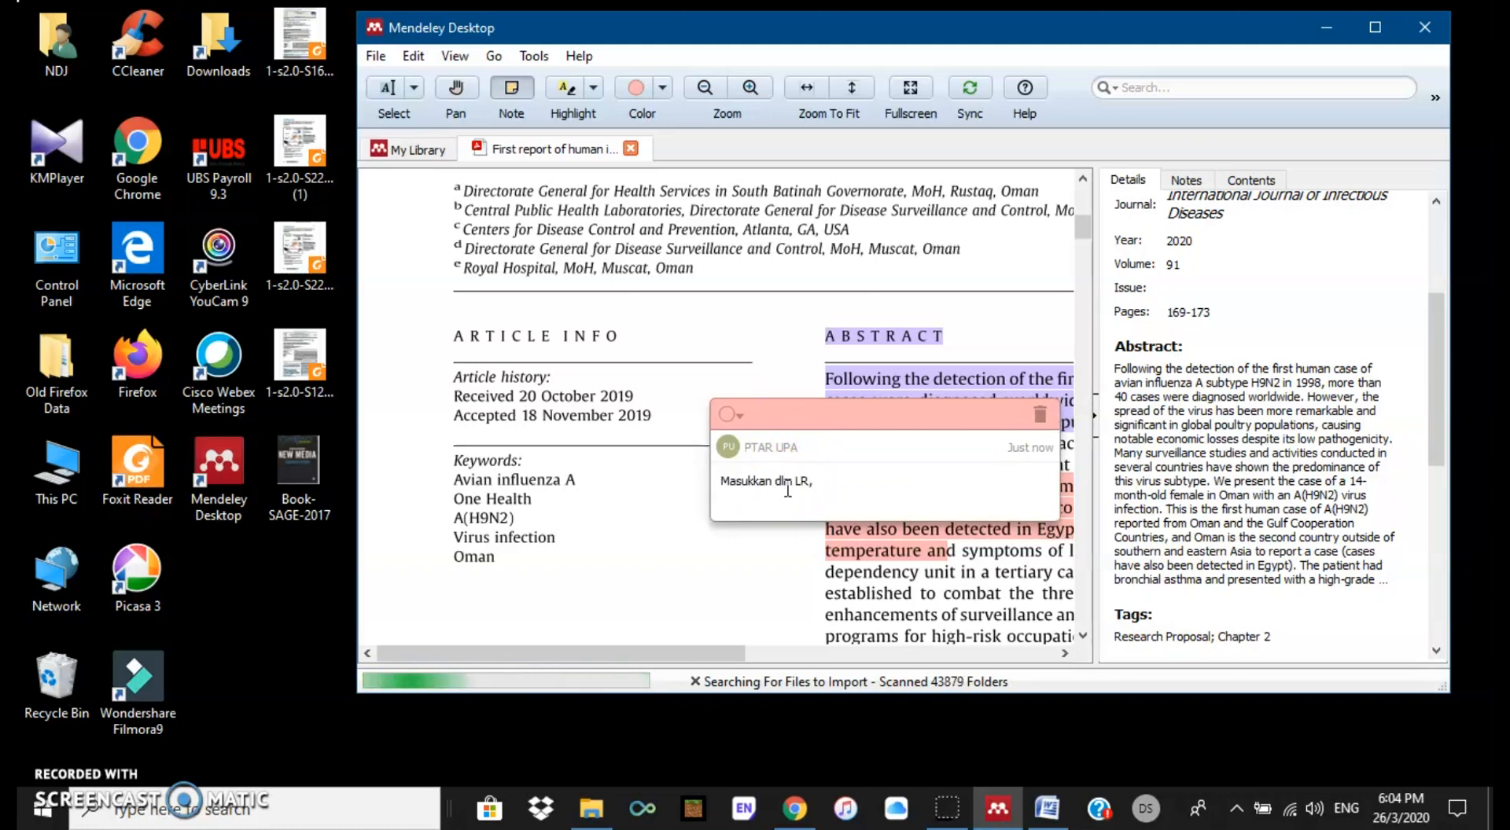
type(" Chapter")
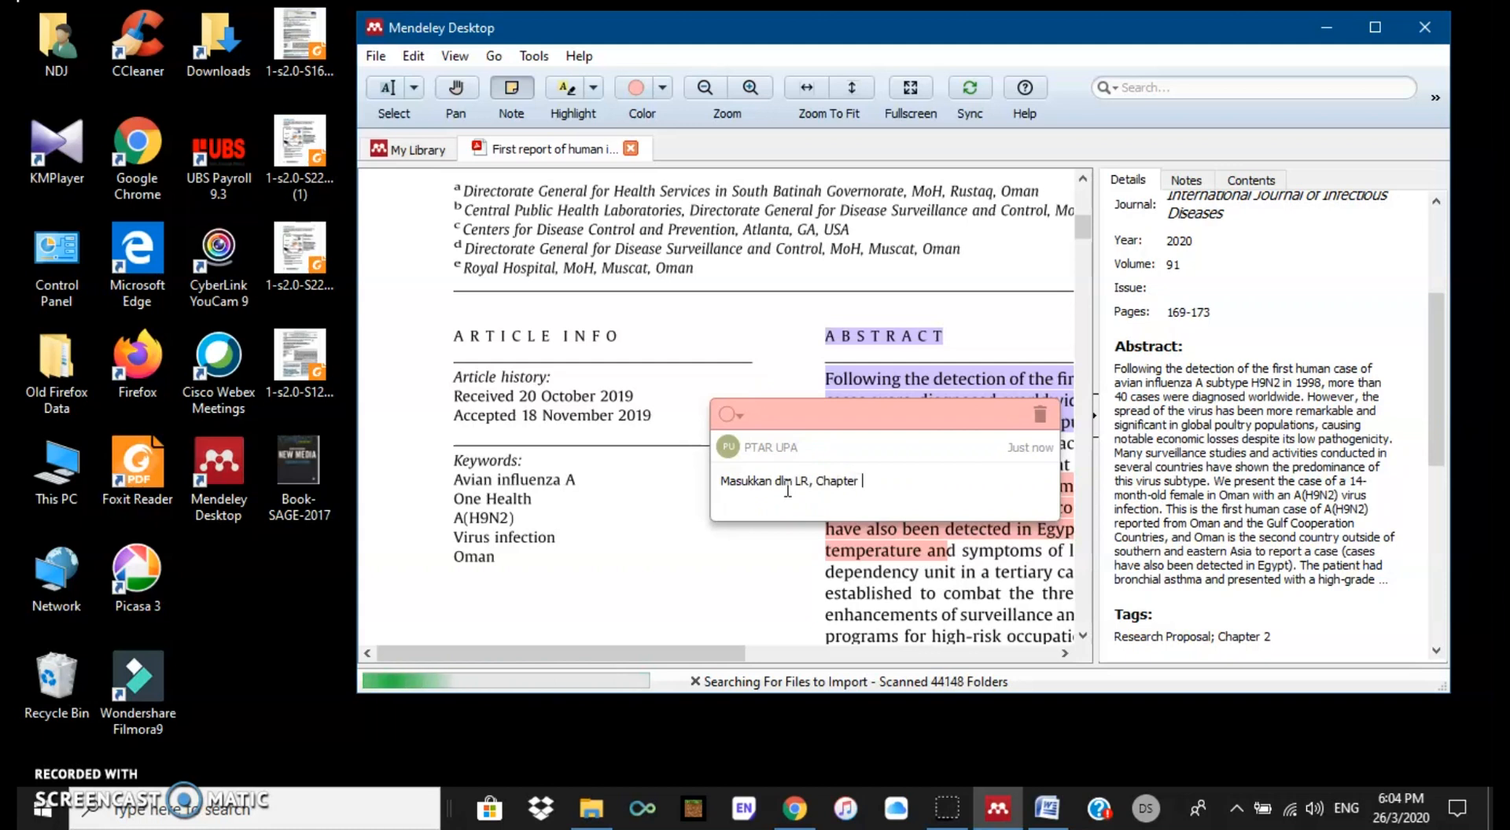
left_click(903, 549)
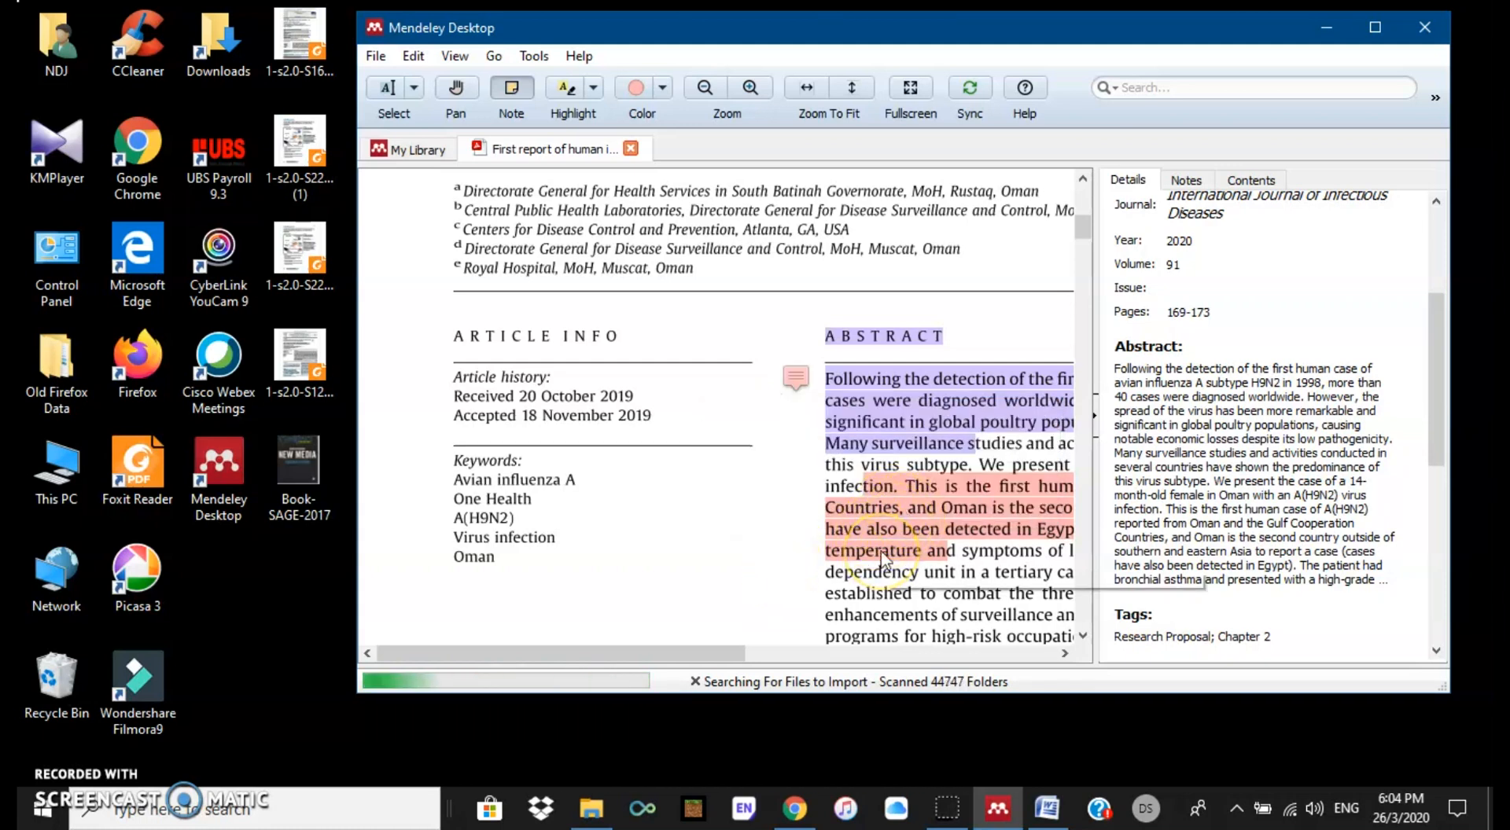
scroll(881, 480, "down", 1)
scroll(880, 481, "down", 4)
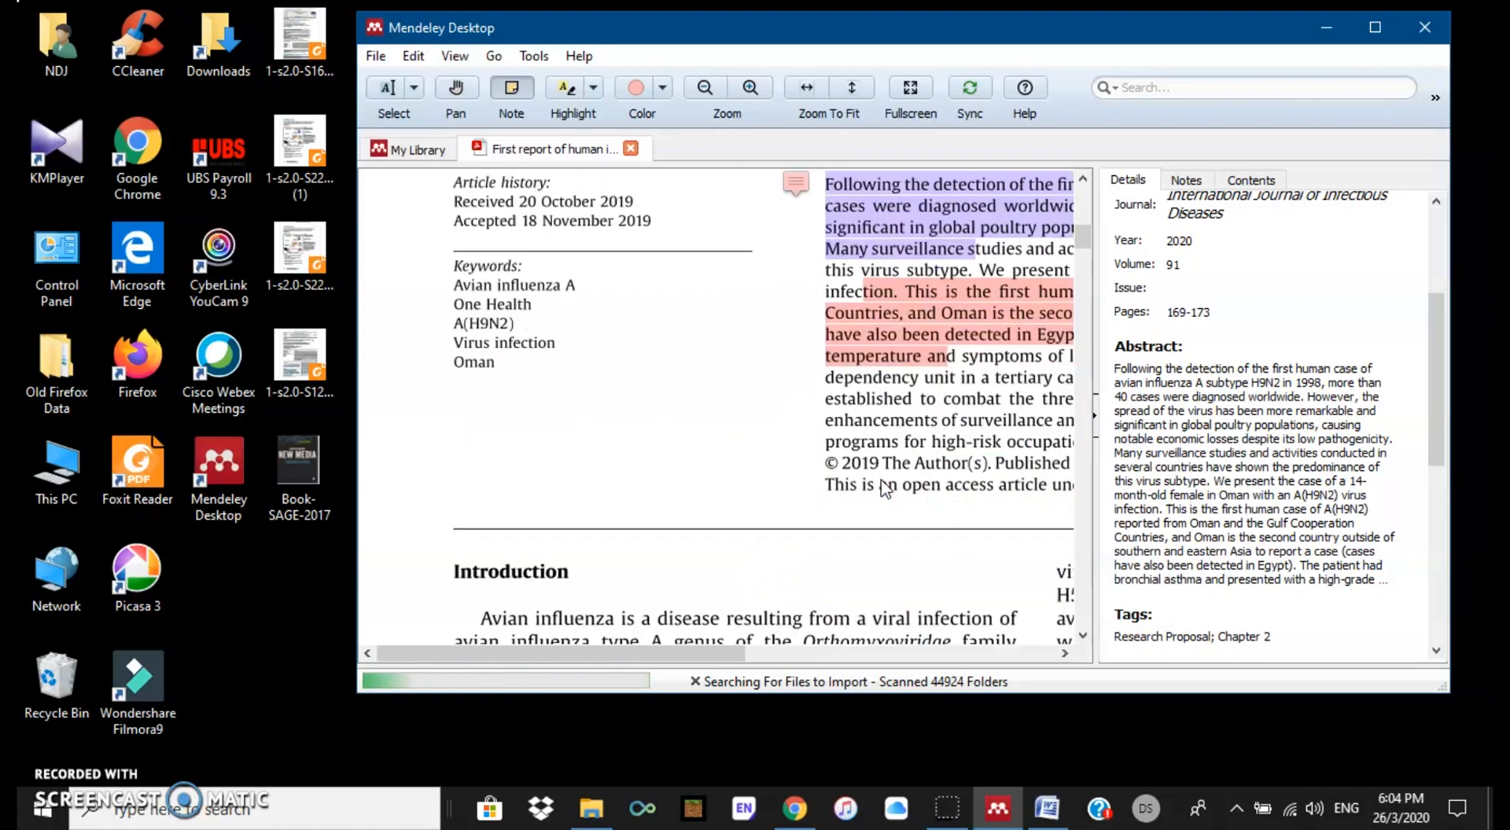
left_click(451, 151)
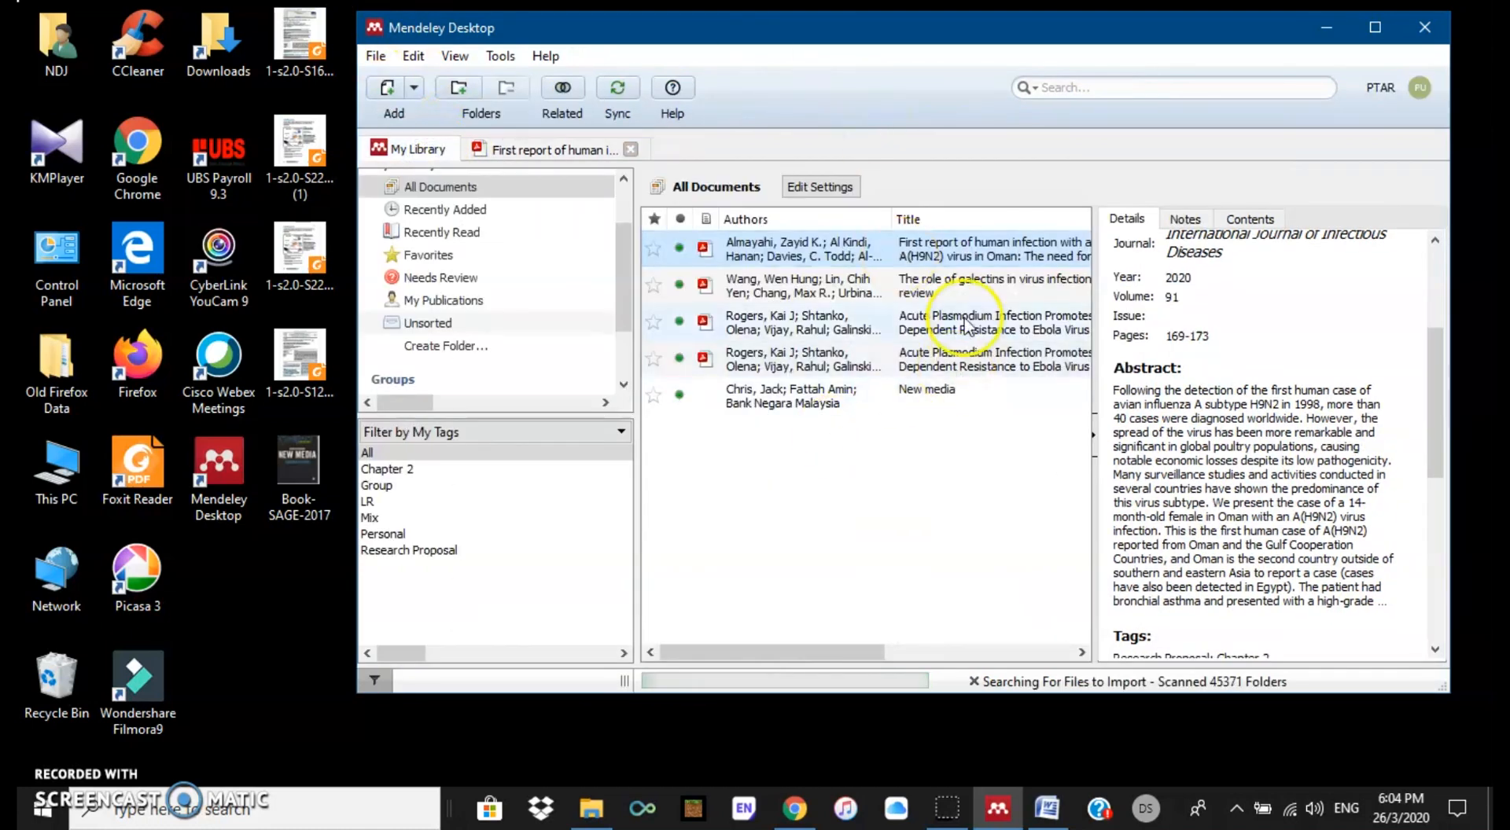
Step: Mark the avian influenza paper read, favourite it and the Plasmodium Ebola paper, and view favourites
left_click(520, 150)
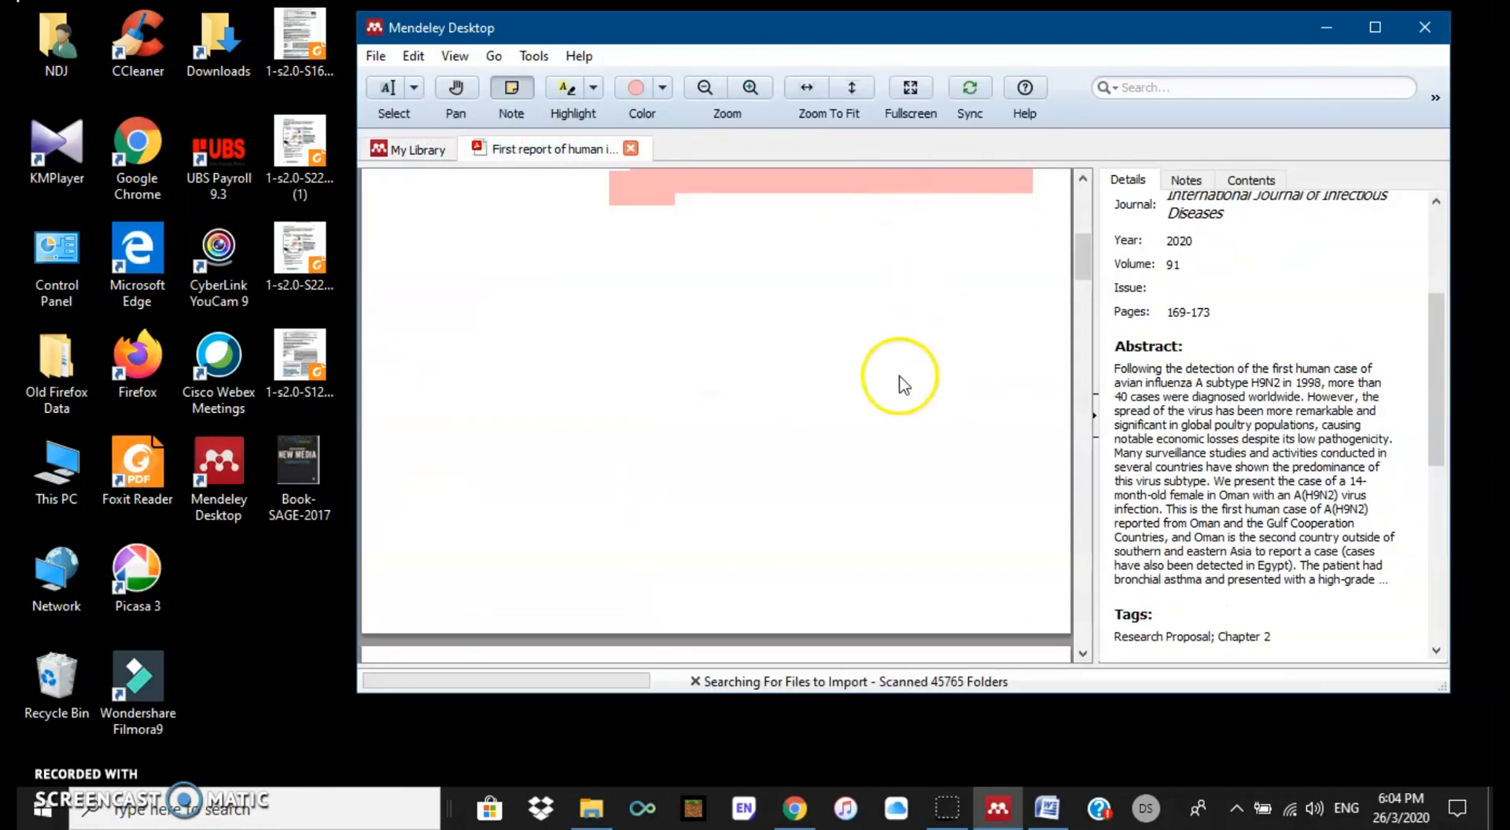
scroll(897, 381, "down", 5)
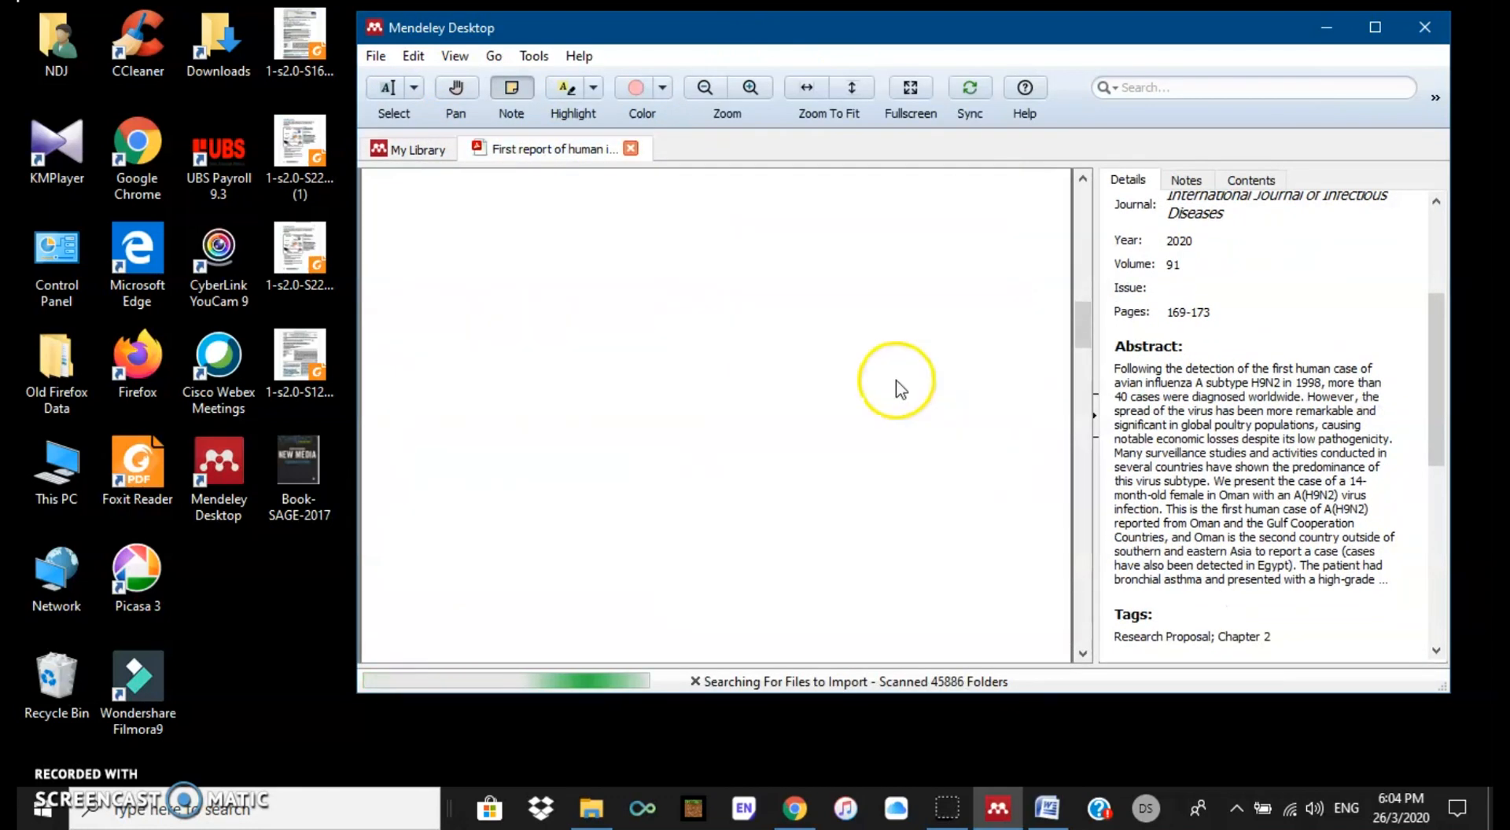
left_click(404, 154)
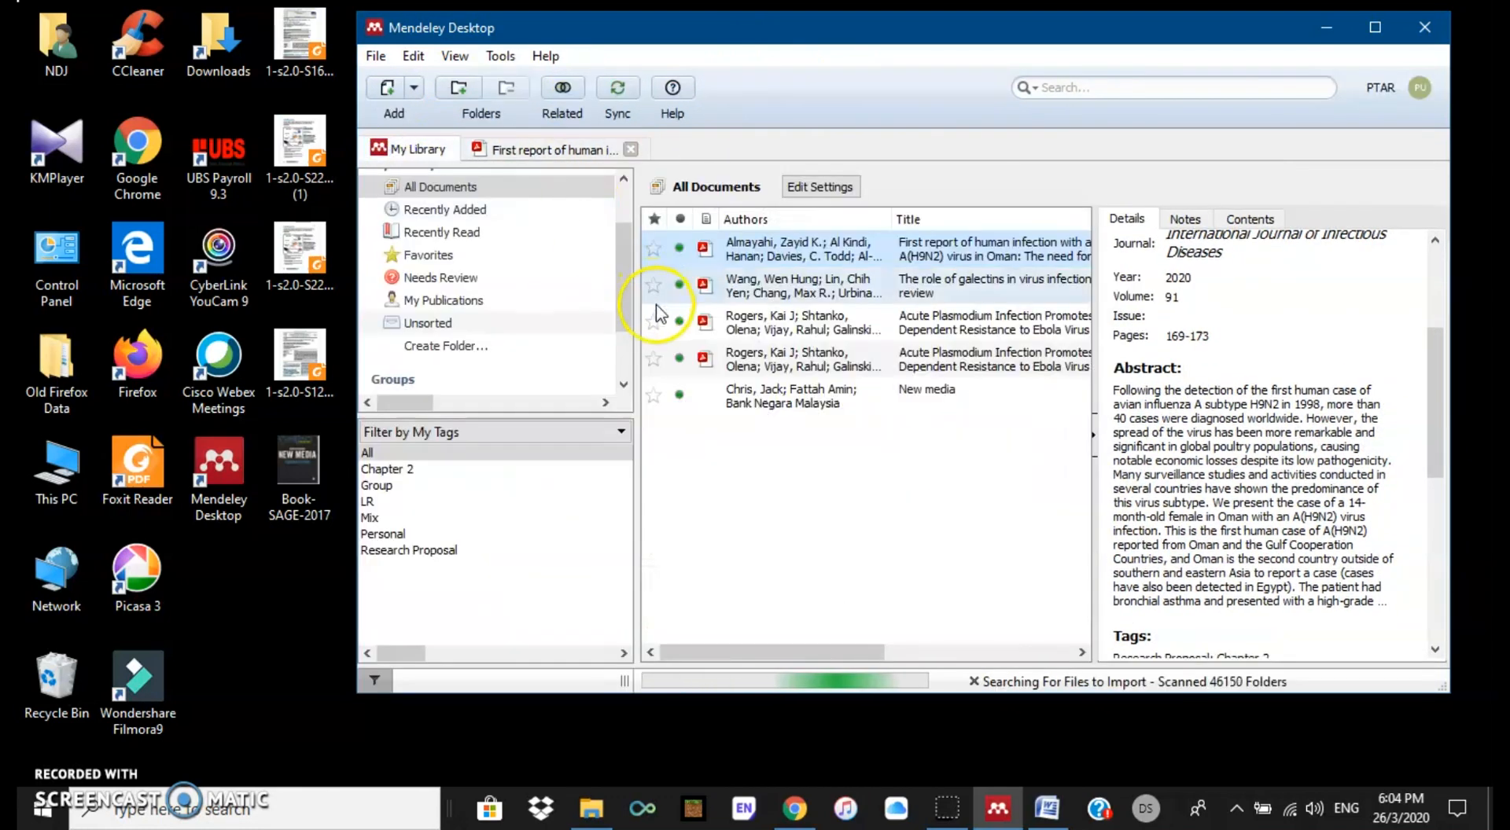
left_click(680, 249)
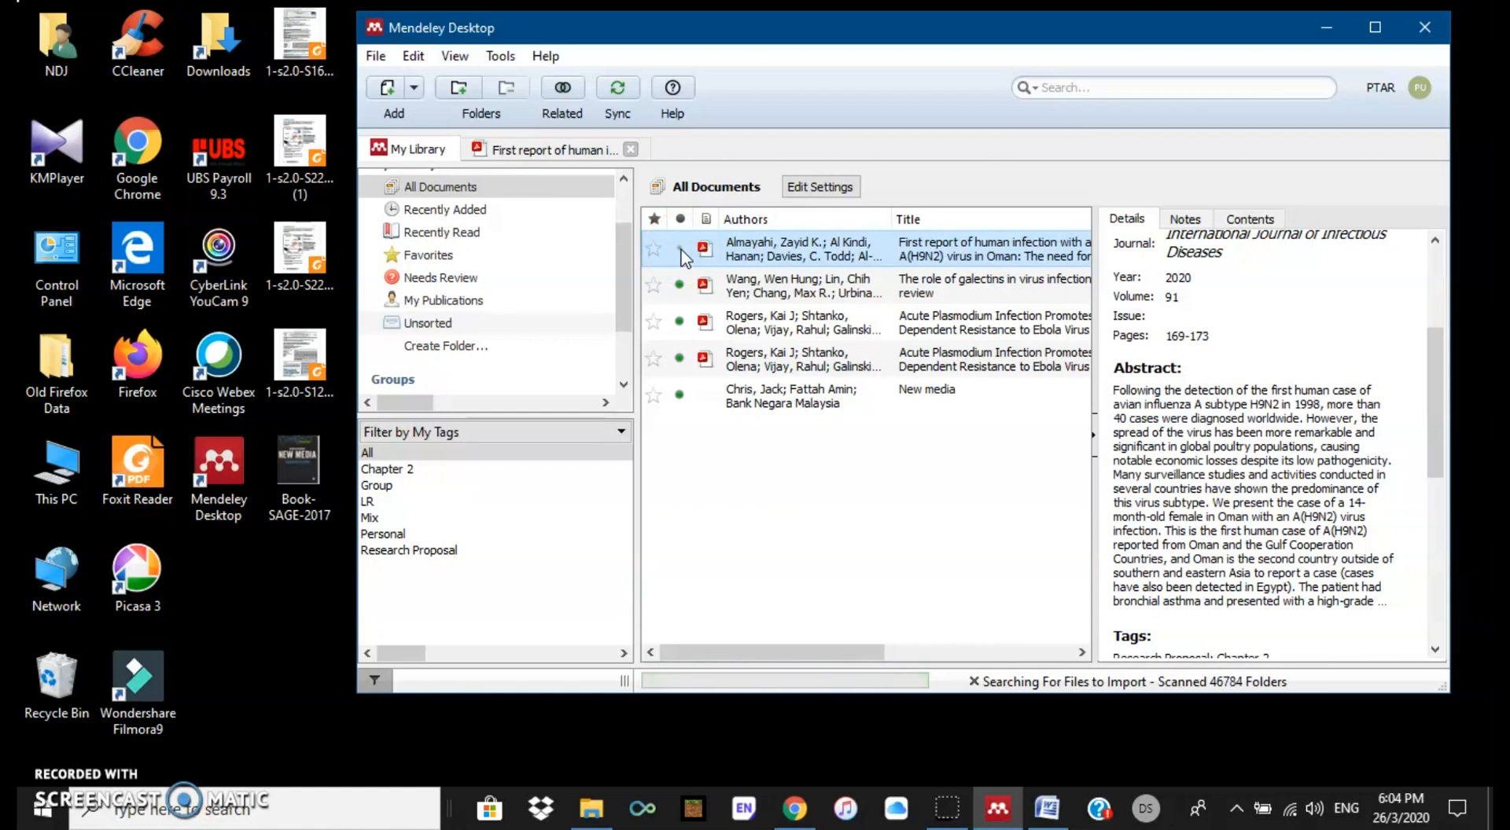
left_click(650, 246)
left_click(654, 321)
left_click(445, 258)
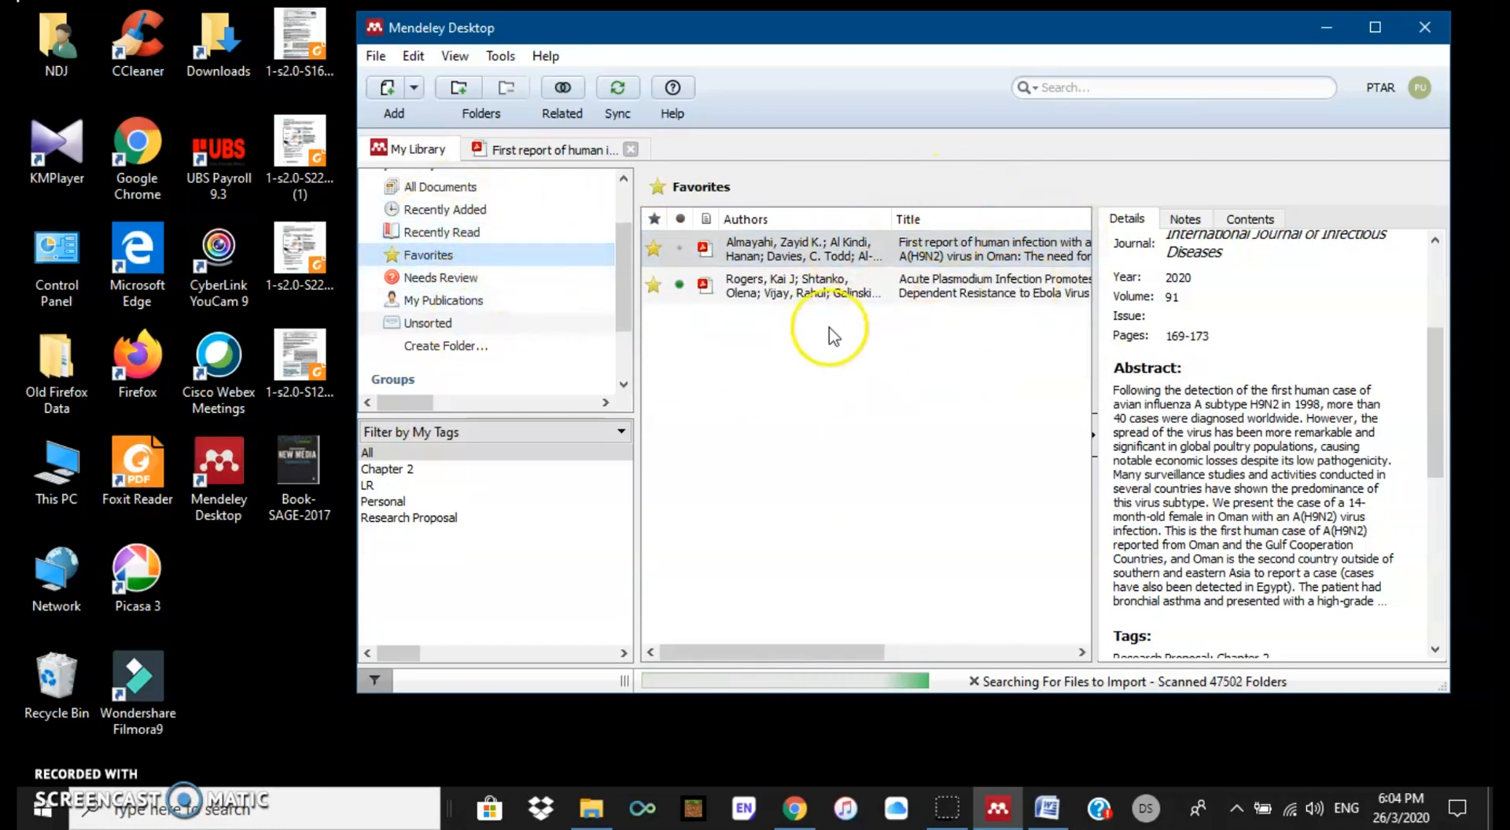
left_click(472, 186)
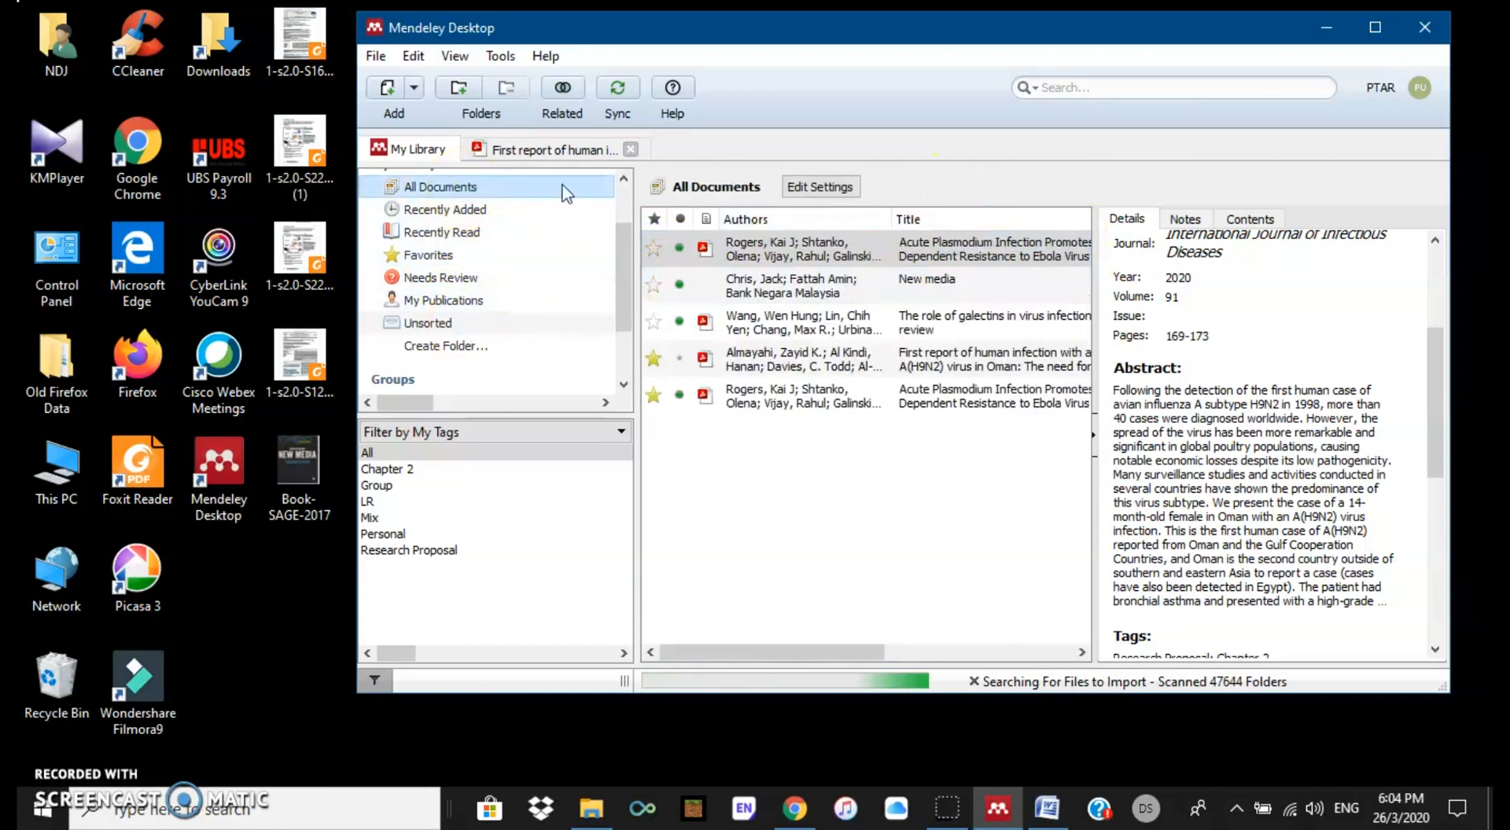
Step: Search the library for 'virus', clear the search, and reopen the Oman article's PDF
left_click(1094, 88)
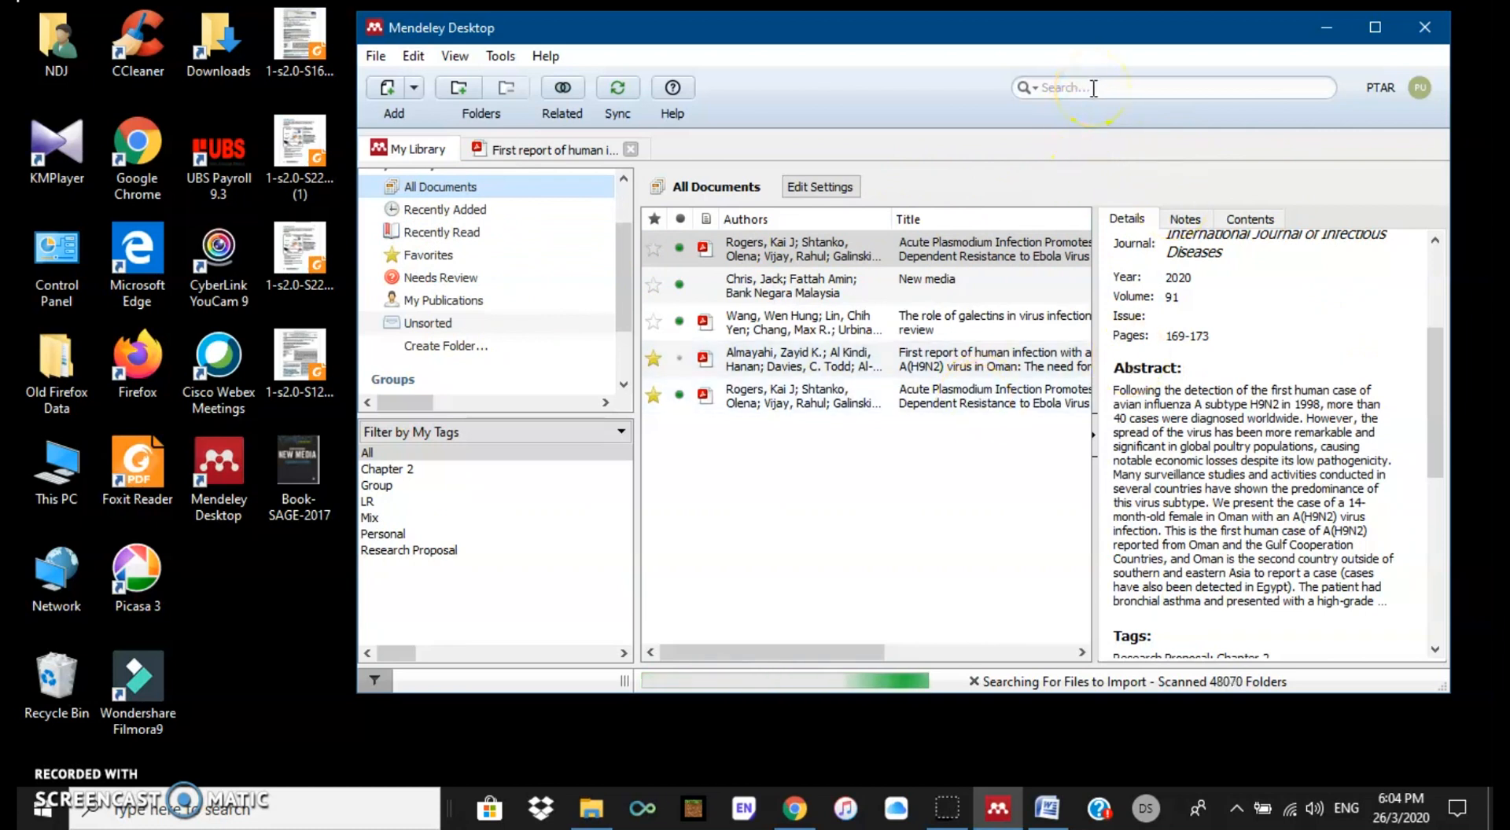
left_click(1093, 88)
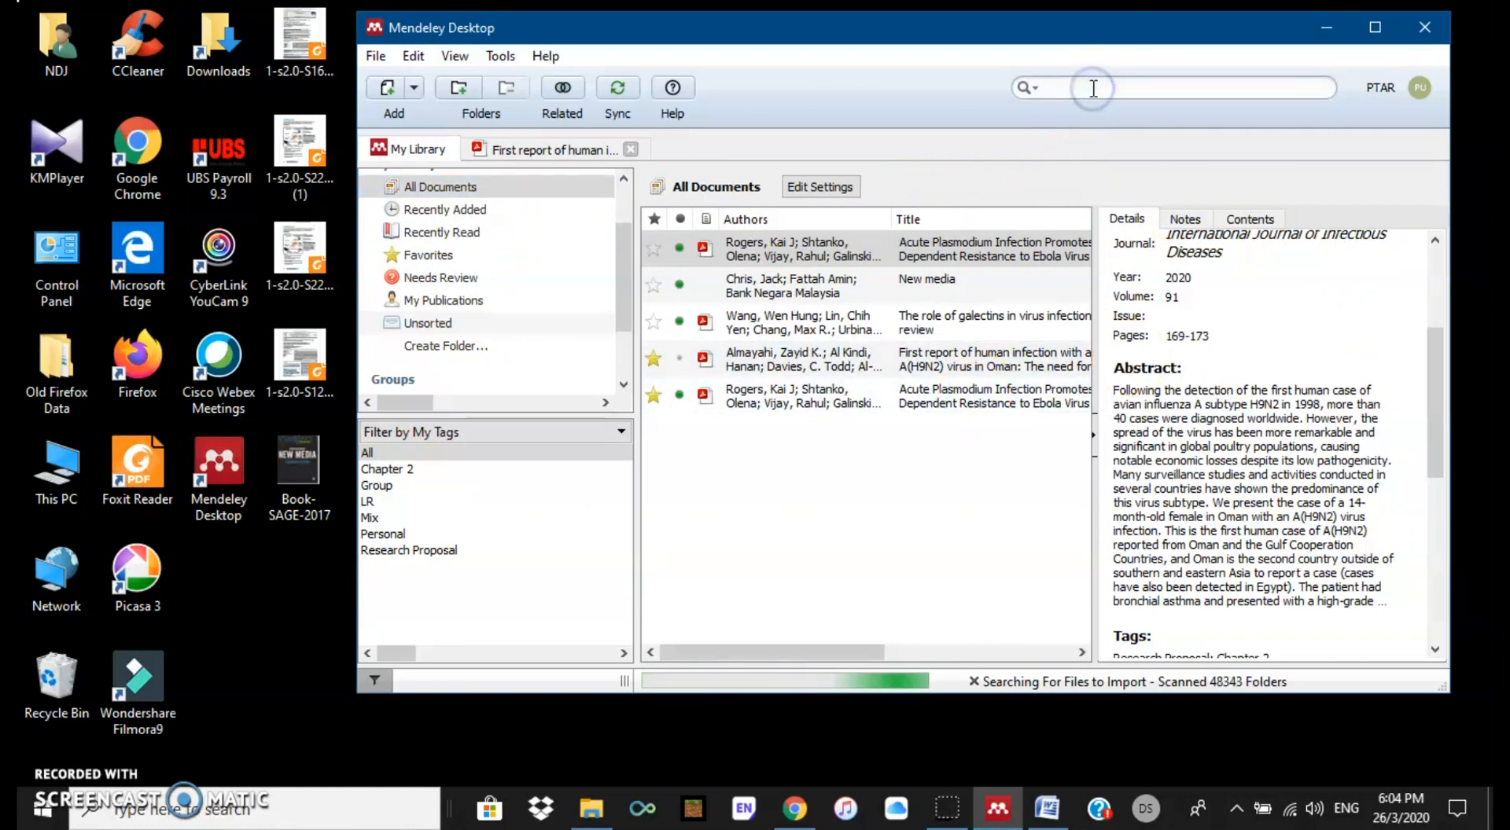
type("virus")
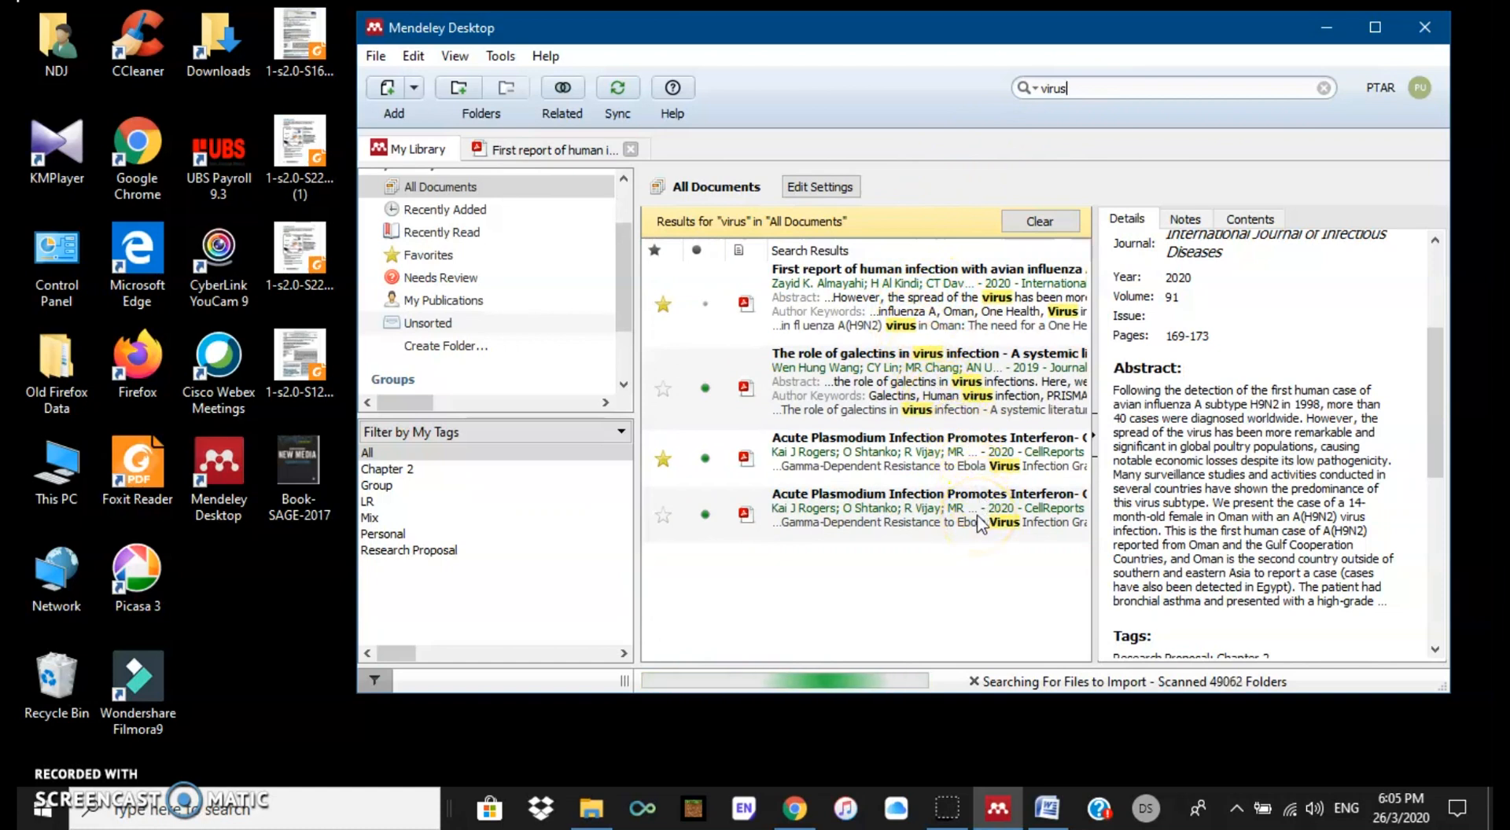
left_click(470, 189)
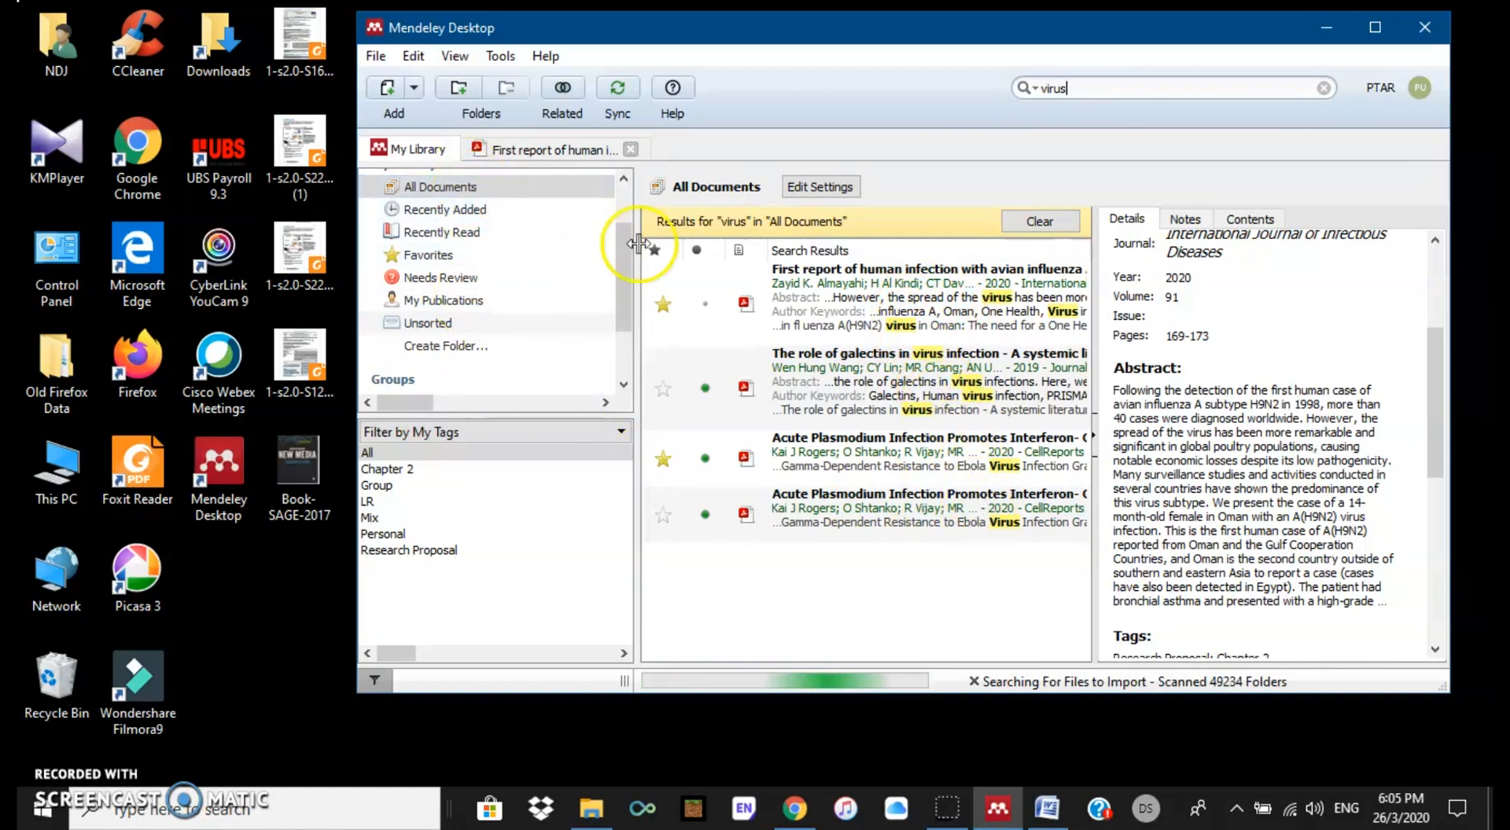
left_click(1046, 223)
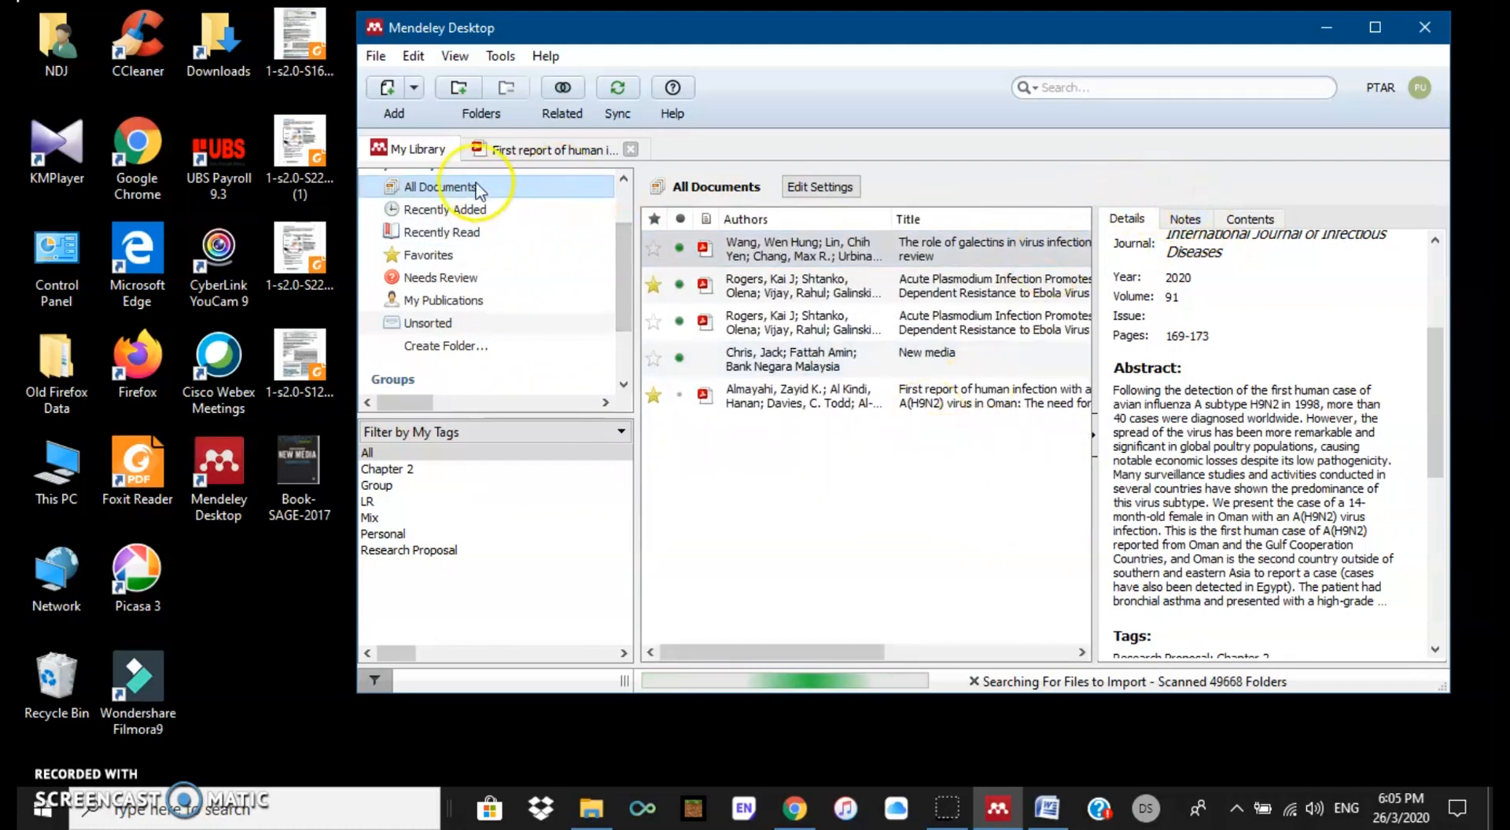
left_click(521, 149)
Step: Zoom the PDF in two steps and scroll to the Introduction
scroll(889, 392, "up", 15)
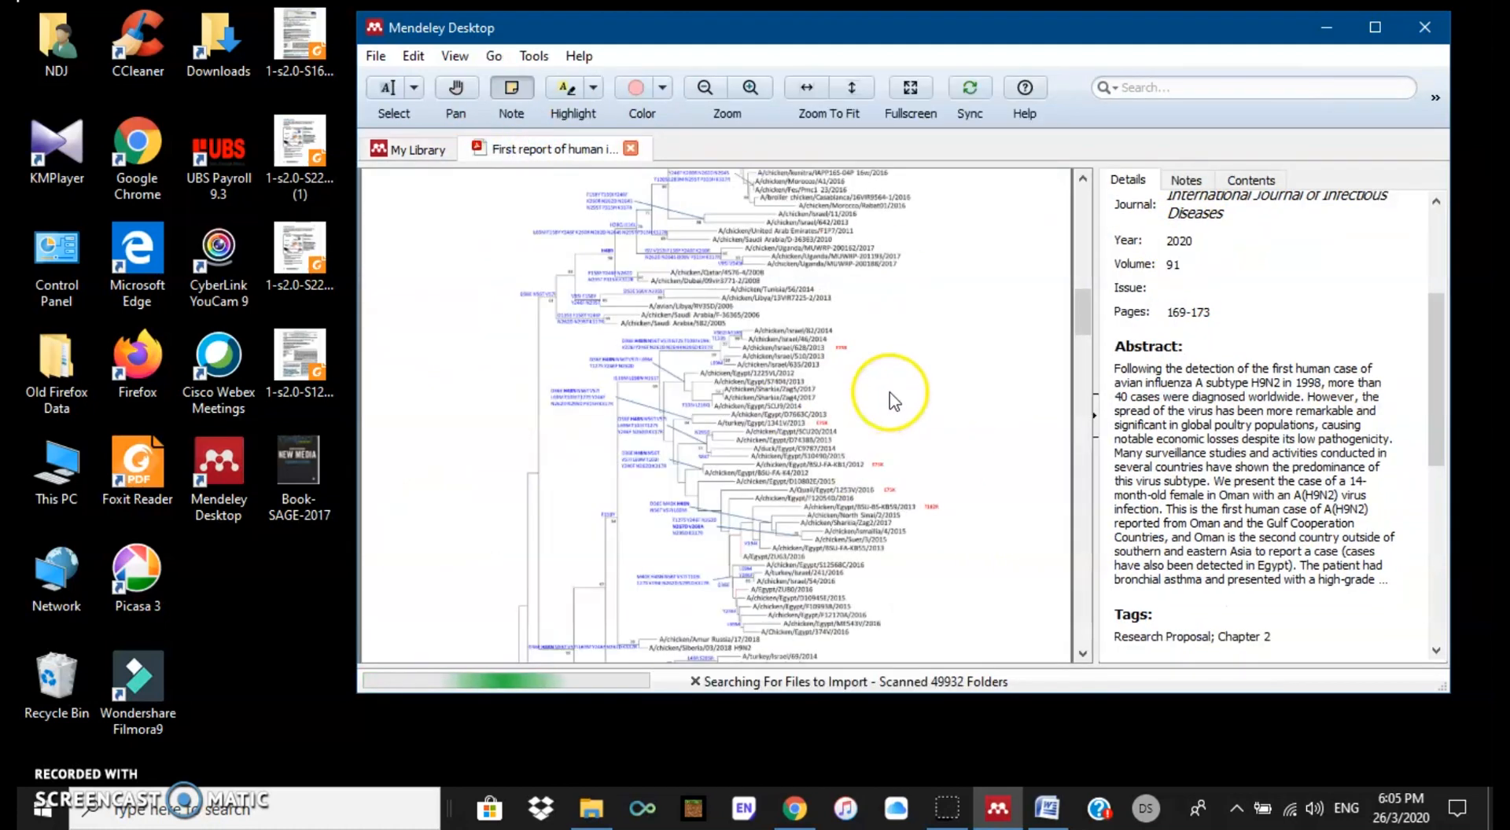
scroll(889, 391, "down", 1)
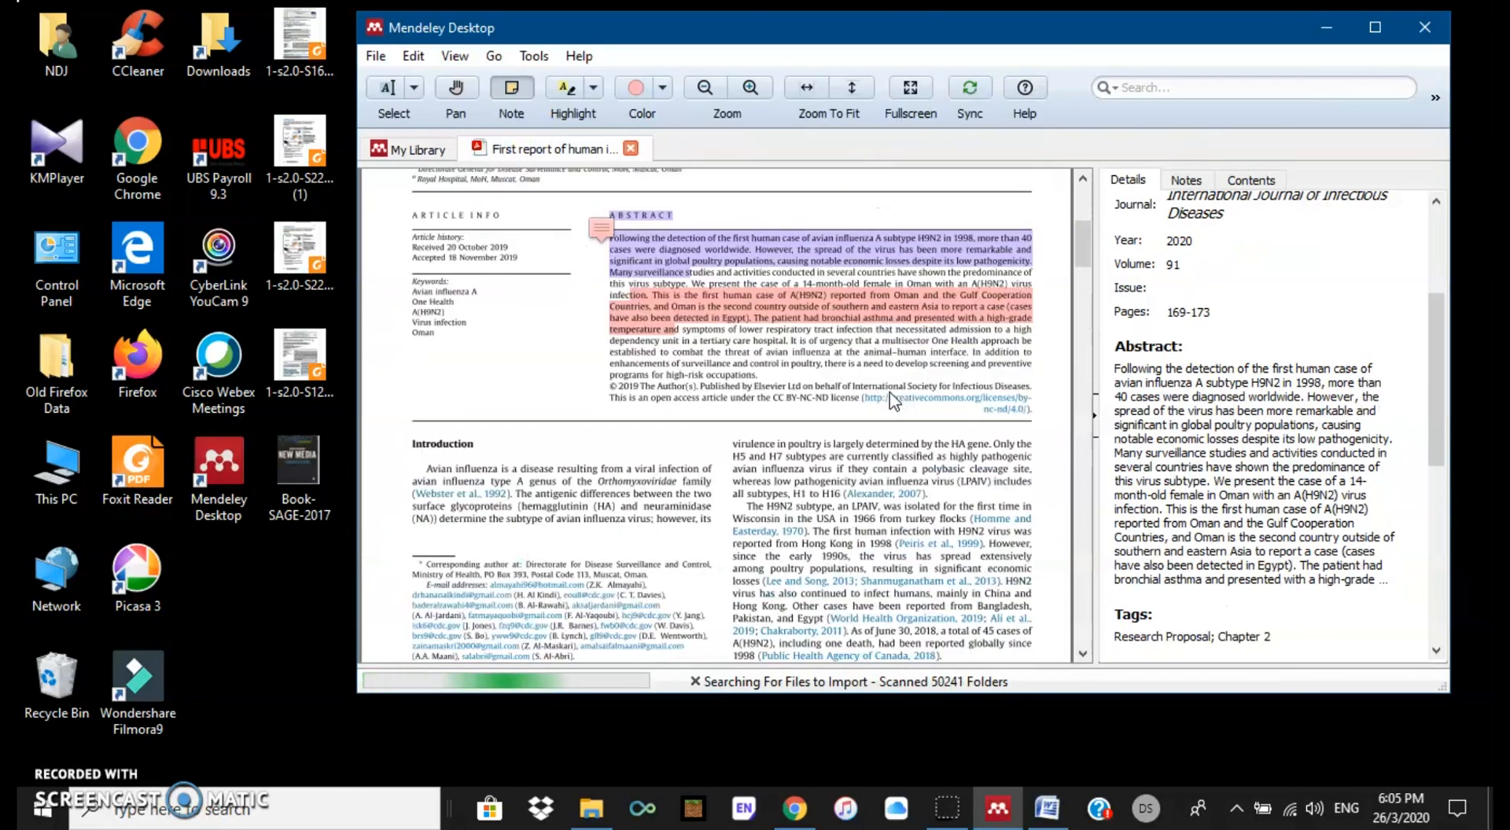
left_click(749, 88)
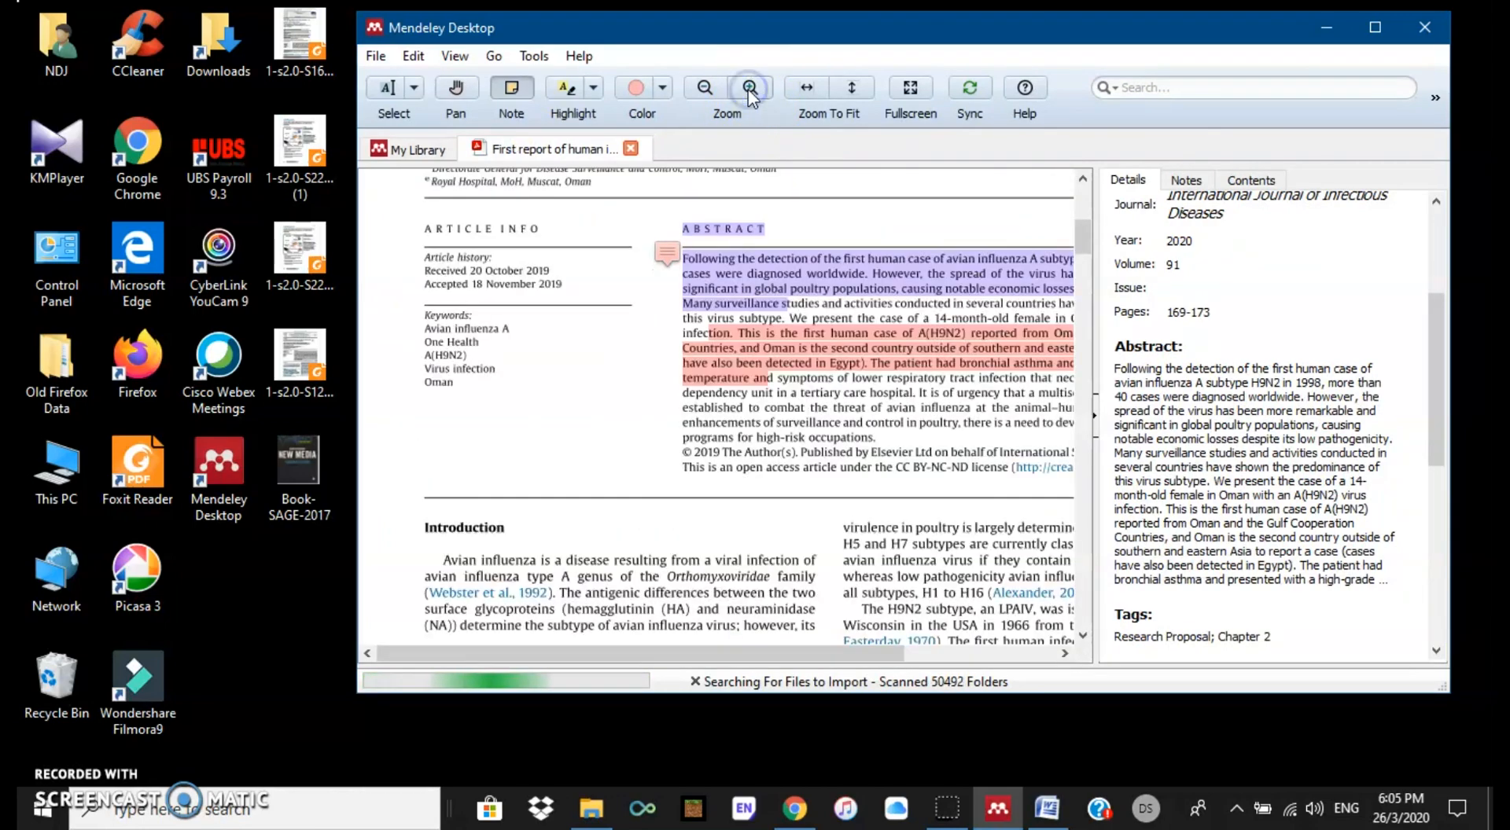
left_click(749, 88)
scroll(900, 486, "down", 2)
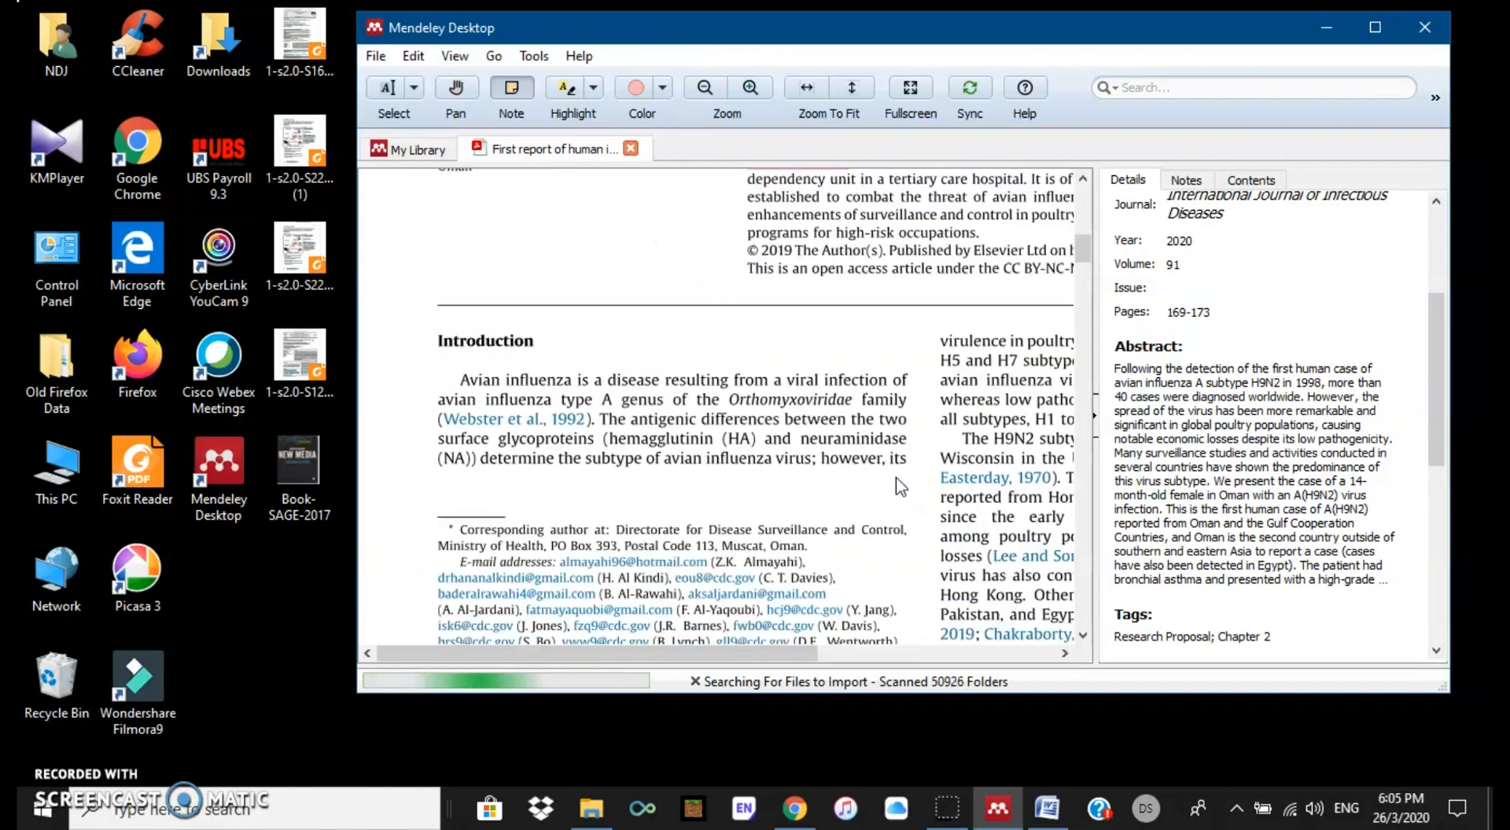
left_click(596, 232)
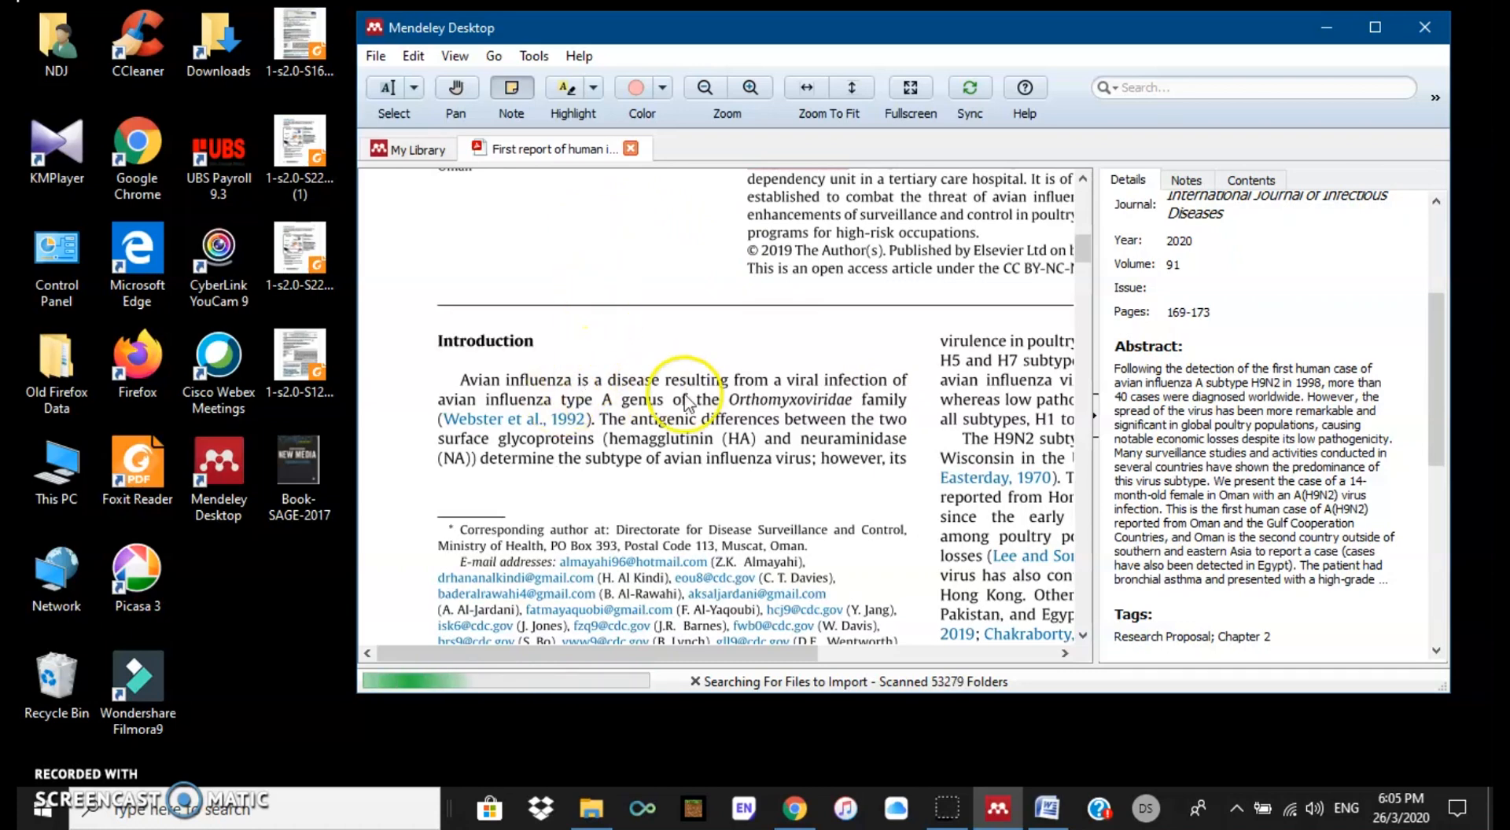
scroll(681, 426, "down", 1)
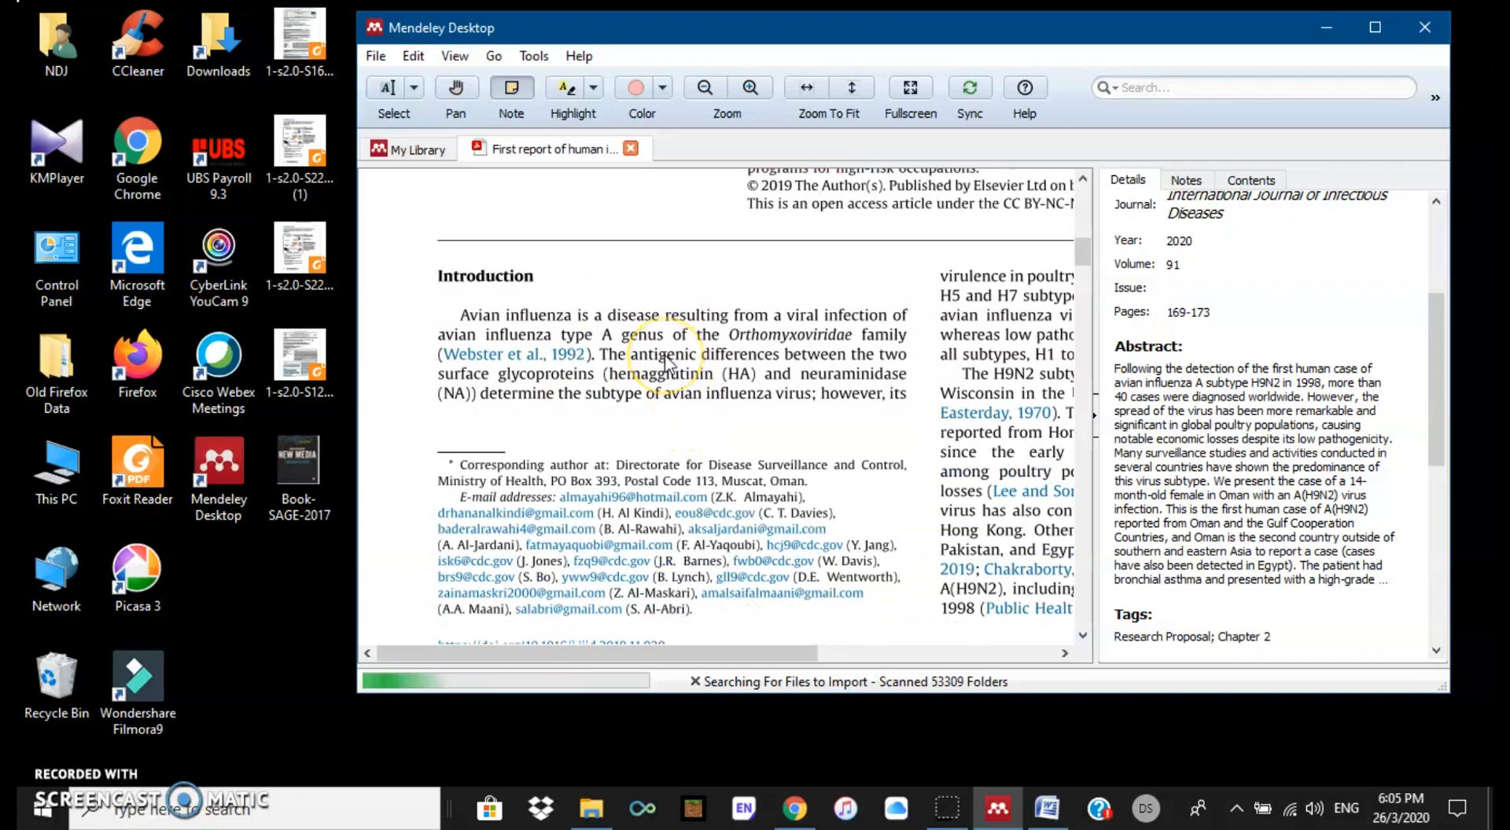
Step: Copy the Introduction sentence on antigenic differences between the two surface glycoproteins
left_click(413, 85)
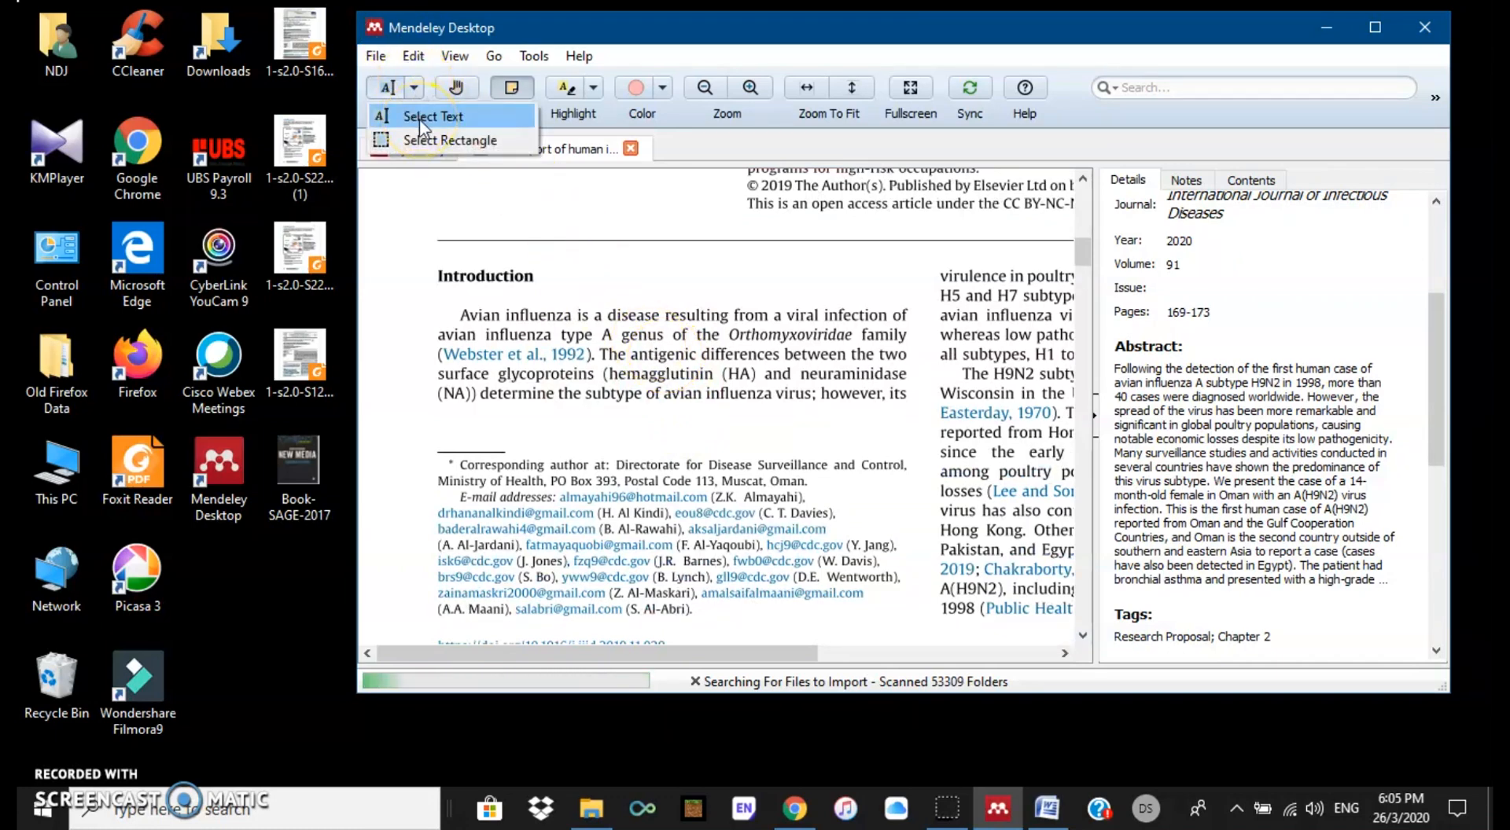
left_click(418, 120)
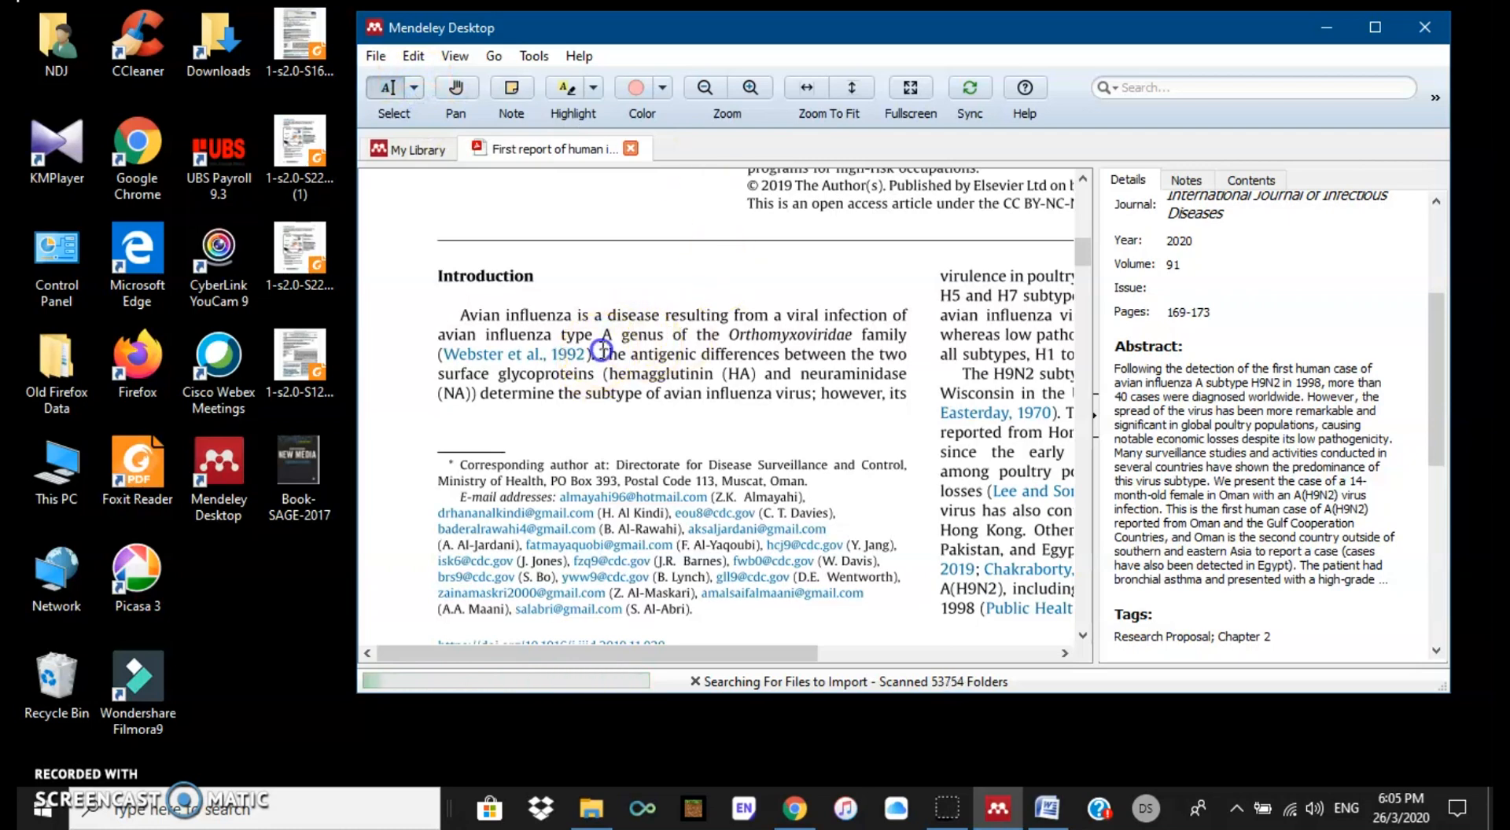
left_click_drag(597, 359, 904, 393)
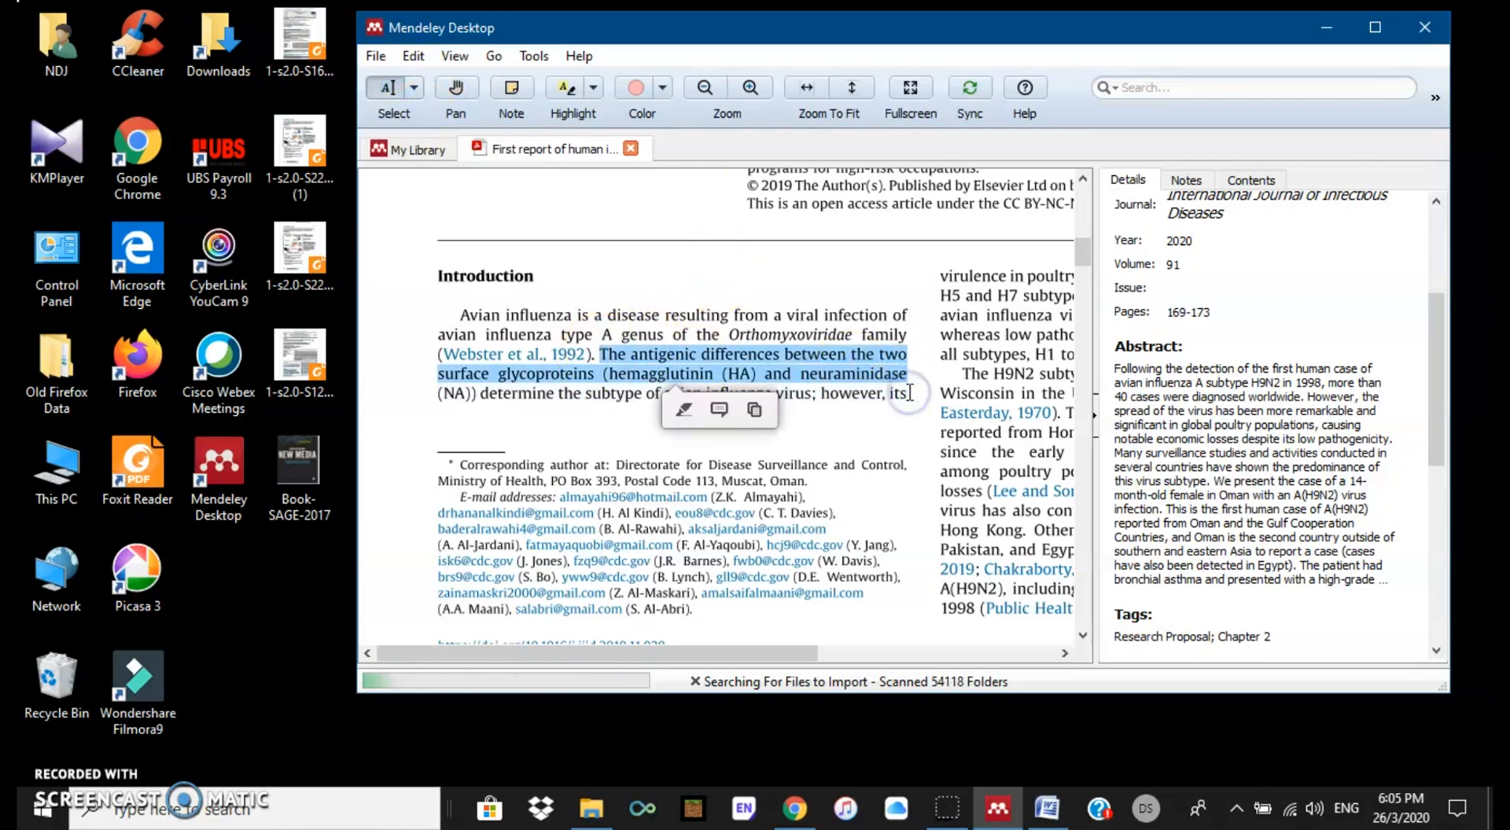
right_click(847, 382)
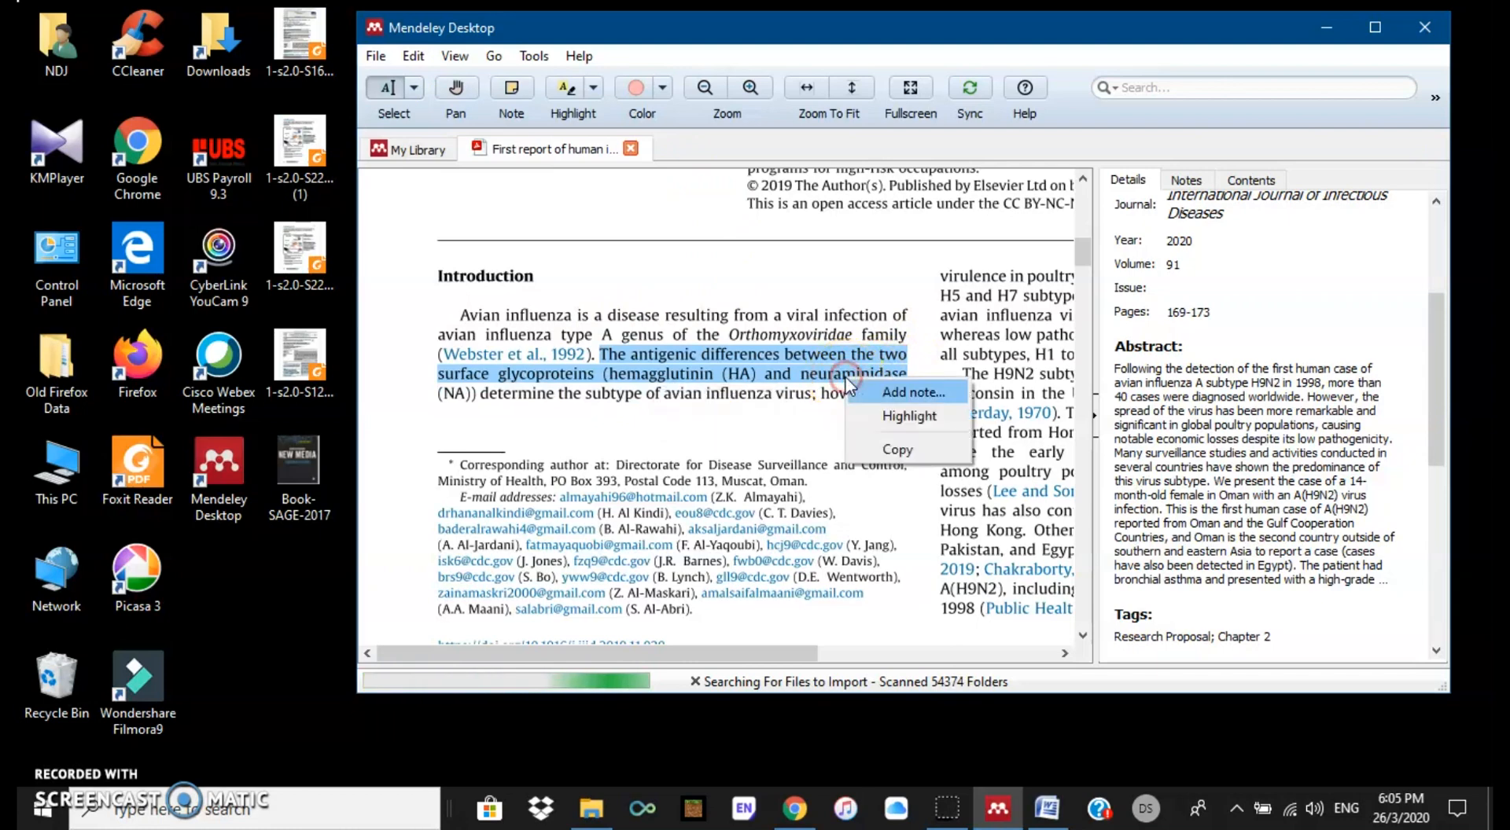
left_click(898, 449)
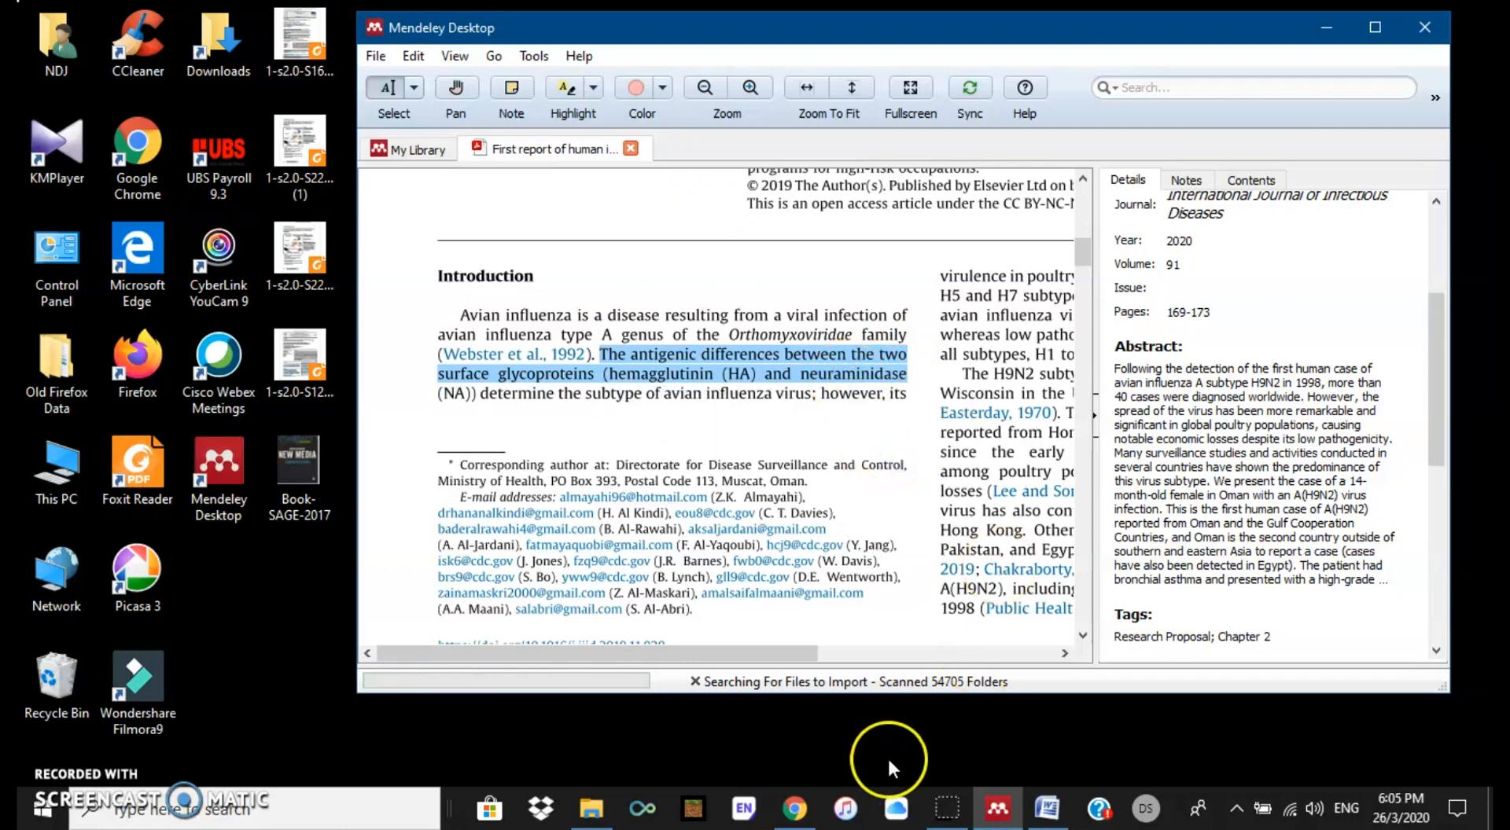
left_click(1051, 812)
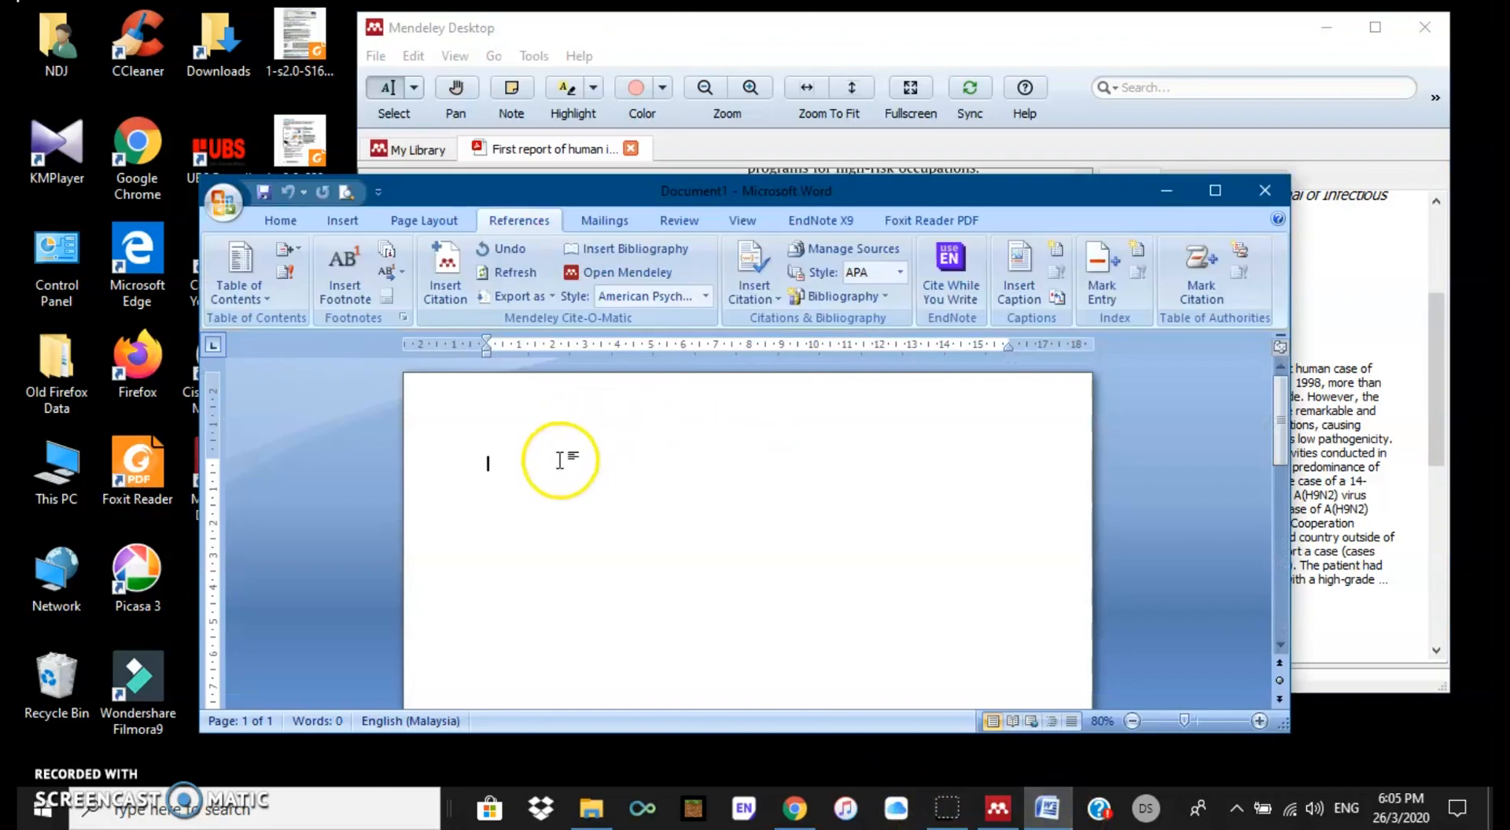
Step: Paste the copied glycoprotein sentence onto the blank Word page
left_click(509, 467)
right_click(511, 467)
left_click(559, 530)
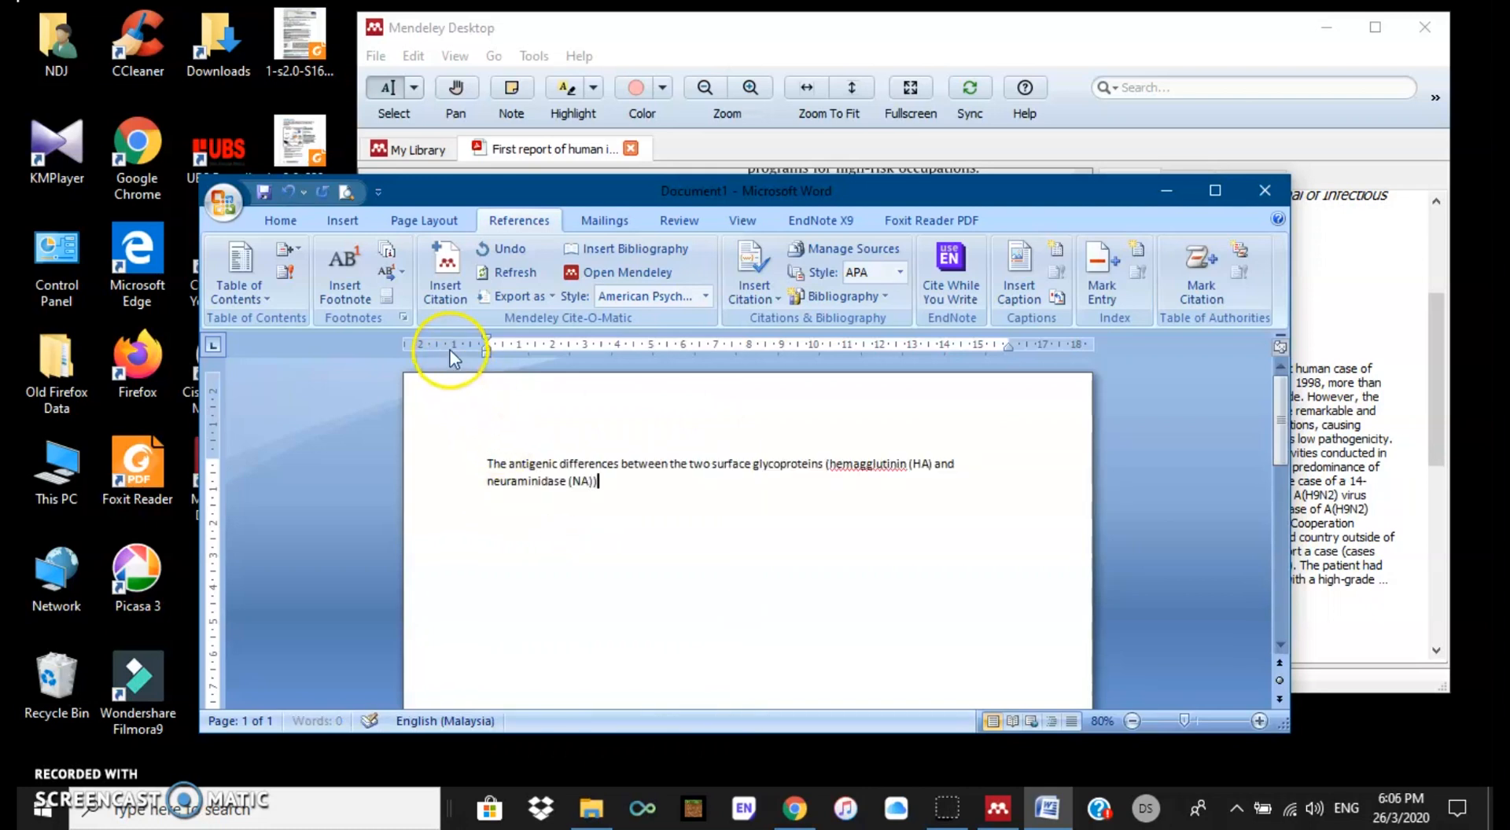
Step: Insert a Mendeley citation of the Oman H9N2 article after the sentence
left_click(446, 274)
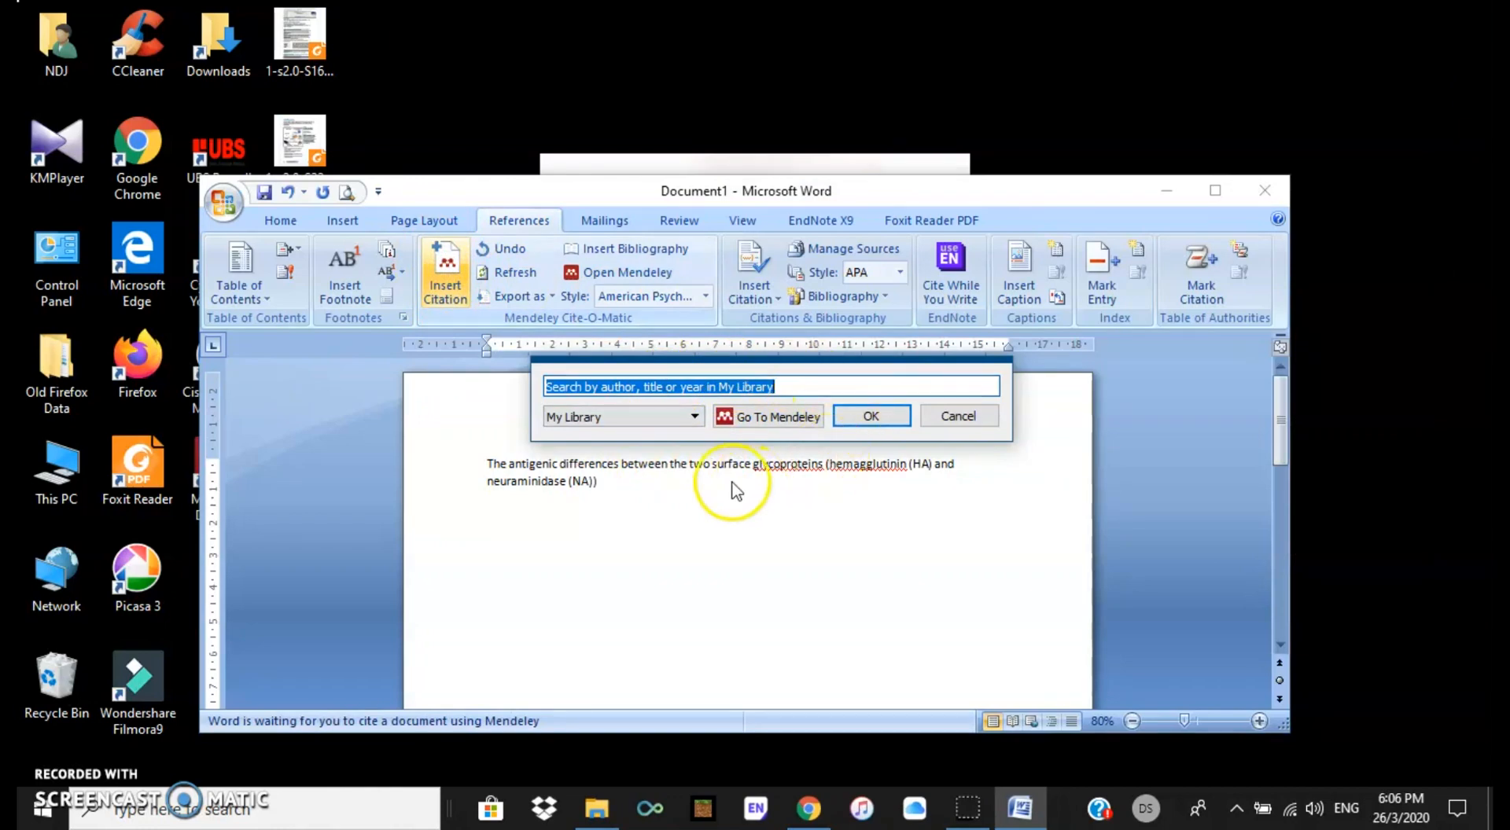
left_click(789, 428)
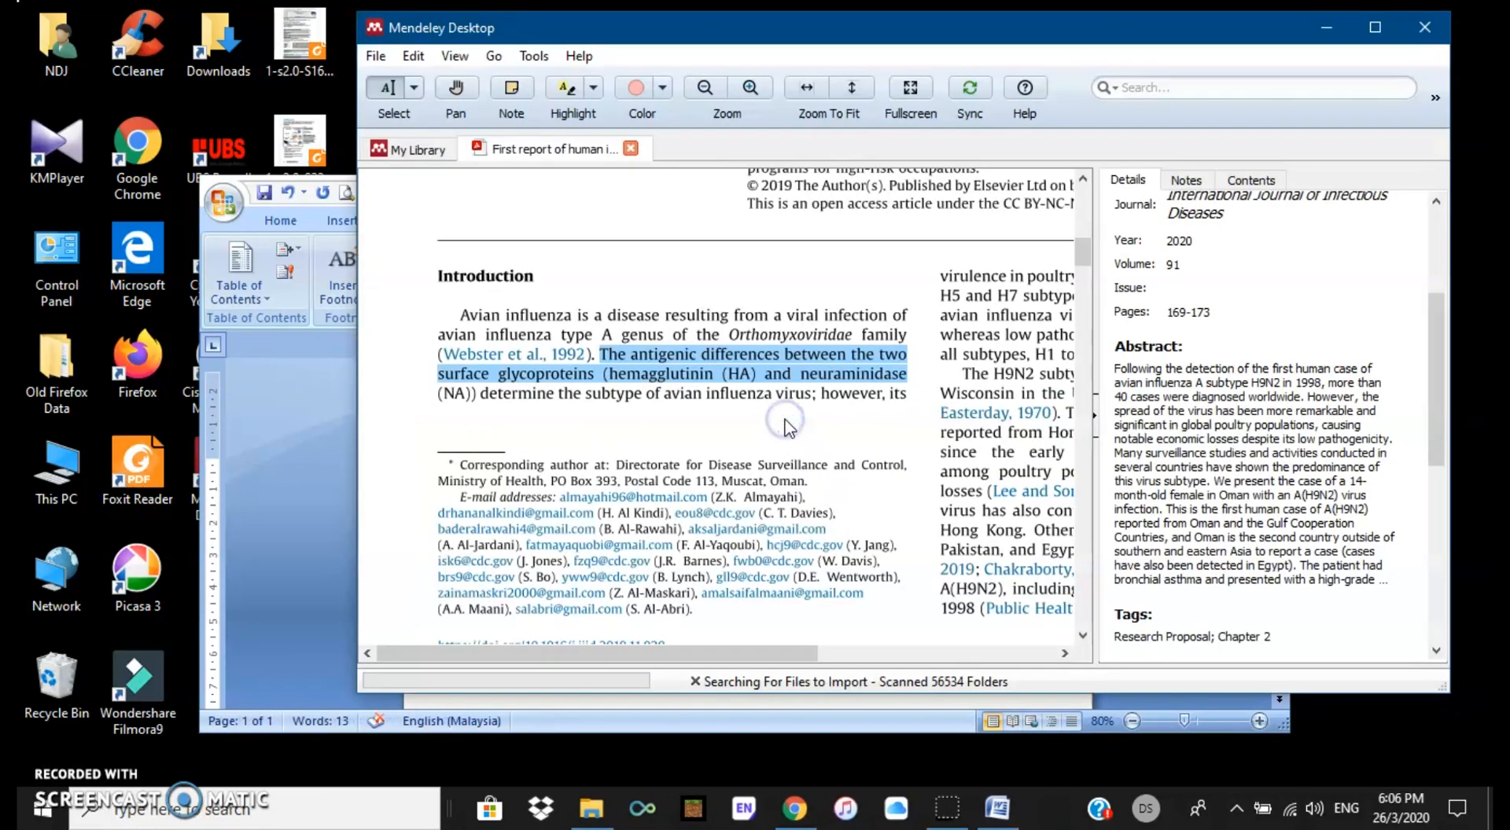
left_click(940, 245)
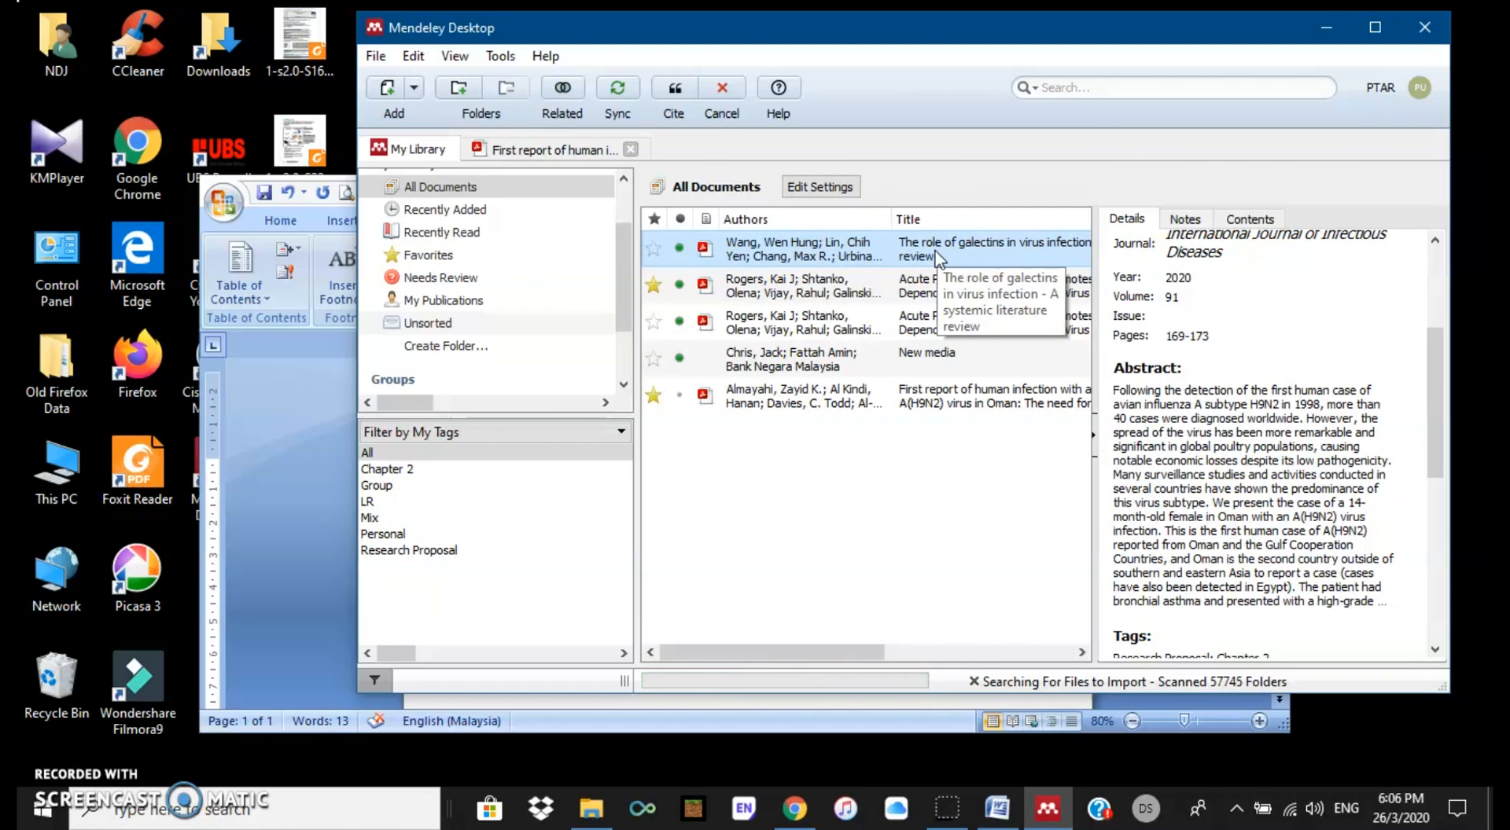
left_click(910, 253)
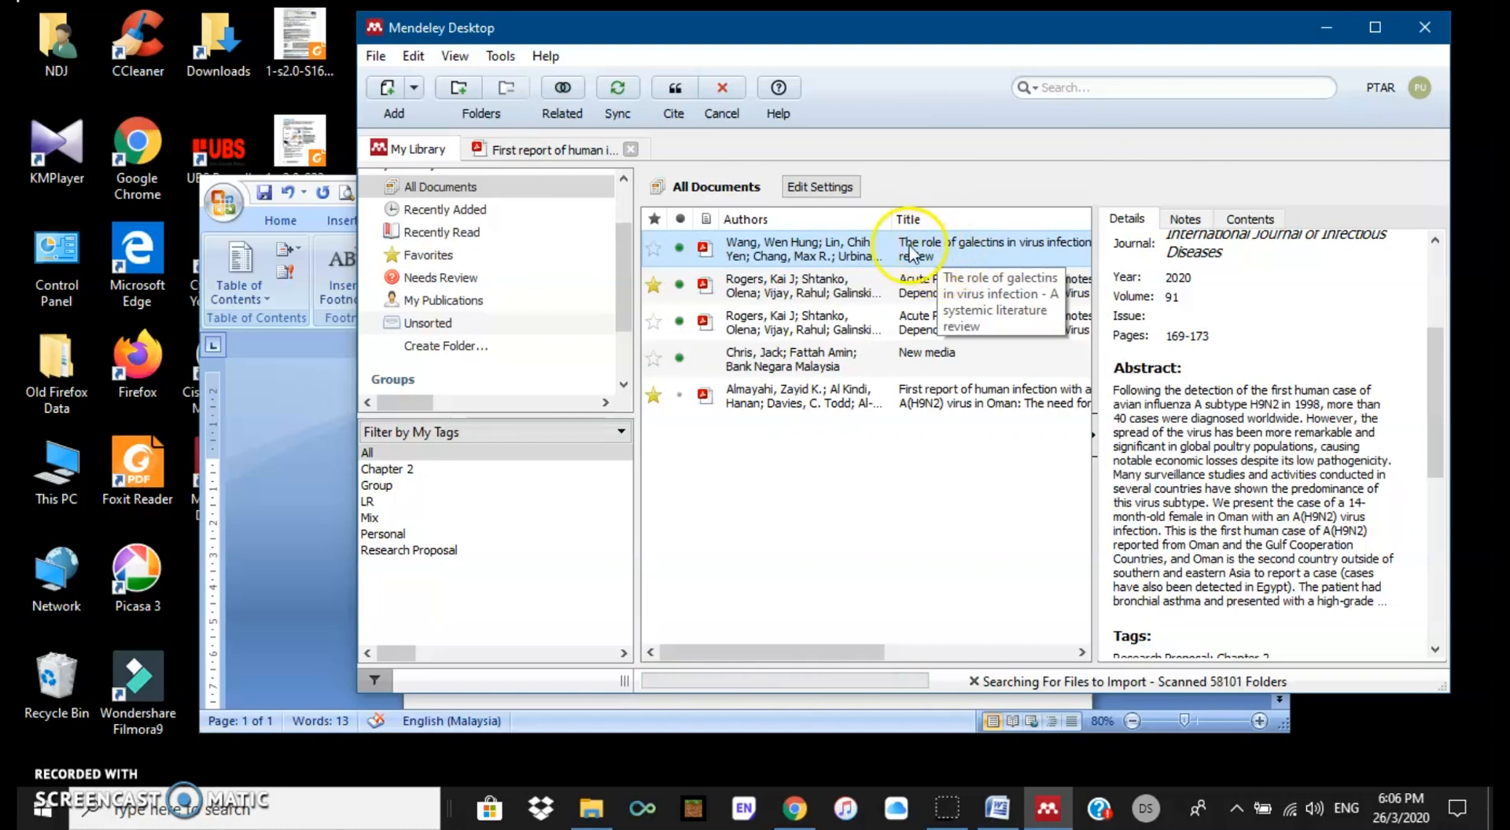
left_click(673, 93)
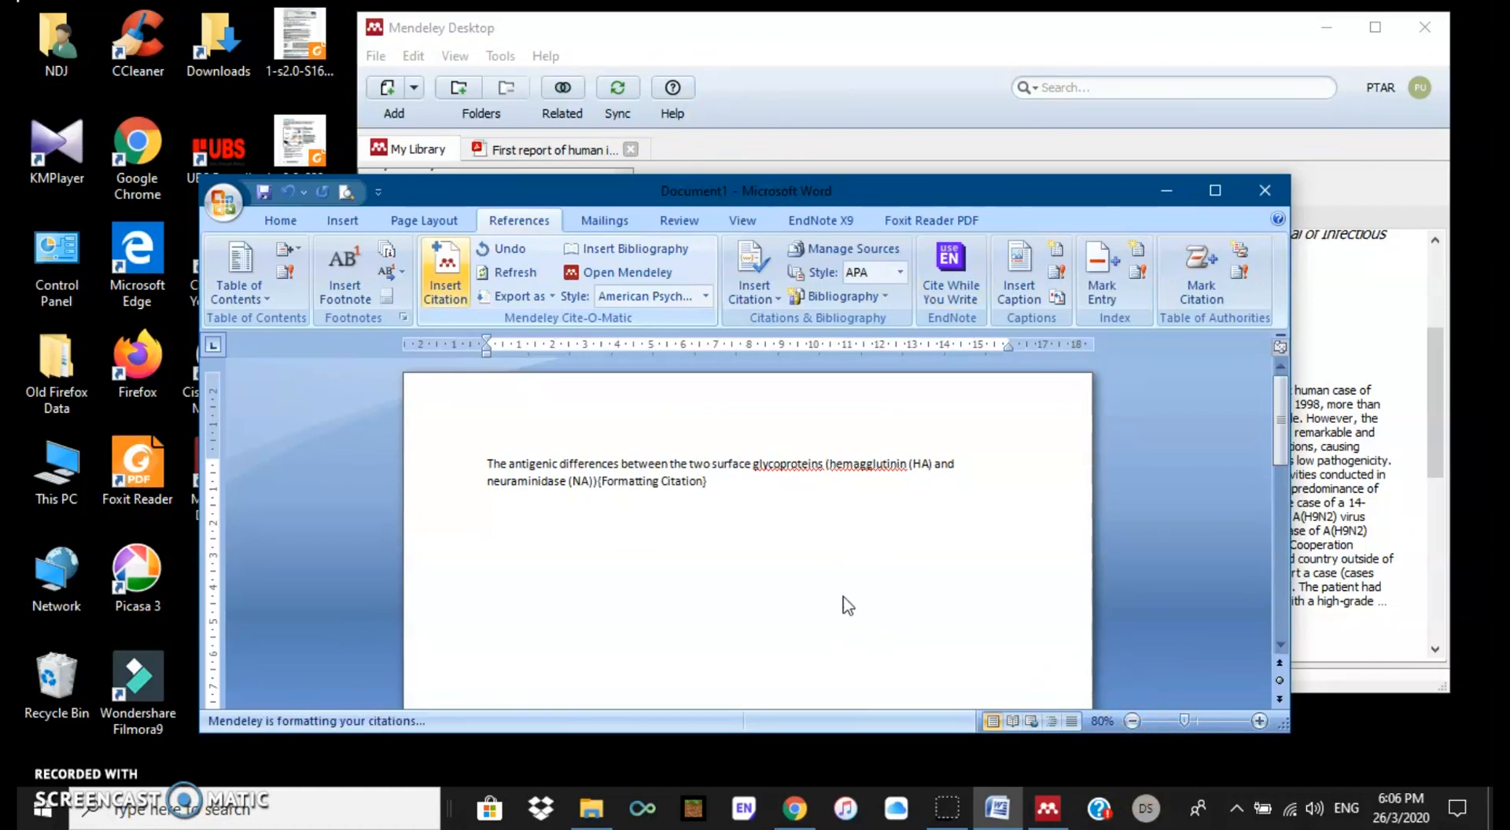
Step: Put a full stop after (Almayahi et al., 2020) and begin a new 'According to' paragraph
left_click(1259, 721)
left_click(1258, 721)
left_click(1258, 721)
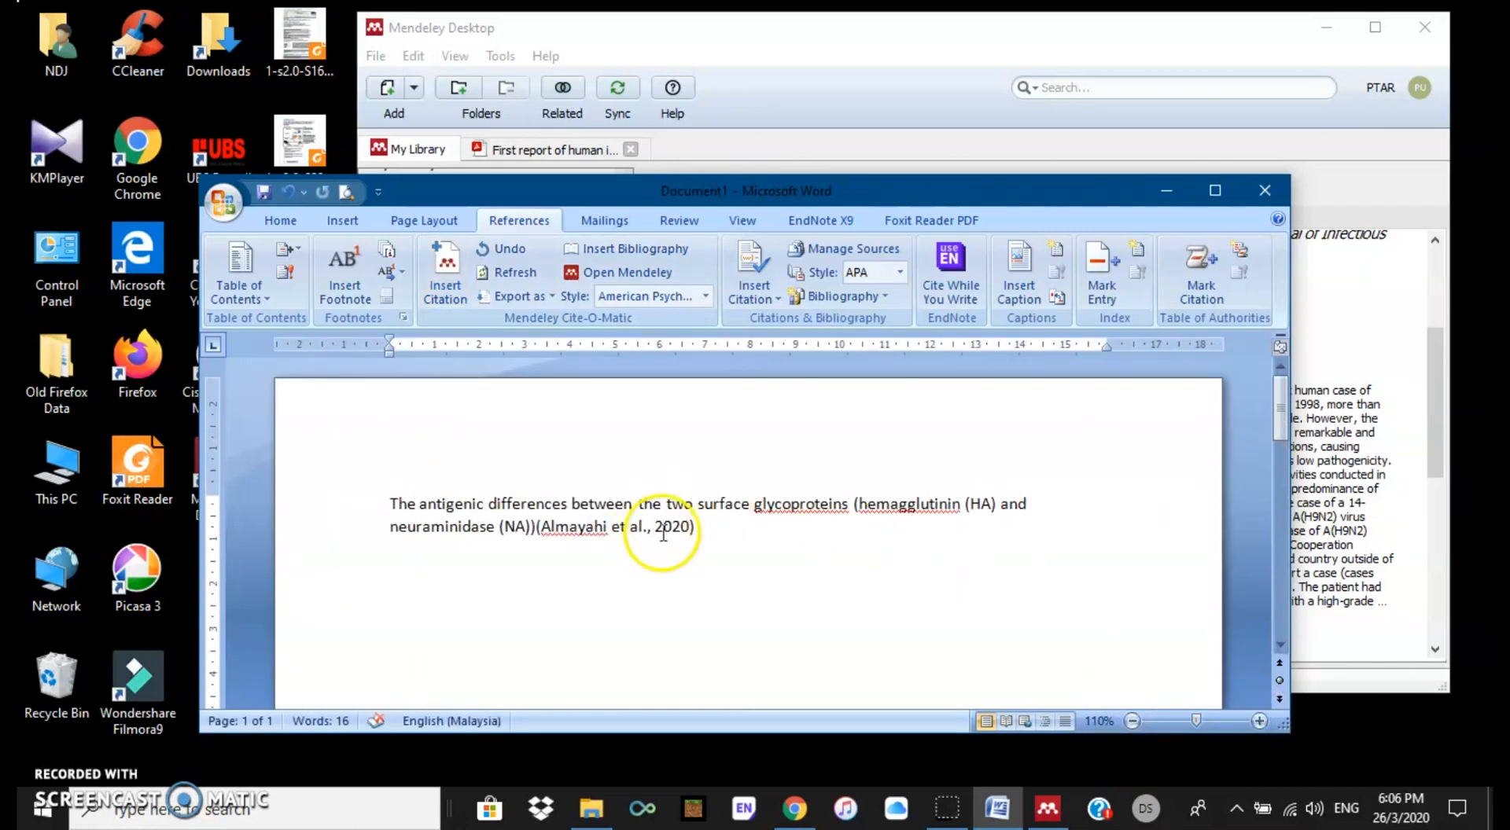
left_click(539, 526)
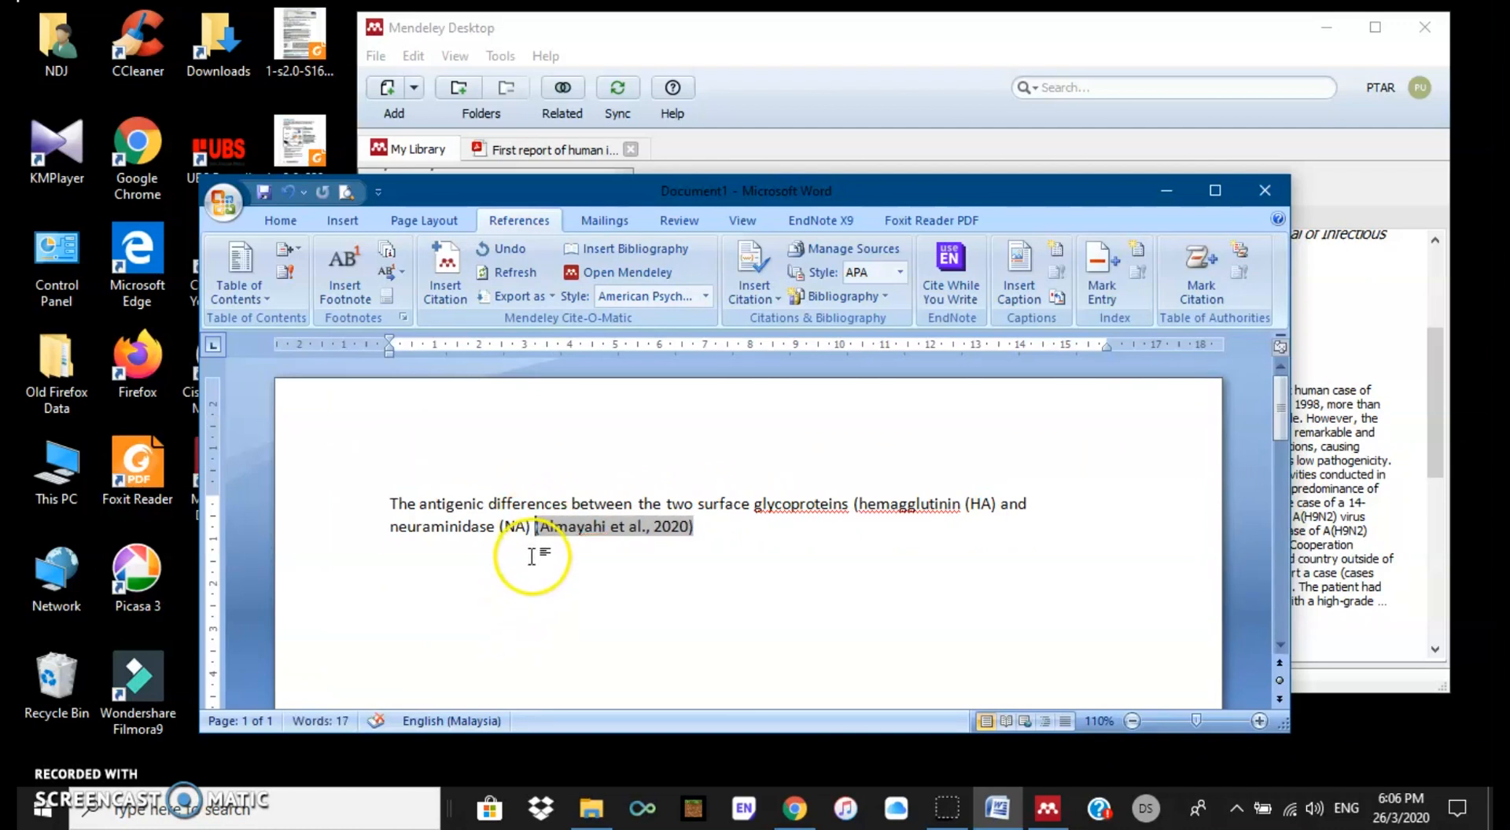
left_click_drag(534, 526, 390, 512)
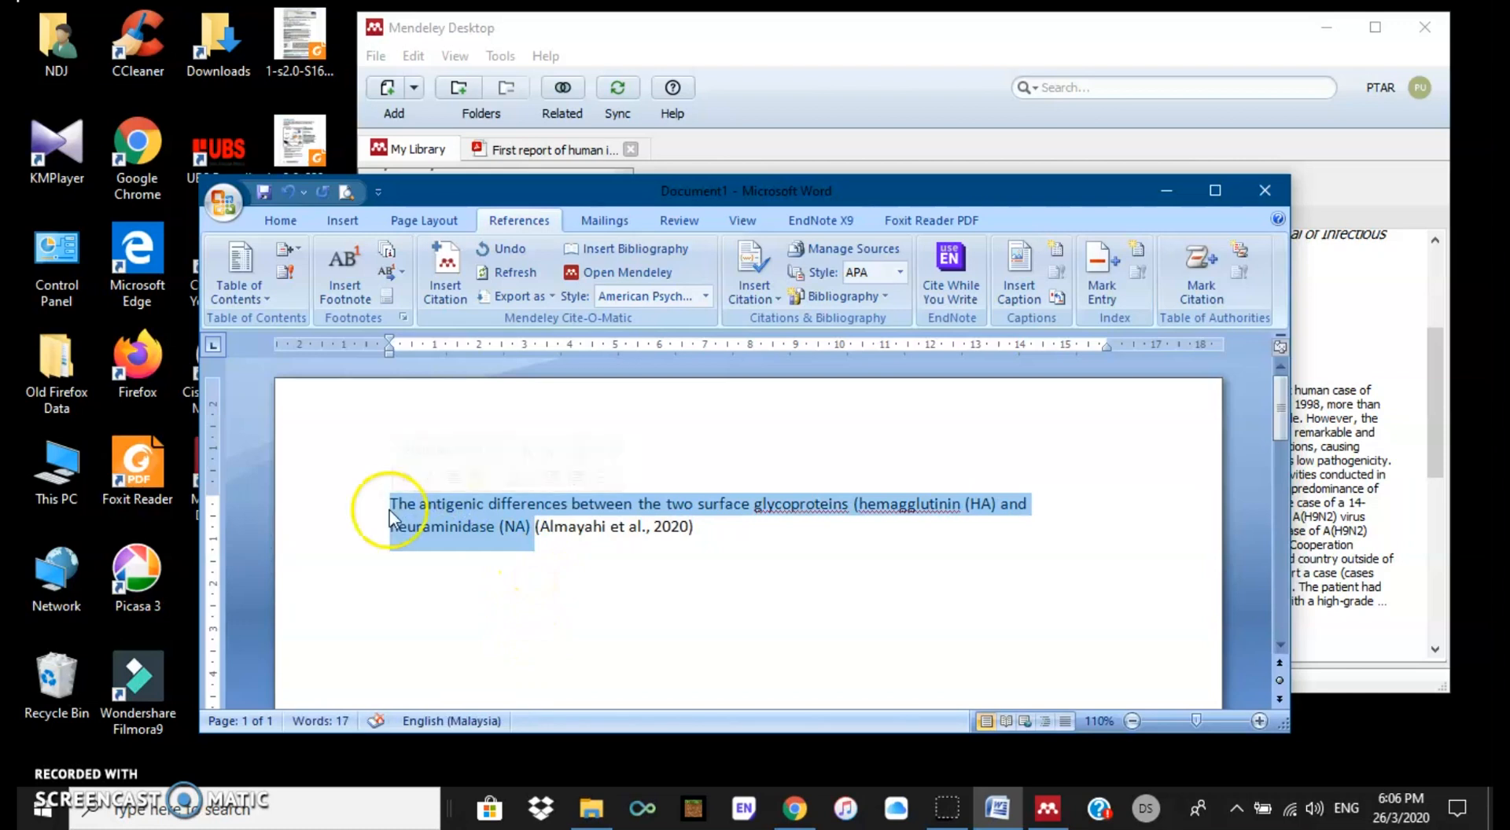
left_click(393, 510)
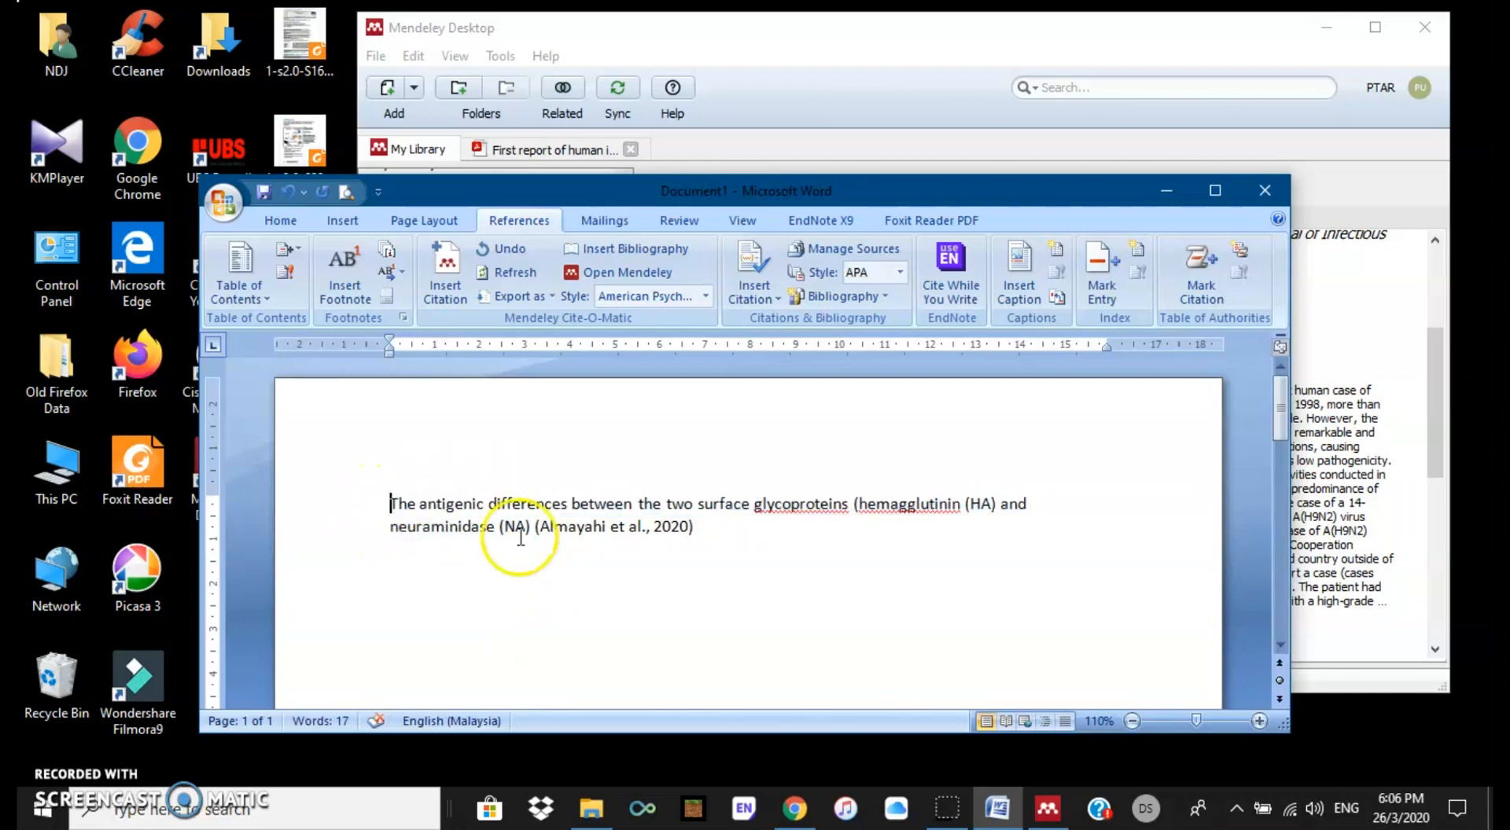
left_click(698, 530)
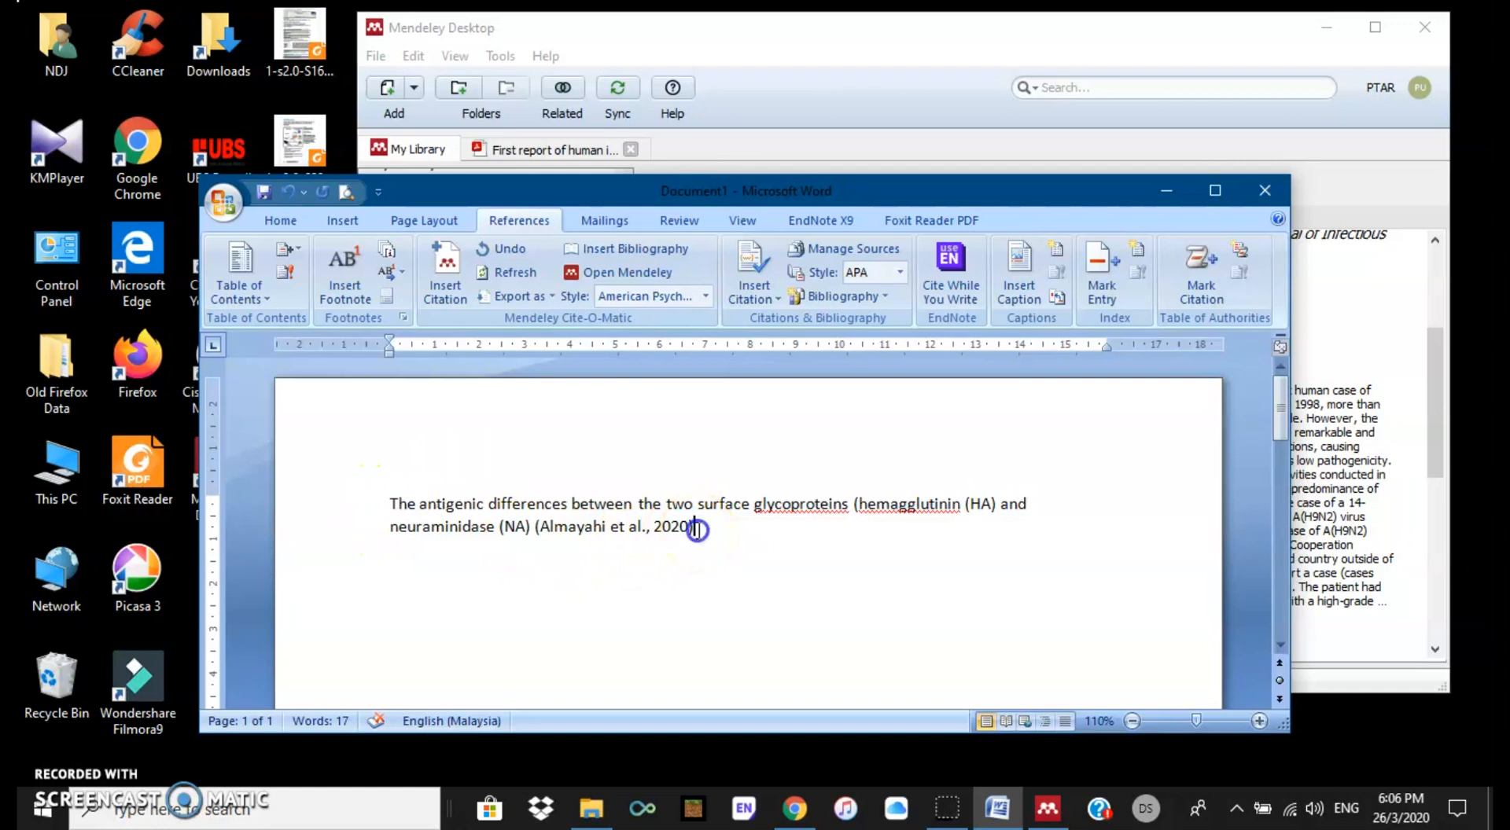
type(".")
key("Return")
key("Return")
type("Ac")
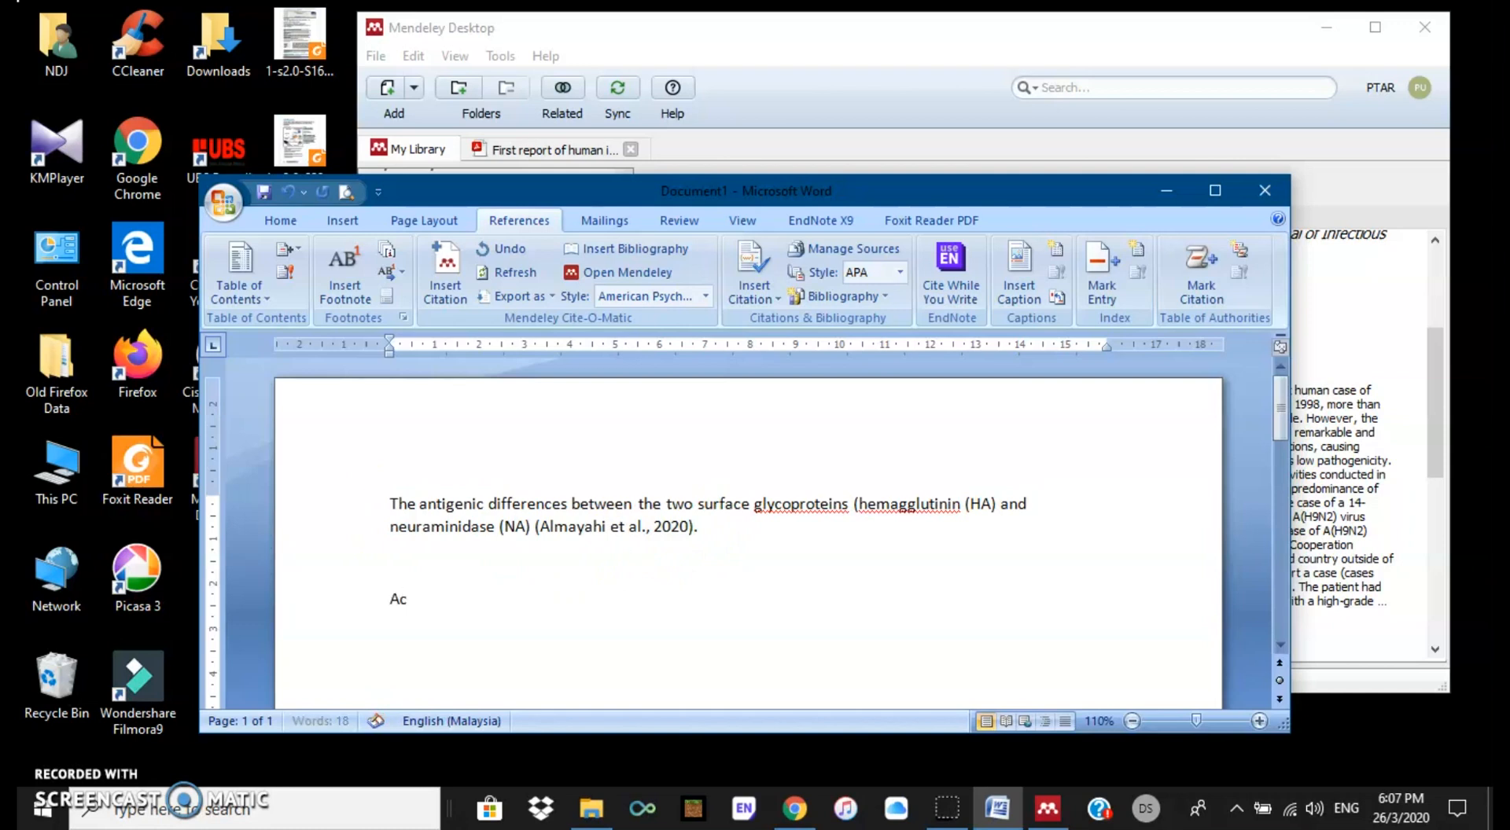
type("cording to")
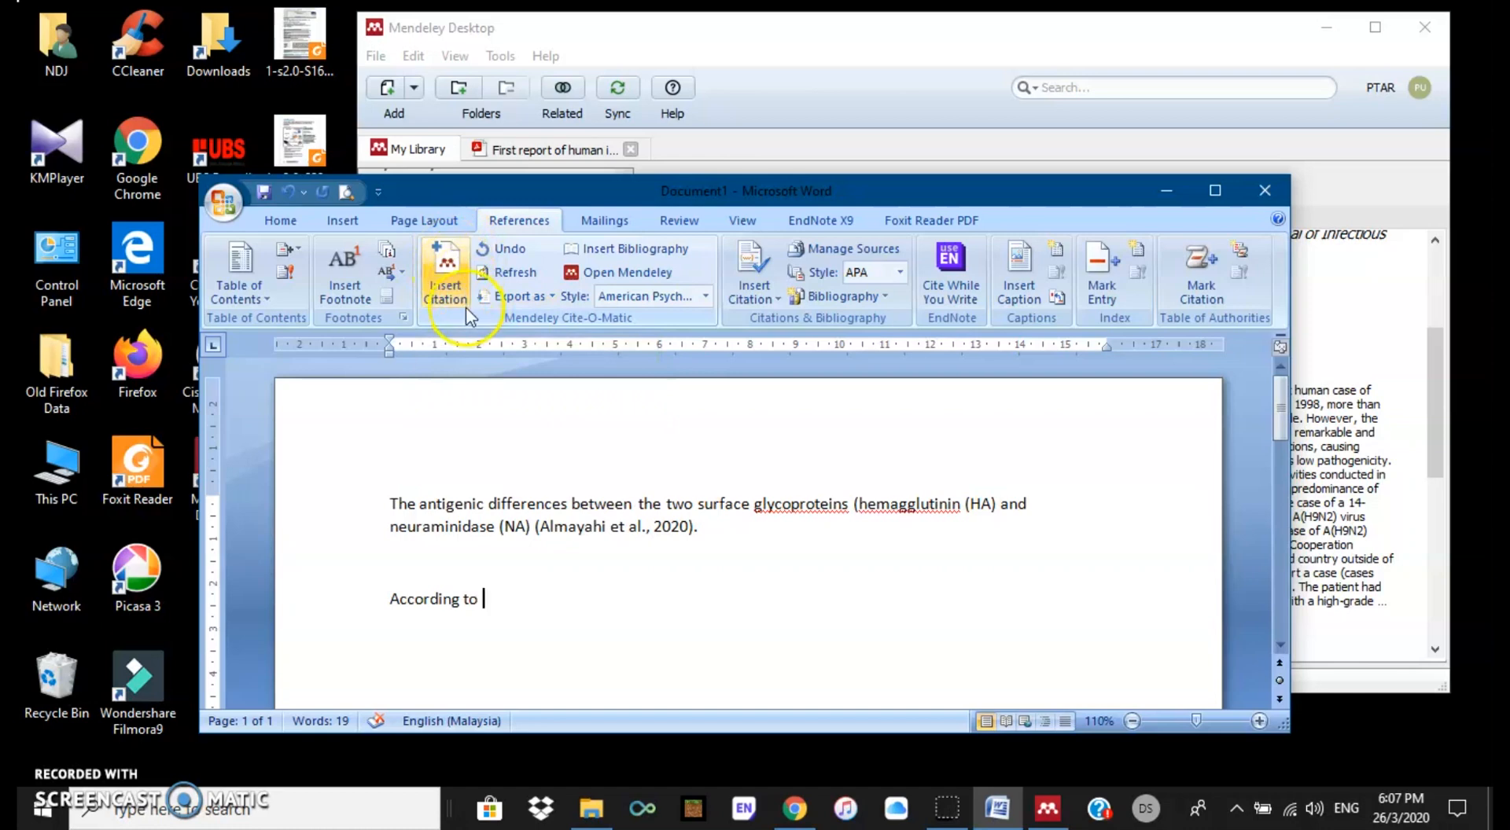
Step: Cite both Rogers et al. 2020 Ebola papers and the Wang galectins review in one citation
left_click(448, 272)
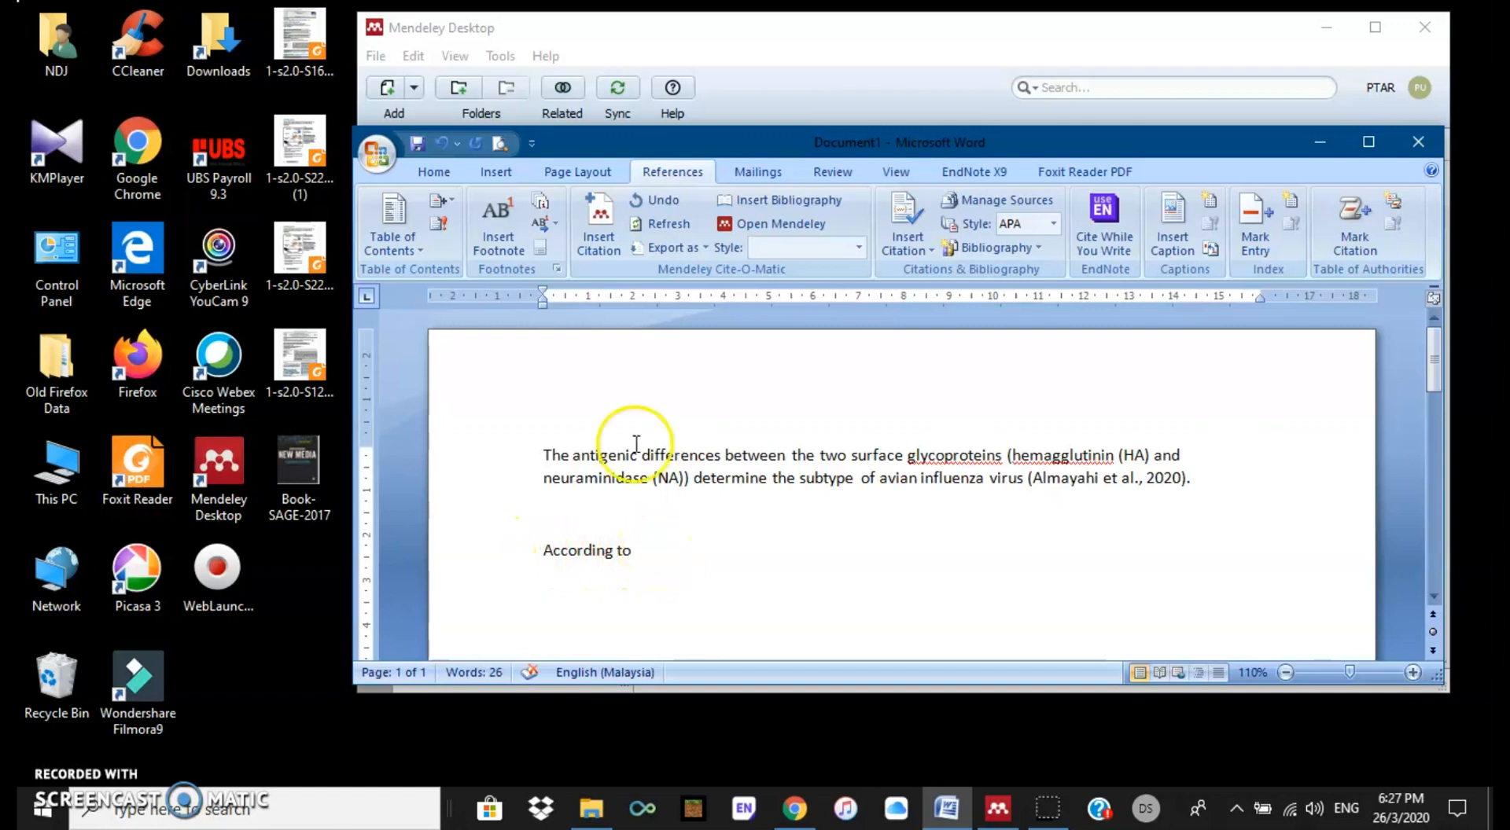
left_click(604, 220)
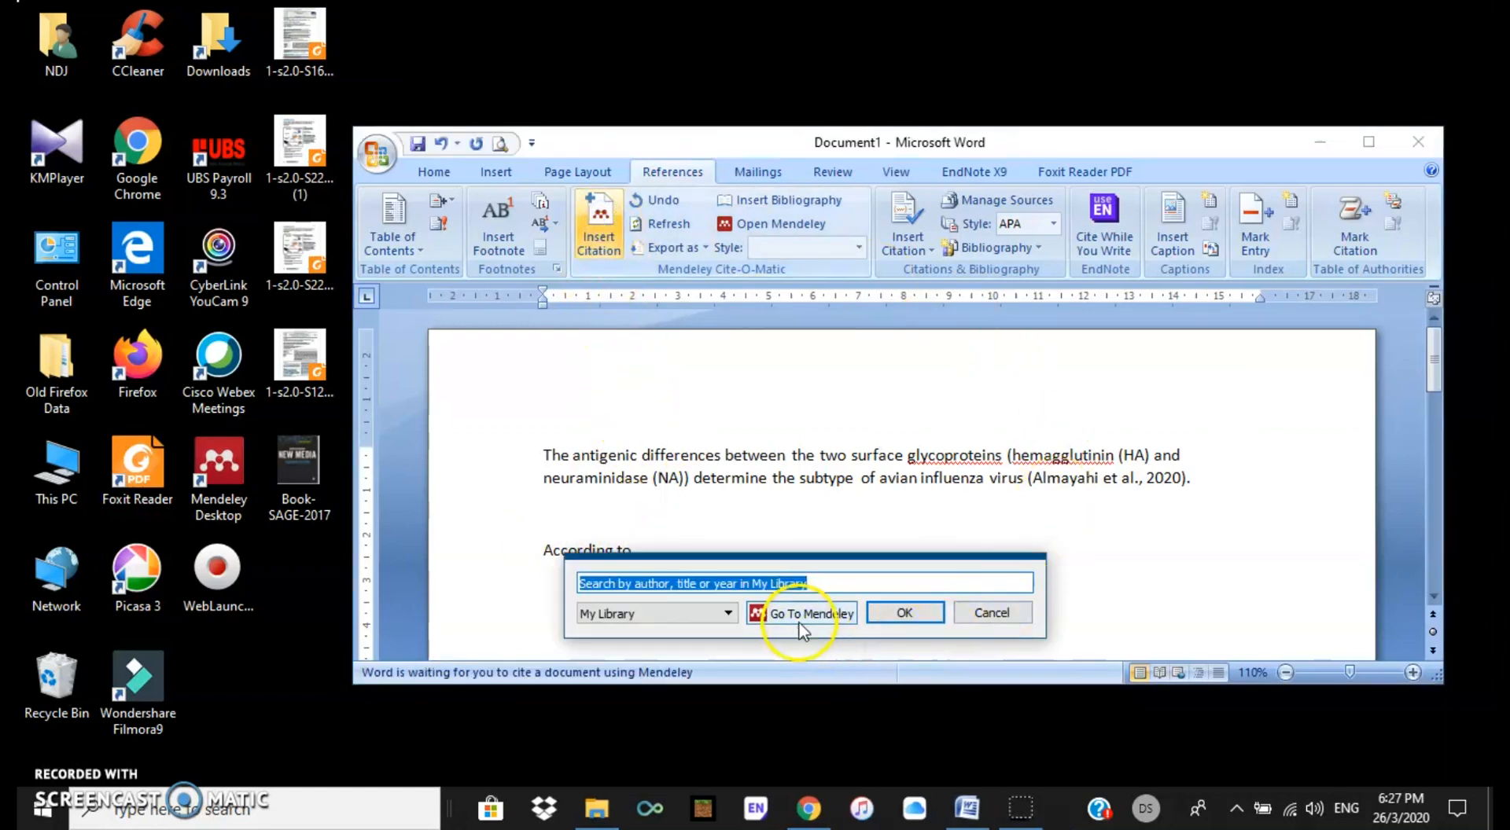
left_click(804, 614)
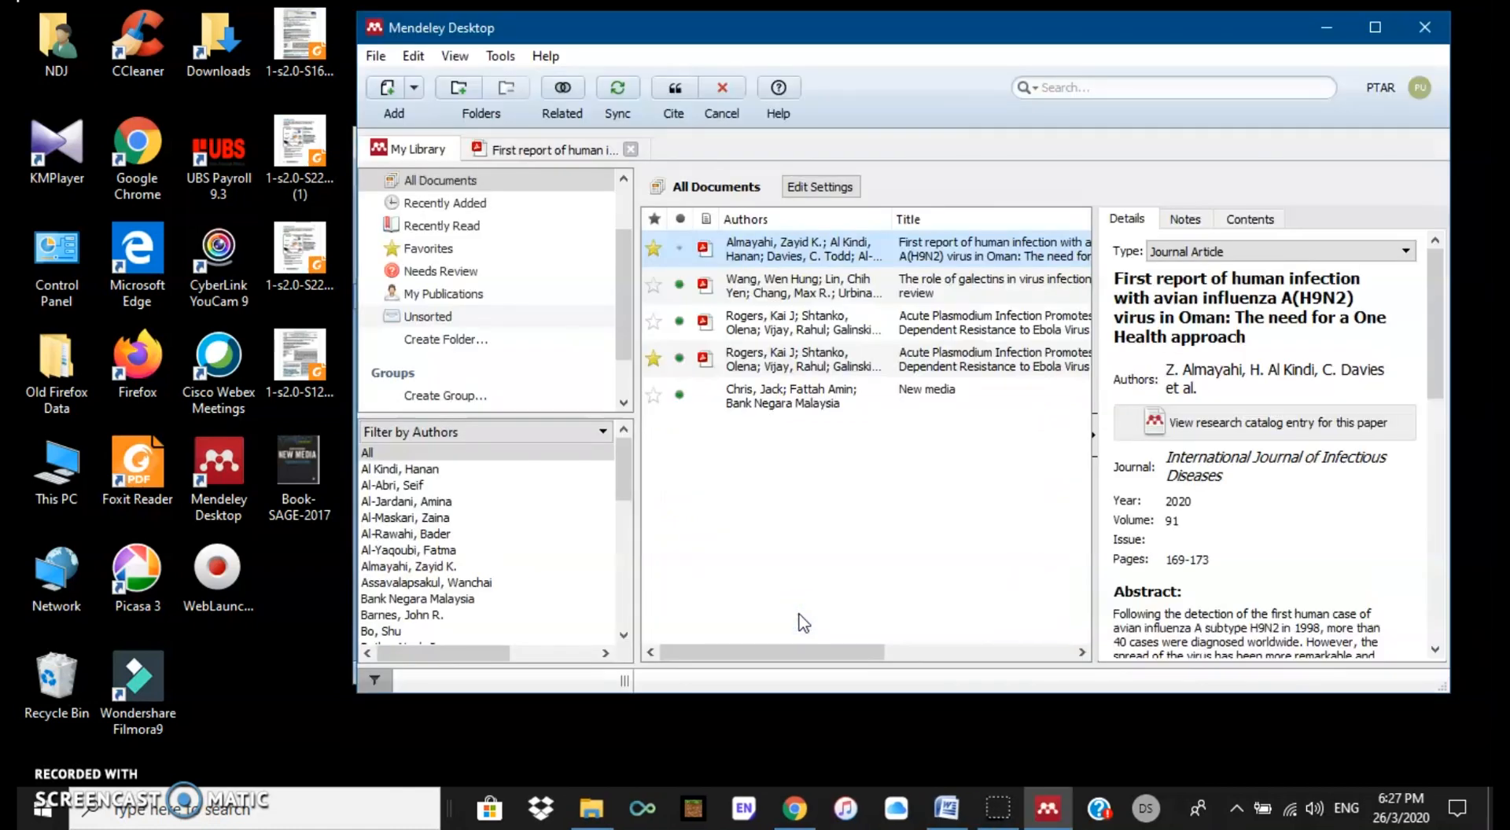
left_click(783, 362)
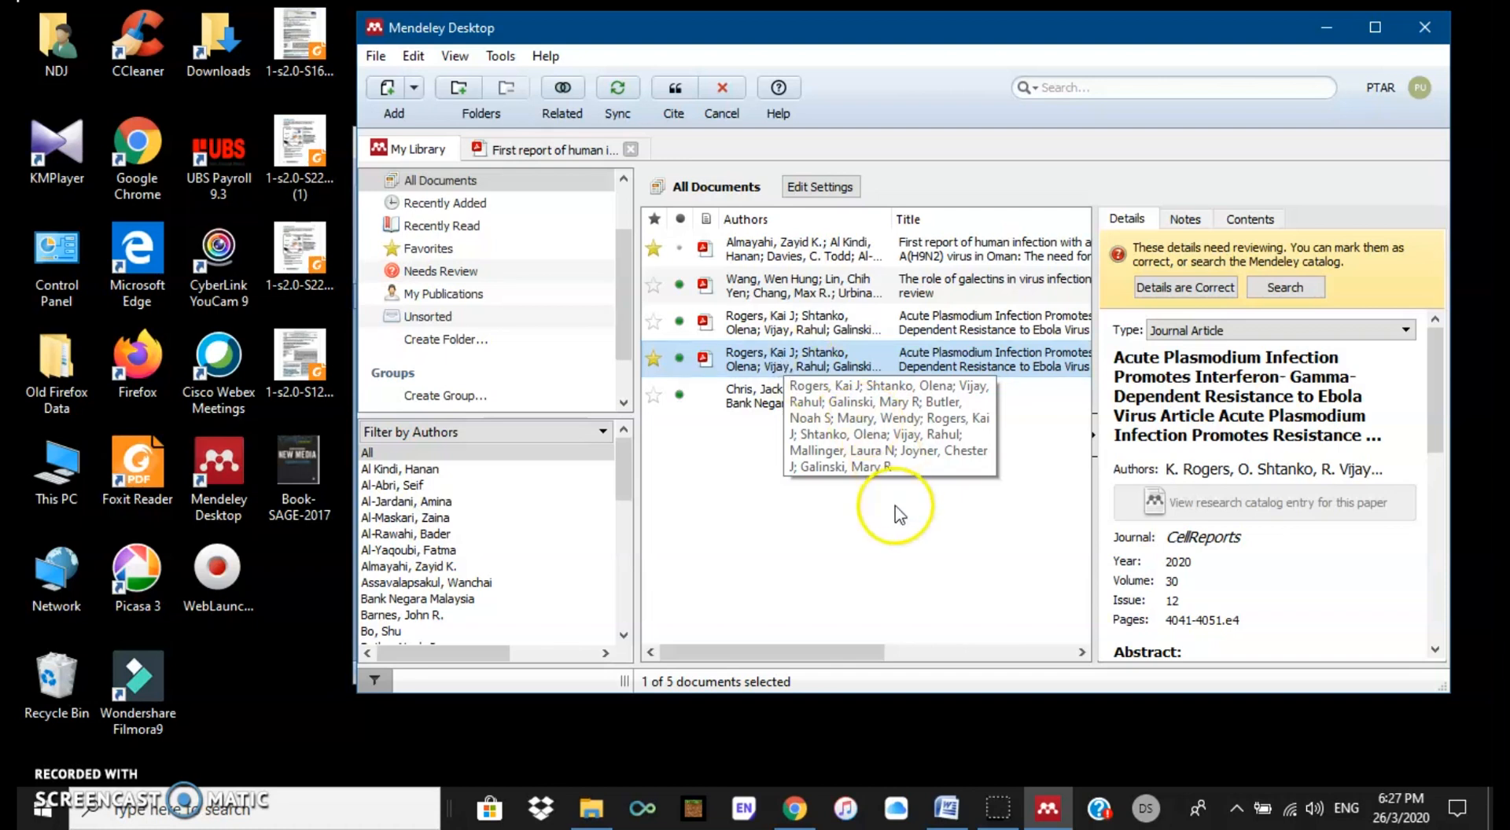
left_click(827, 365)
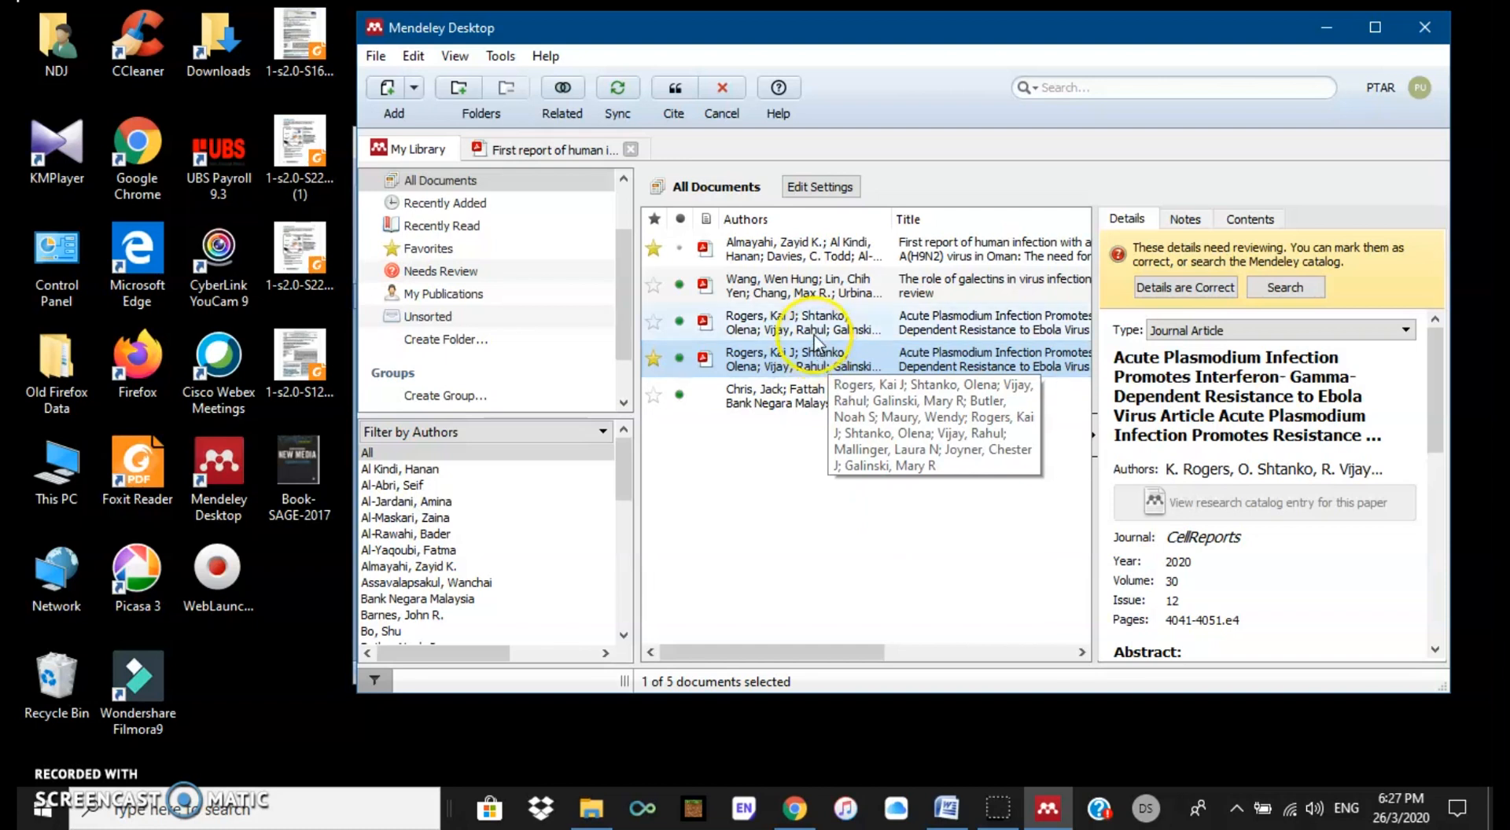
left_click(824, 285, "ctrl")
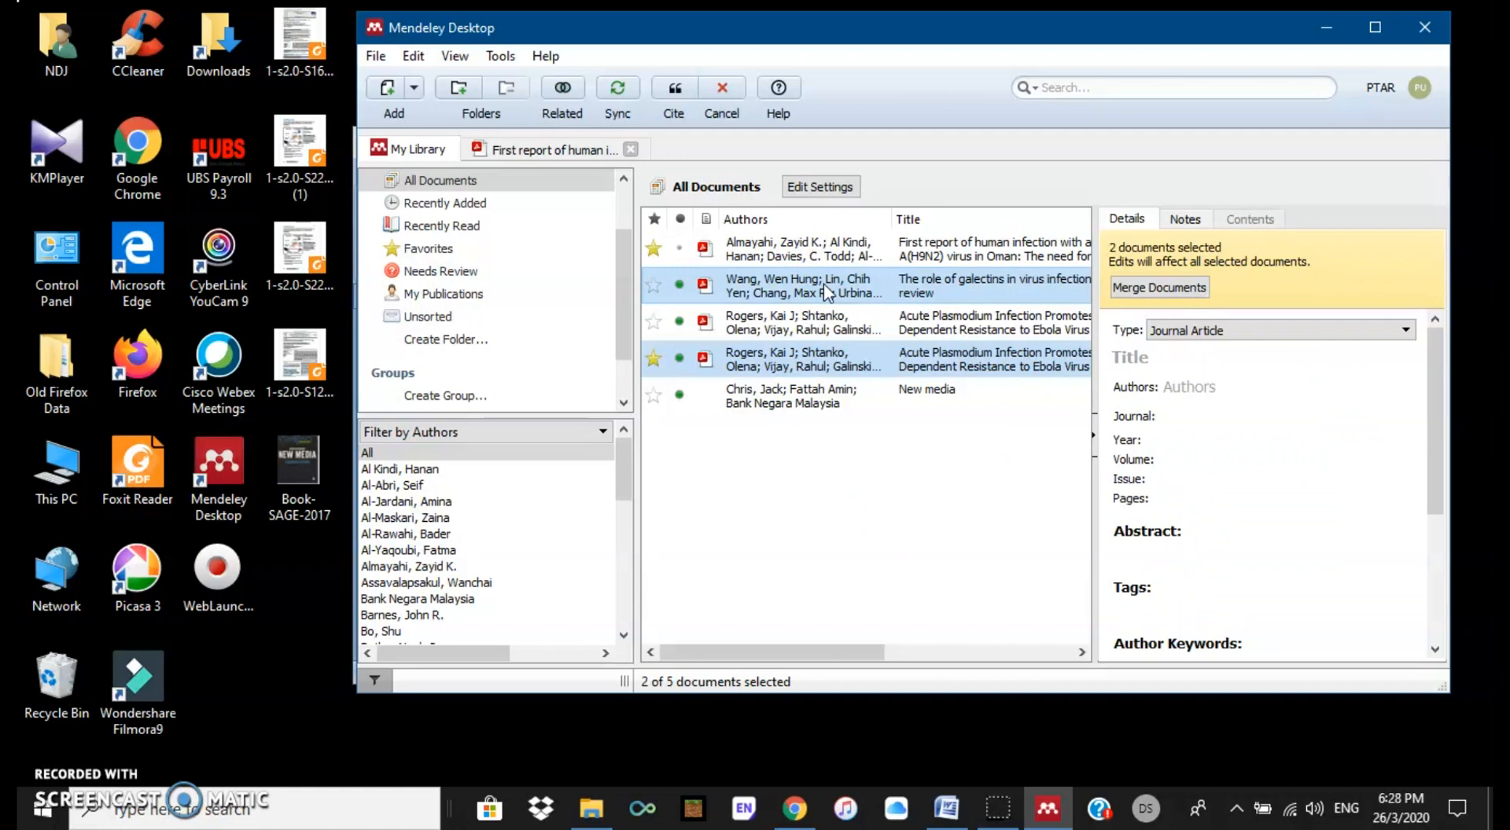
left_click(816, 326)
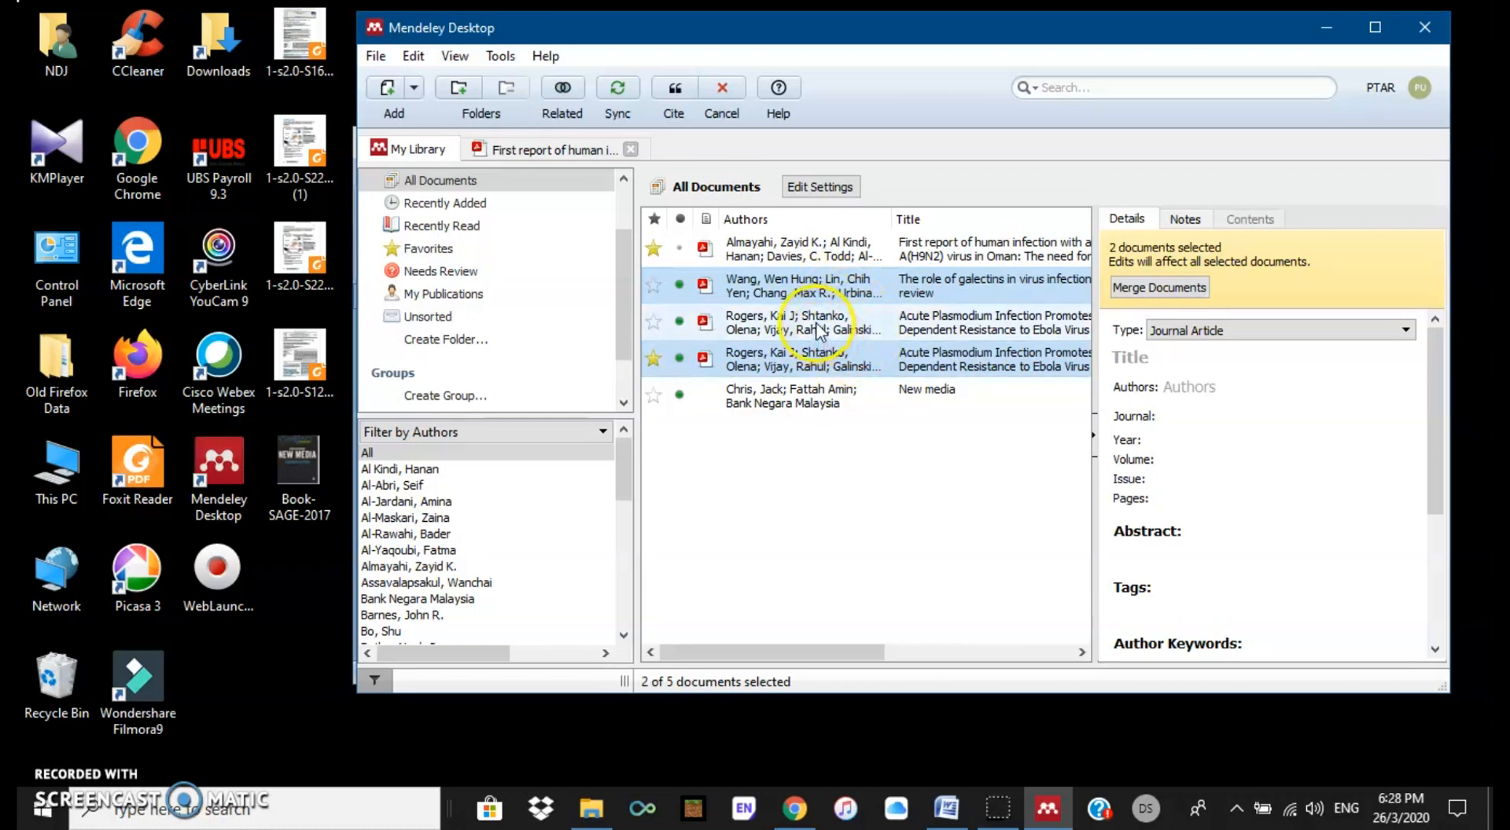
left_click(818, 326, "ctrl")
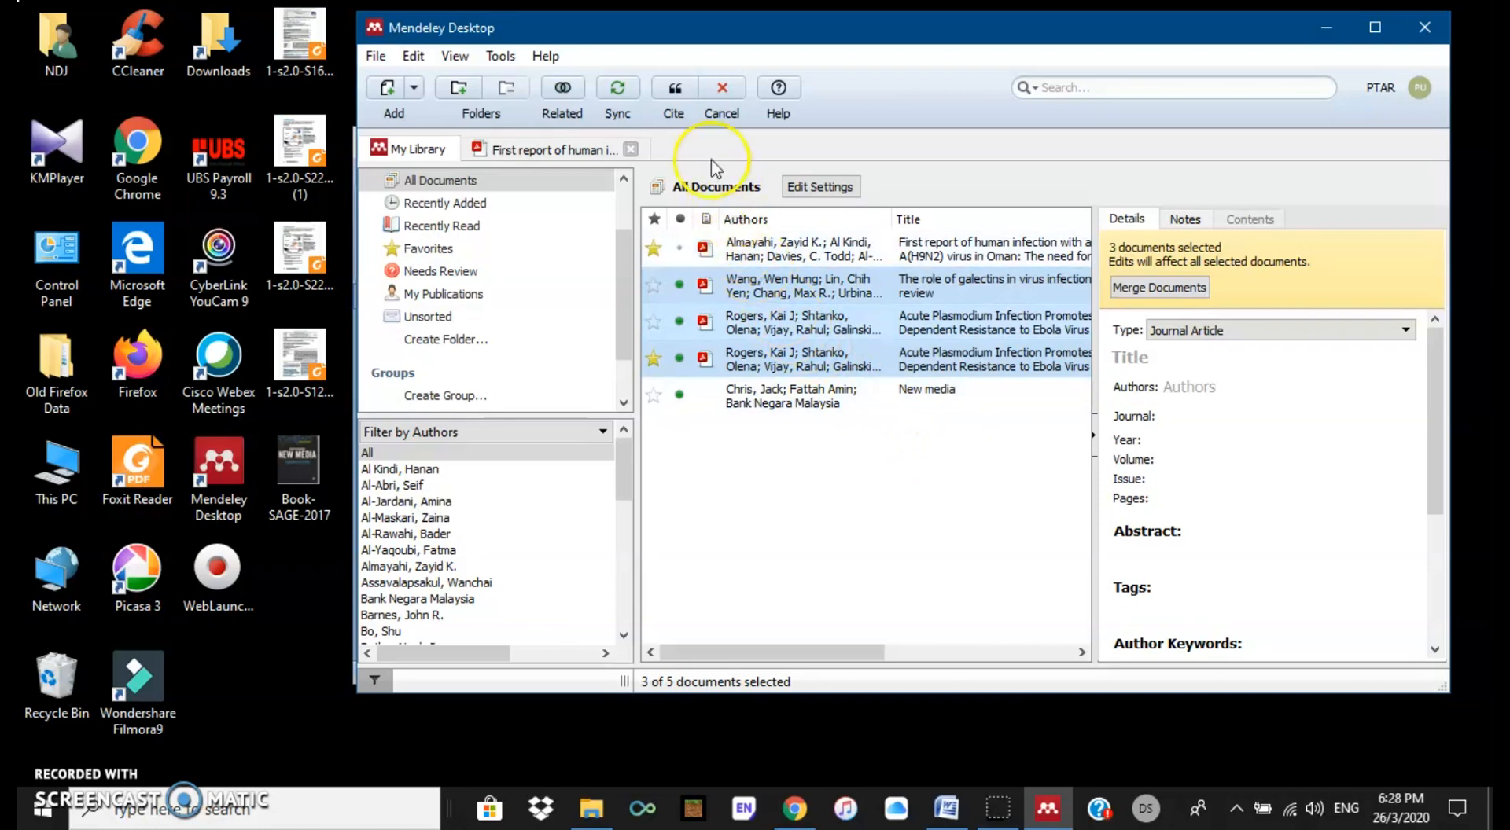
left_click(672, 97)
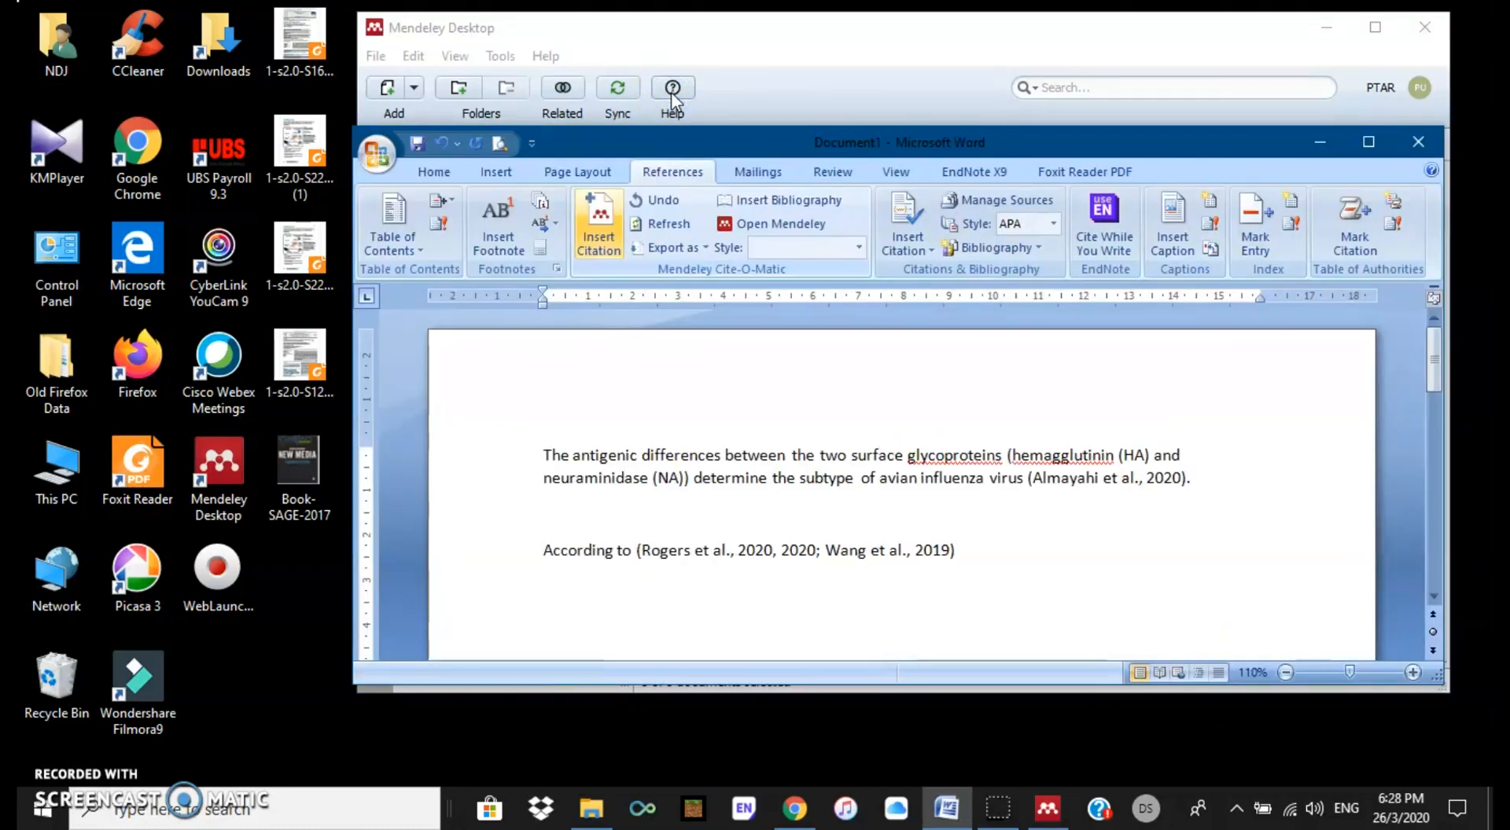
Step: Append ' mention about virus is .' after the Rogers and Wang citation
left_click(1093, 472)
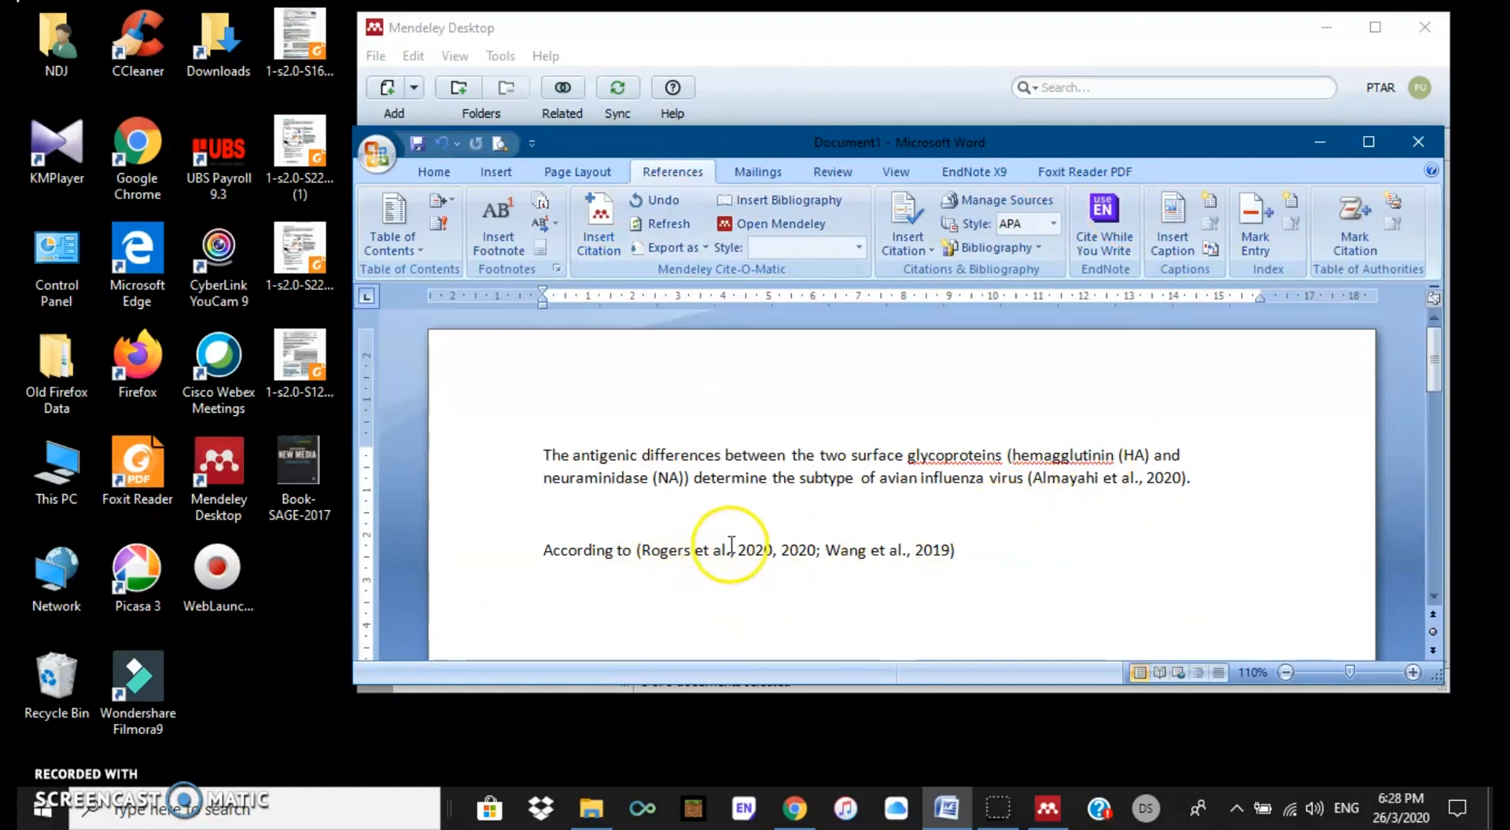
left_click(974, 551)
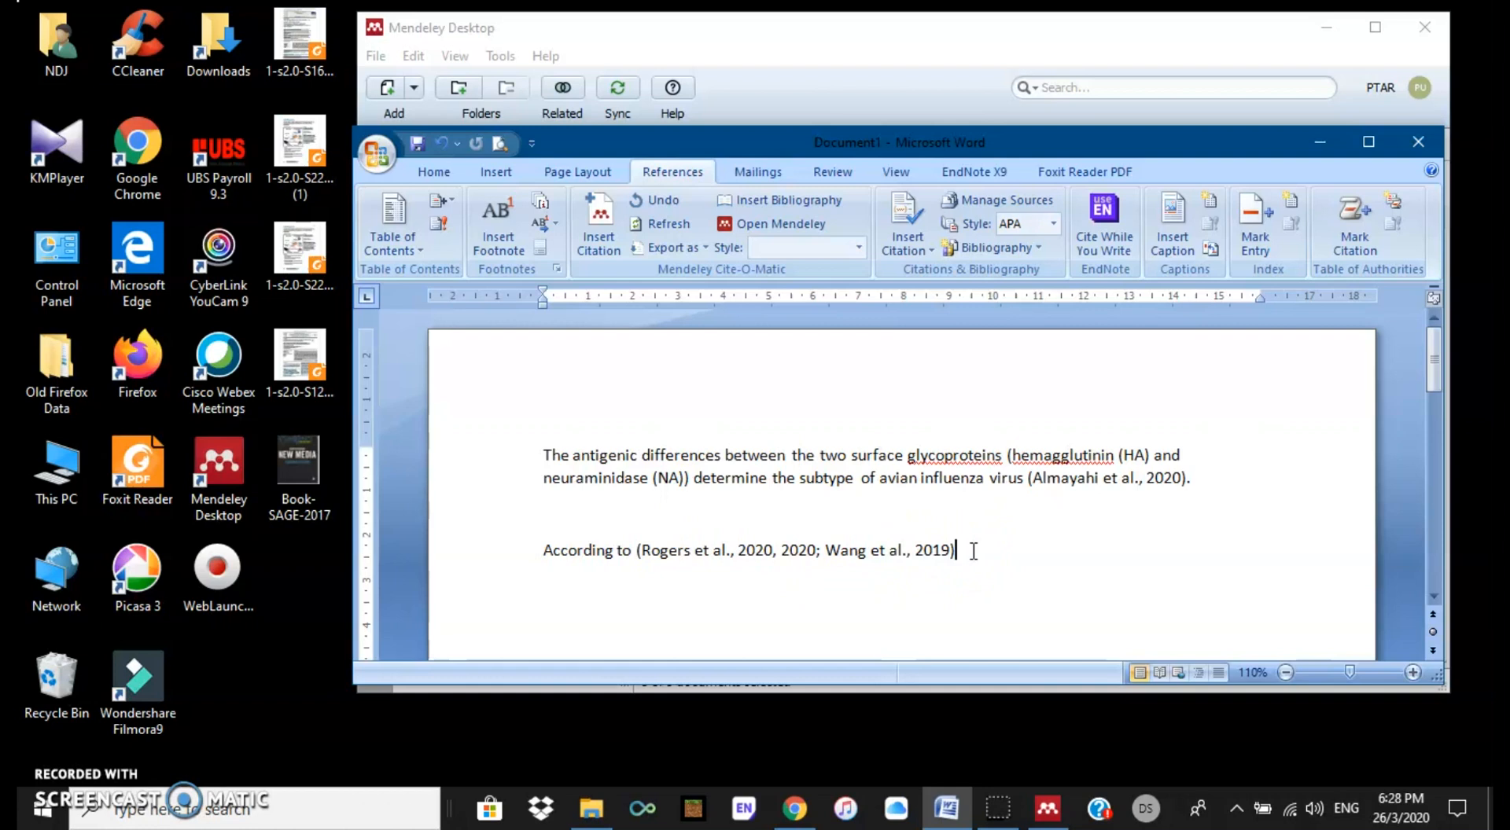
type("m")
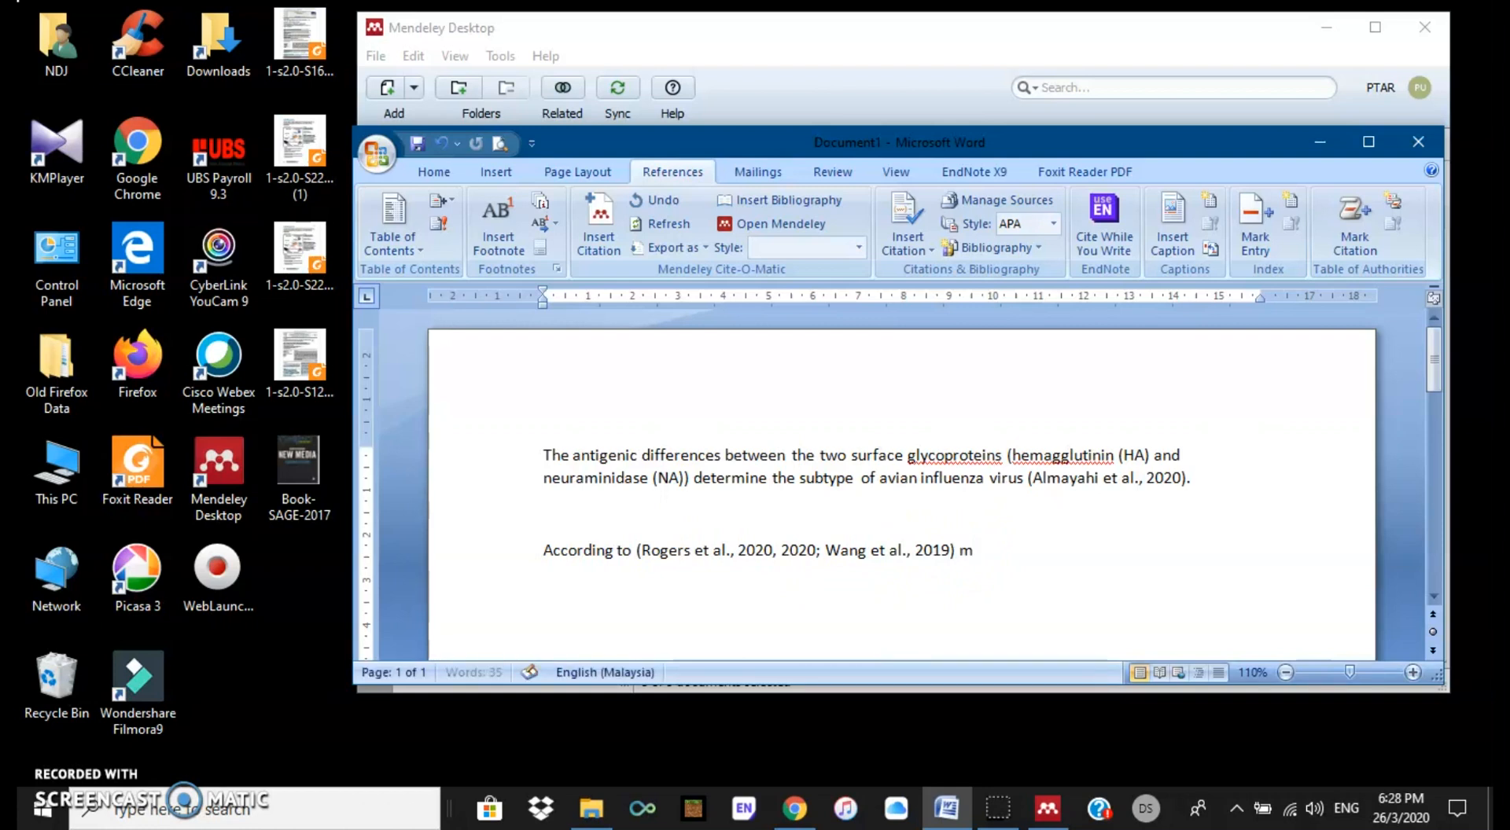
type("ention about virus")
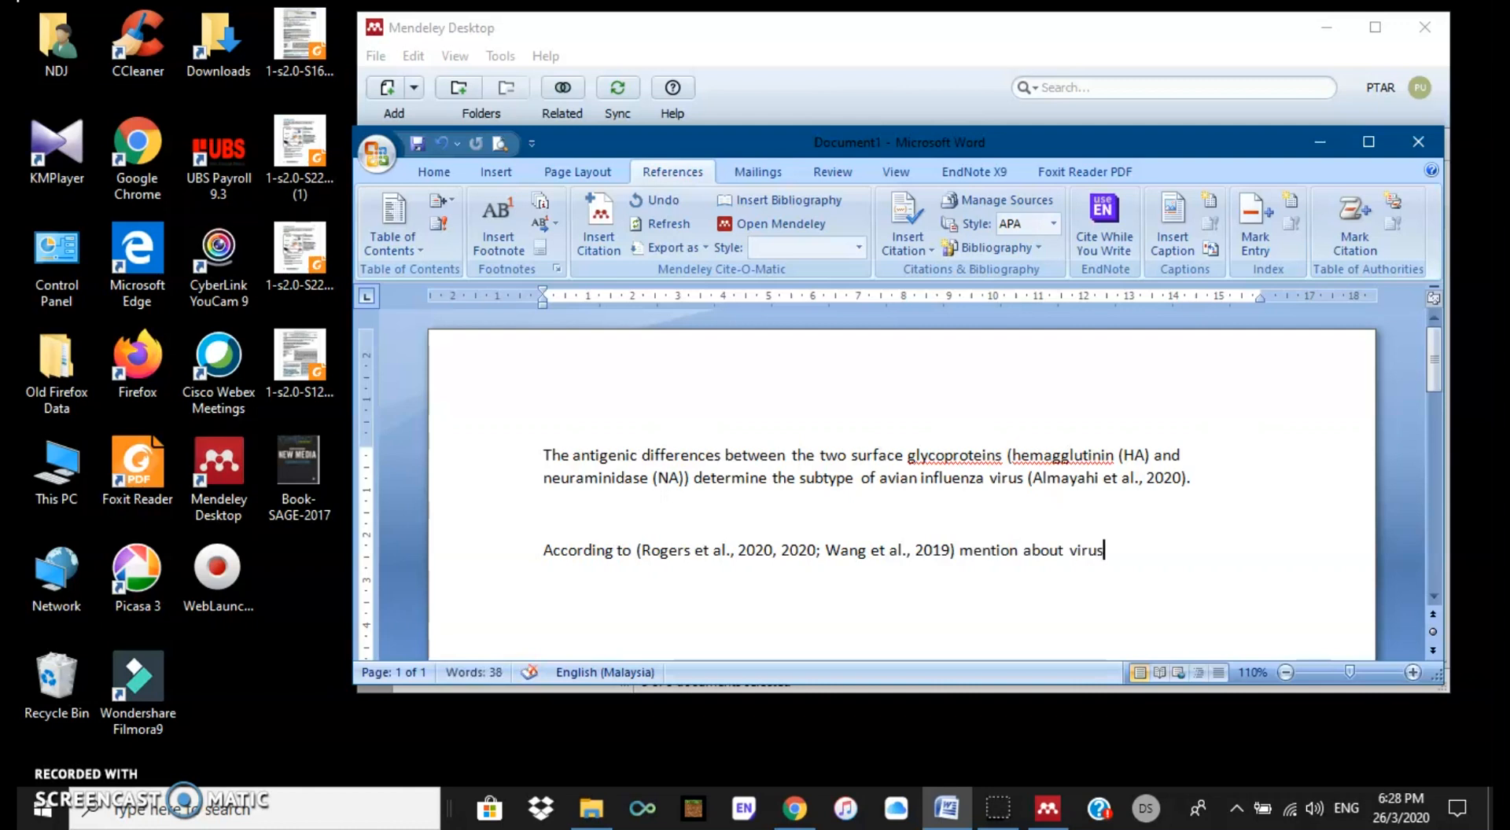
type(" is .")
Step: Start a new line below that sentence reading 'Study by'
scroll(960, 556, "down", 1)
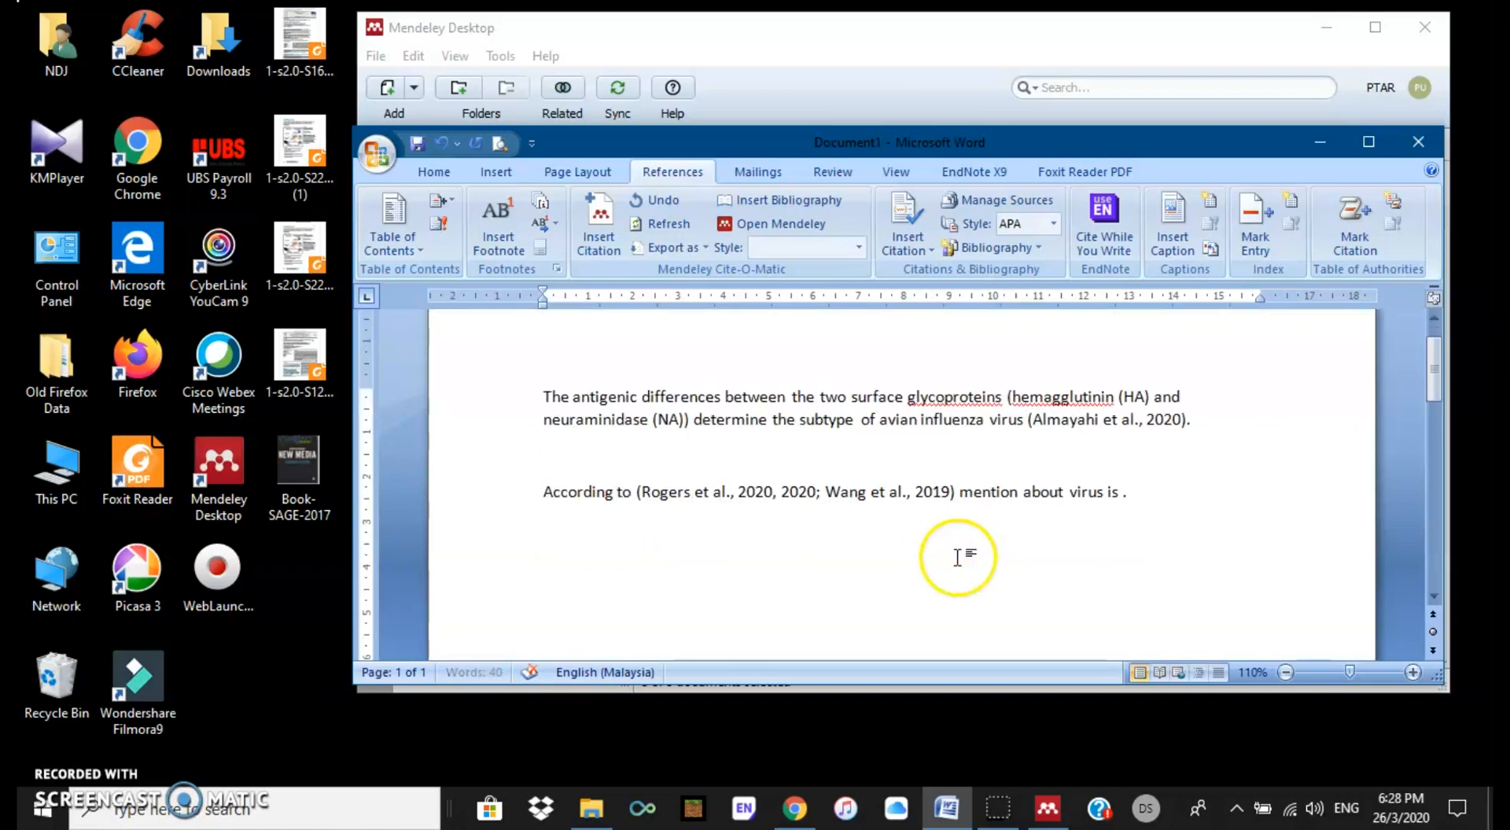
left_click(656, 563)
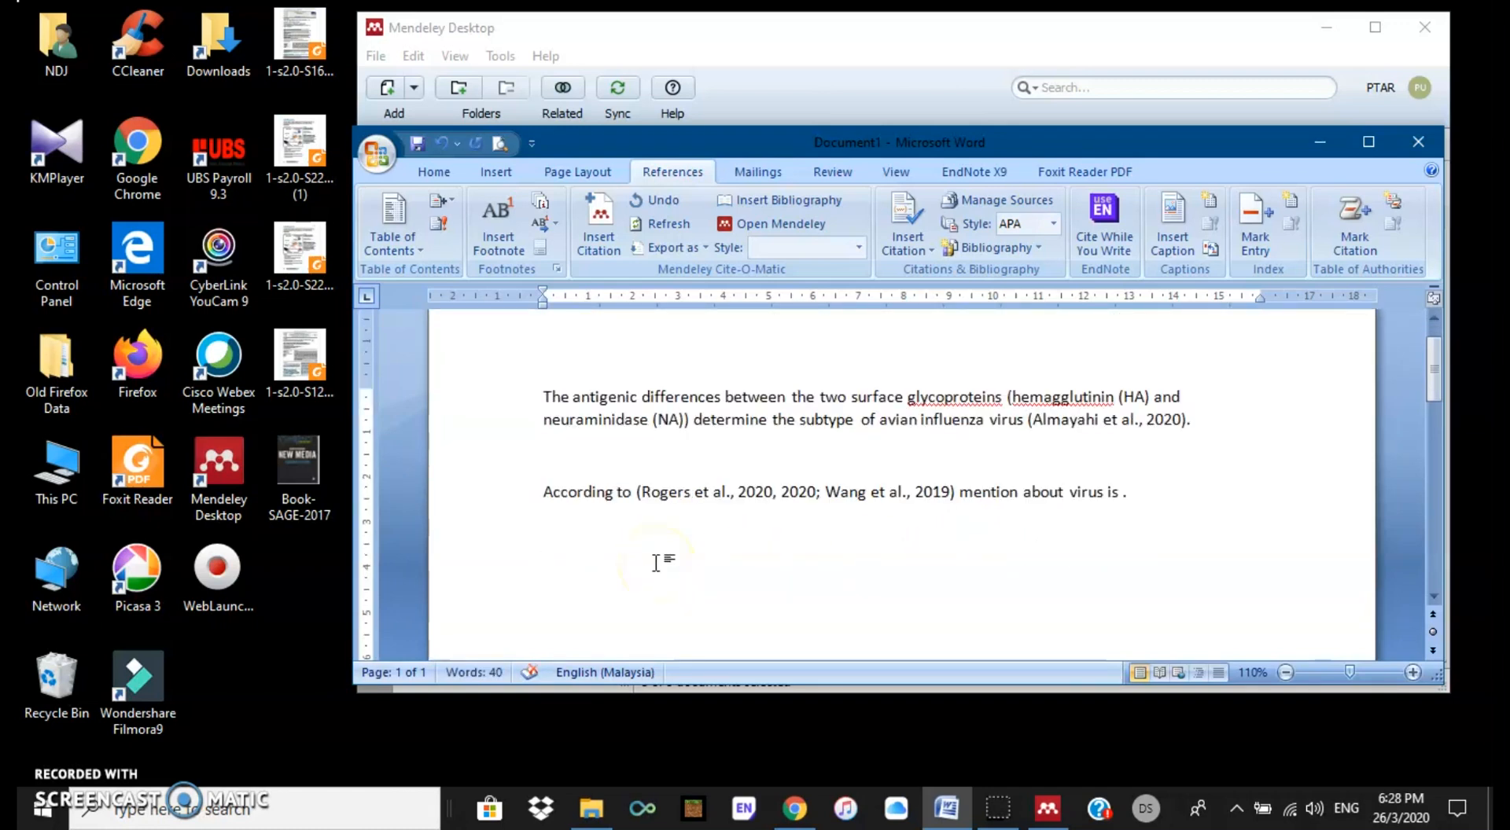
type("Study by")
left_click(682, 551)
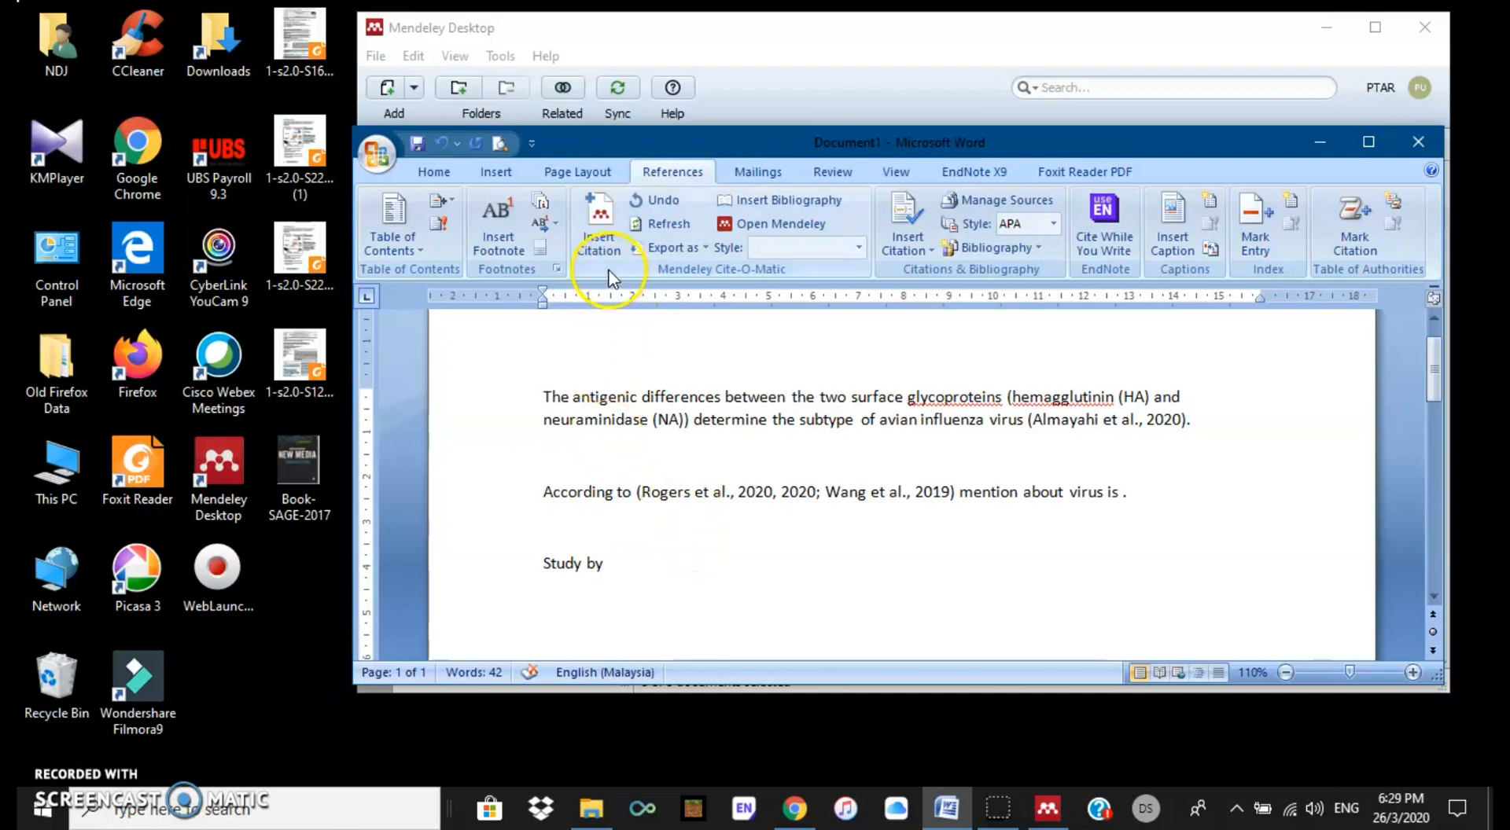
Step: Search the Mendeley library and cite the Wang 2019 galectins review after 'Study by'
left_click(602, 228)
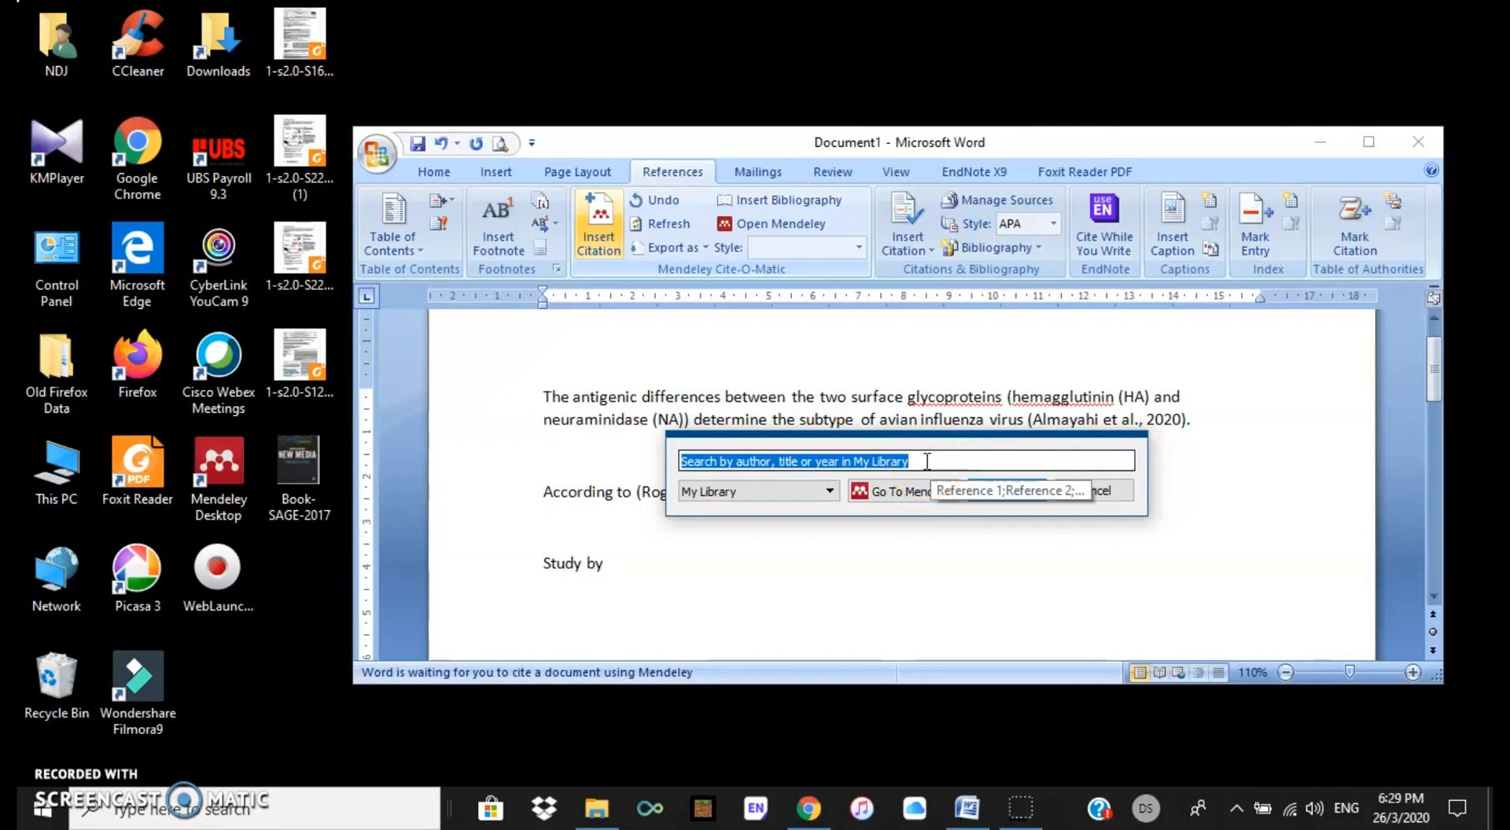
type("fatt")
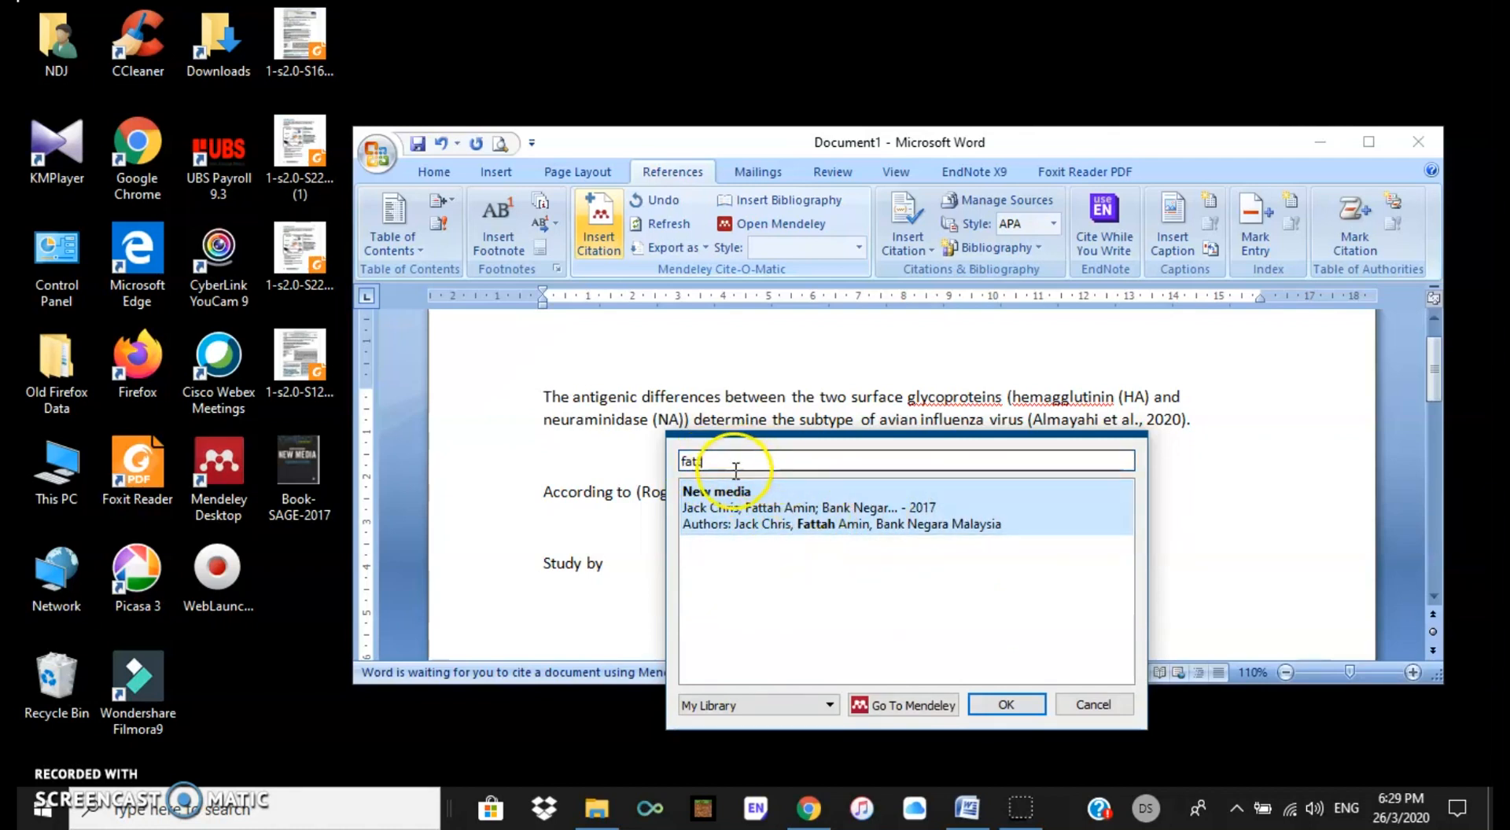
left_click_drag(754, 464, 681, 458)
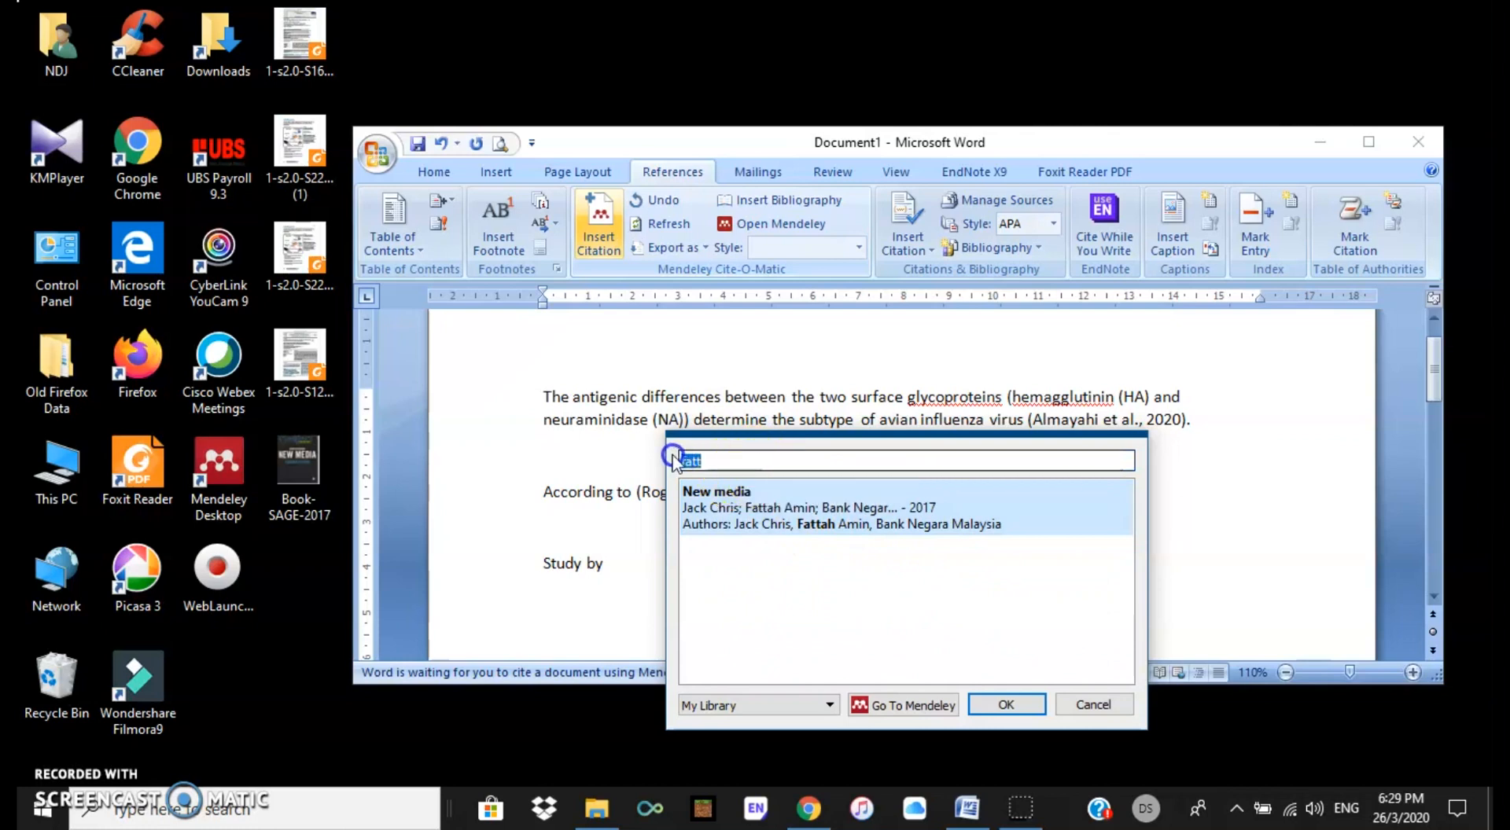
type("20")
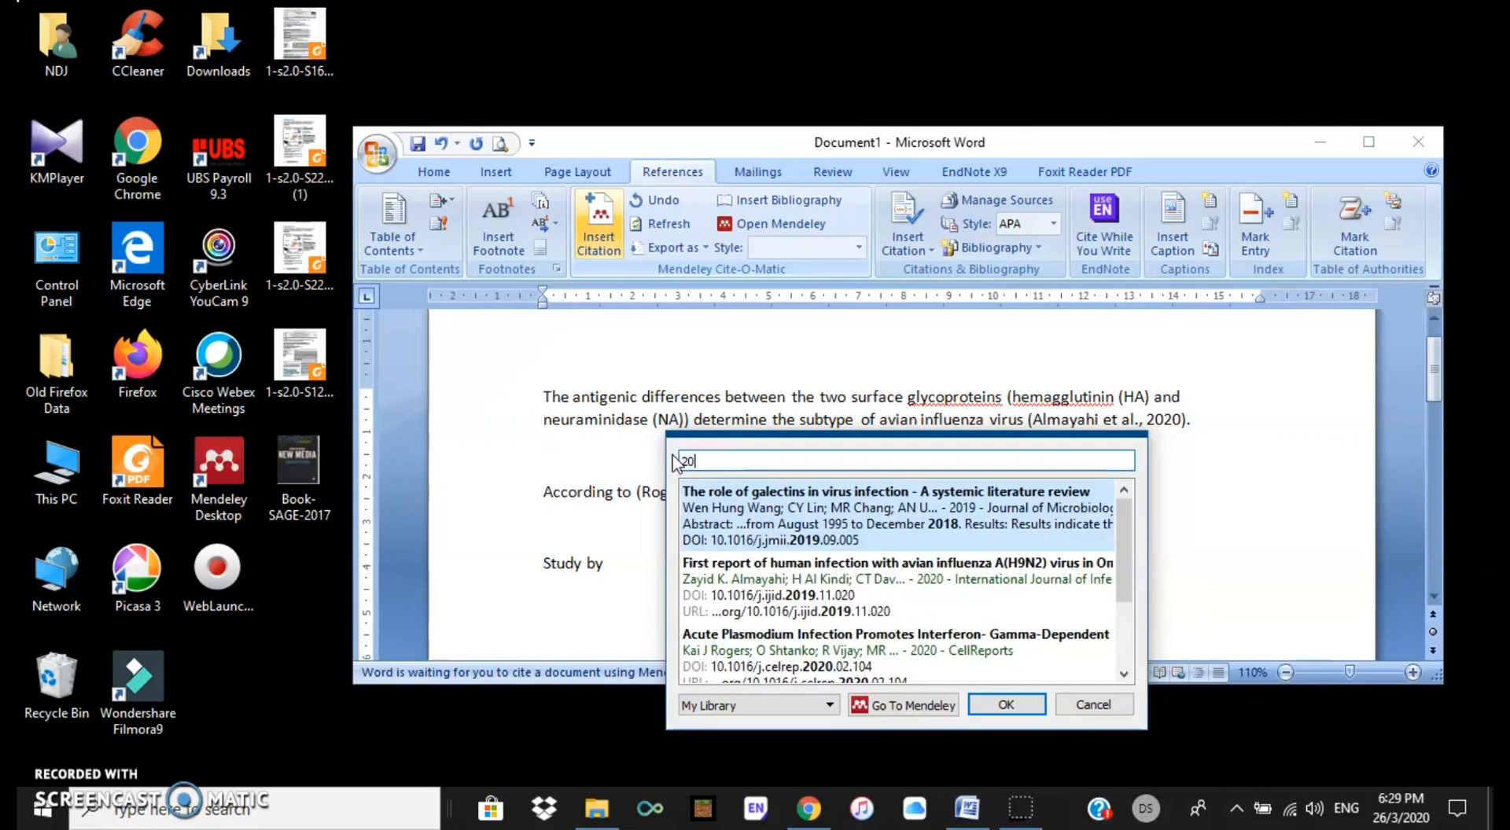
type("20")
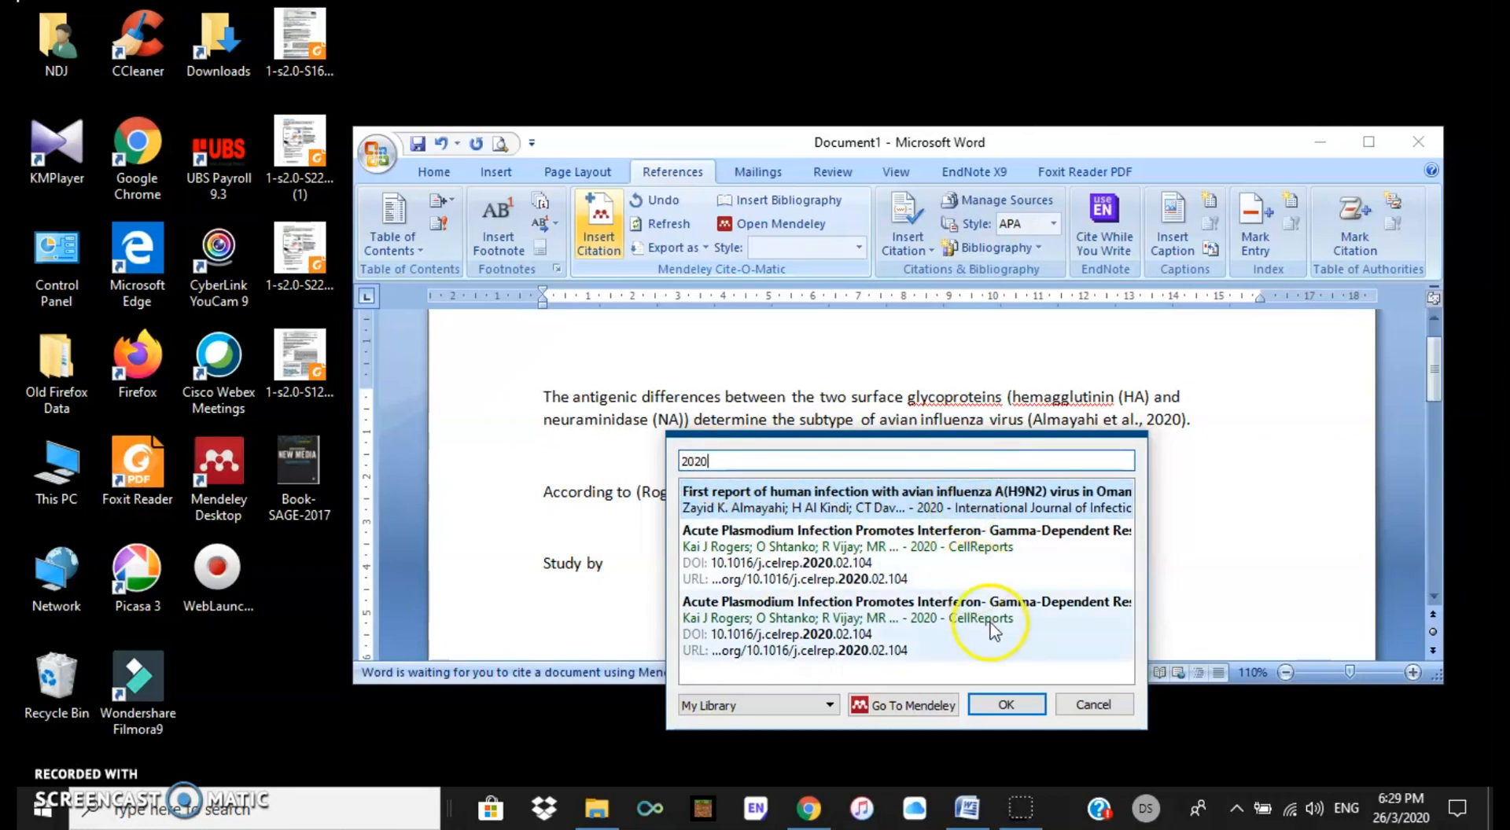
left_click(924, 555)
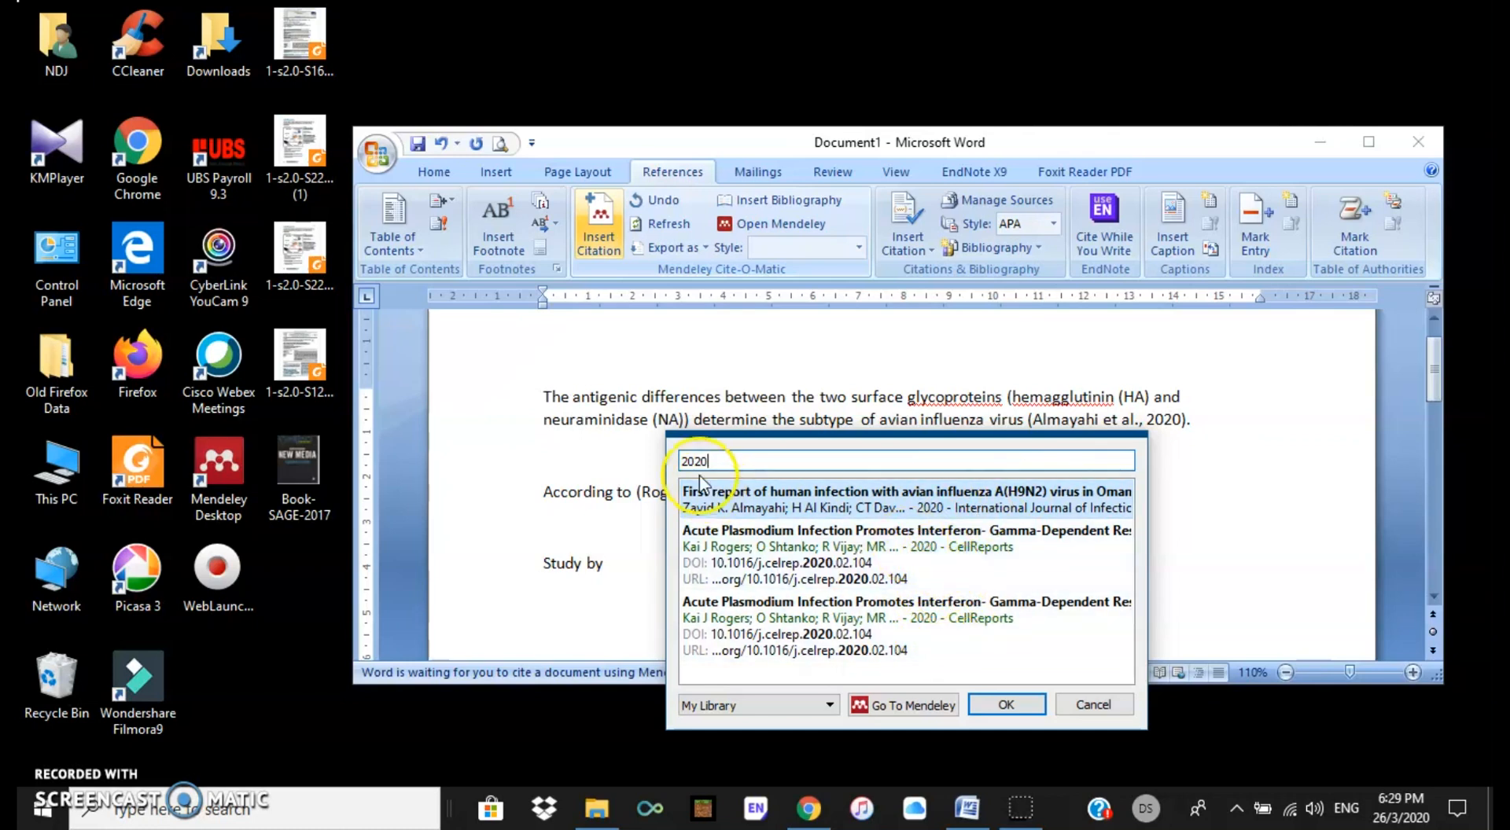
left_click_drag(747, 459, 622, 449)
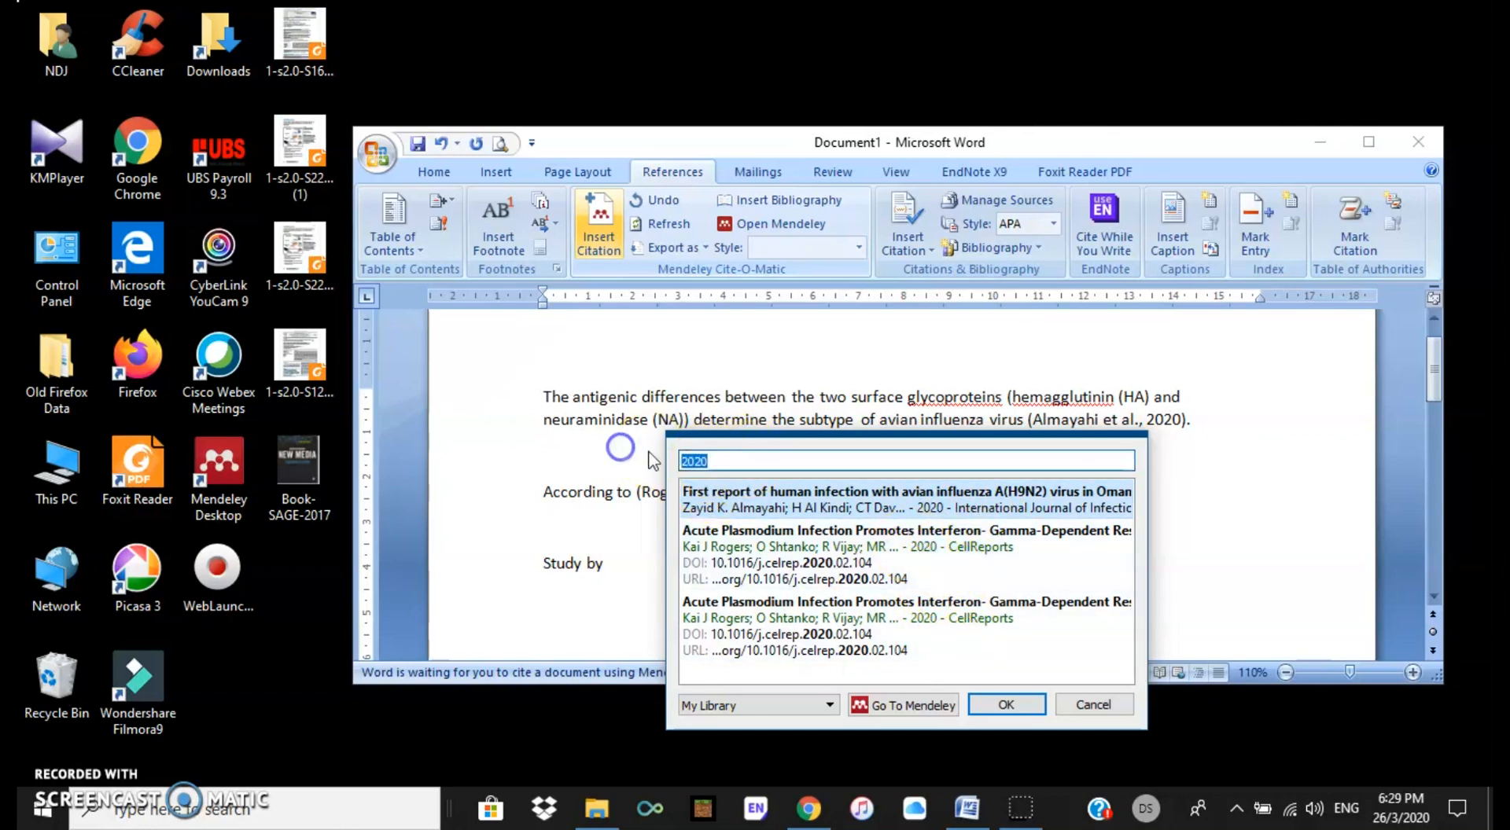
type("virus")
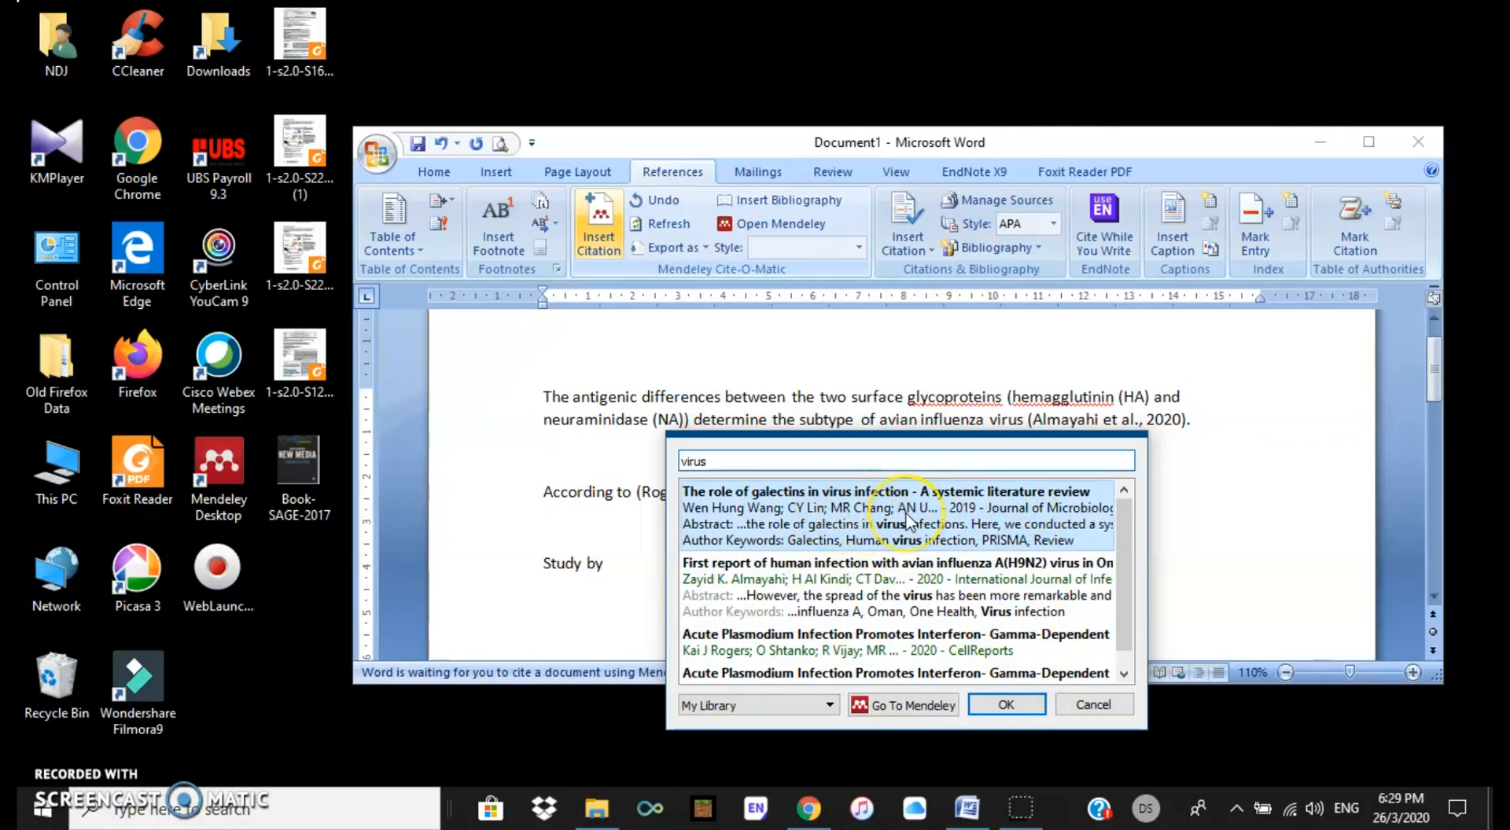
left_click(986, 544)
left_click(951, 507)
left_click(1006, 490)
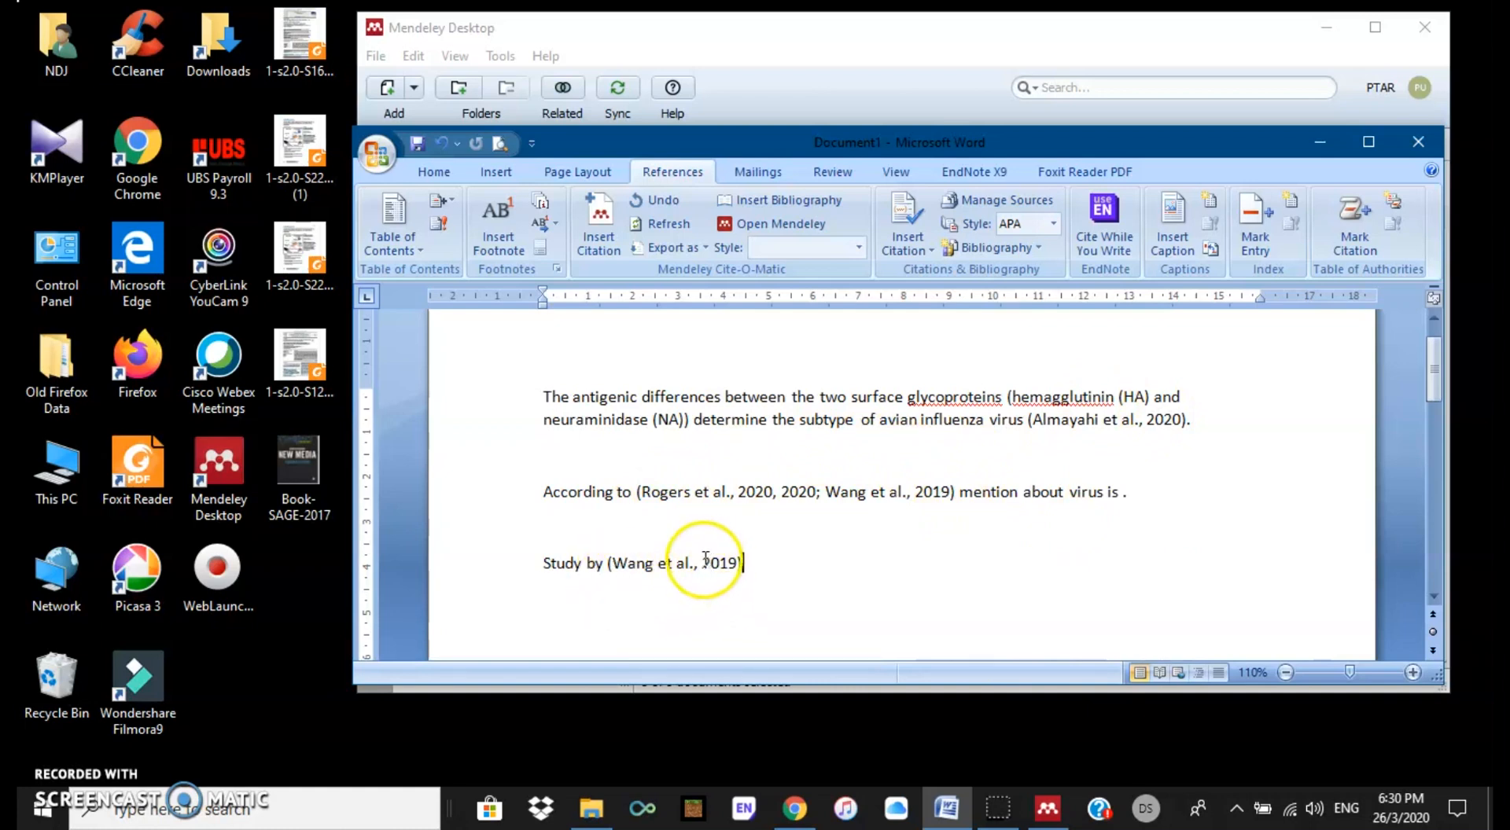
Step: Zoom the page to 130% and put the cursor at the Wang citation's opening bracket
left_click(1412, 672)
left_click(1412, 672)
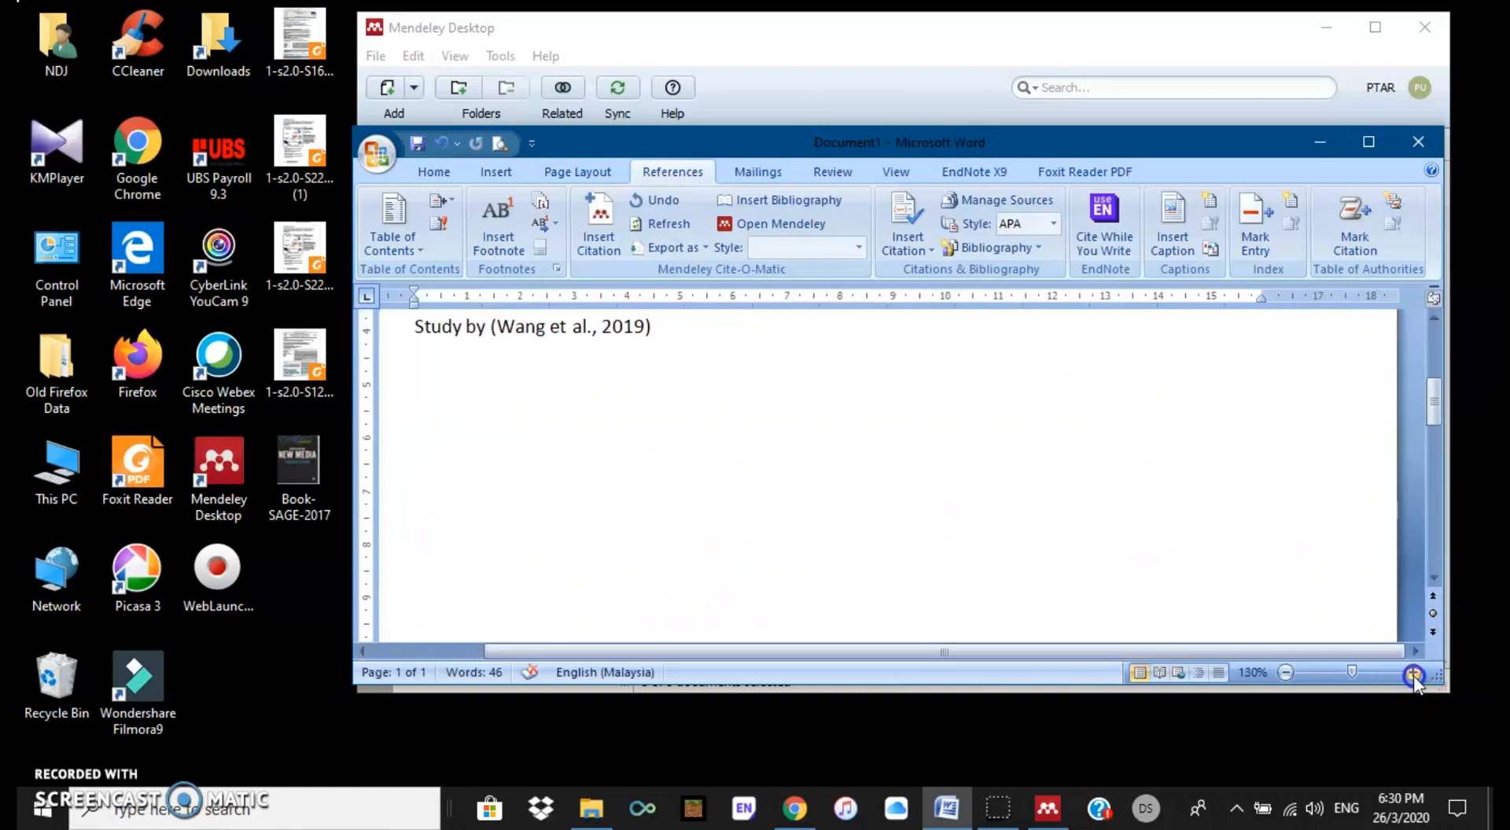
scroll(718, 533, "up", 1)
left_click(608, 391)
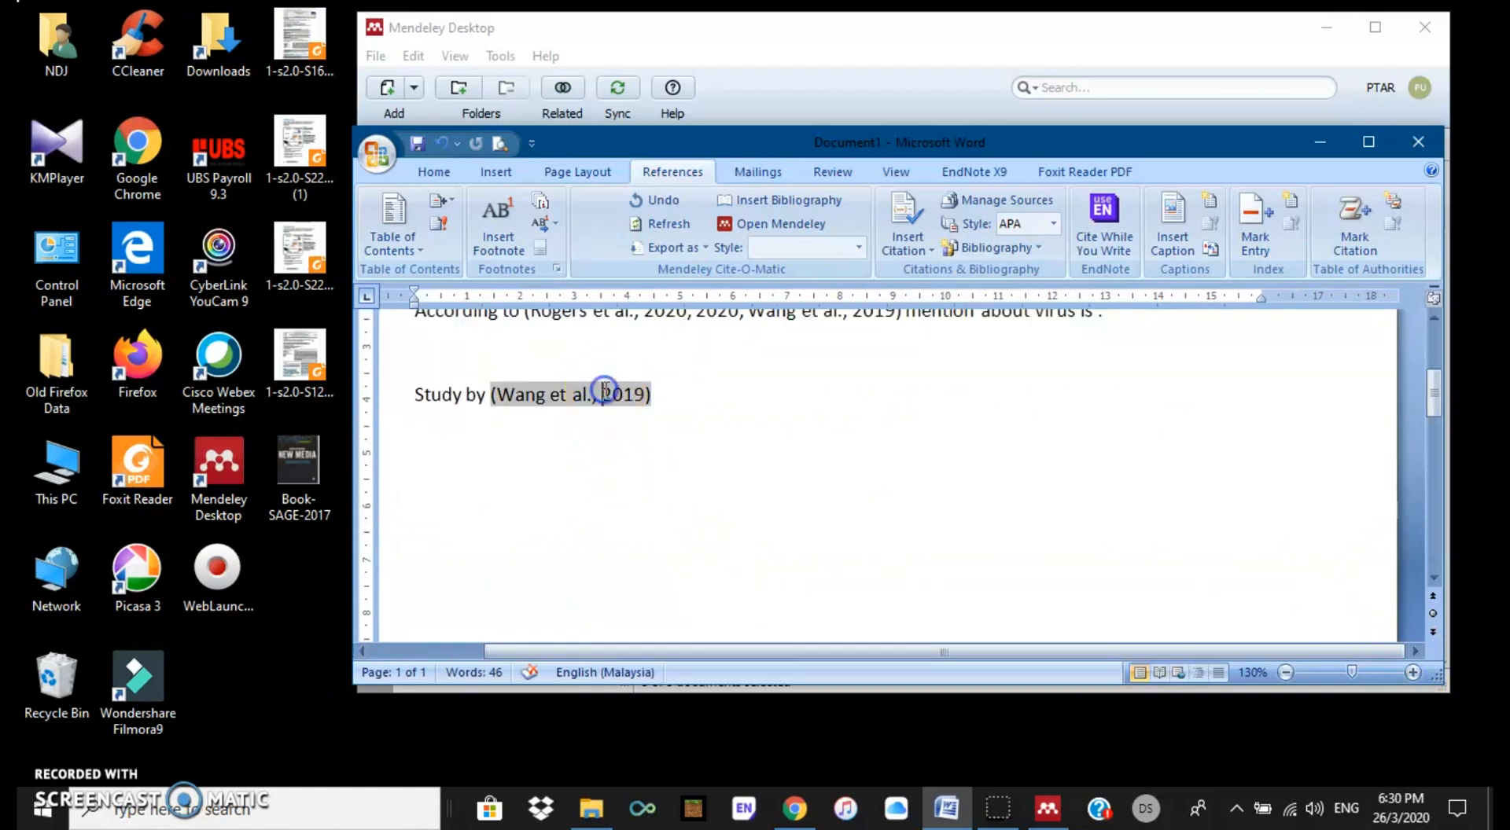
left_click(496, 393)
Step: Remove the opening bracket and comma so it reads 'Wang et al. (2019)', keeping the manual edit
key("BackSpace")
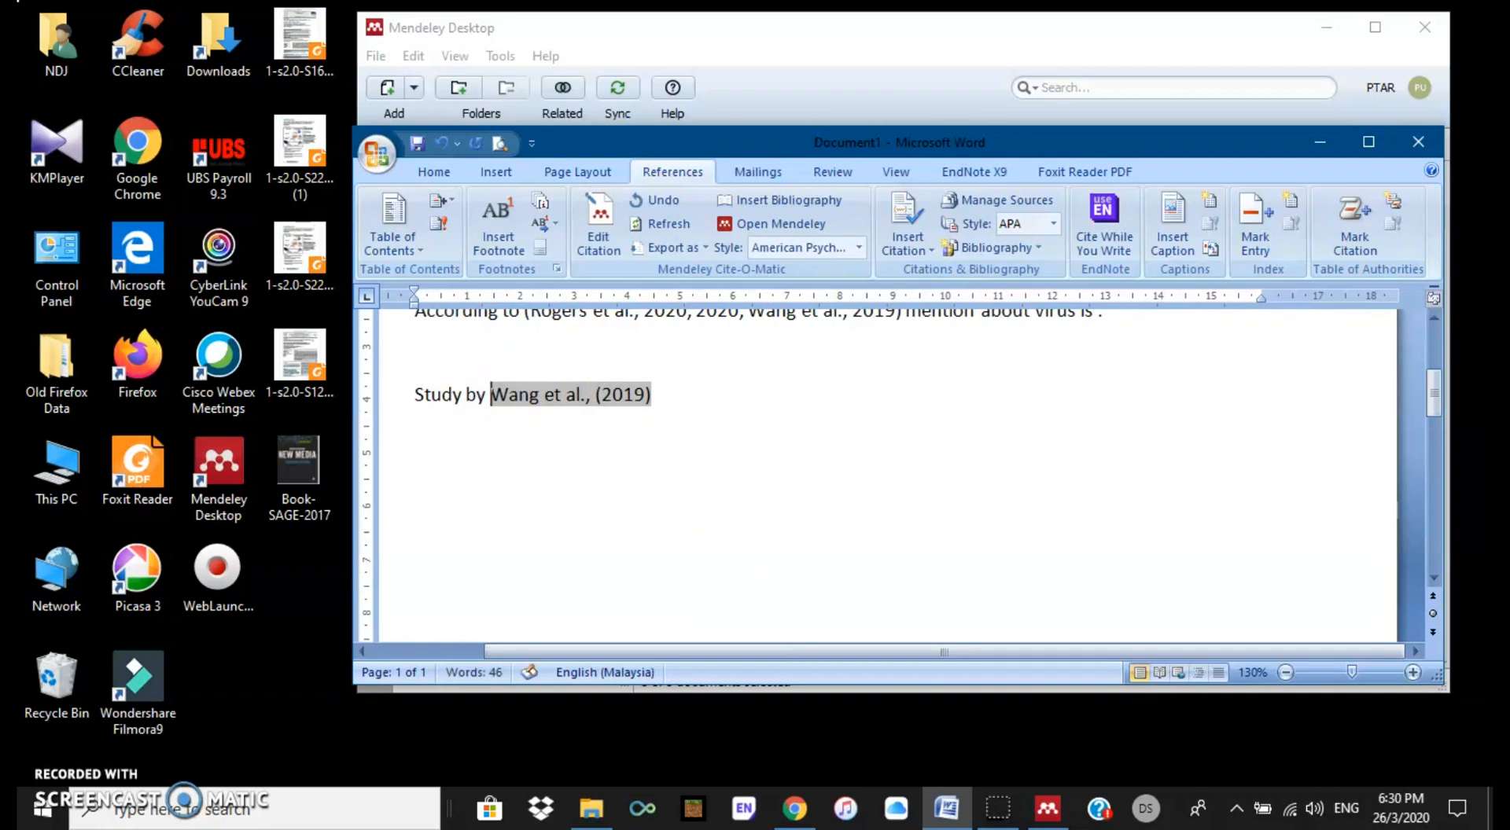
left_click(592, 393)
key("BackSpace")
left_click(682, 421)
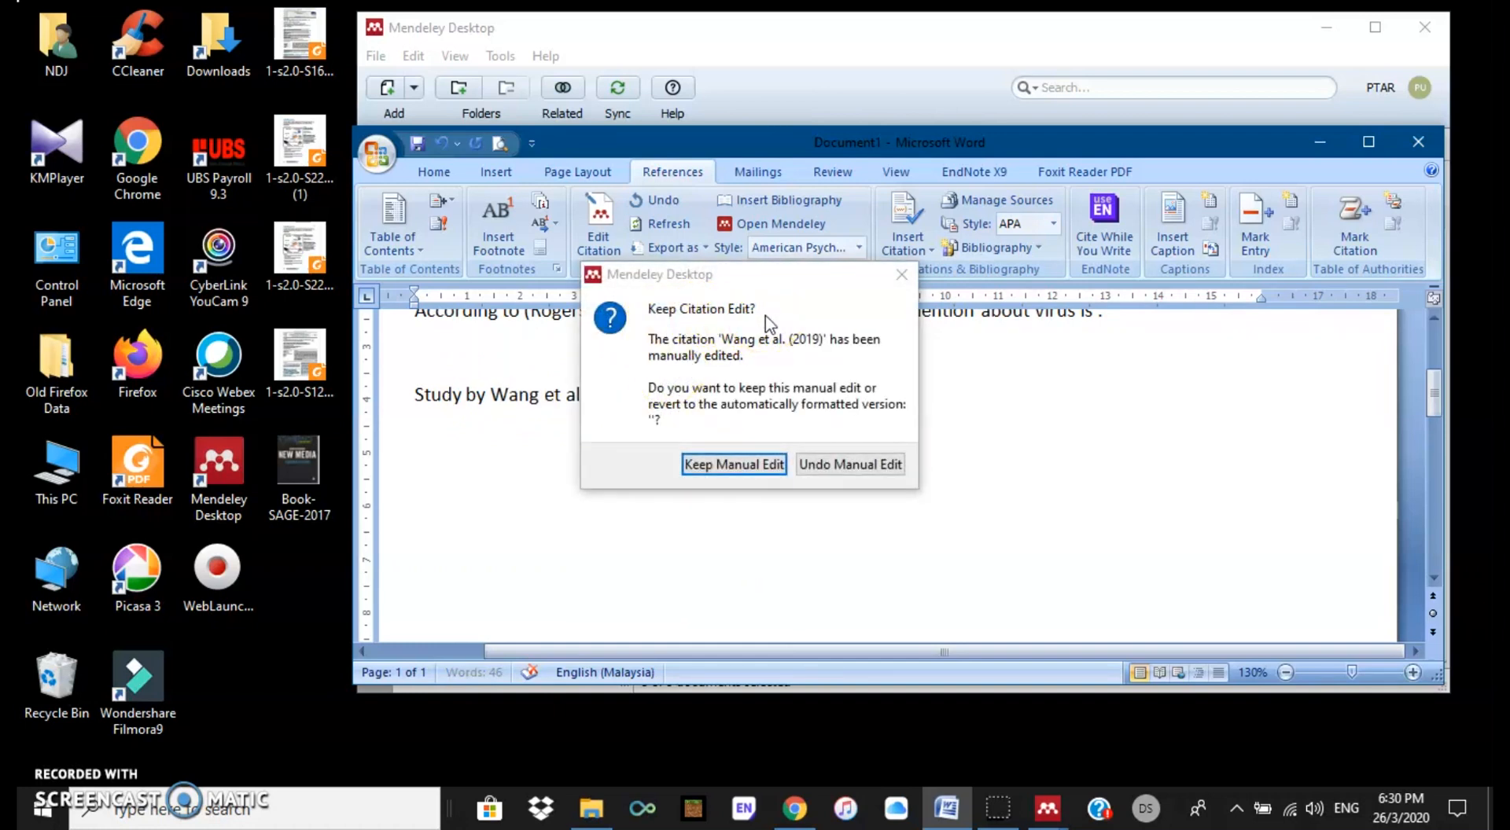
left_click(715, 465)
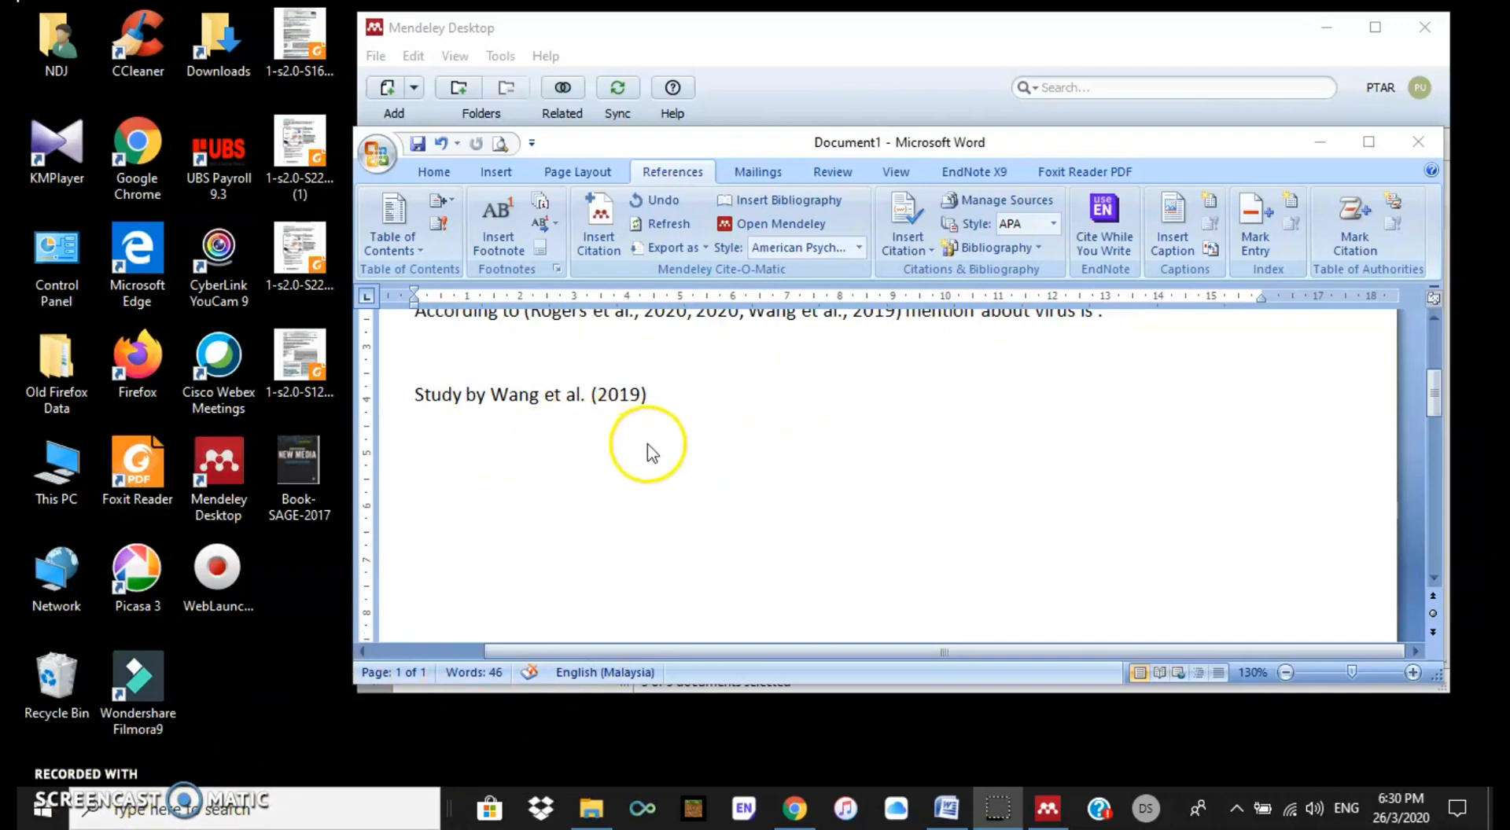
left_click(672, 397)
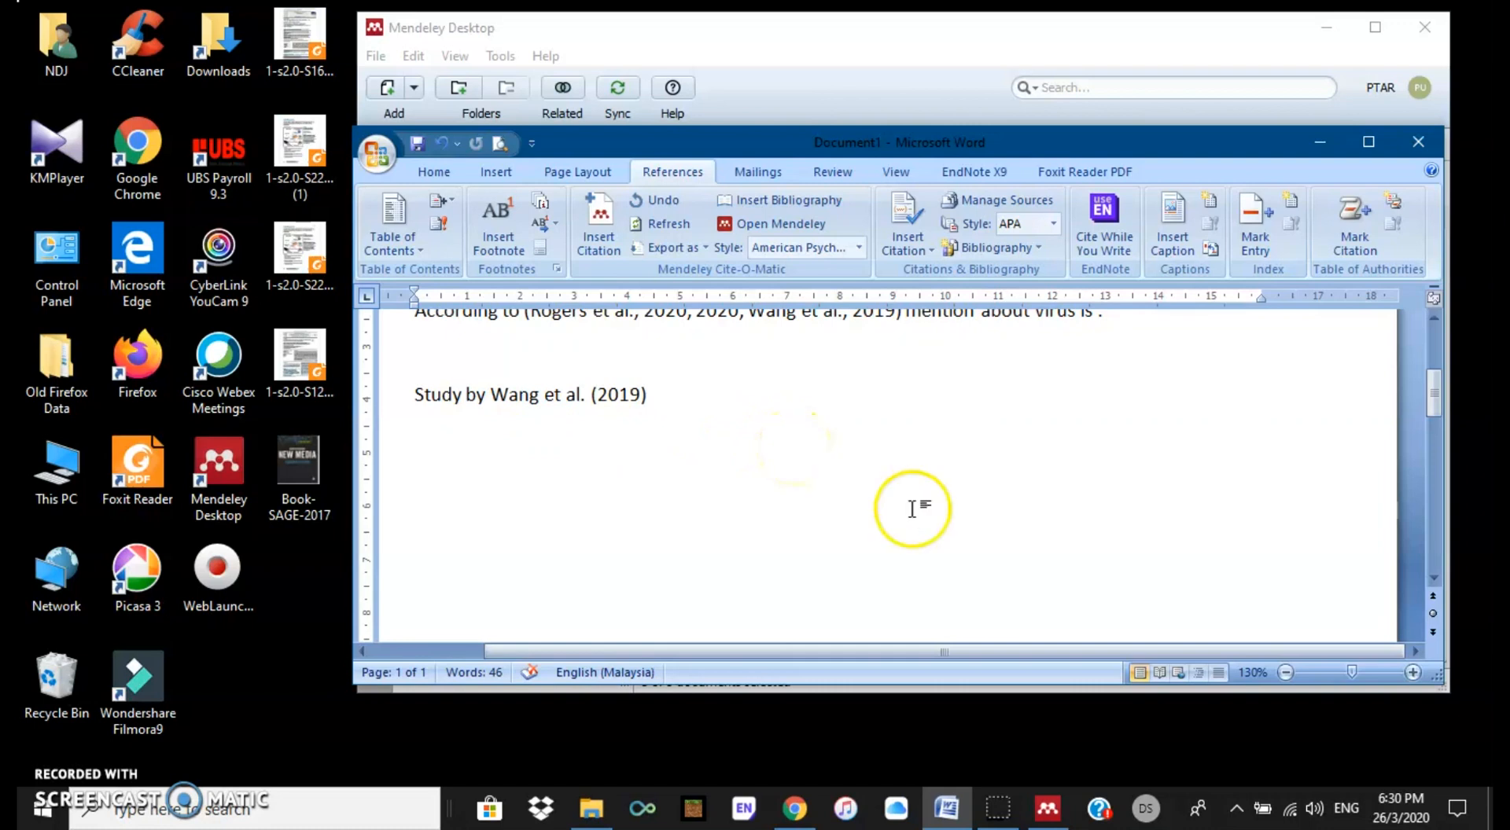
Step: Insert a Works Cited bibliography block and rename its heading to 'References'
left_click(1040, 247)
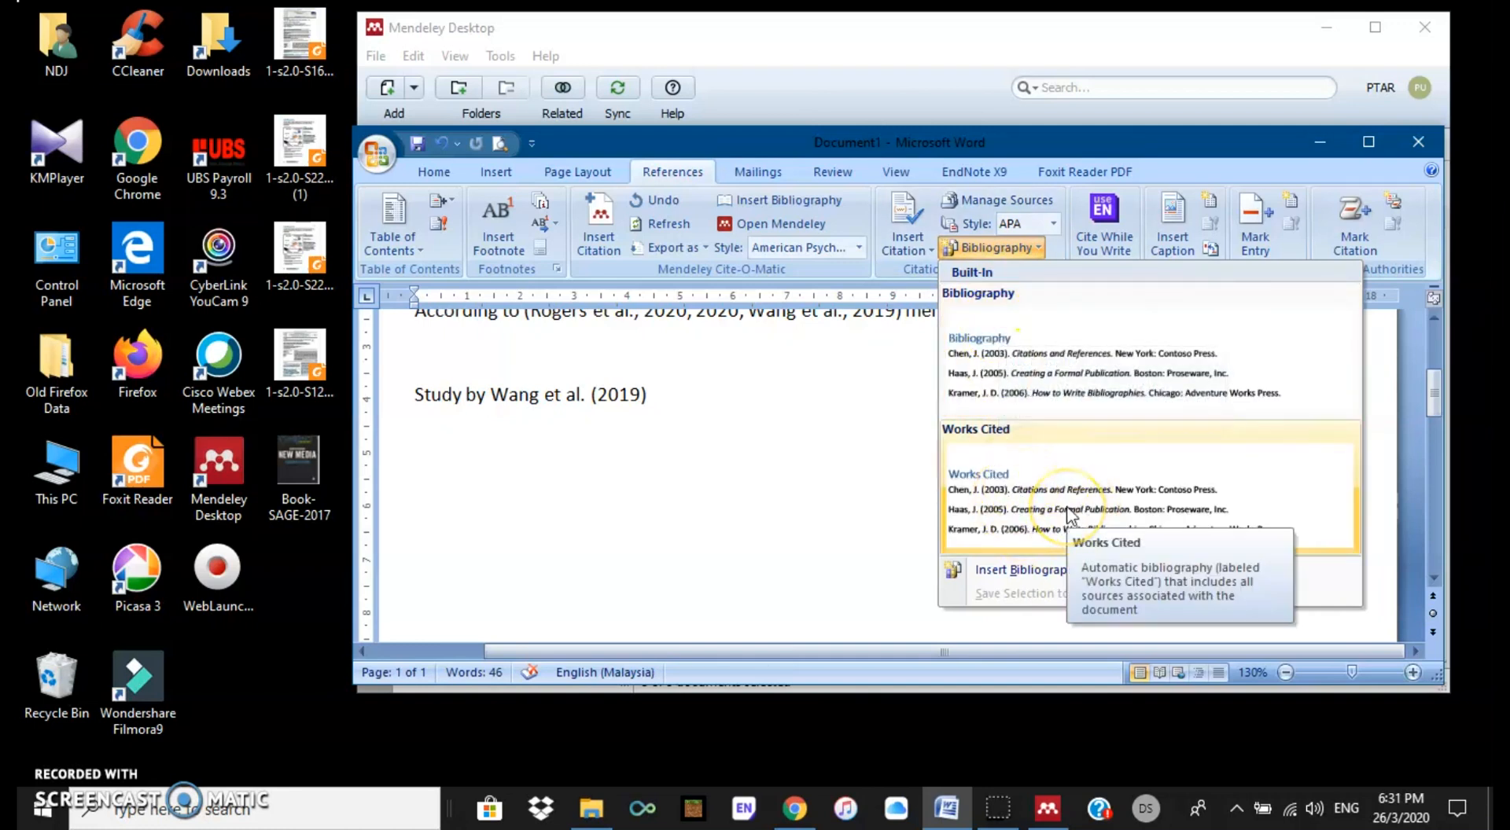
left_click(1010, 483)
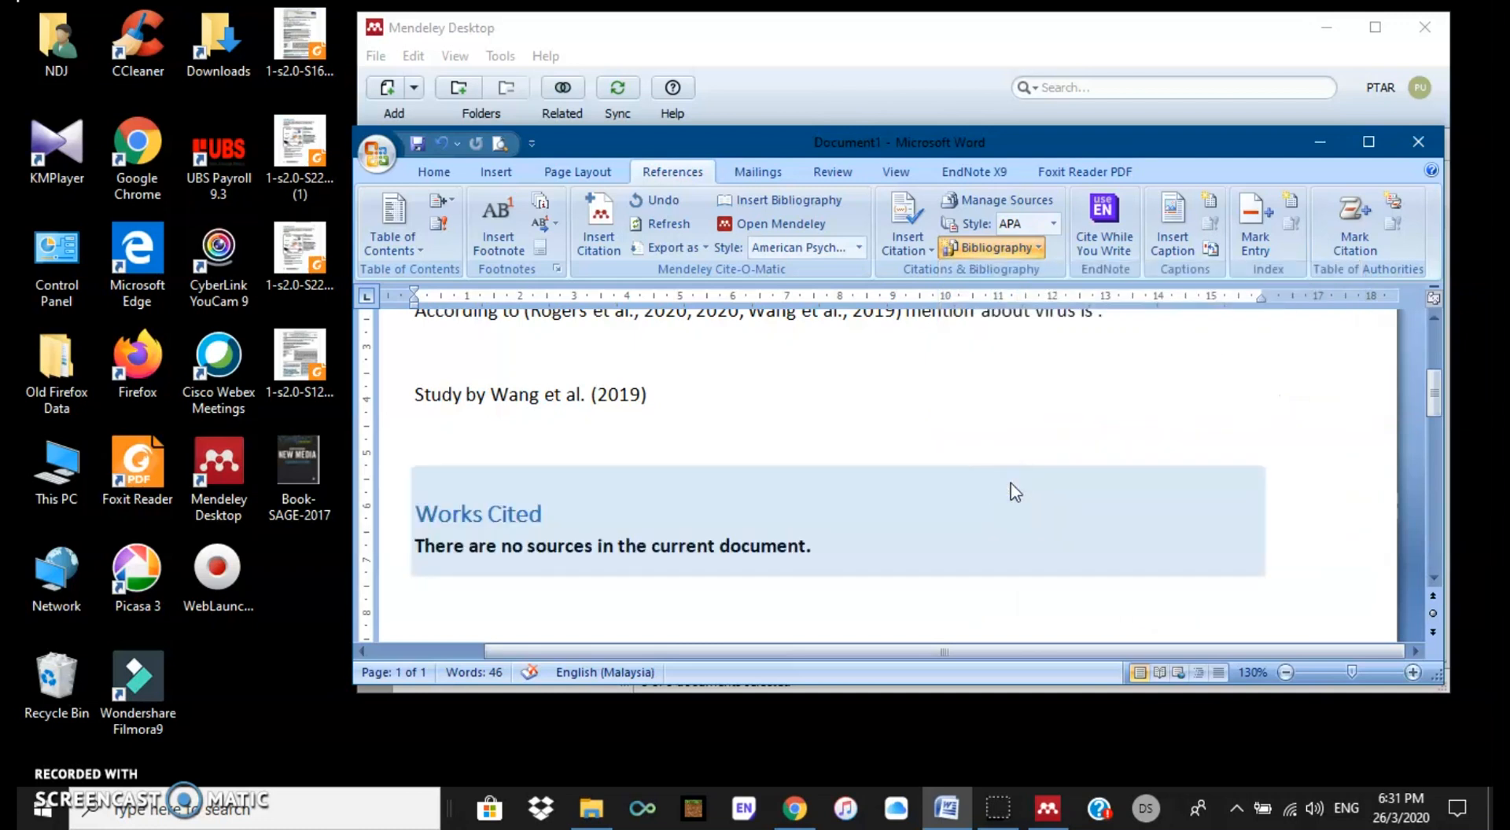
left_click(559, 515)
left_click_drag(559, 515, 427, 509)
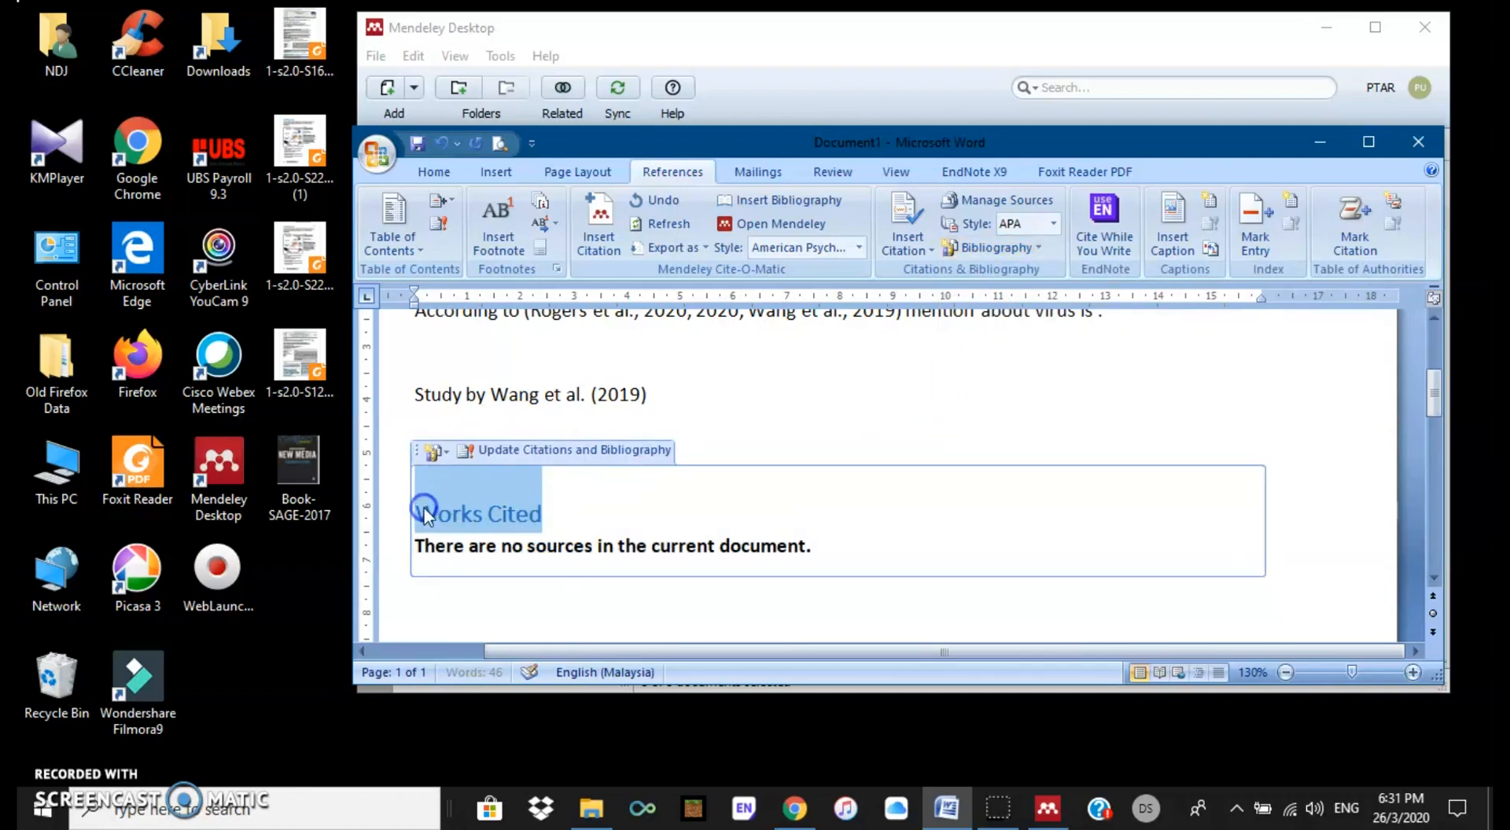
type("Reference")
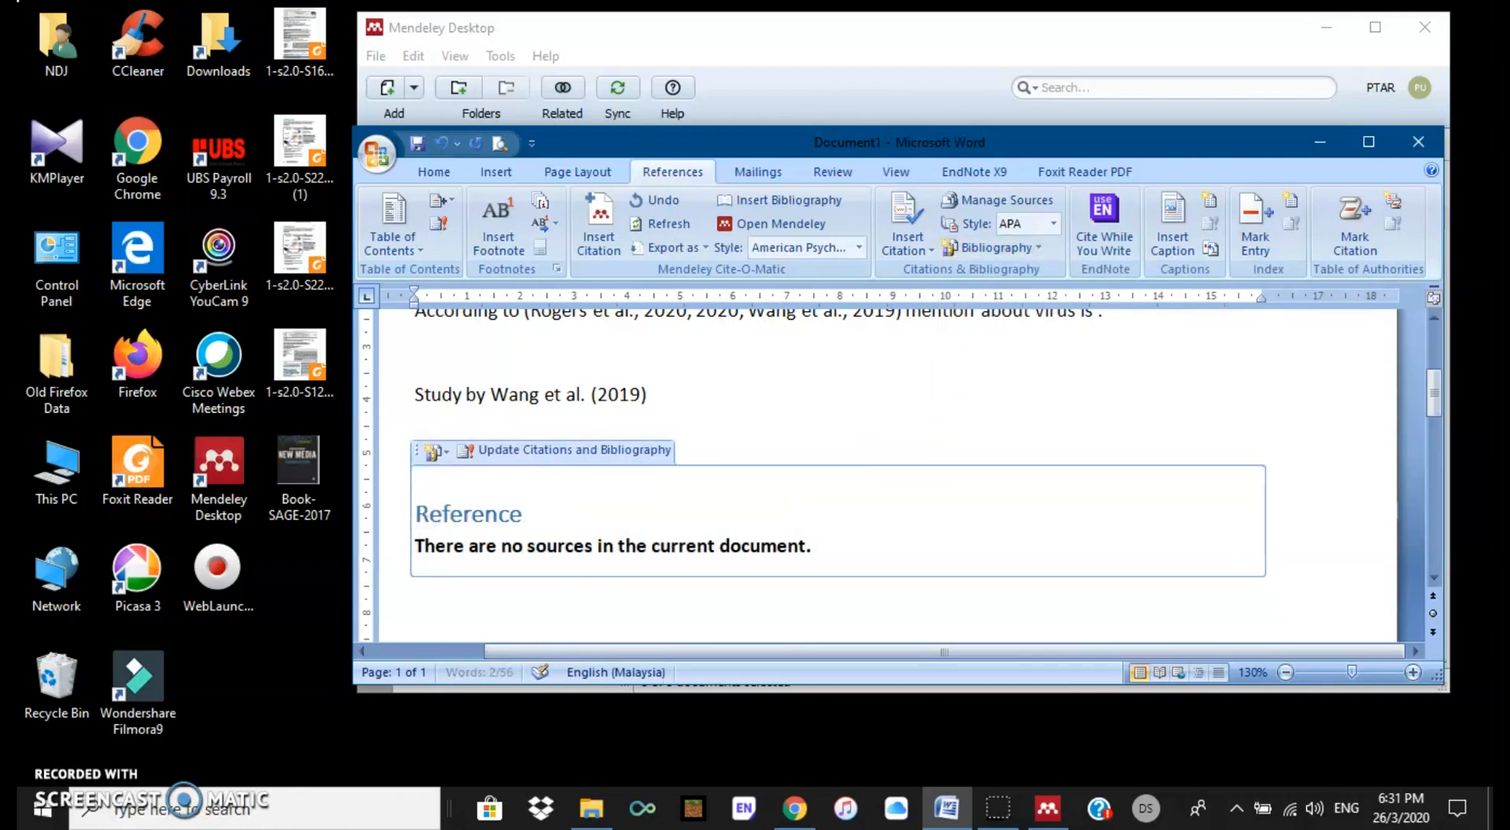
type("s")
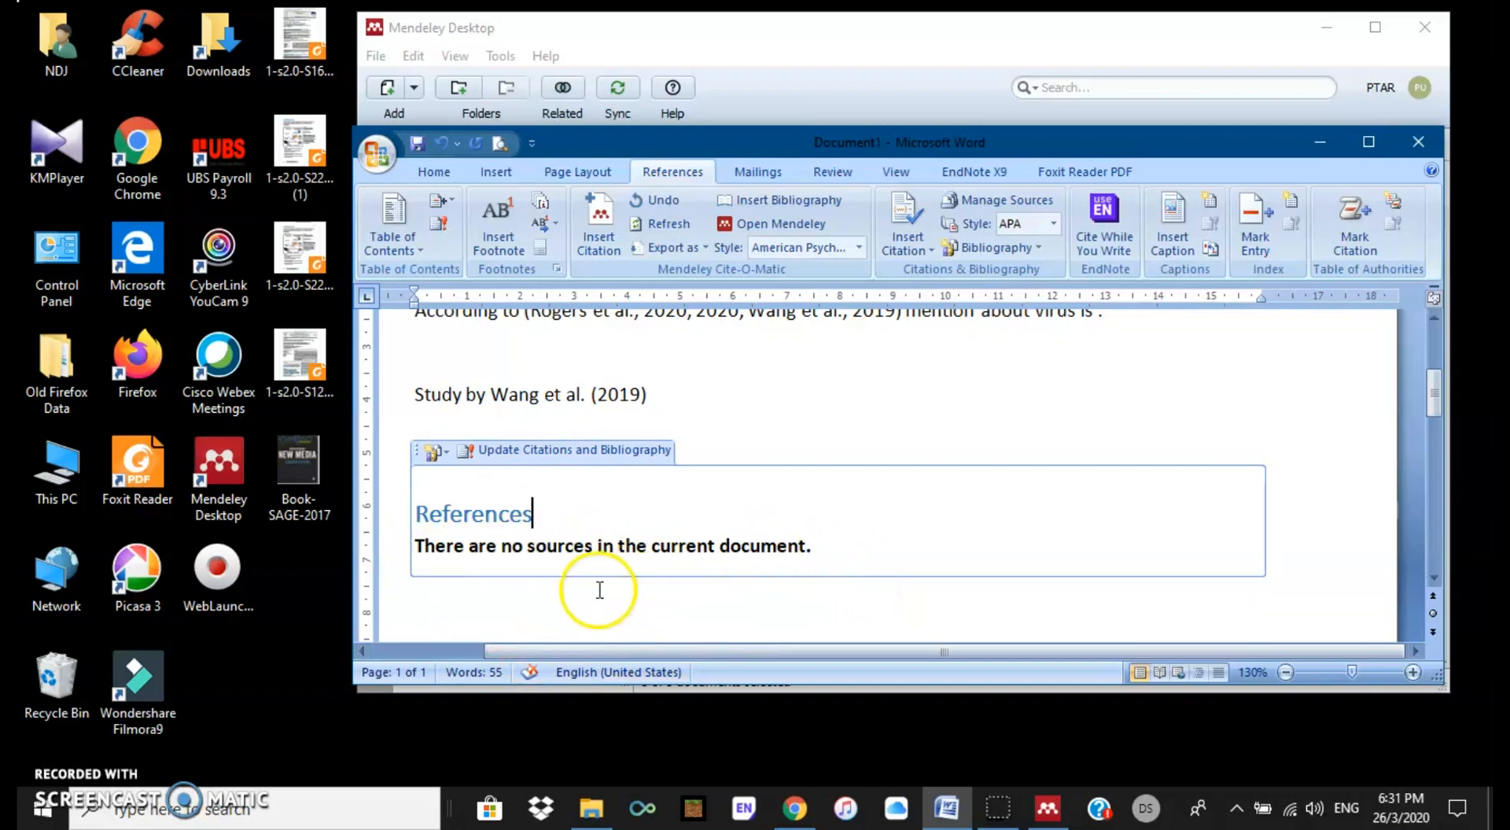
left_click(417, 544)
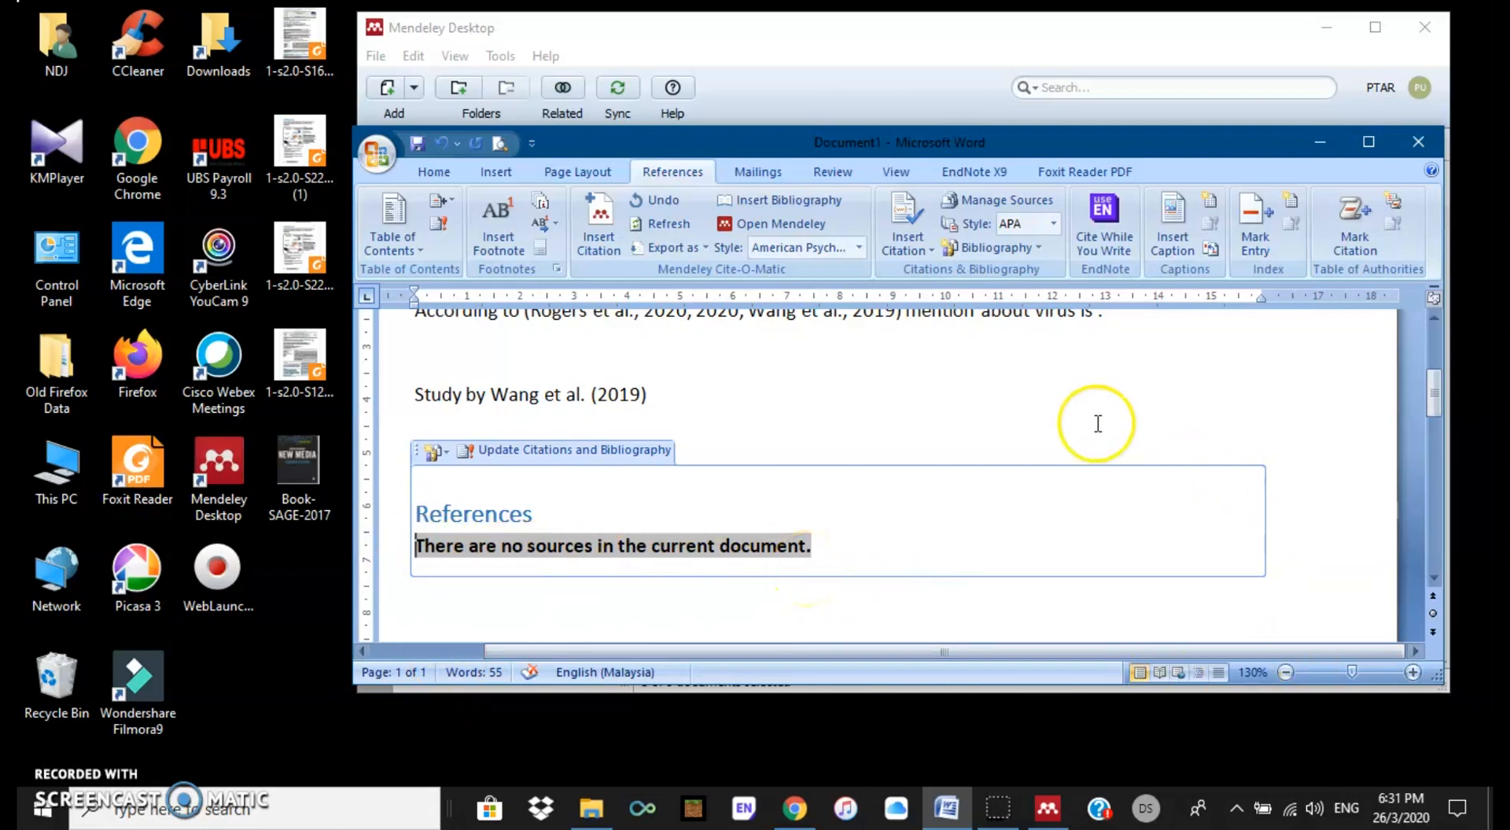
Step: Generate the Mendeley APA bibliography listing Almayahi 2020, Rogers 2020 and Wang 2019, then review it maximized
left_click(803, 202)
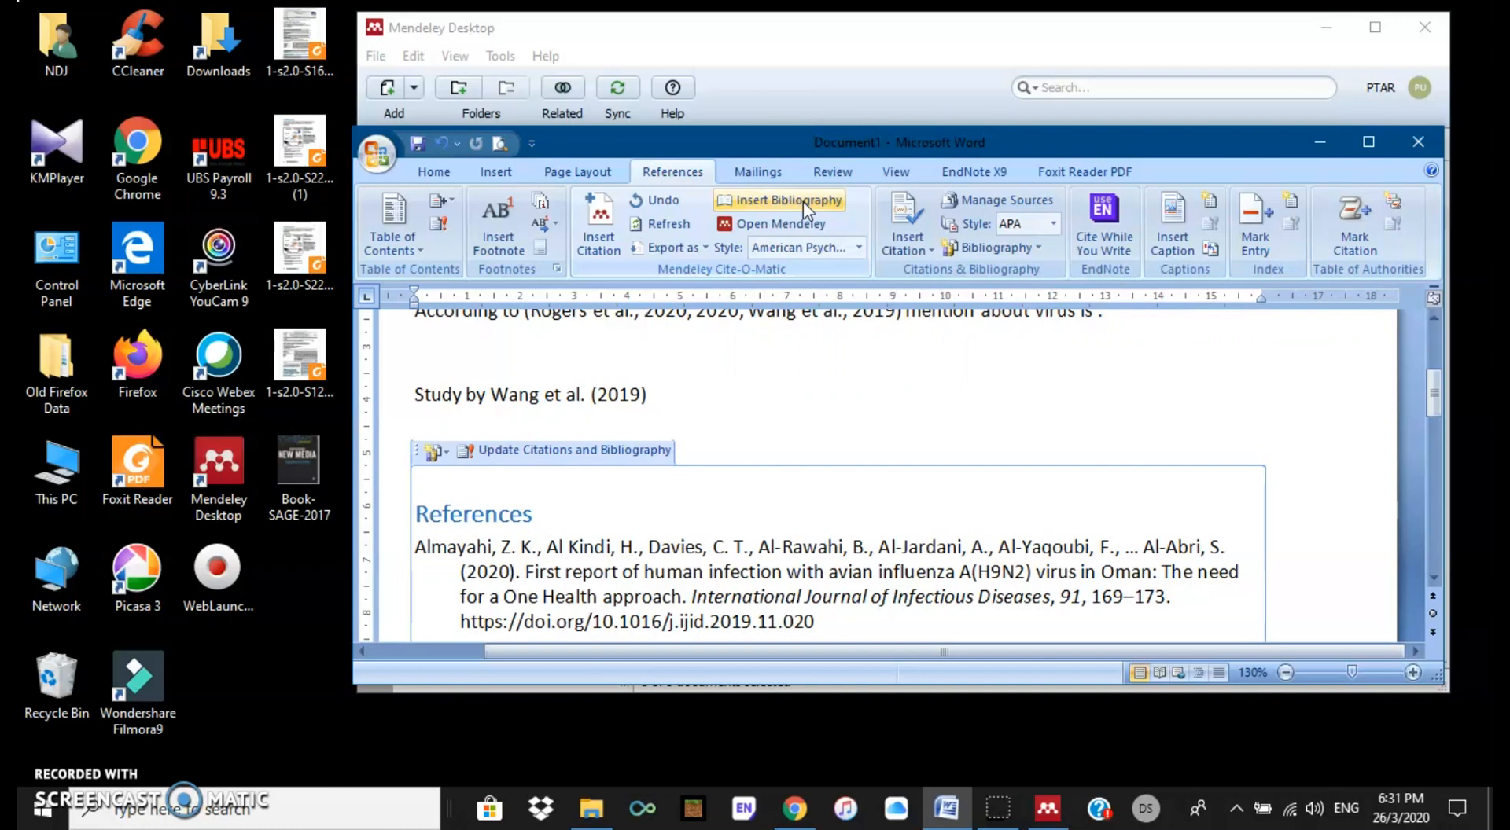
scroll(977, 504, "down", 1)
scroll(978, 504, "down", 1)
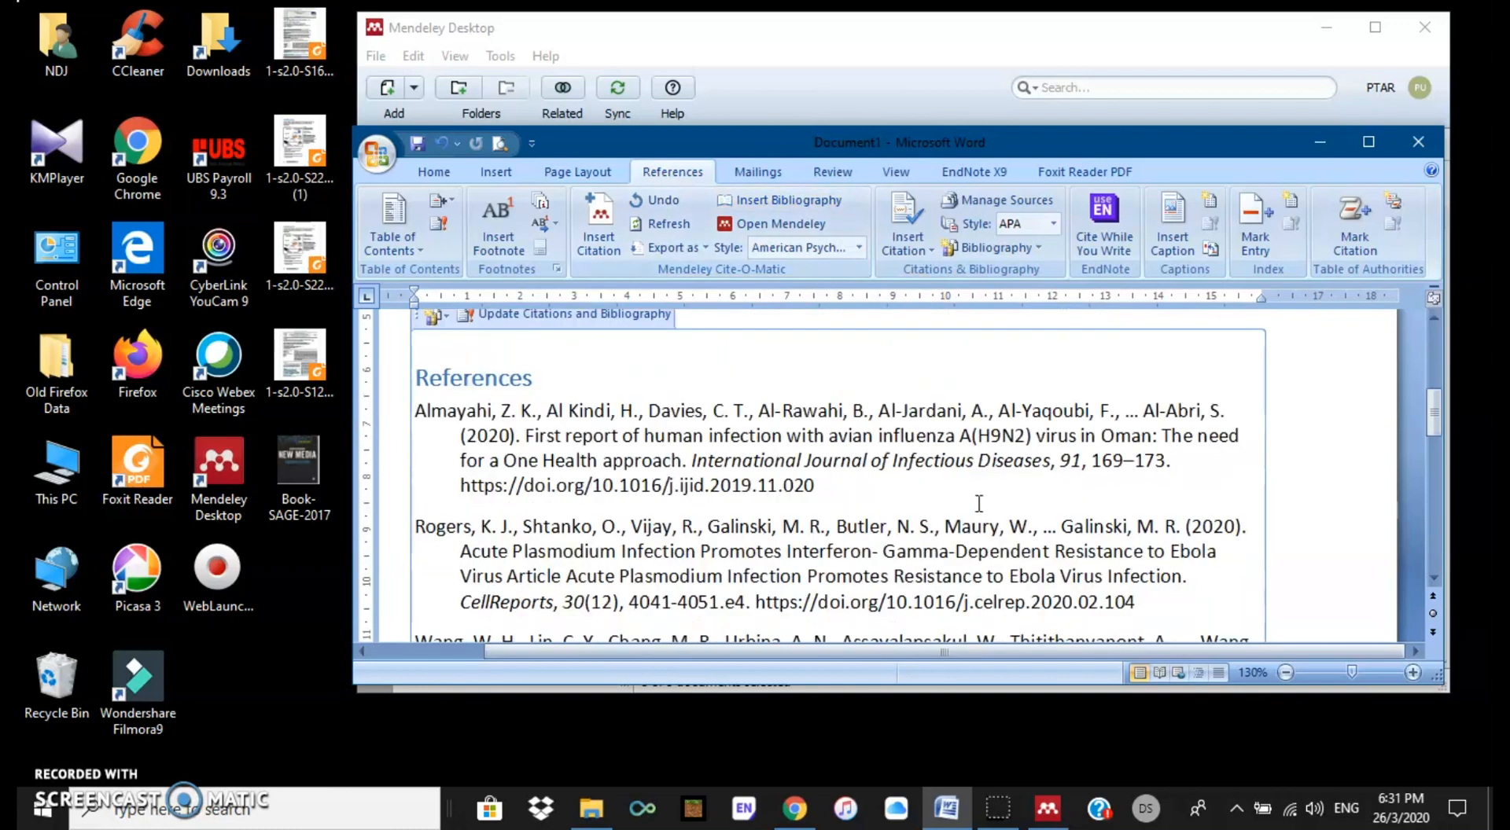
left_click(1382, 141)
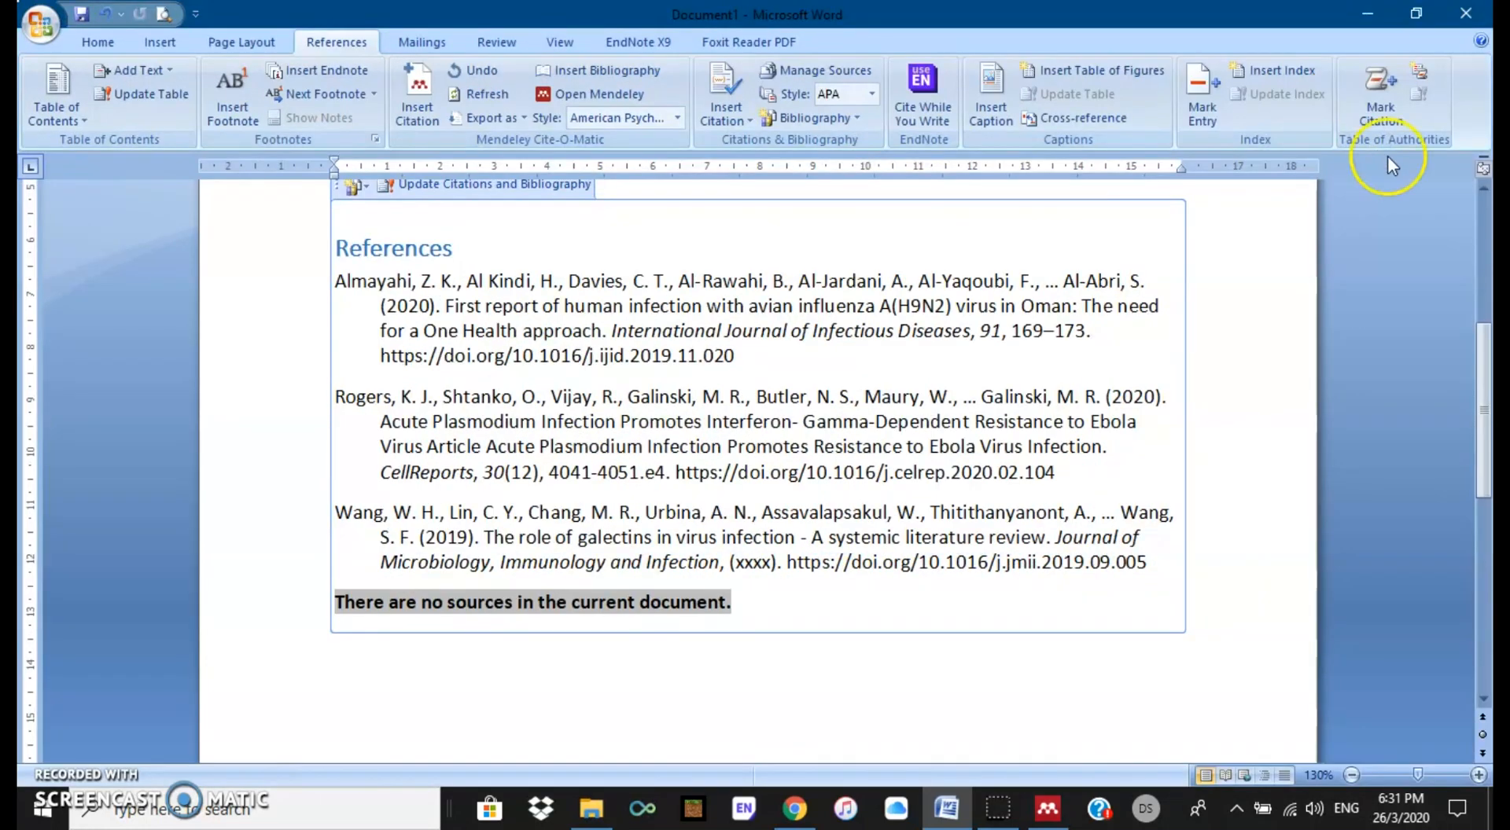
scroll(616, 364, "up", 4)
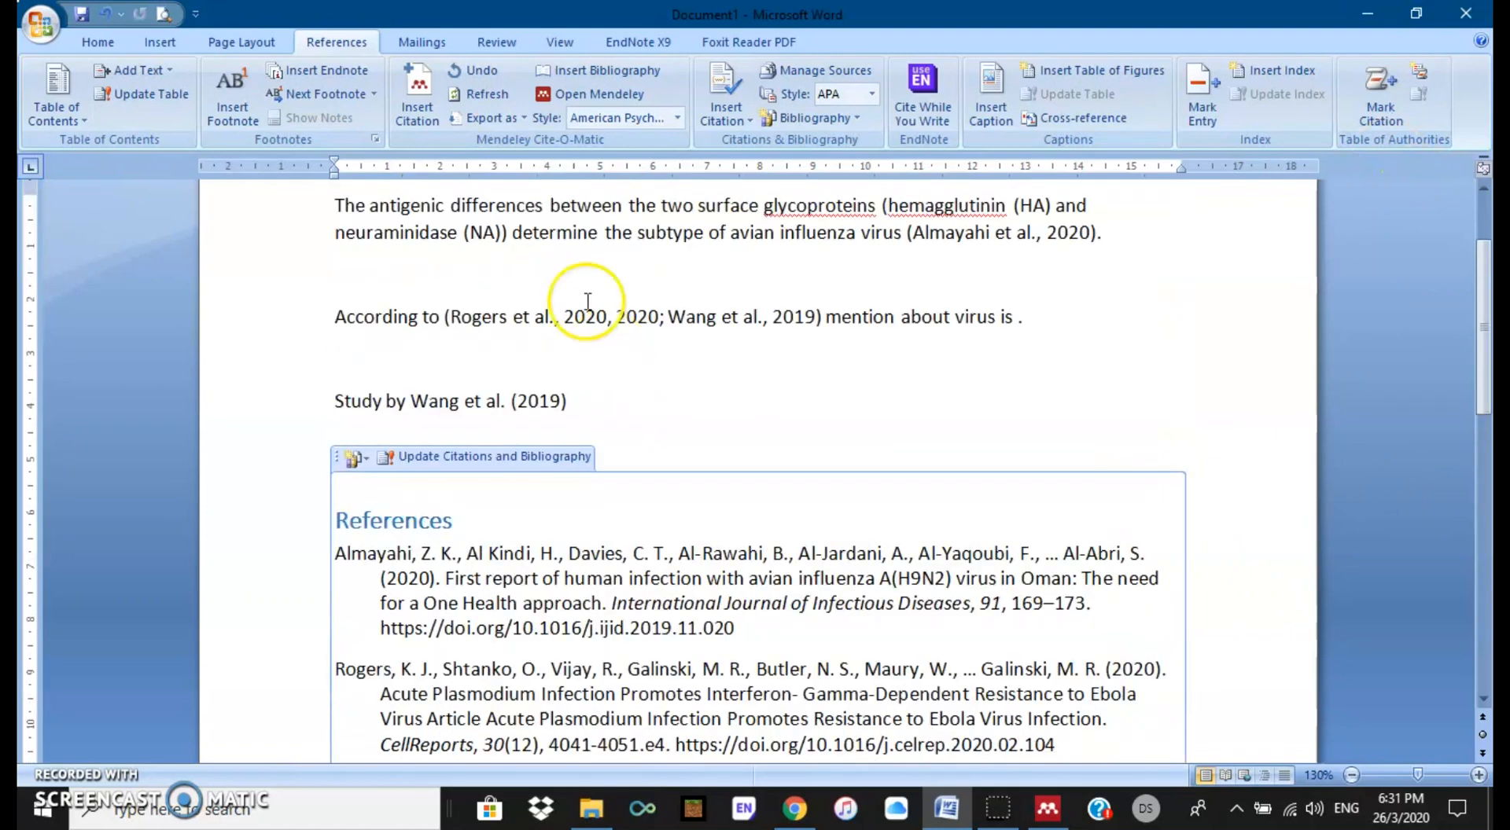
scroll(865, 228, "up", 1)
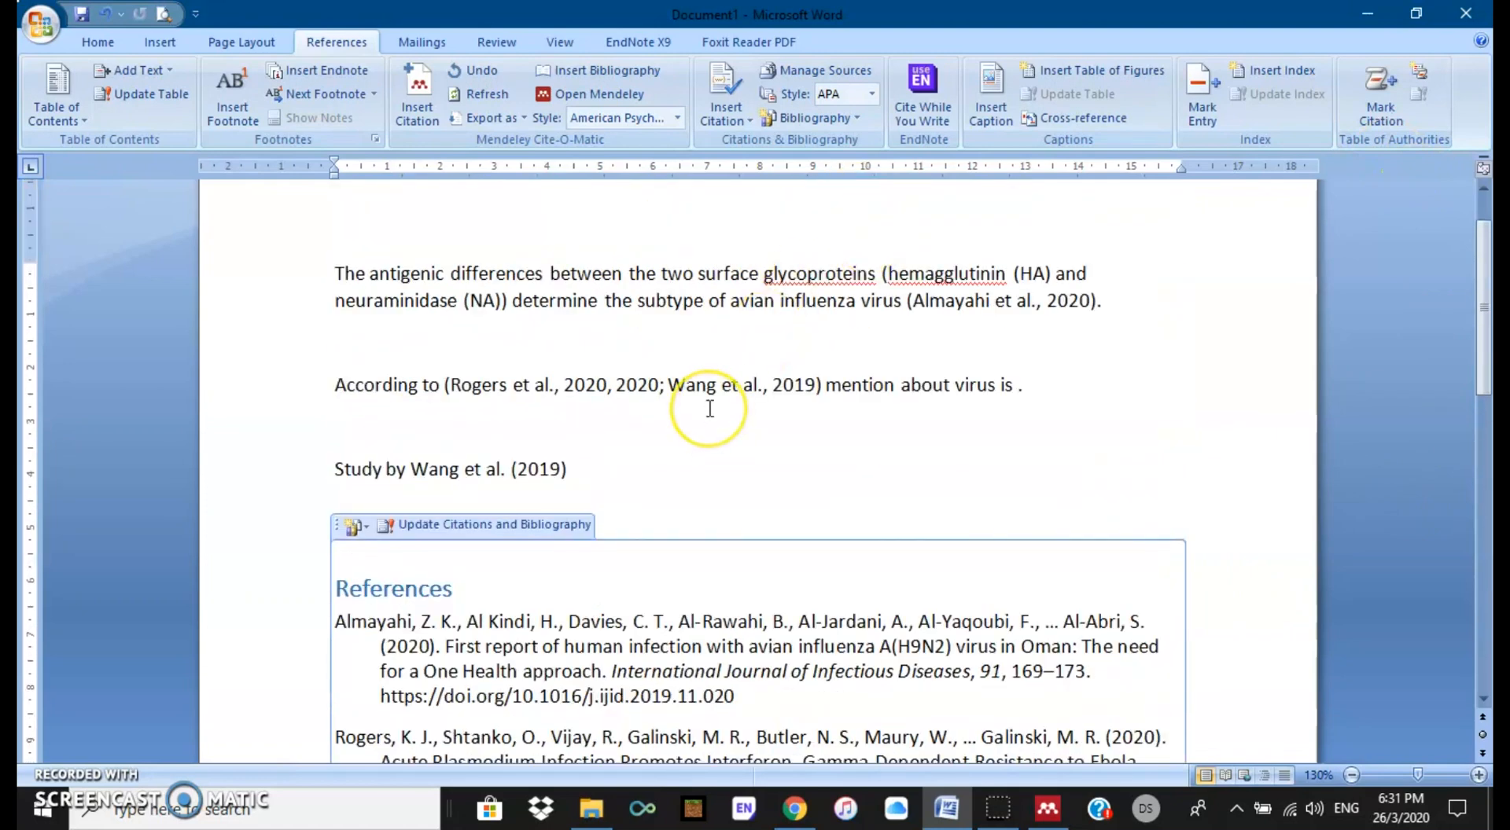
scroll(725, 428, "down", 2)
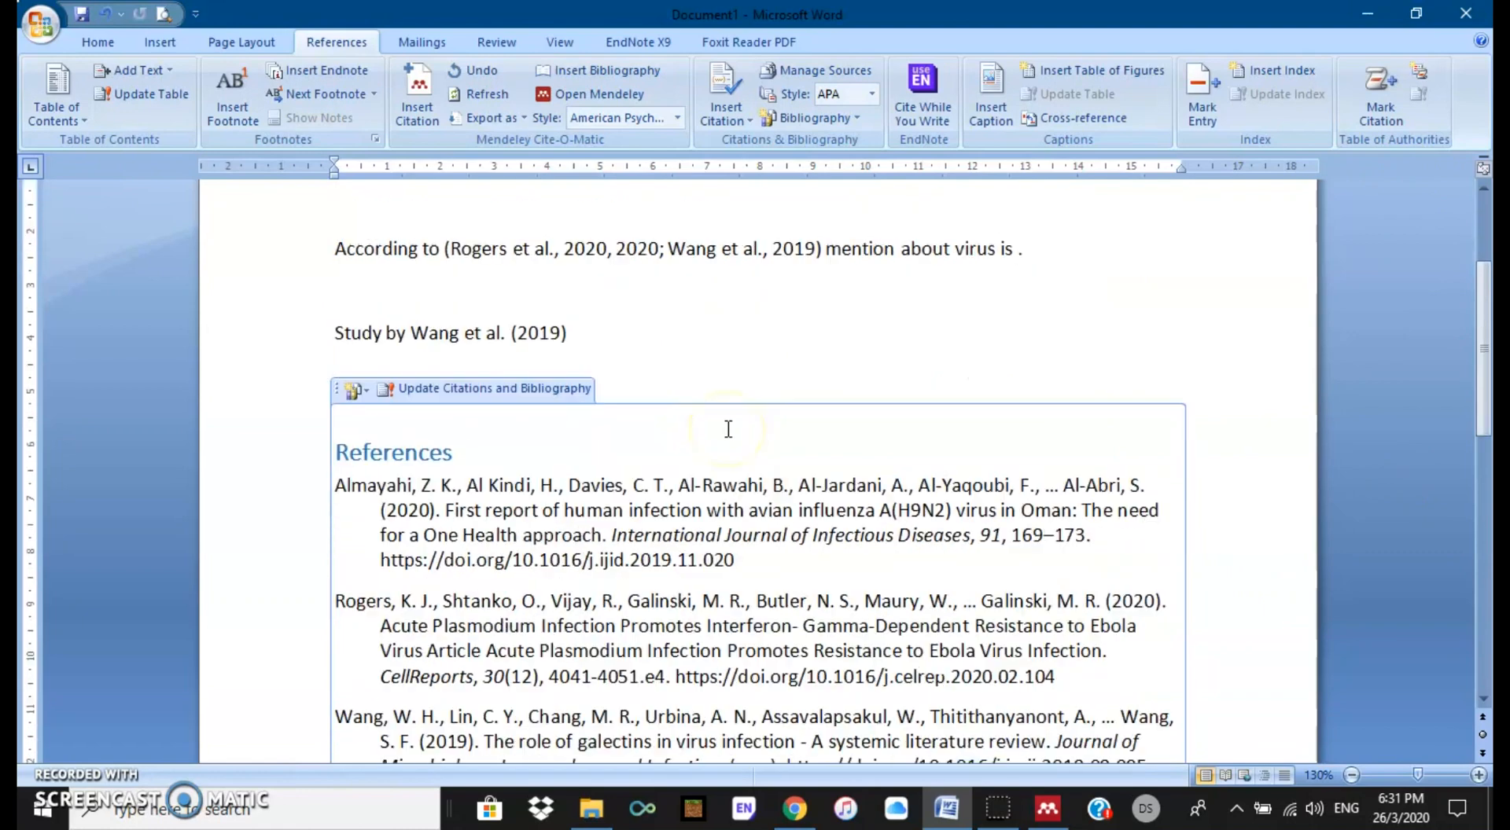
scroll(728, 428, "down", 1)
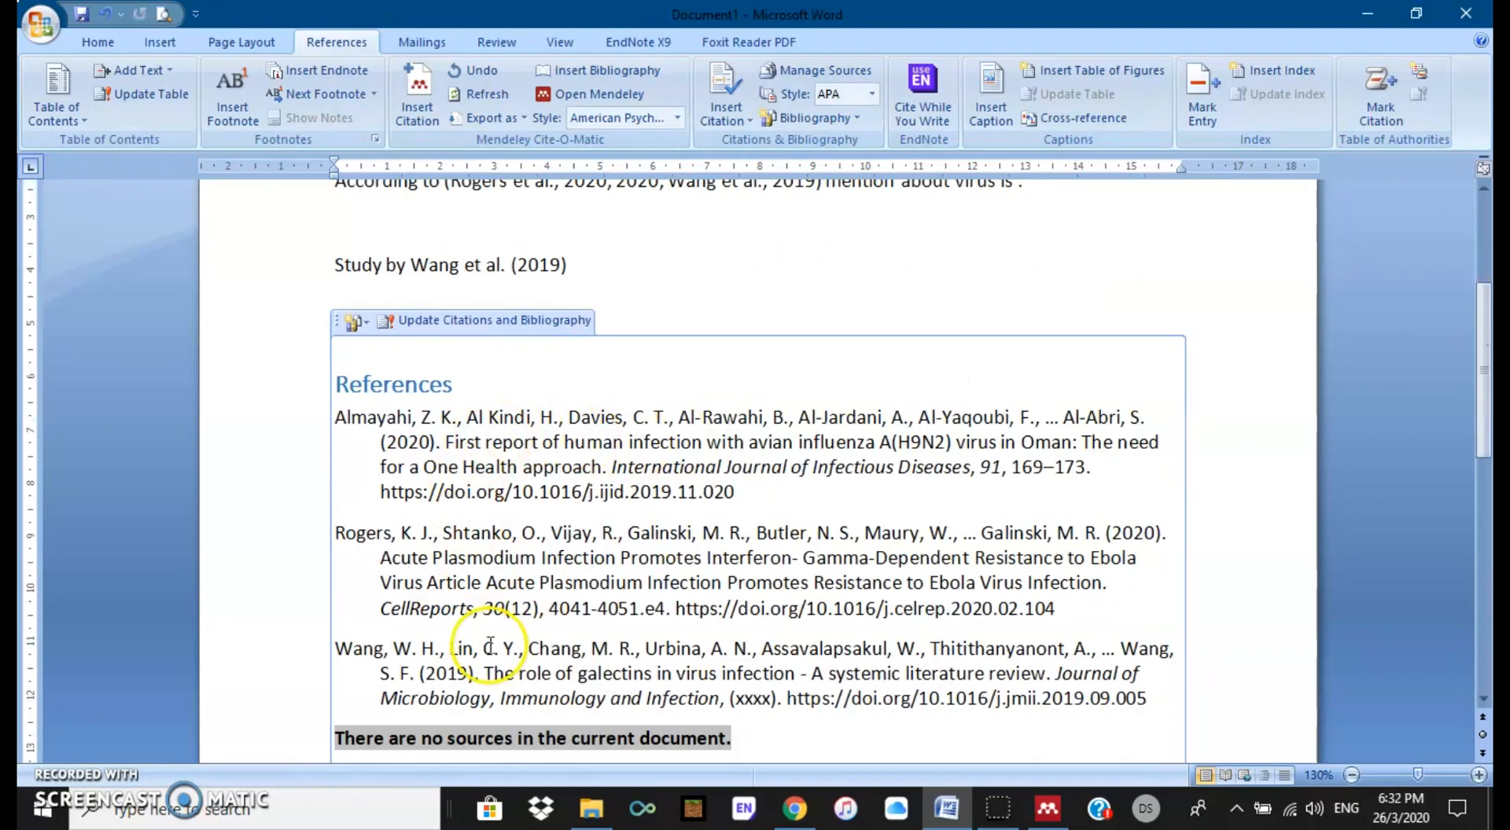
scroll(747, 567, "down", 1)
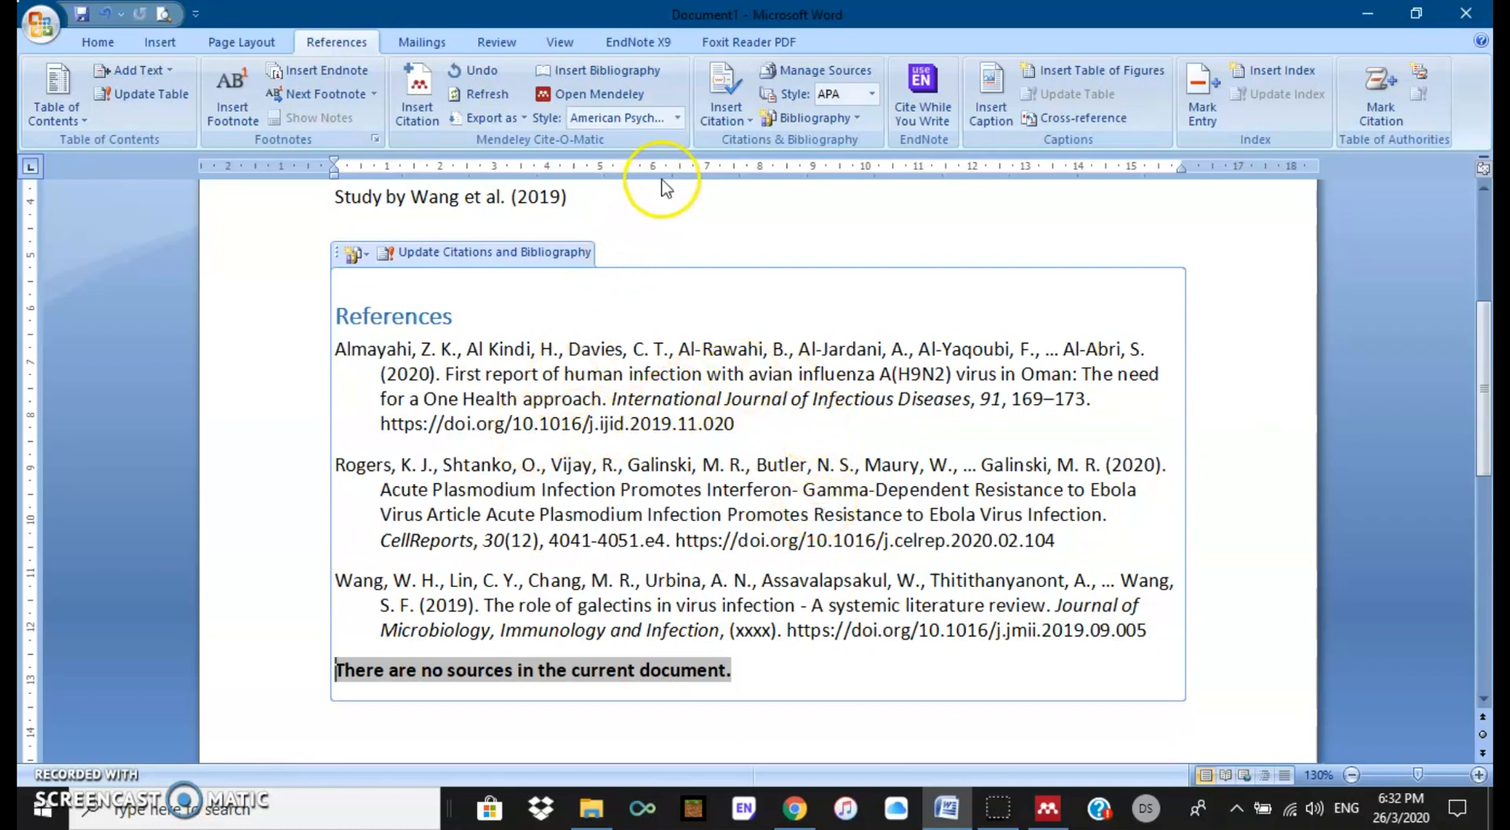
left_click(676, 117)
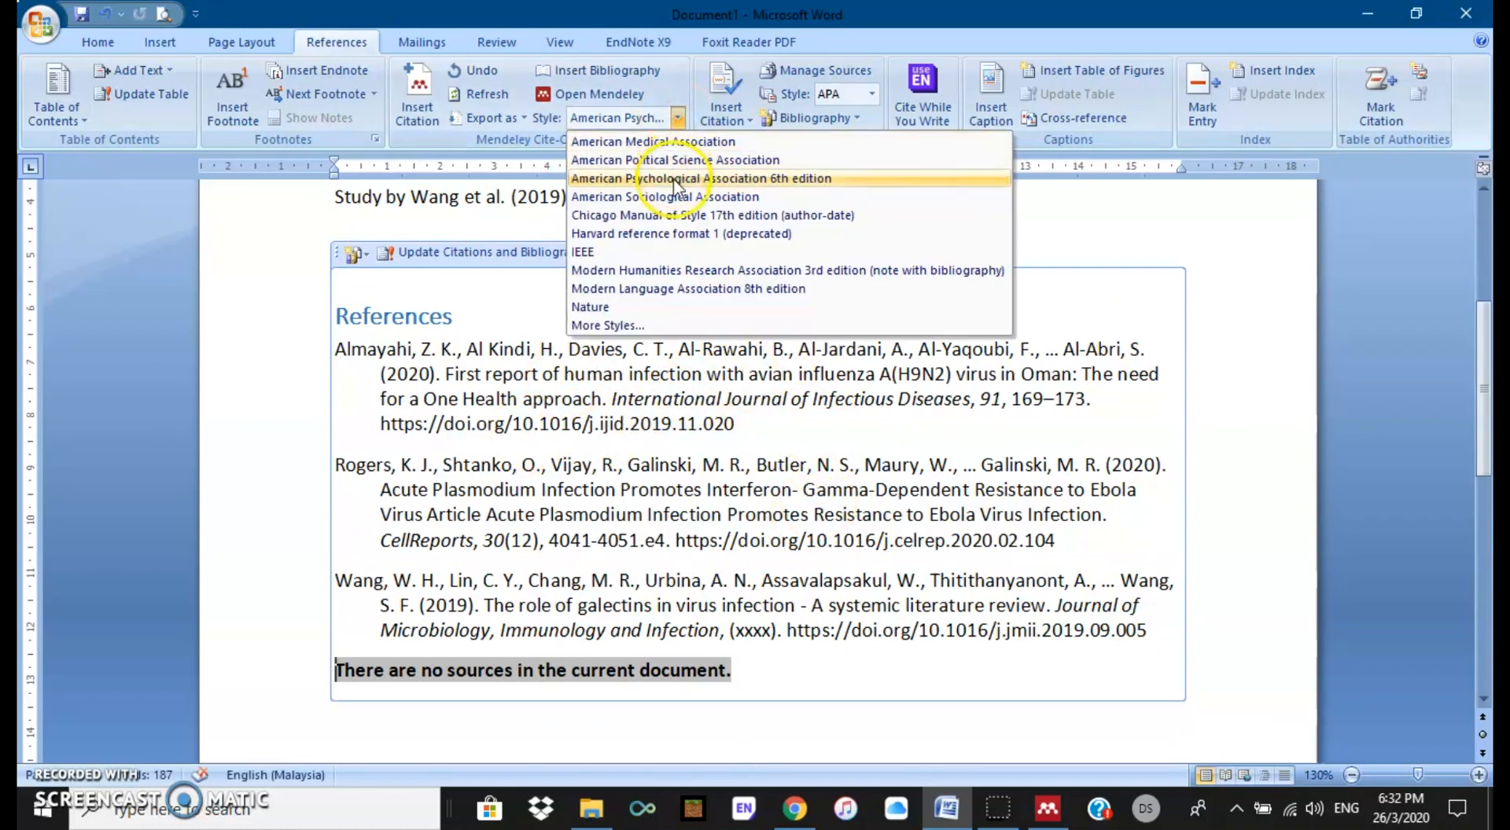
left_click(778, 179)
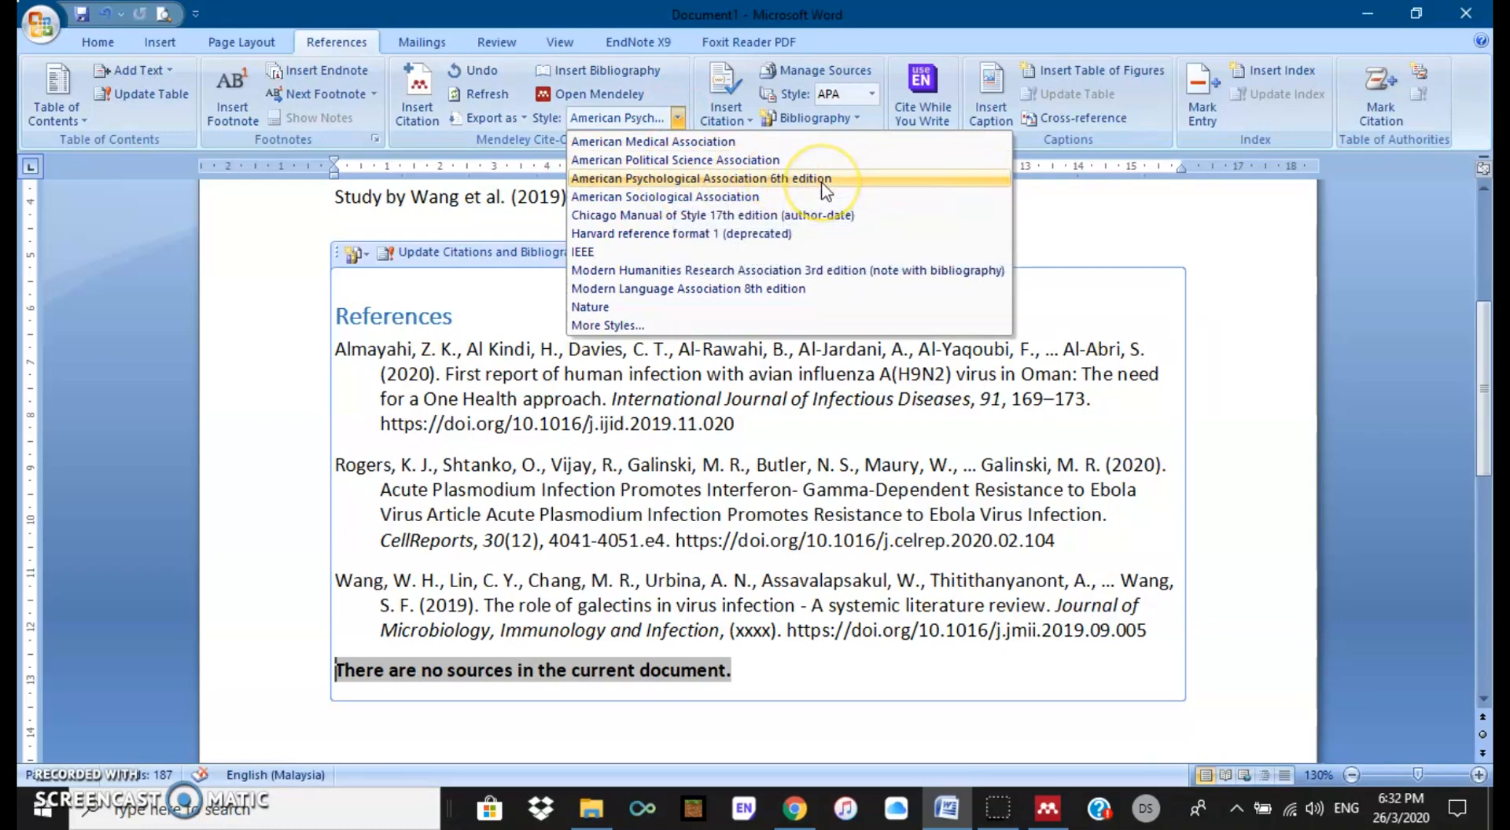
left_click(1152, 637)
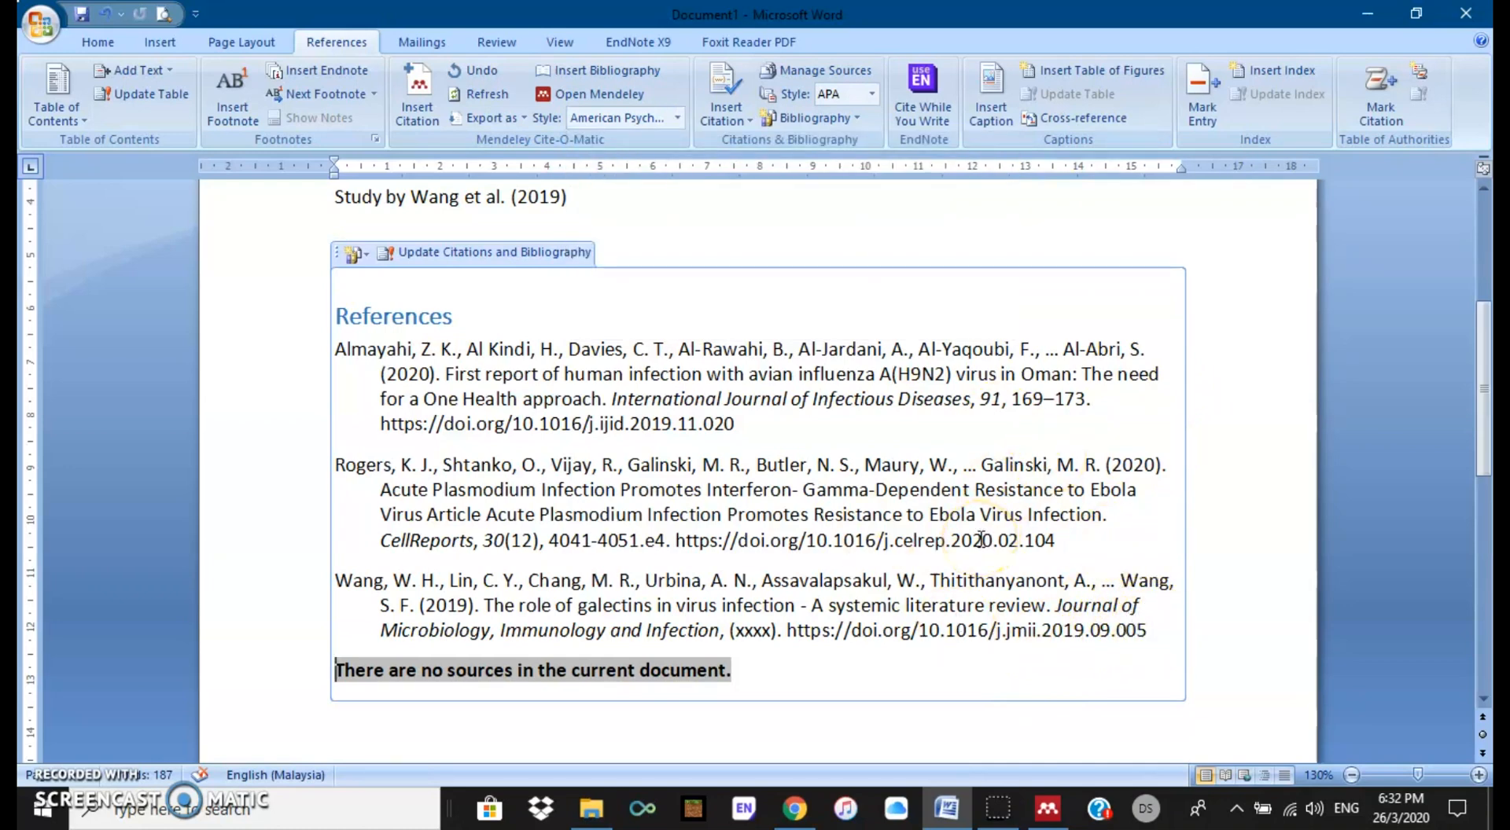
left_click(677, 116)
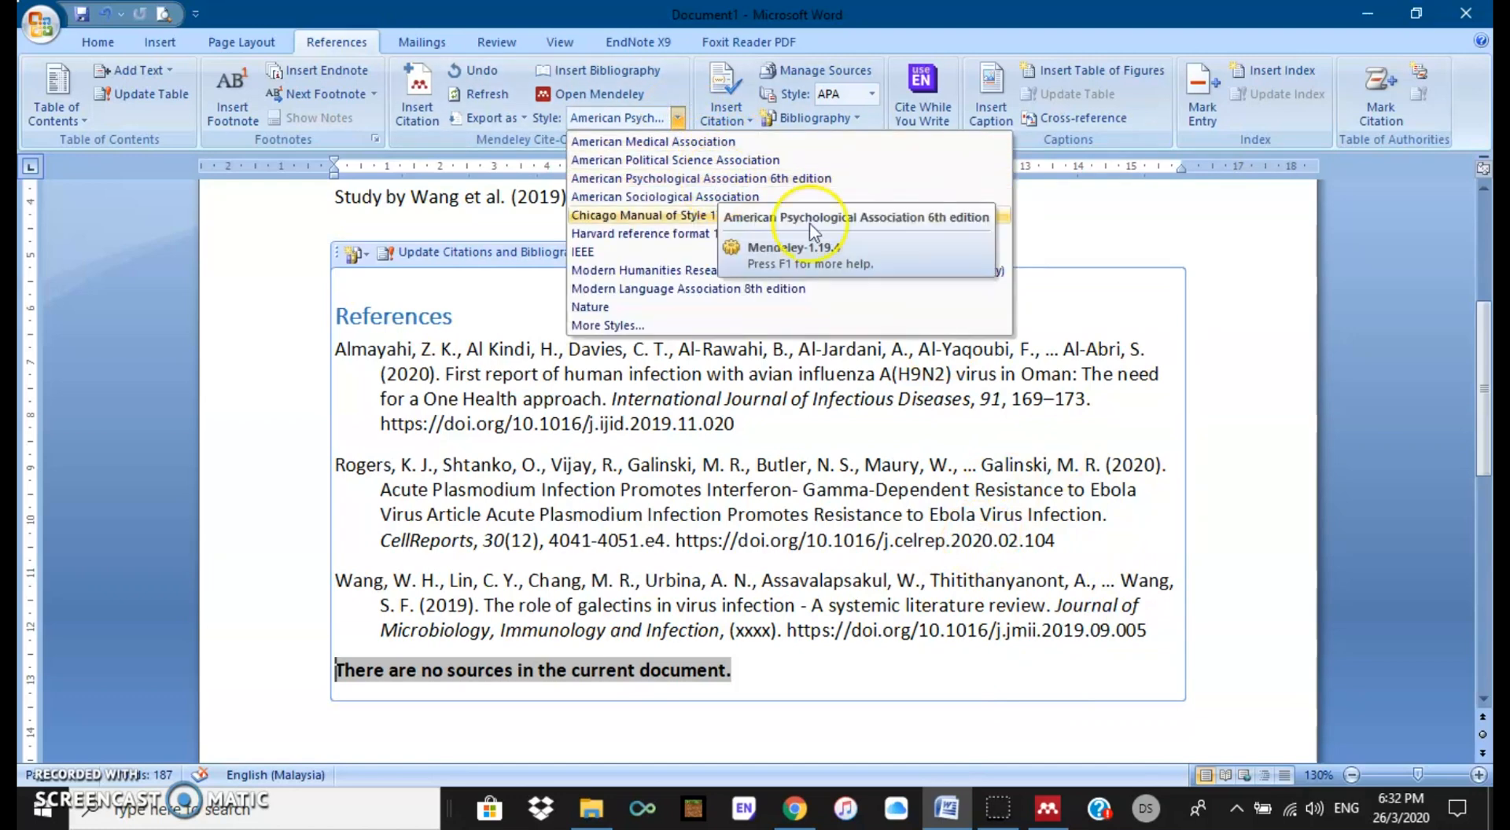
left_click(811, 671)
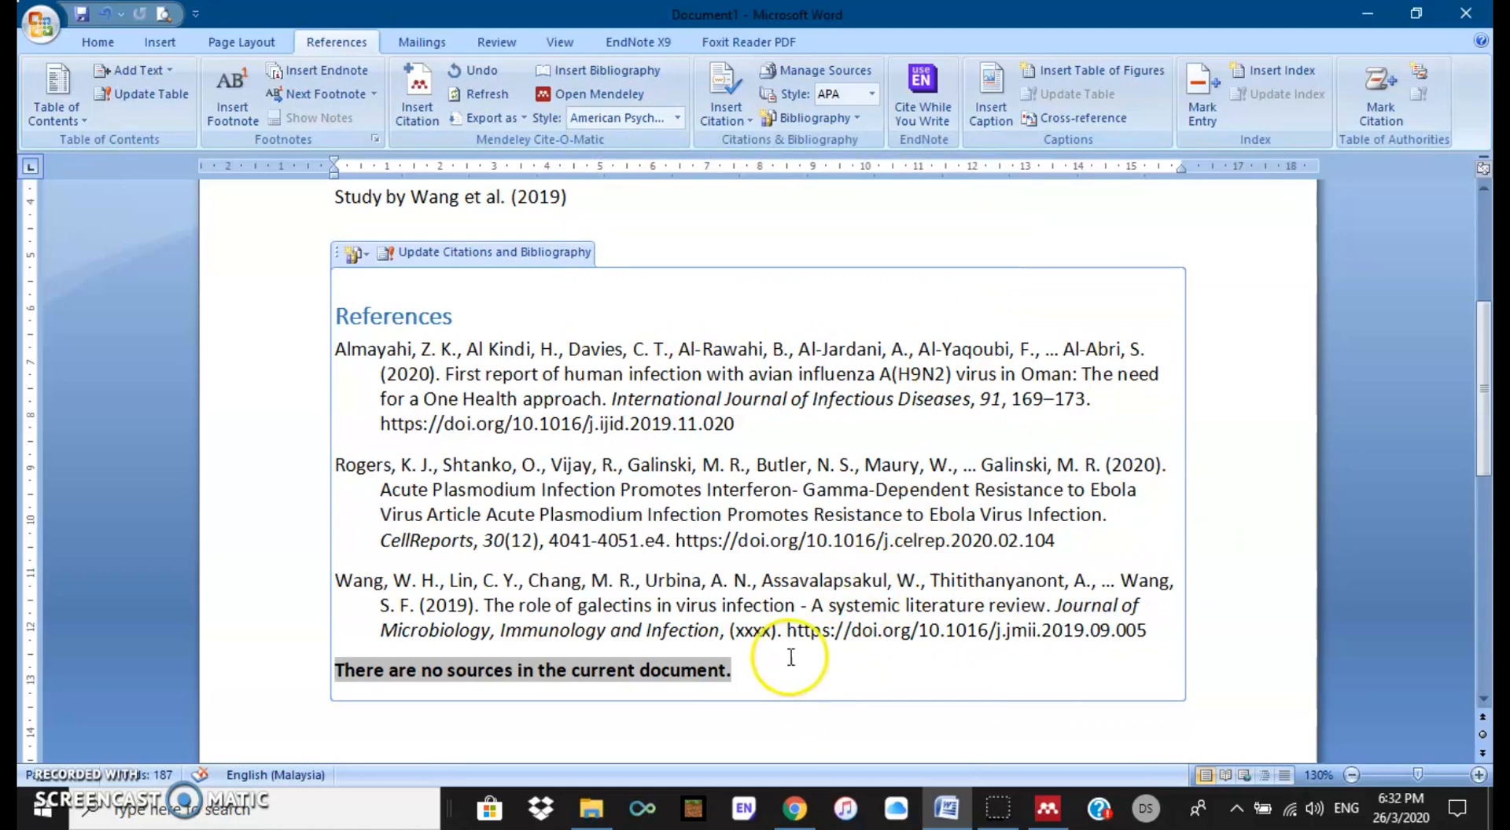
Step: Delete the 'There are no sources in the current document.' line and add blank lines after the Wang sentence
left_click_drag(728, 673, 329, 668)
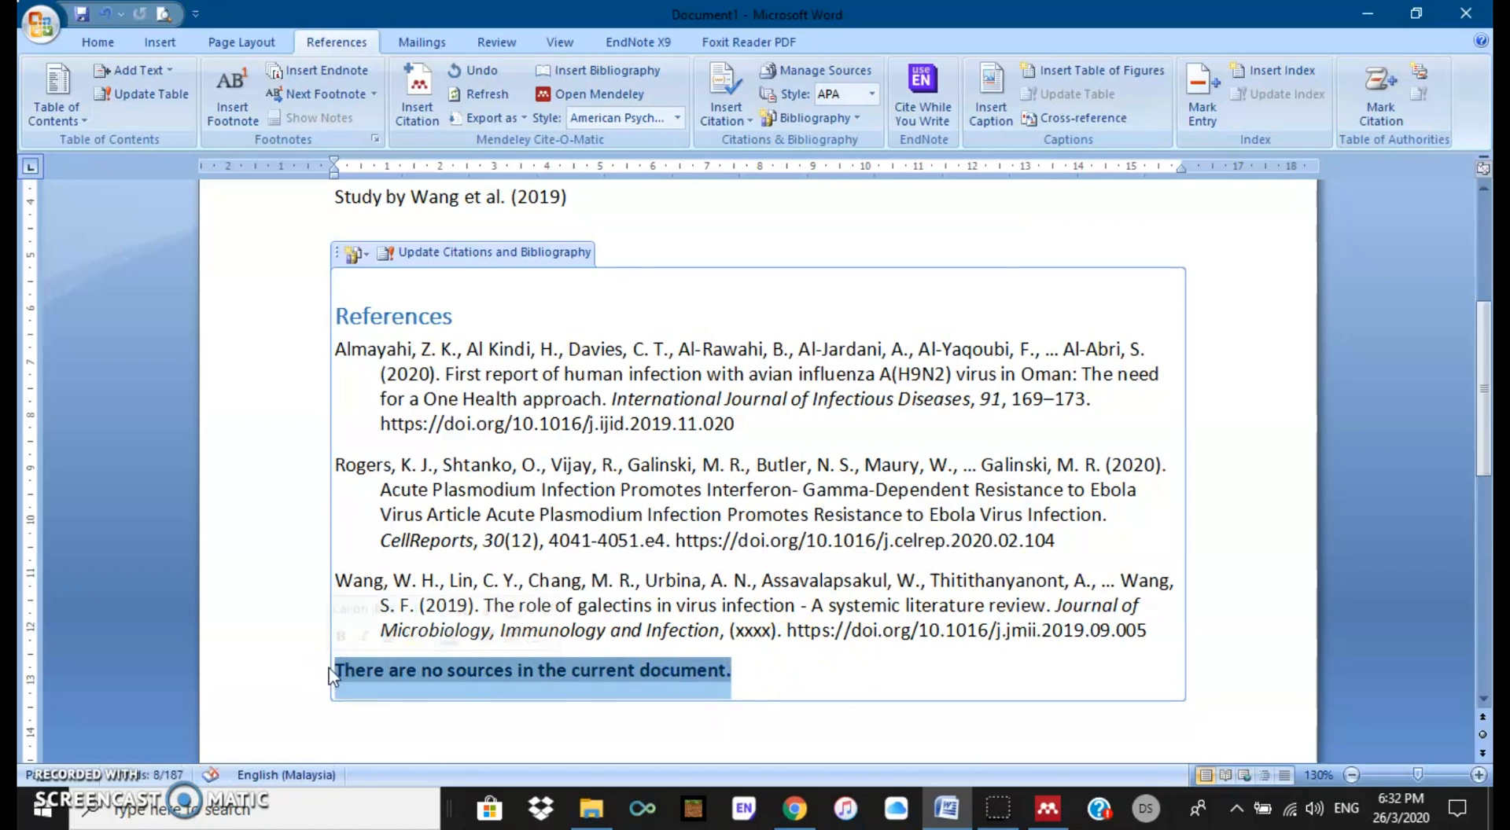
key("Delete")
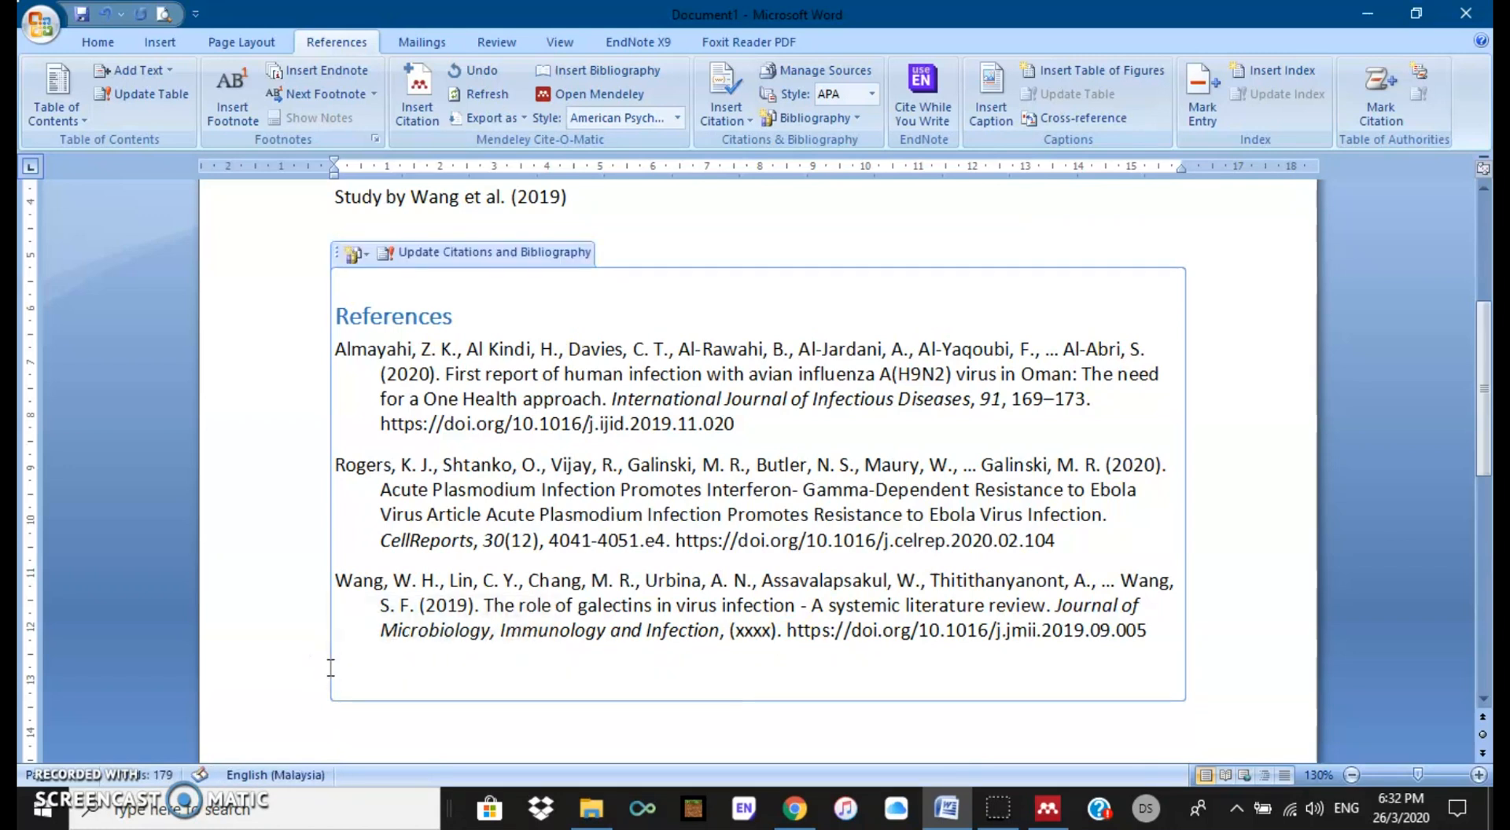
scroll(723, 694, "up", 1)
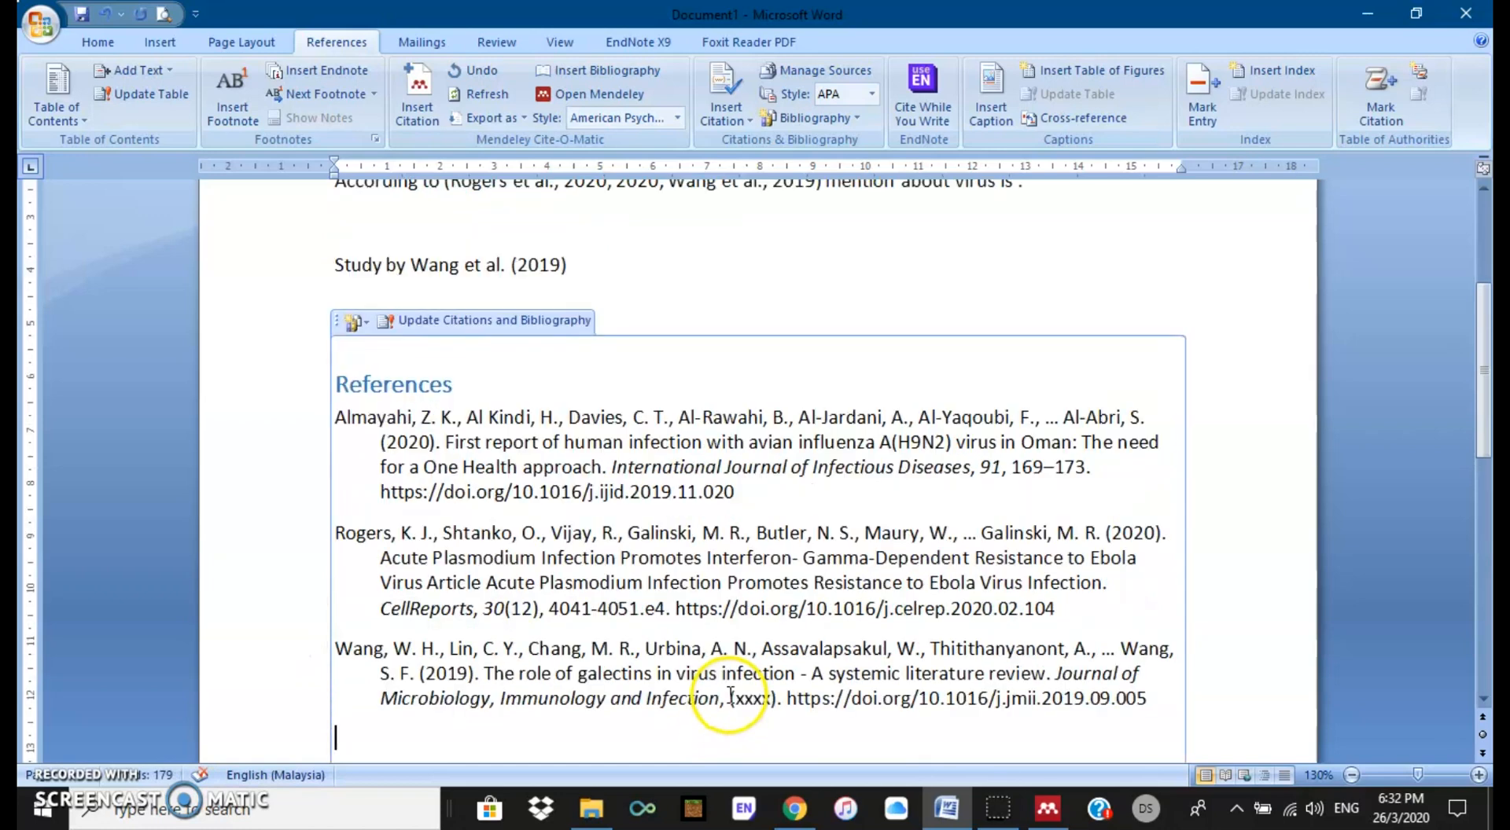
left_click(613, 265)
key("Return")
key("Return")
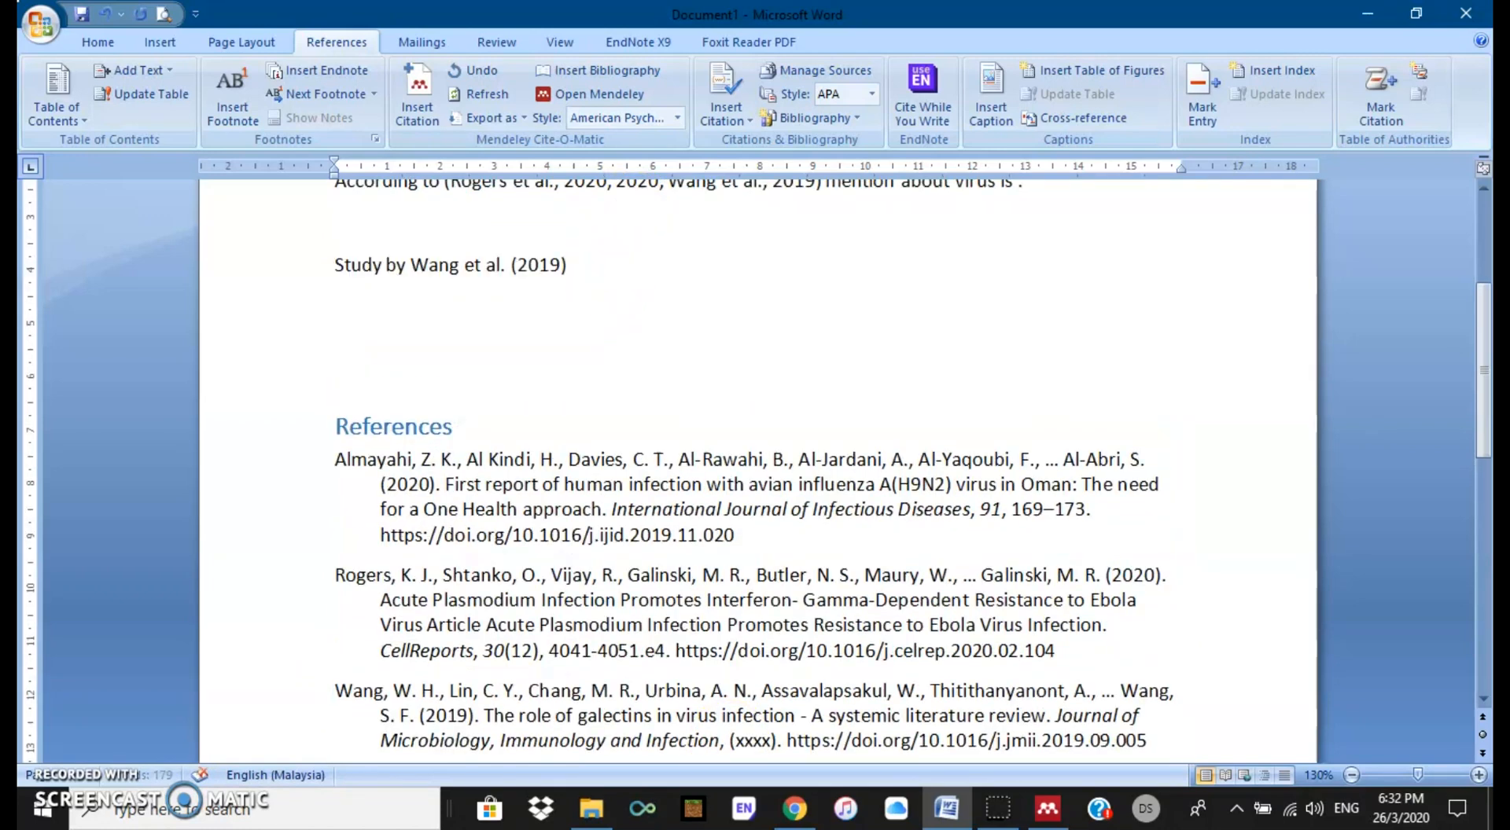
left_click(842, 563)
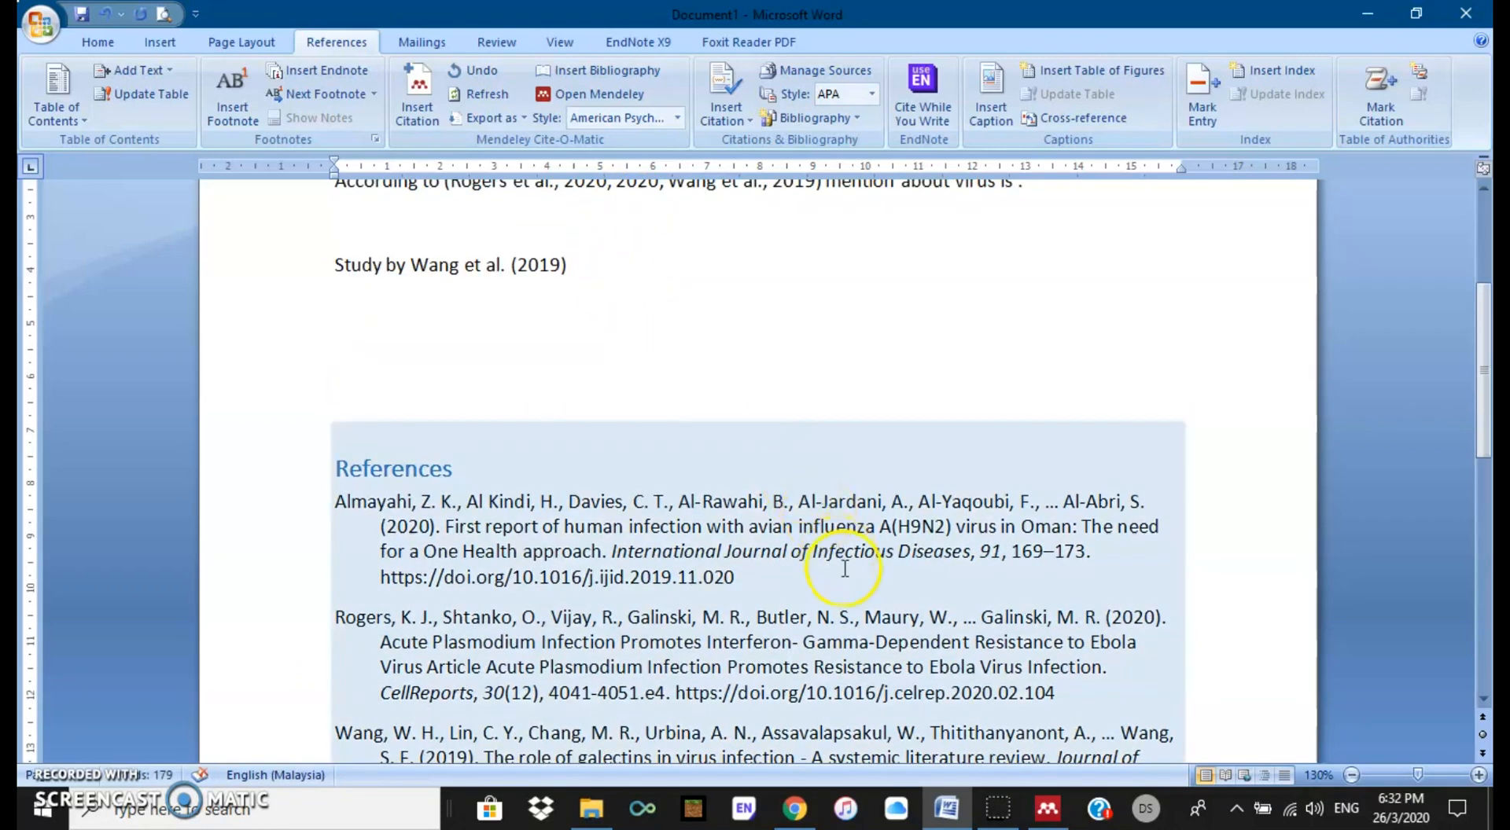
scroll(842, 562, "down", 1)
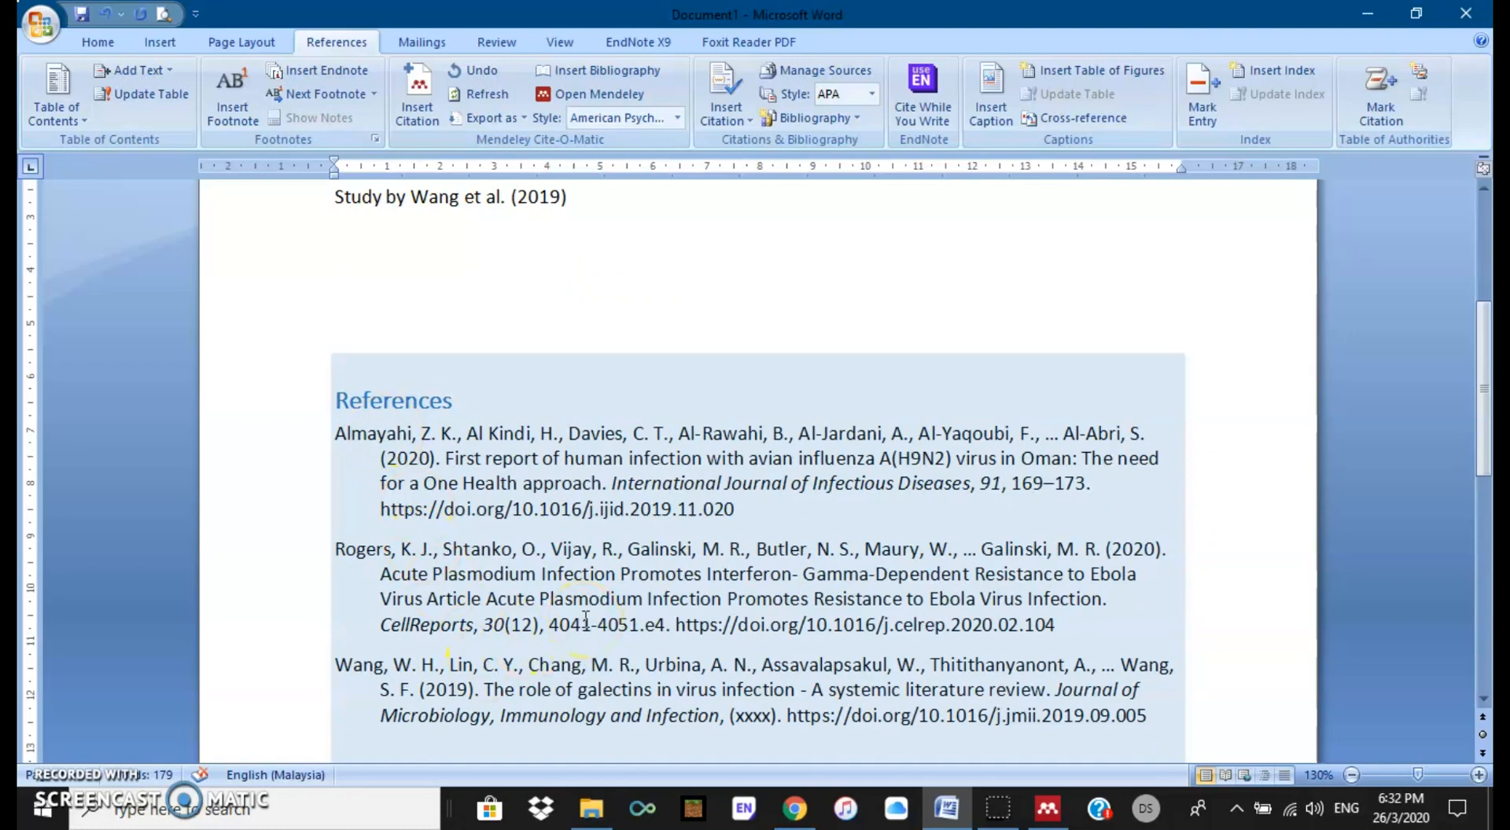
left_click(358, 265)
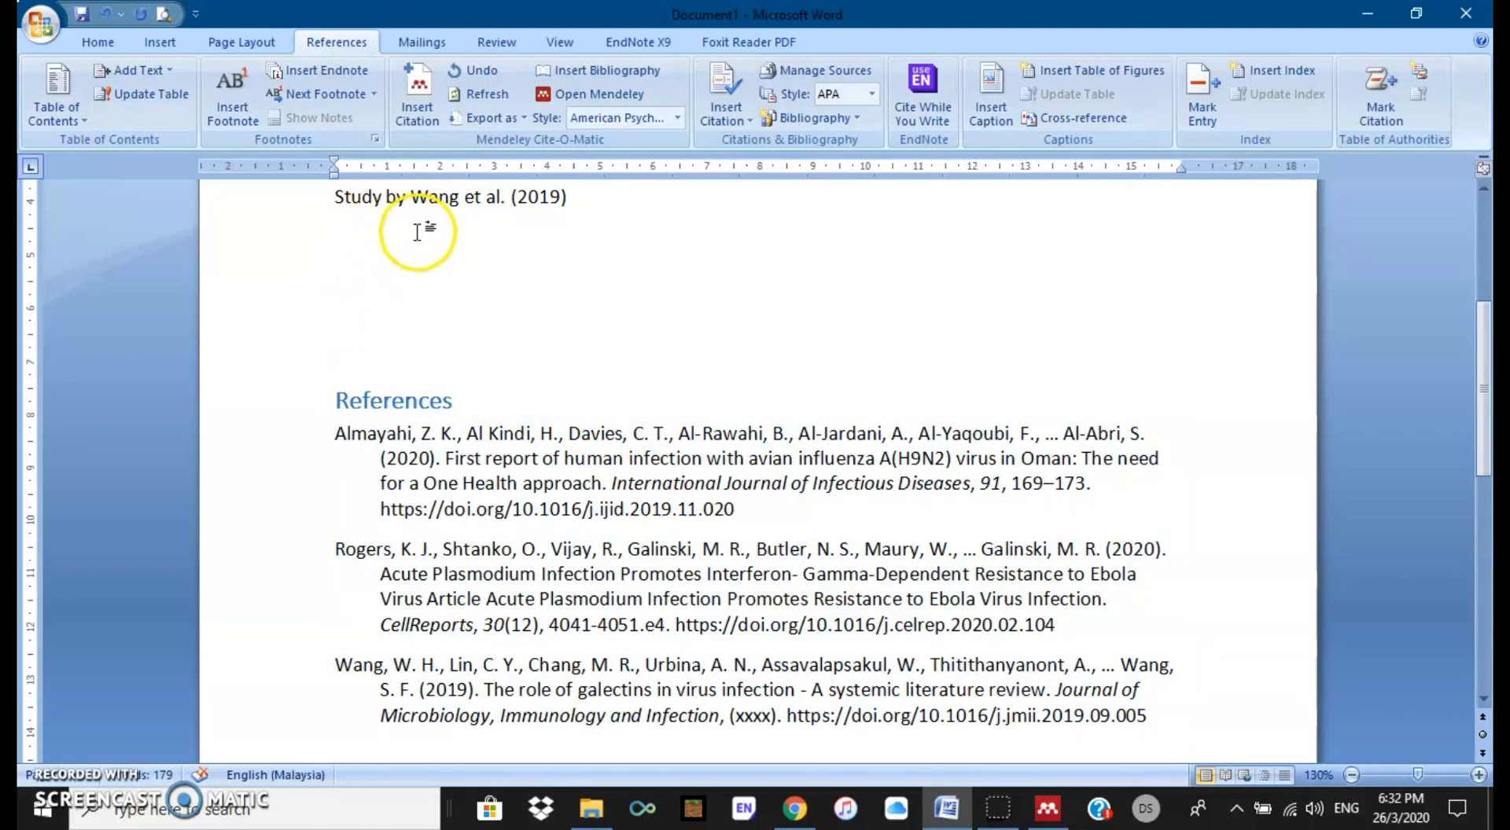
Step: Cite the New media book from Mendeley Desktop on the blank line below the Wang sentence
left_click(418, 104)
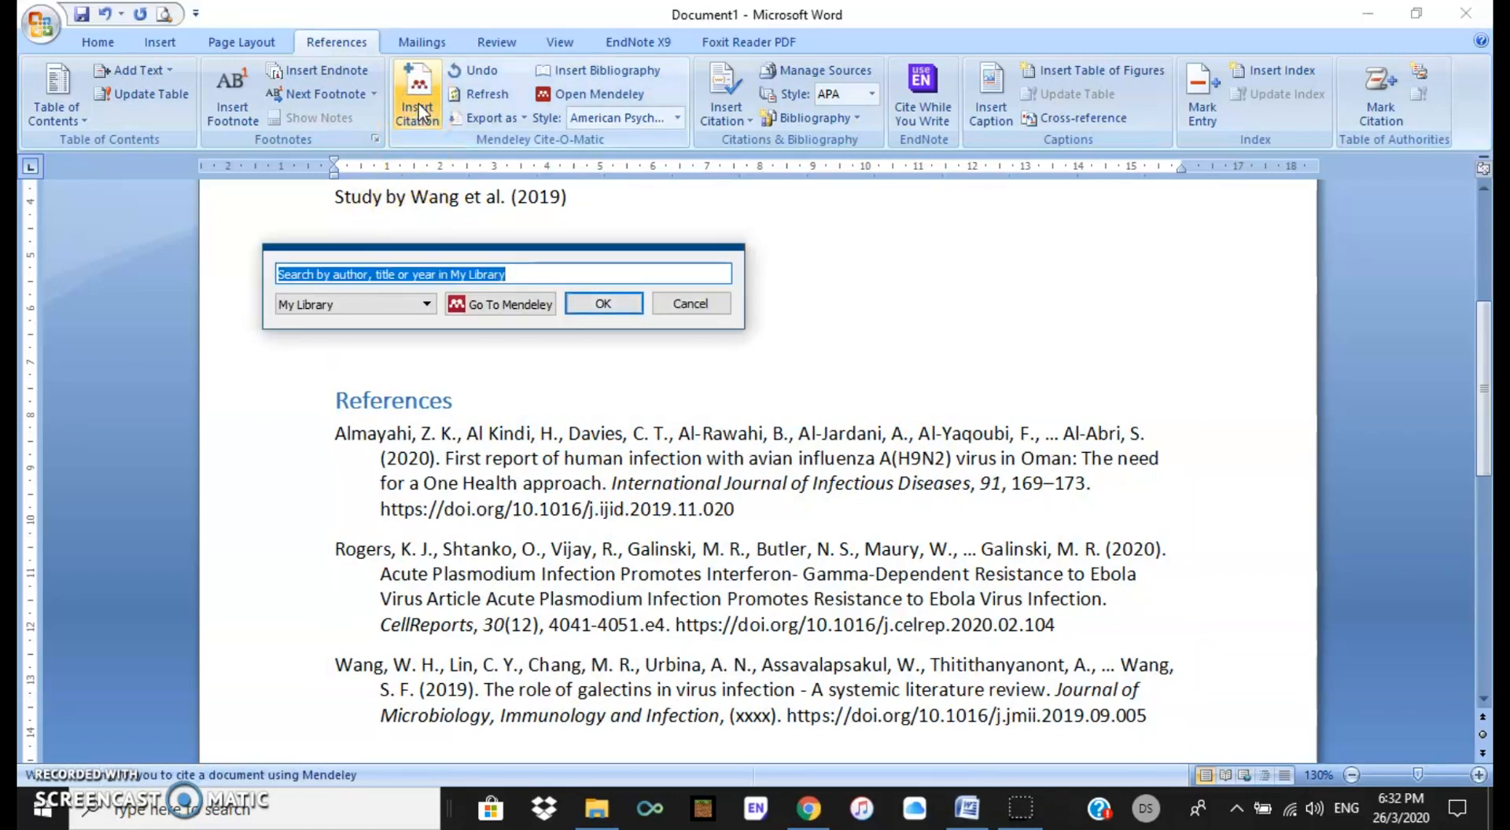
left_click(484, 305)
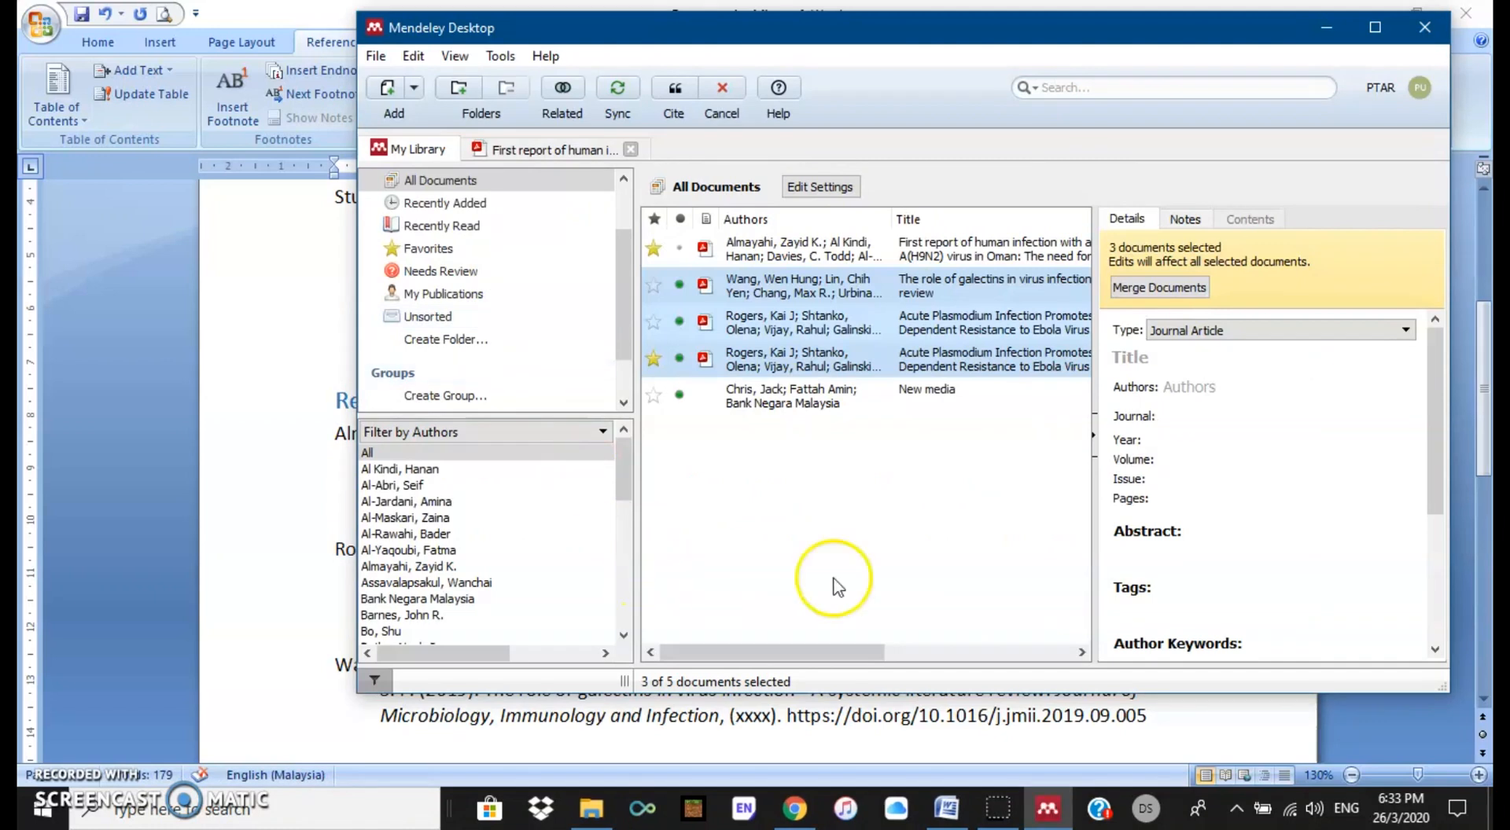
left_click(814, 409)
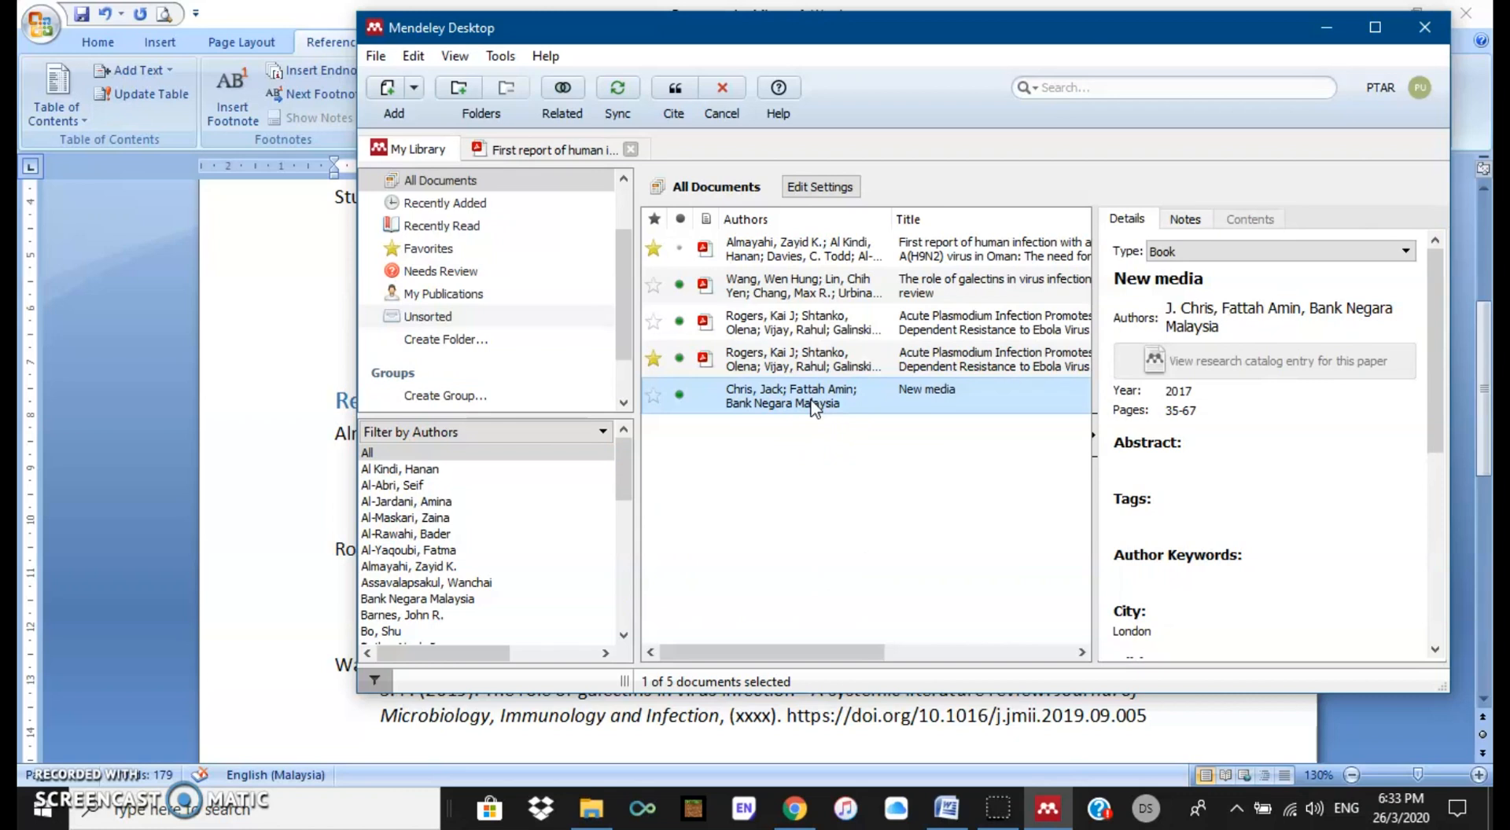
left_click(674, 91)
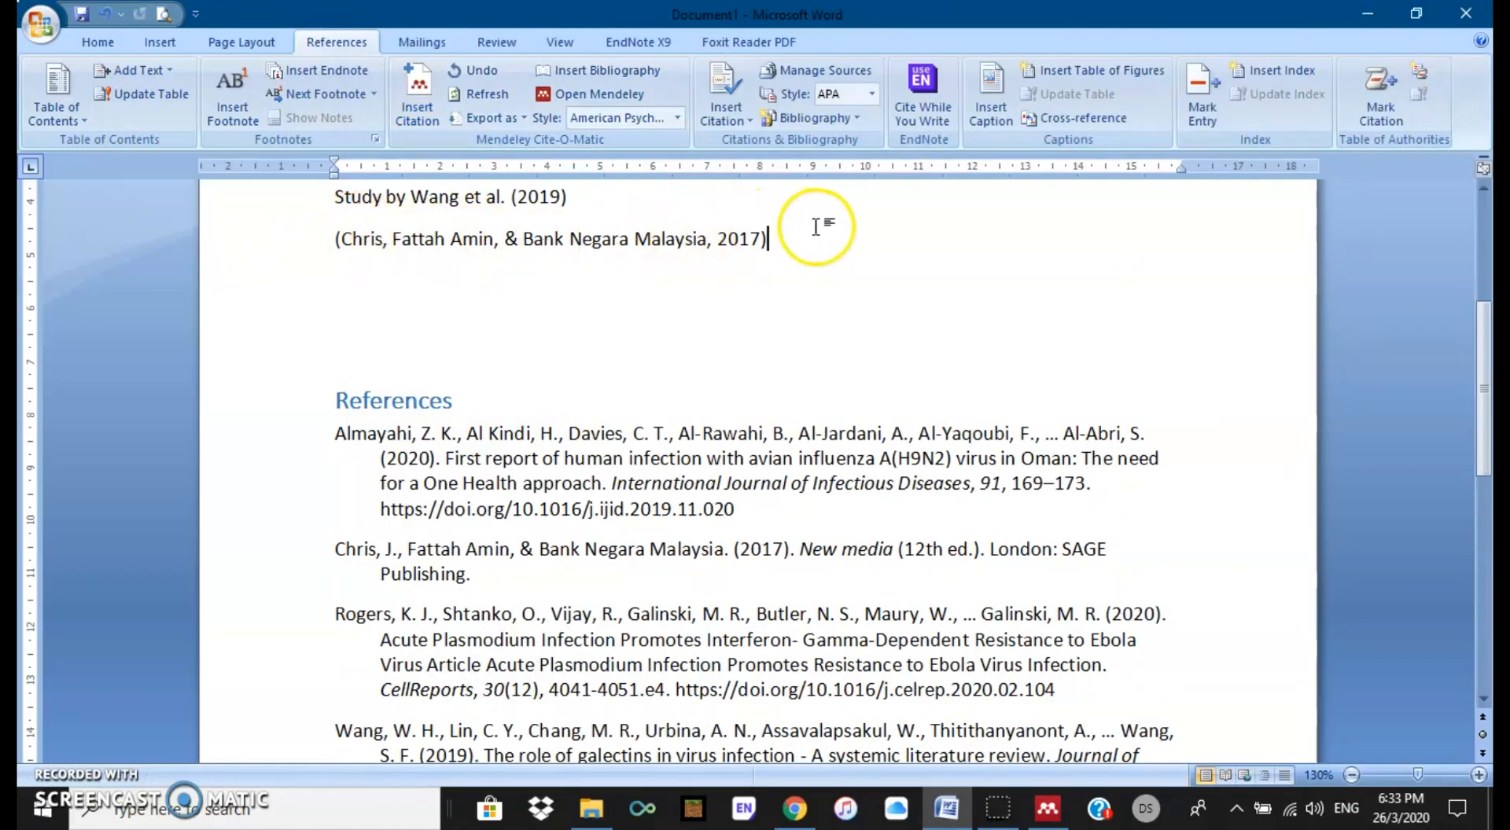
Step: Justify all entries of the References list
scroll(944, 361, "down", 1)
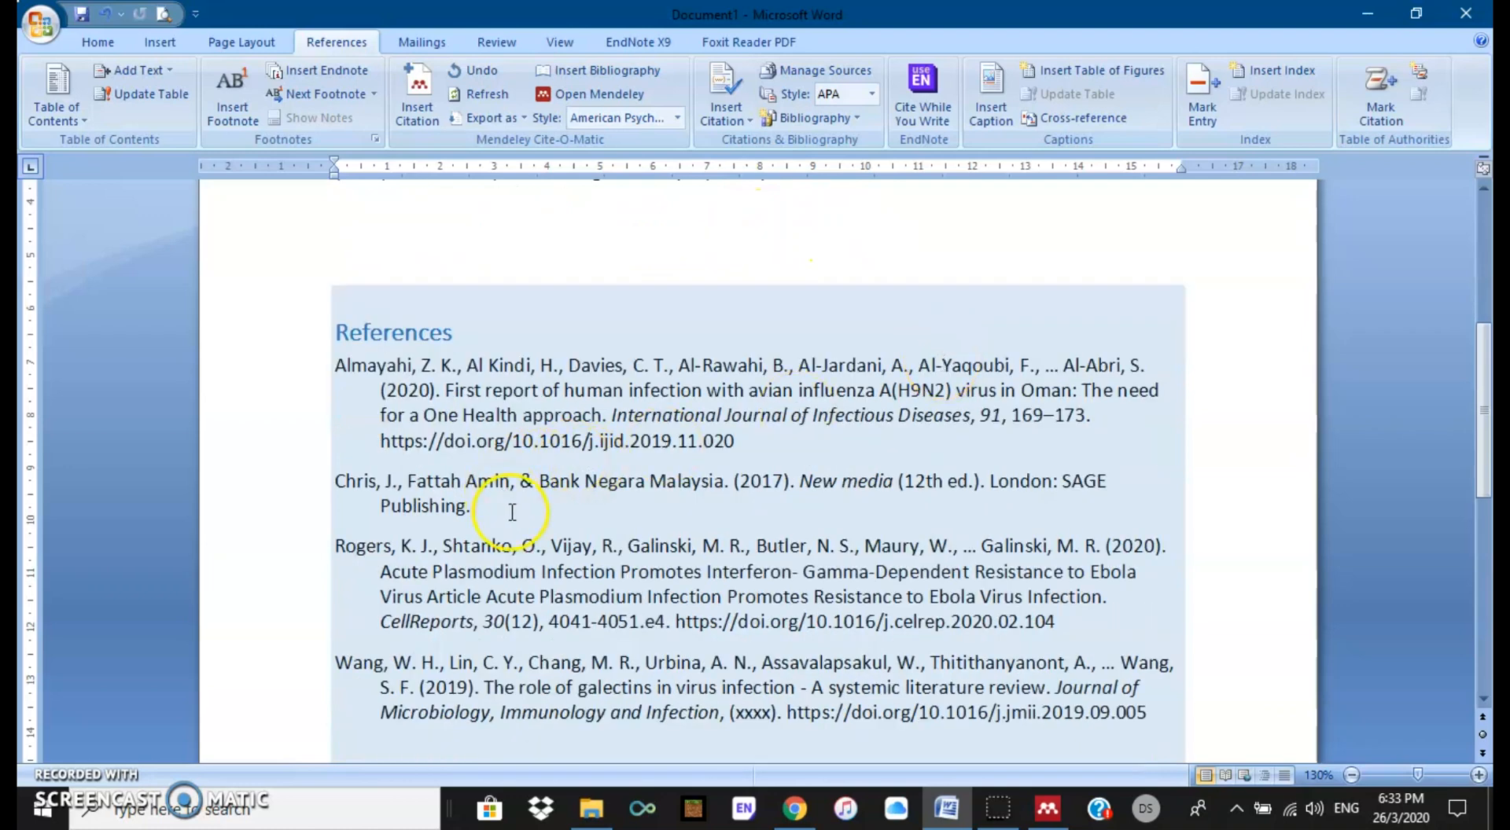
left_click_drag(472, 507, 336, 482)
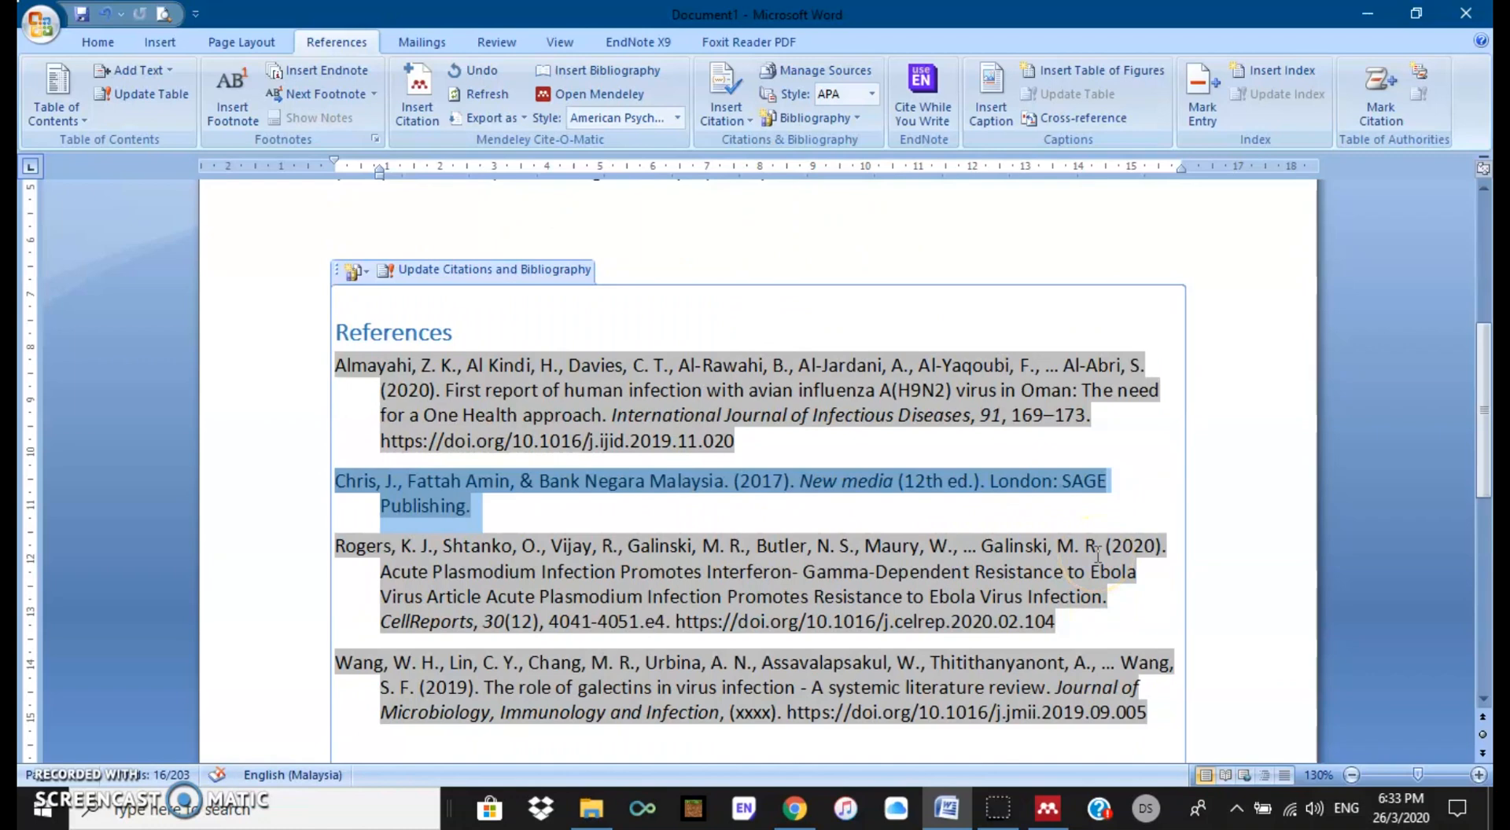
scroll(1096, 555, "down", 2)
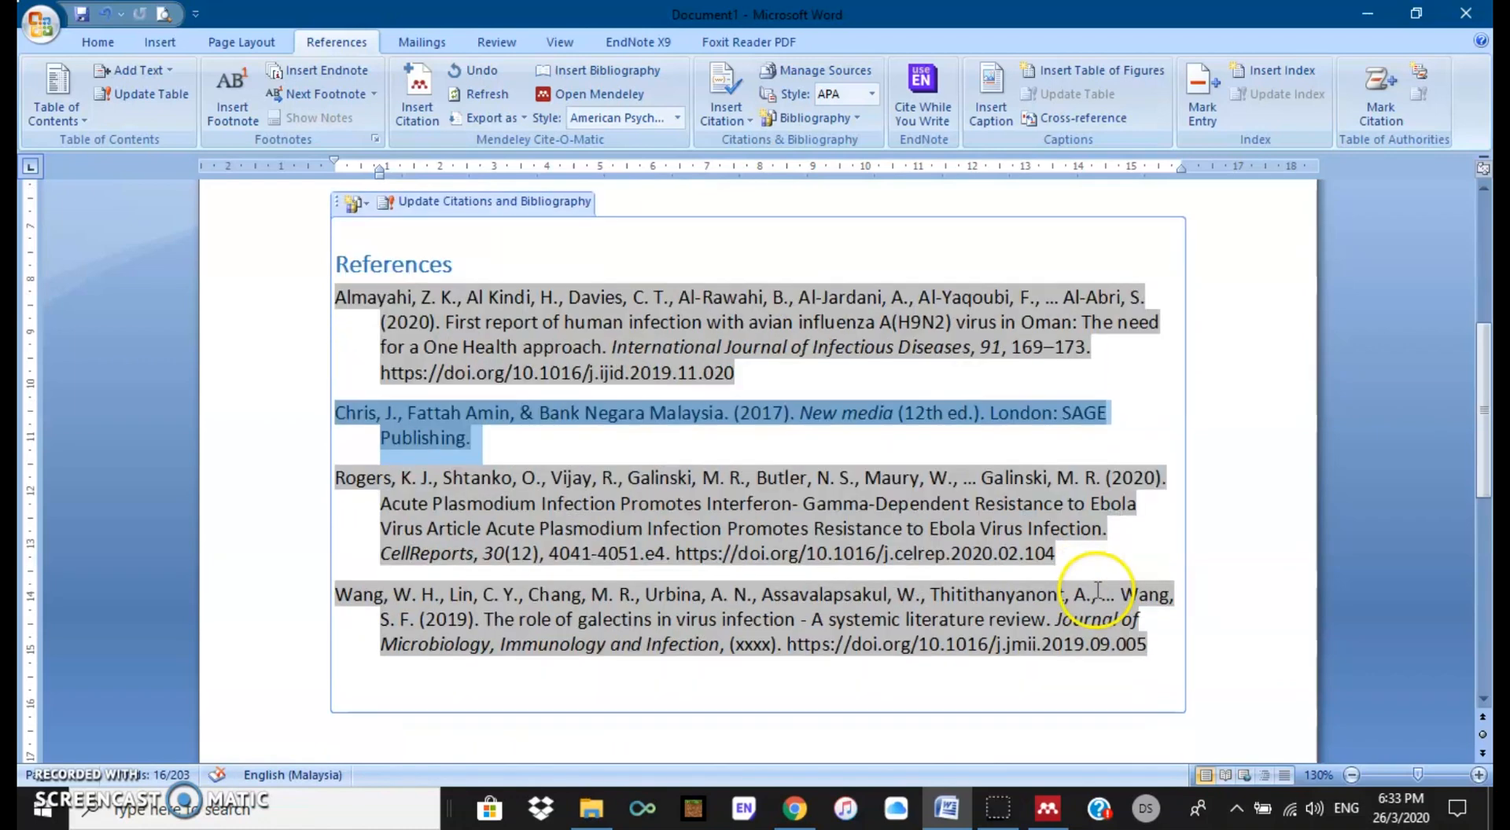
left_click(975, 611)
scroll(975, 612, "up", 1)
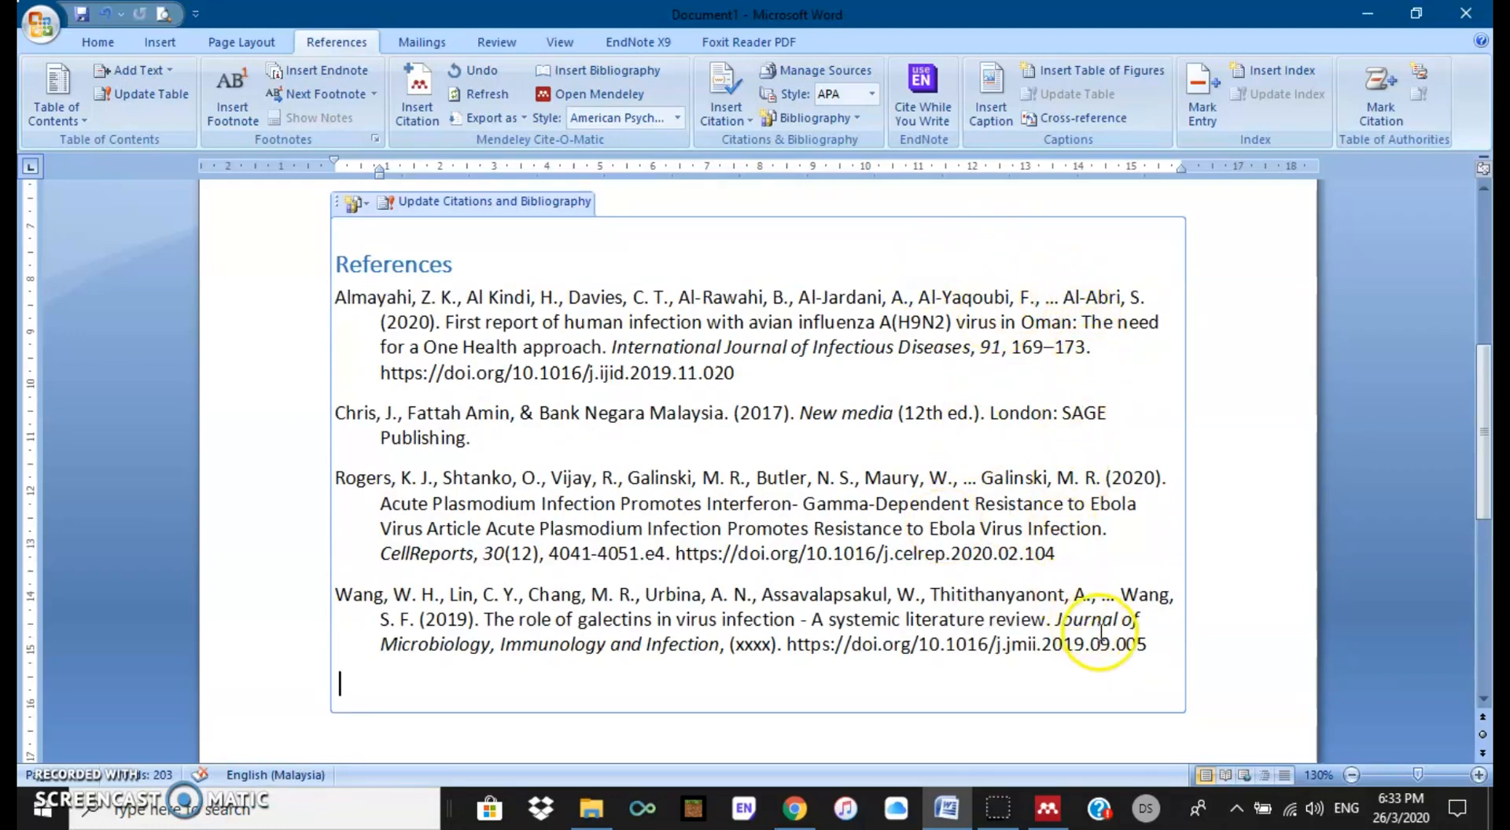
mouse_move(1150, 664)
left_mouse_down()
mouse_move(979, 631)
mouse_move(692, 414)
mouse_move(387, 299)
mouse_move(330, 297)
left_mouse_up()
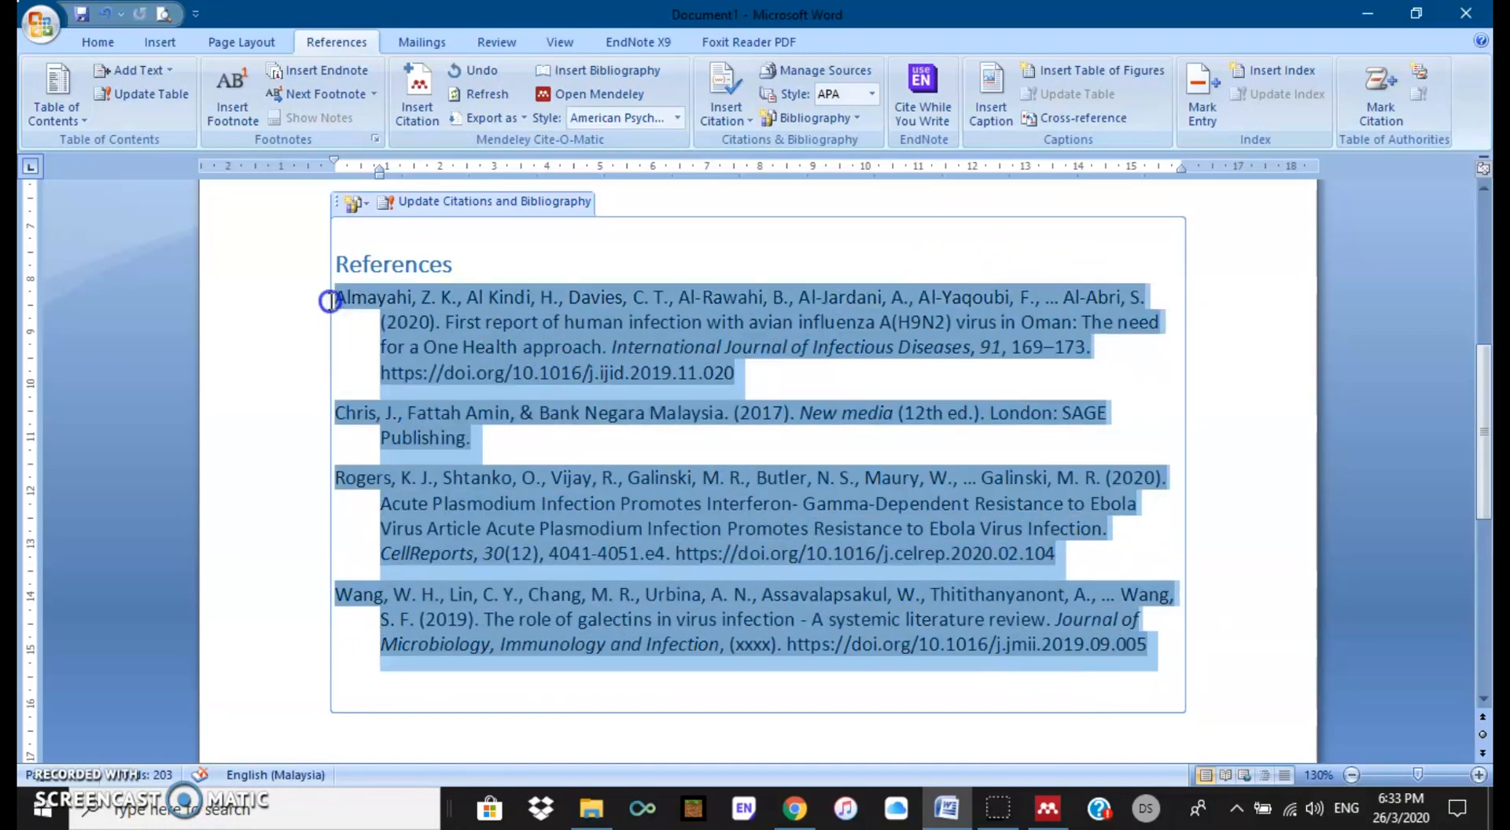
left_click(113, 38)
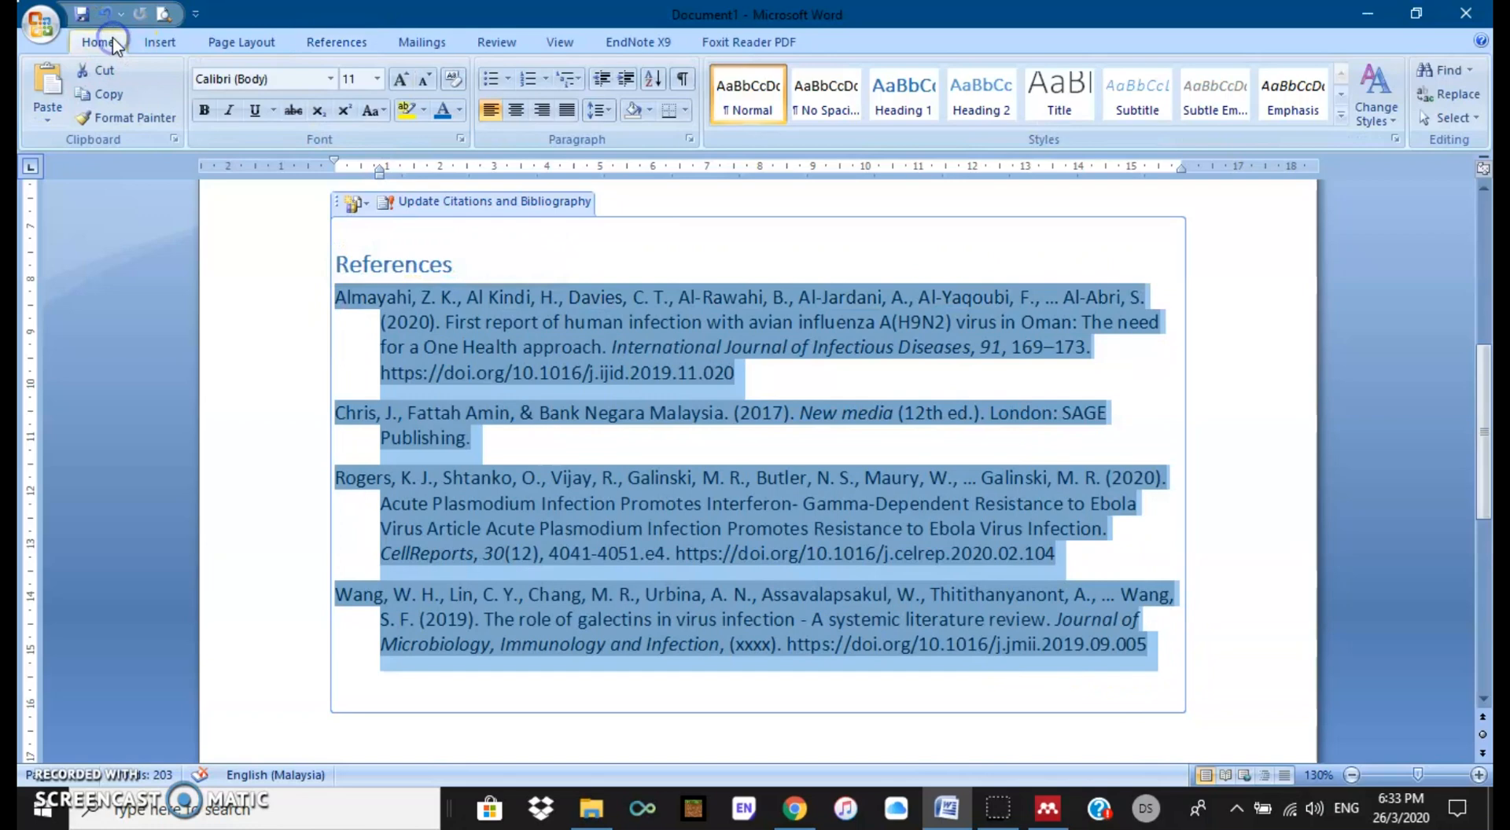
left_click(566, 111)
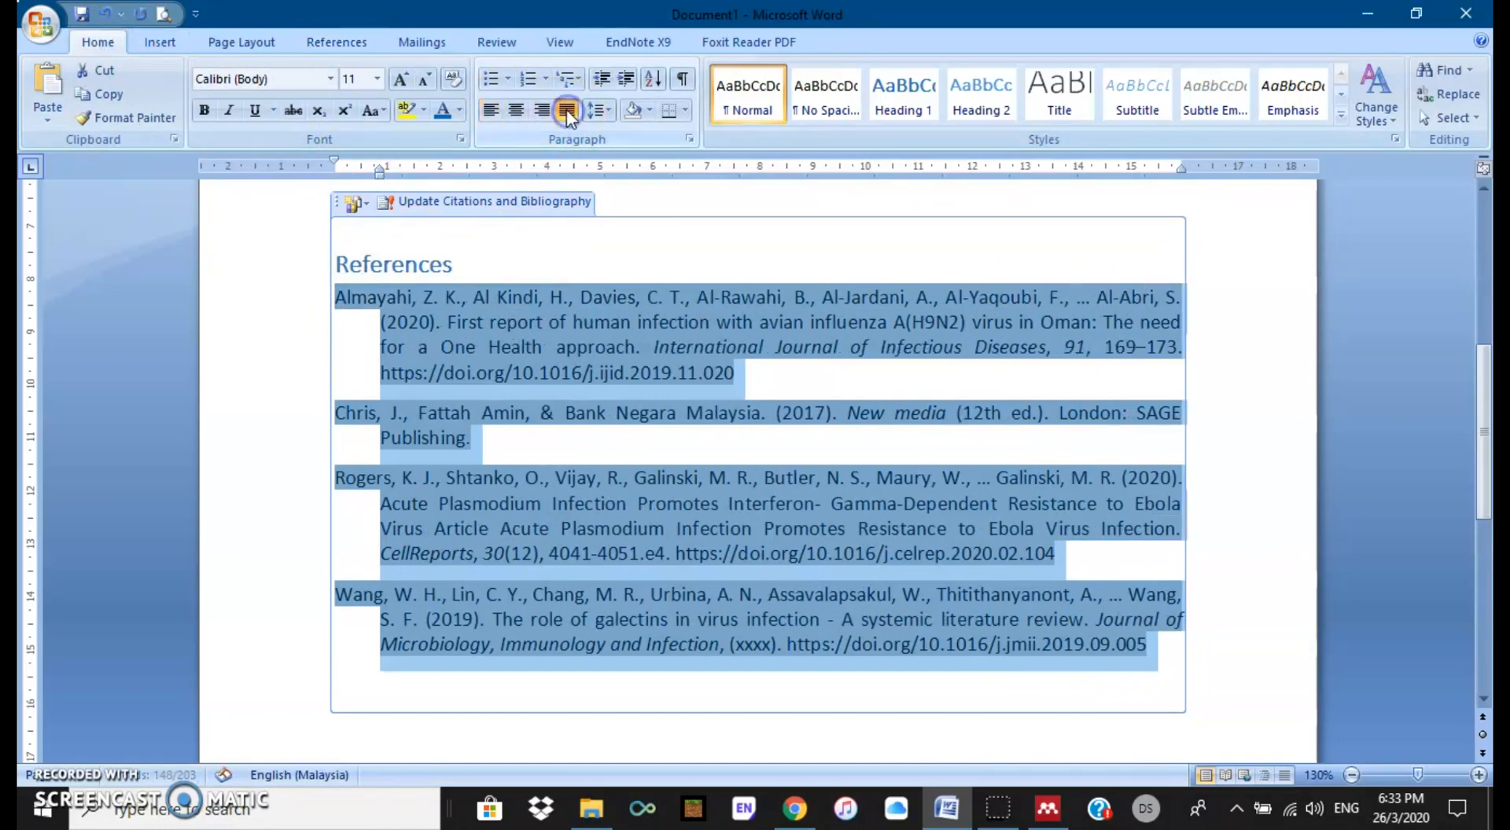
left_click(1133, 681)
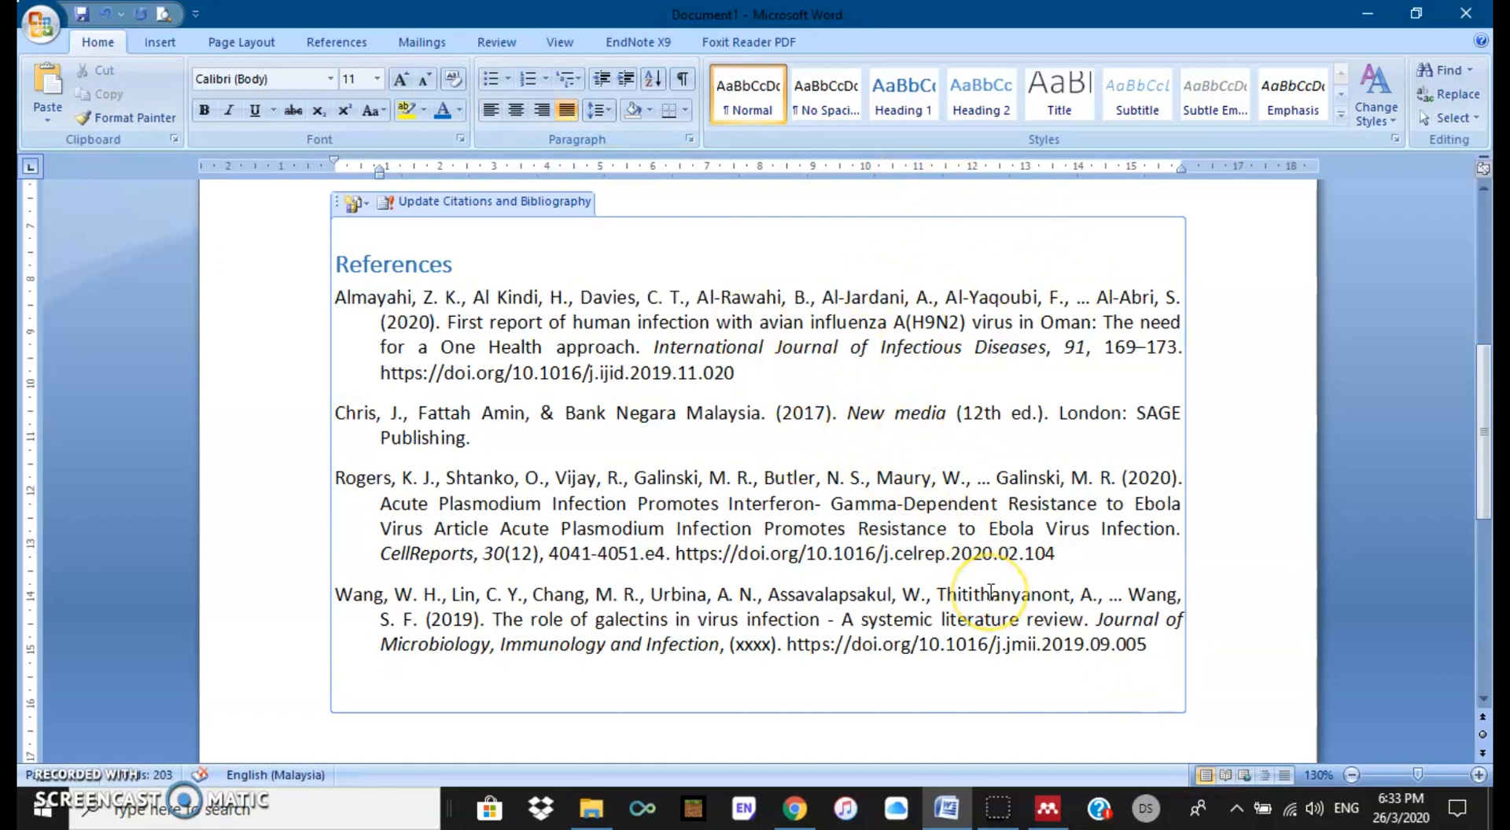
Step: Add a blank line after the Bank Negara Malaysia 2017 citation
scroll(990, 592, "up", 1)
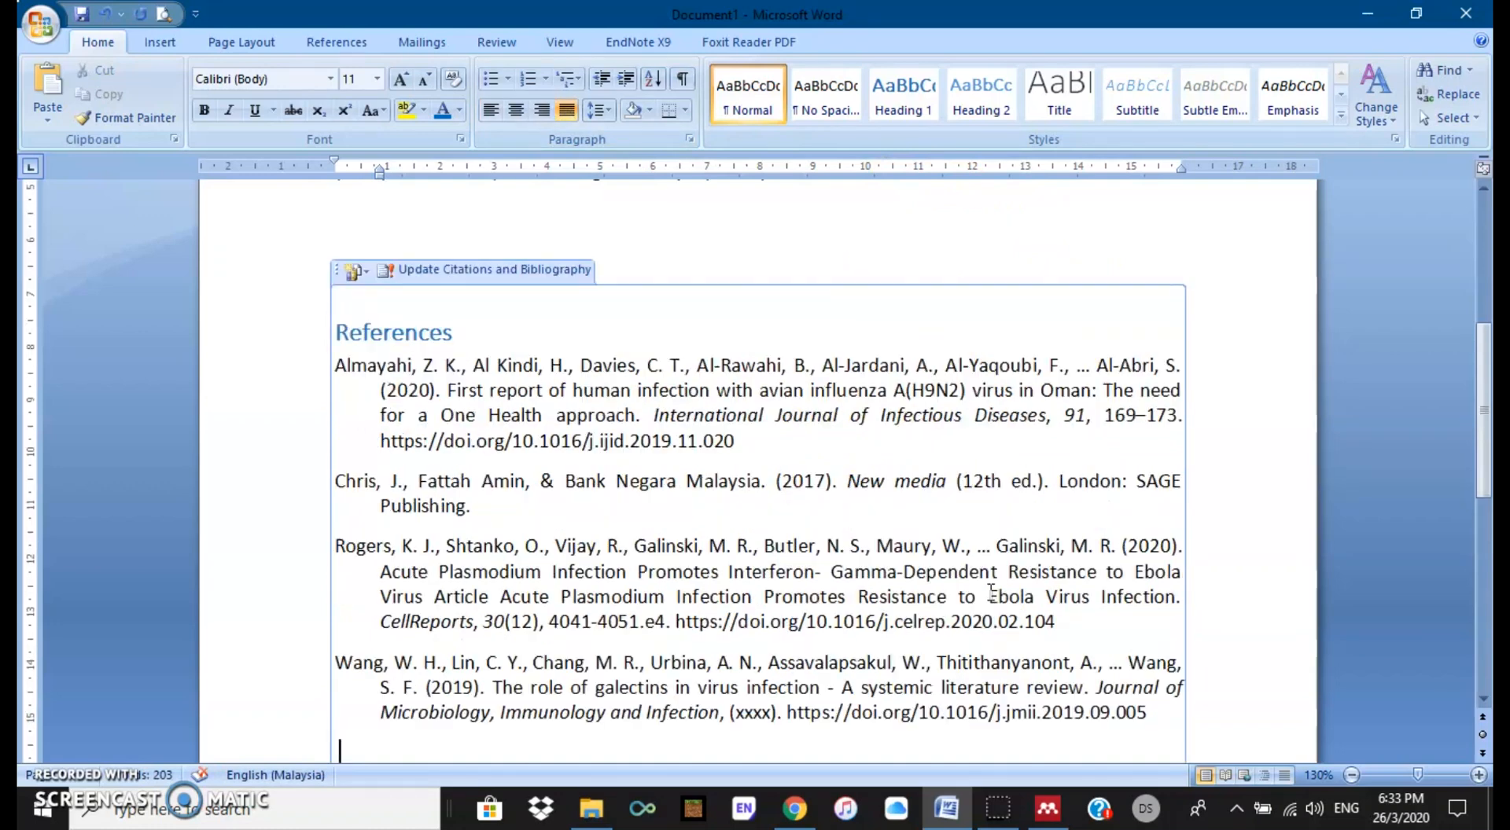
scroll(991, 592, "up", 6)
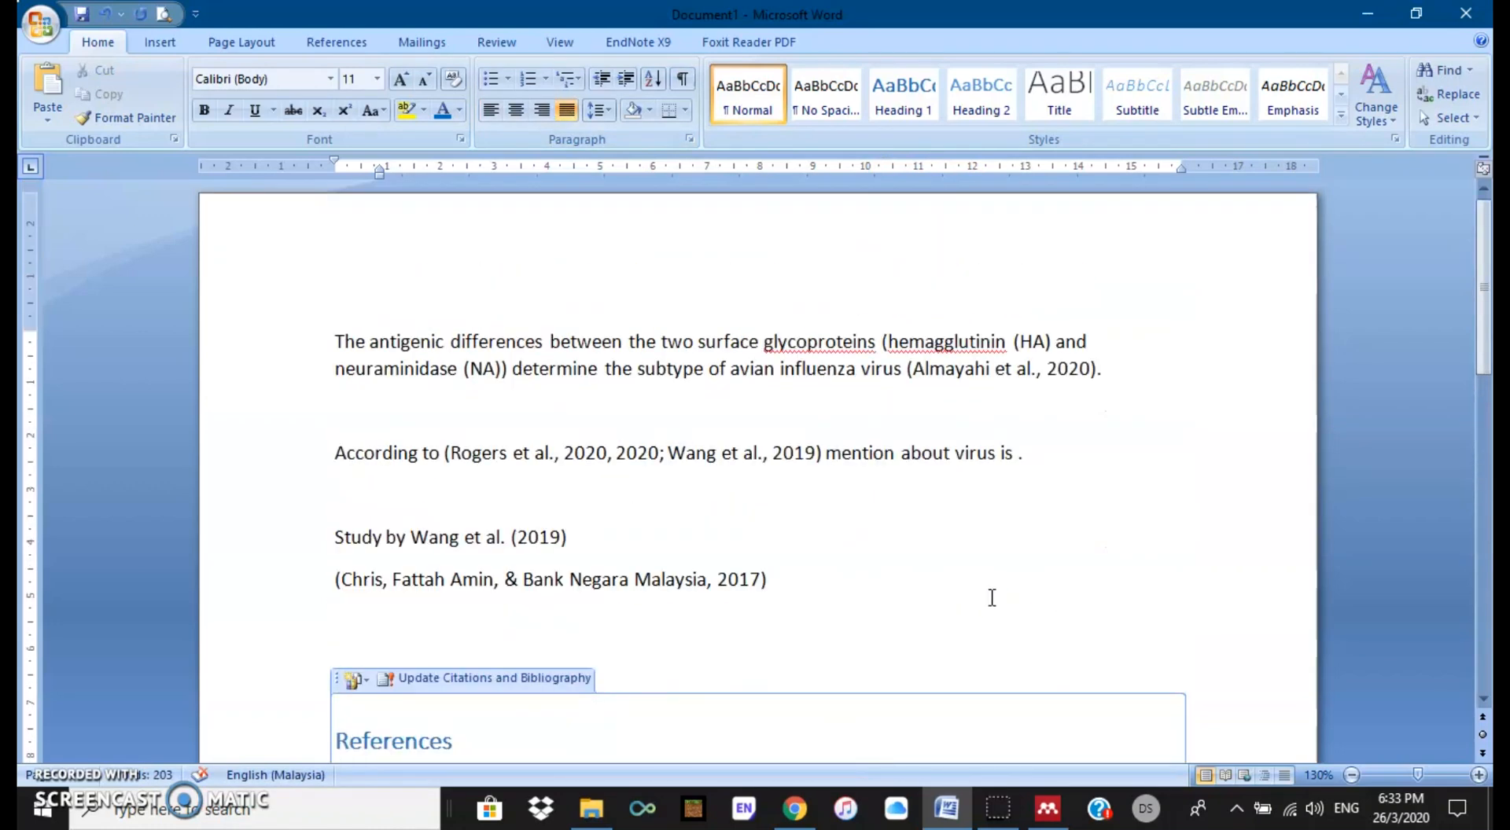
scroll(991, 598, "down", 1)
left_click(853, 516)
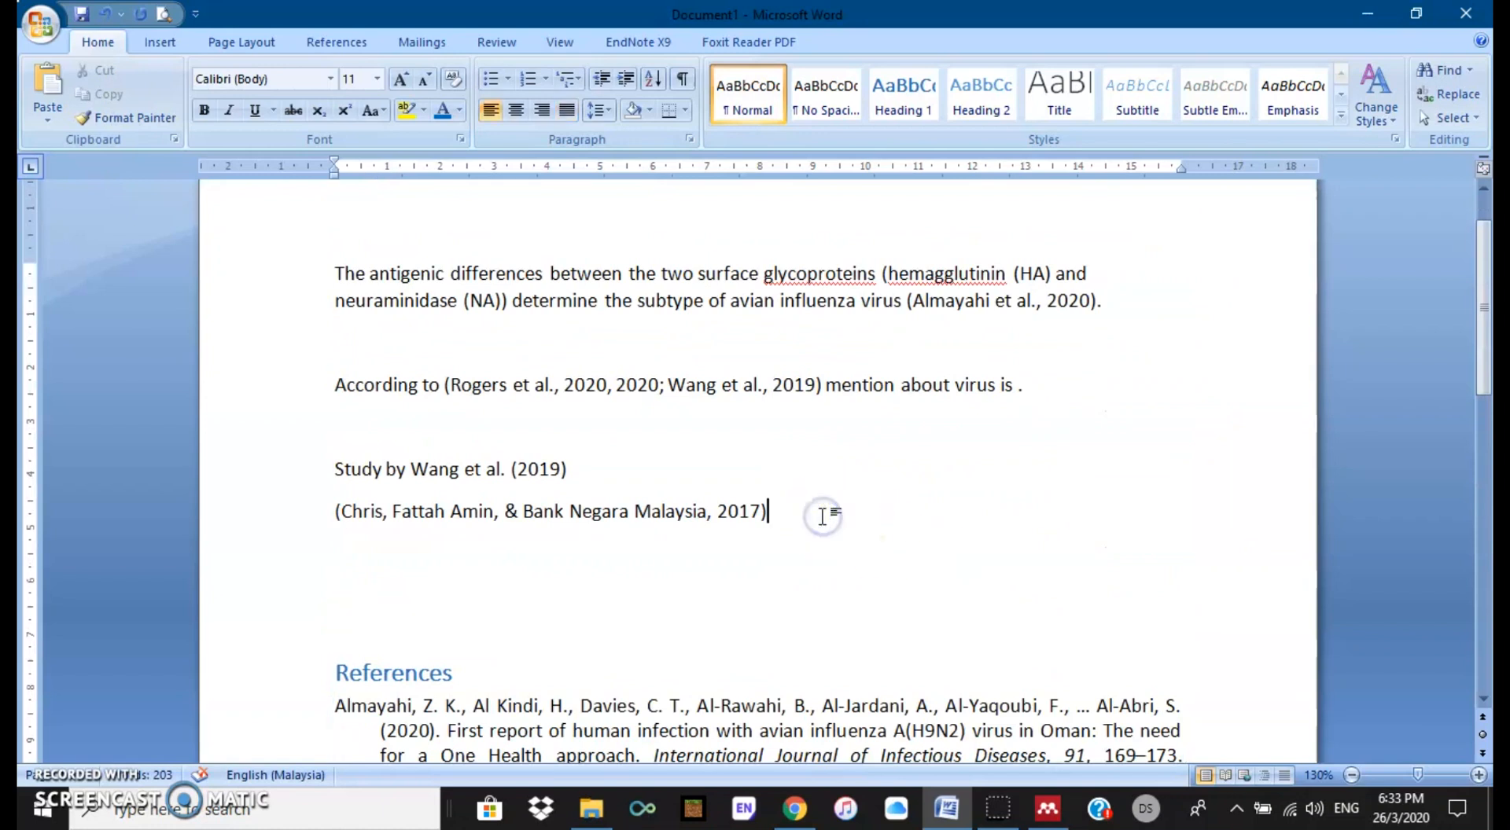
key("Return")
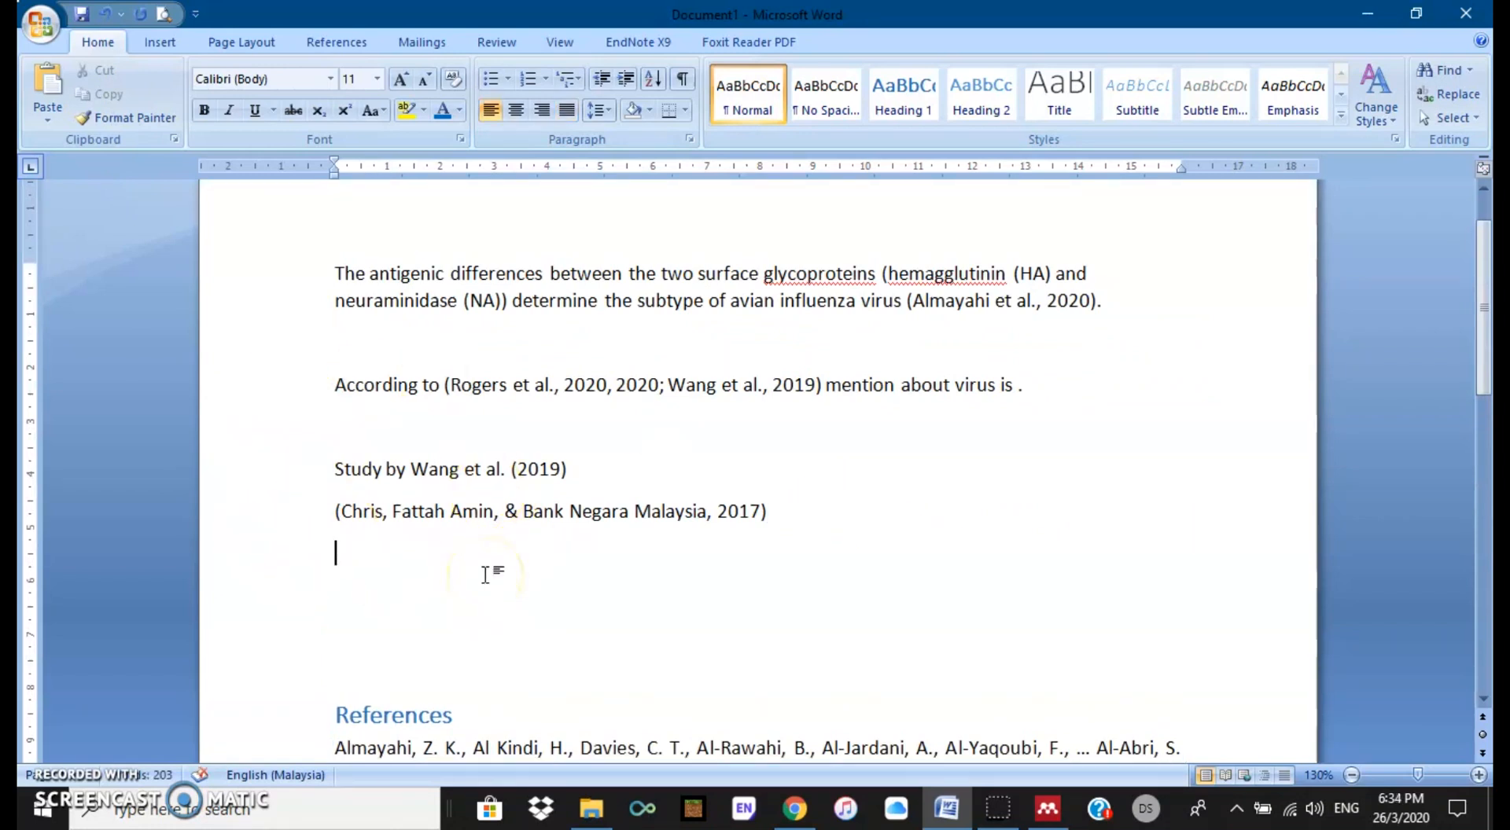
scroll(485, 574, "down", 5)
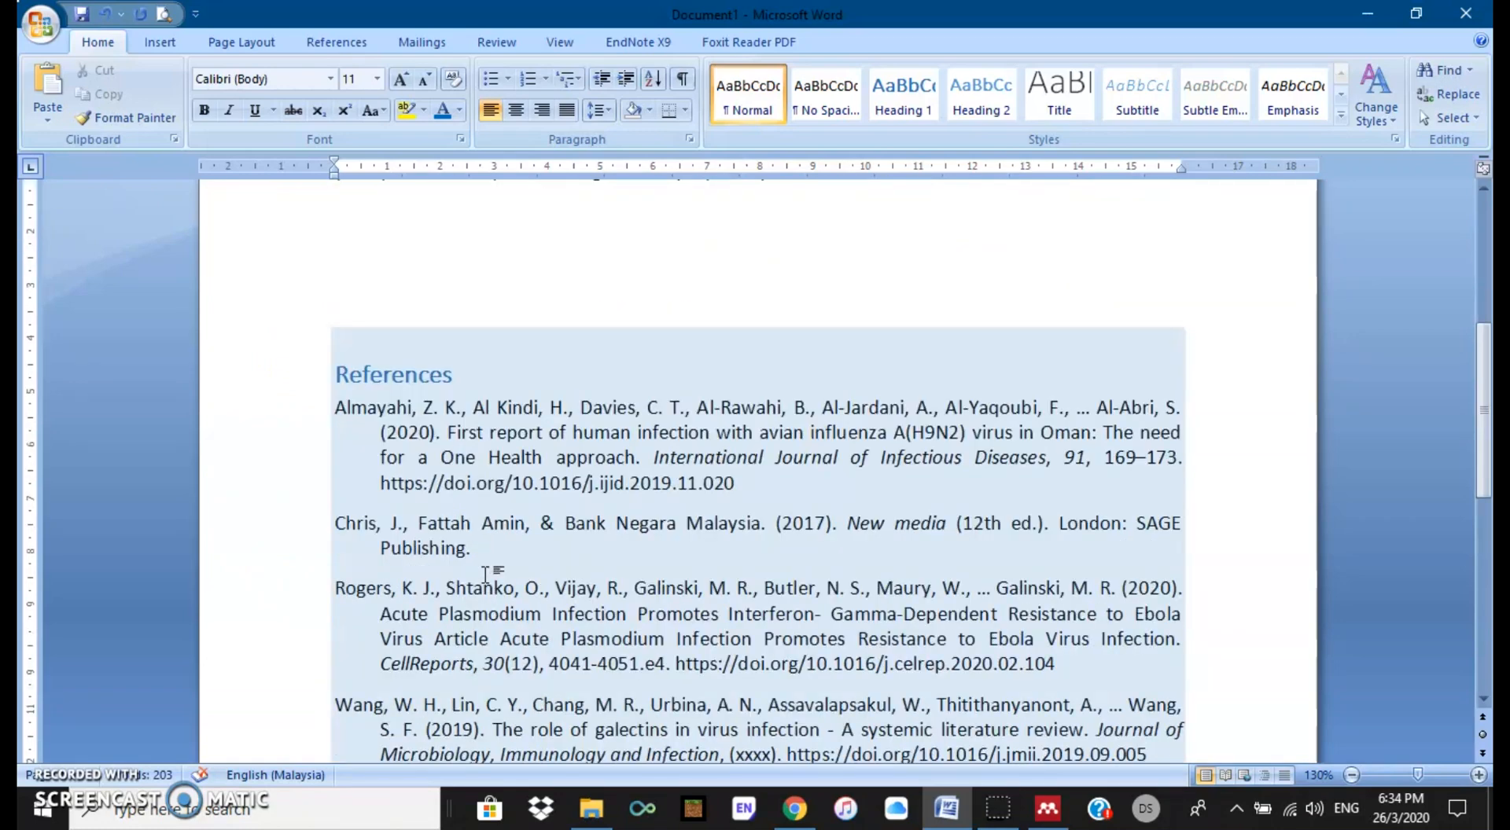
scroll(486, 574, "down", 1)
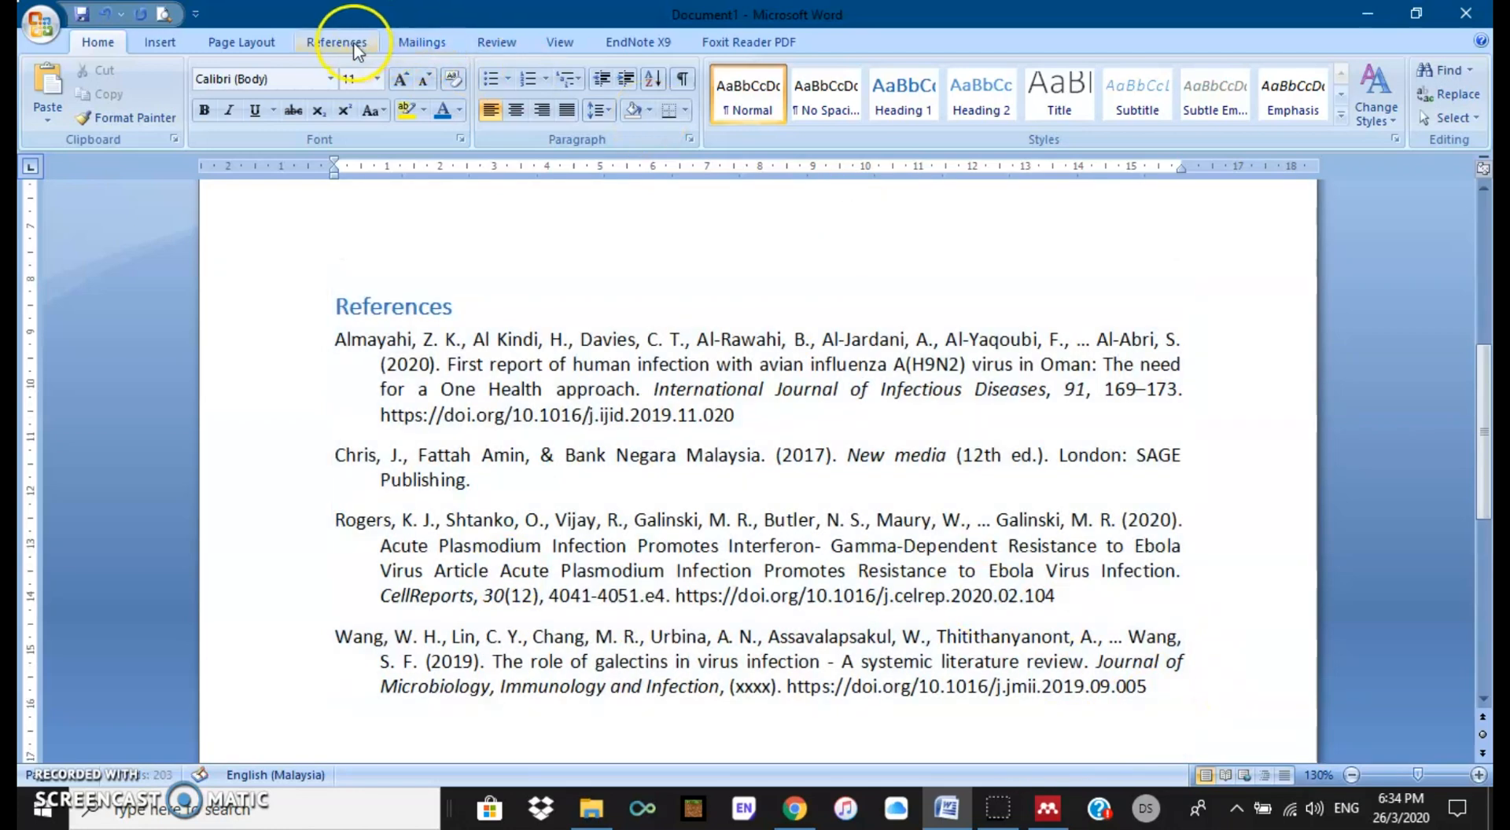
left_click(357, 49)
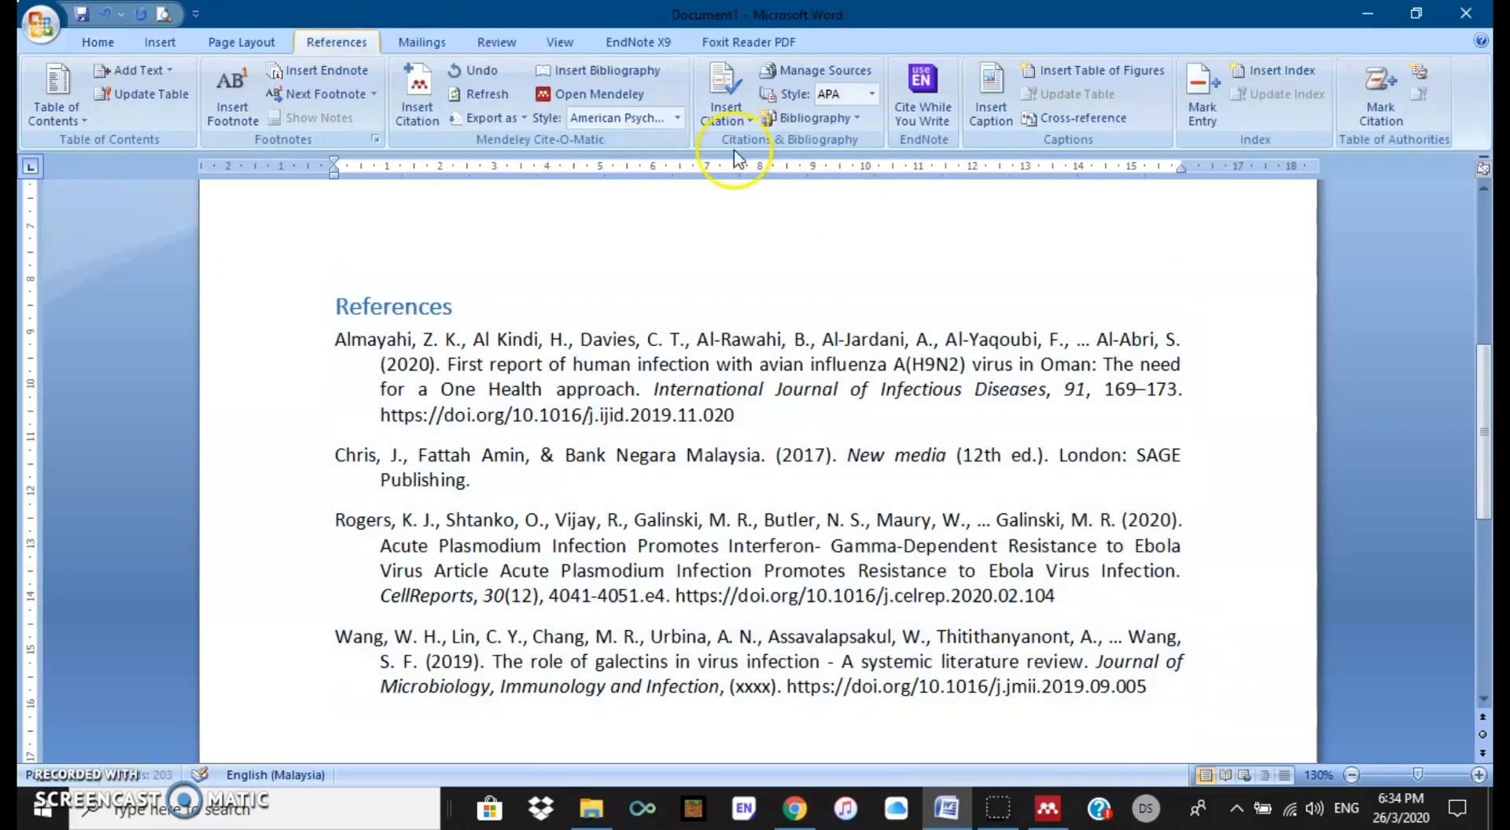
Step: Select the bibliography and reformat all citations in IEEE style
left_click(986, 591)
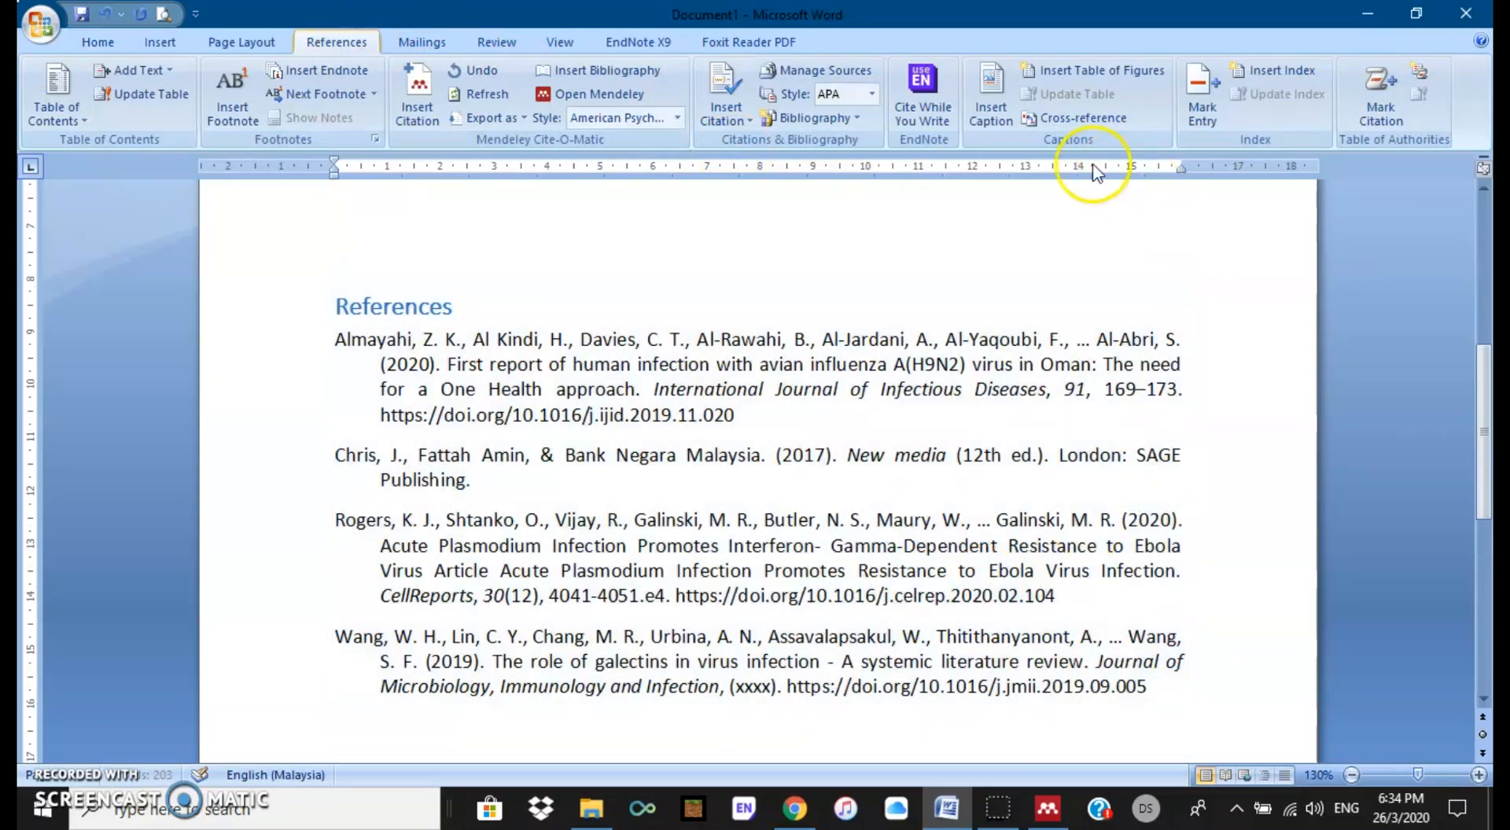
left_click(678, 117)
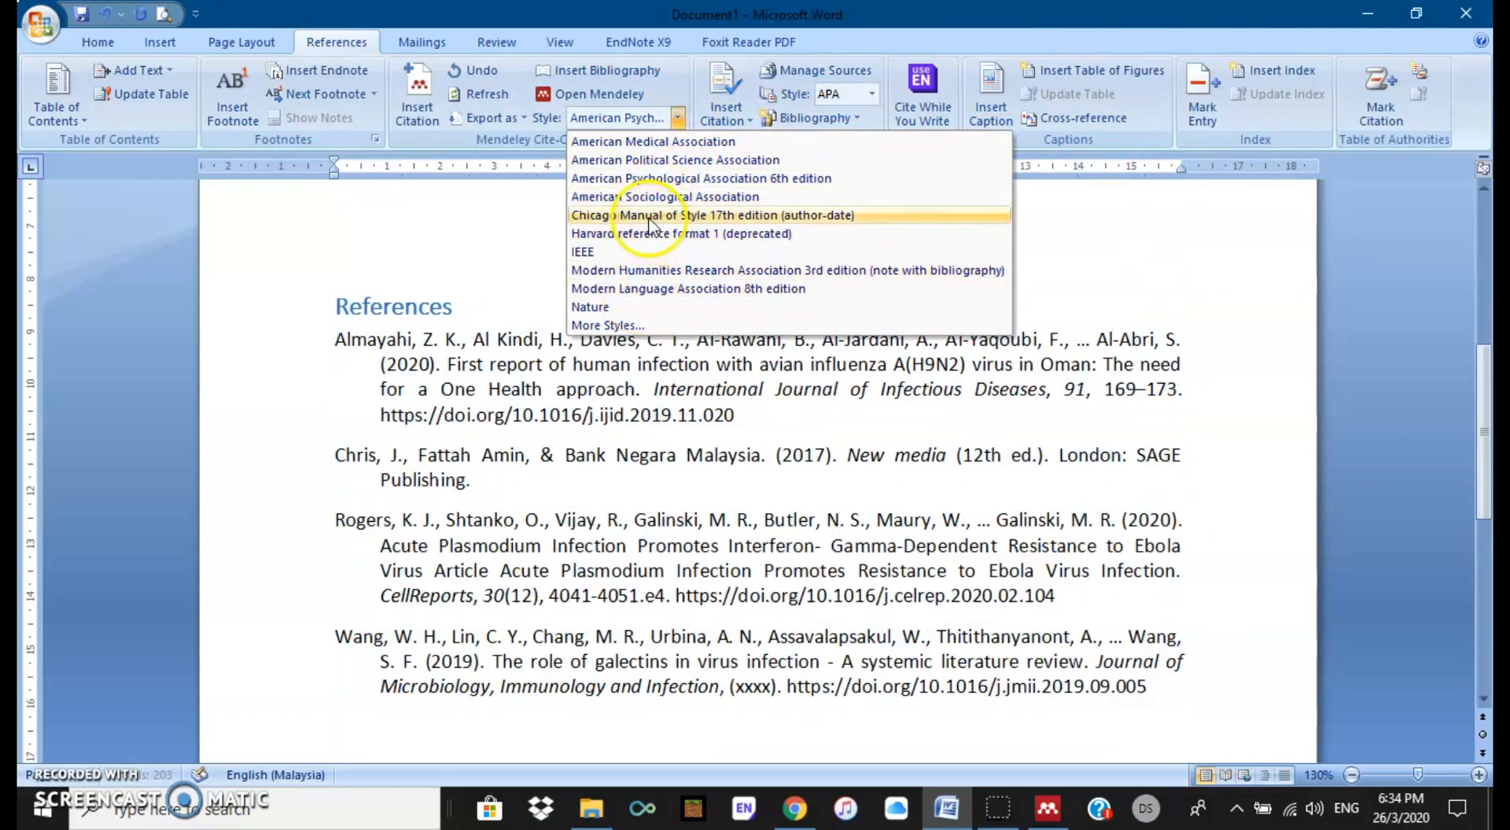
left_click(1166, 681)
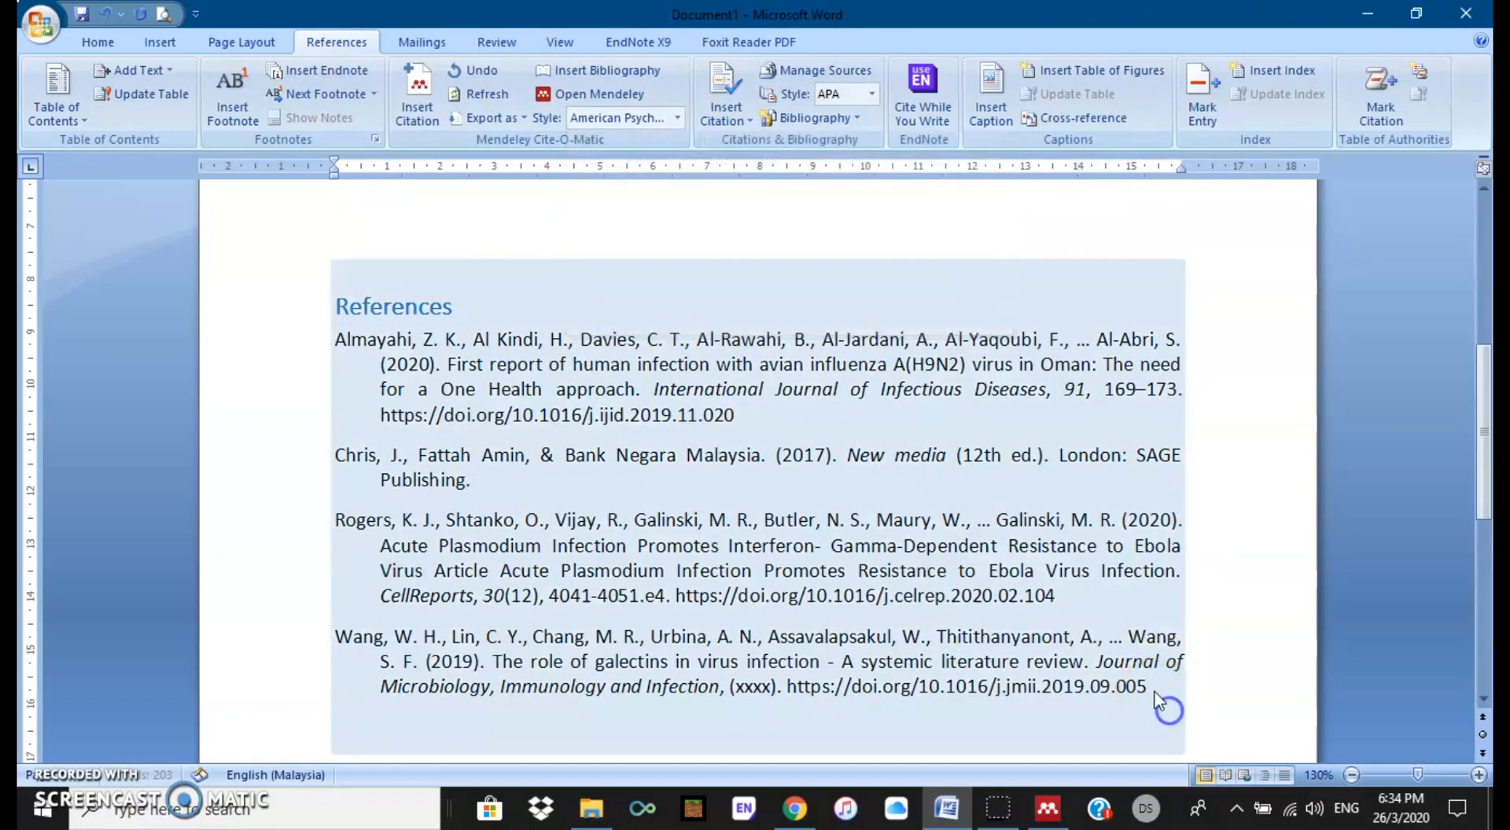
left_click_drag(1153, 686, 325, 339)
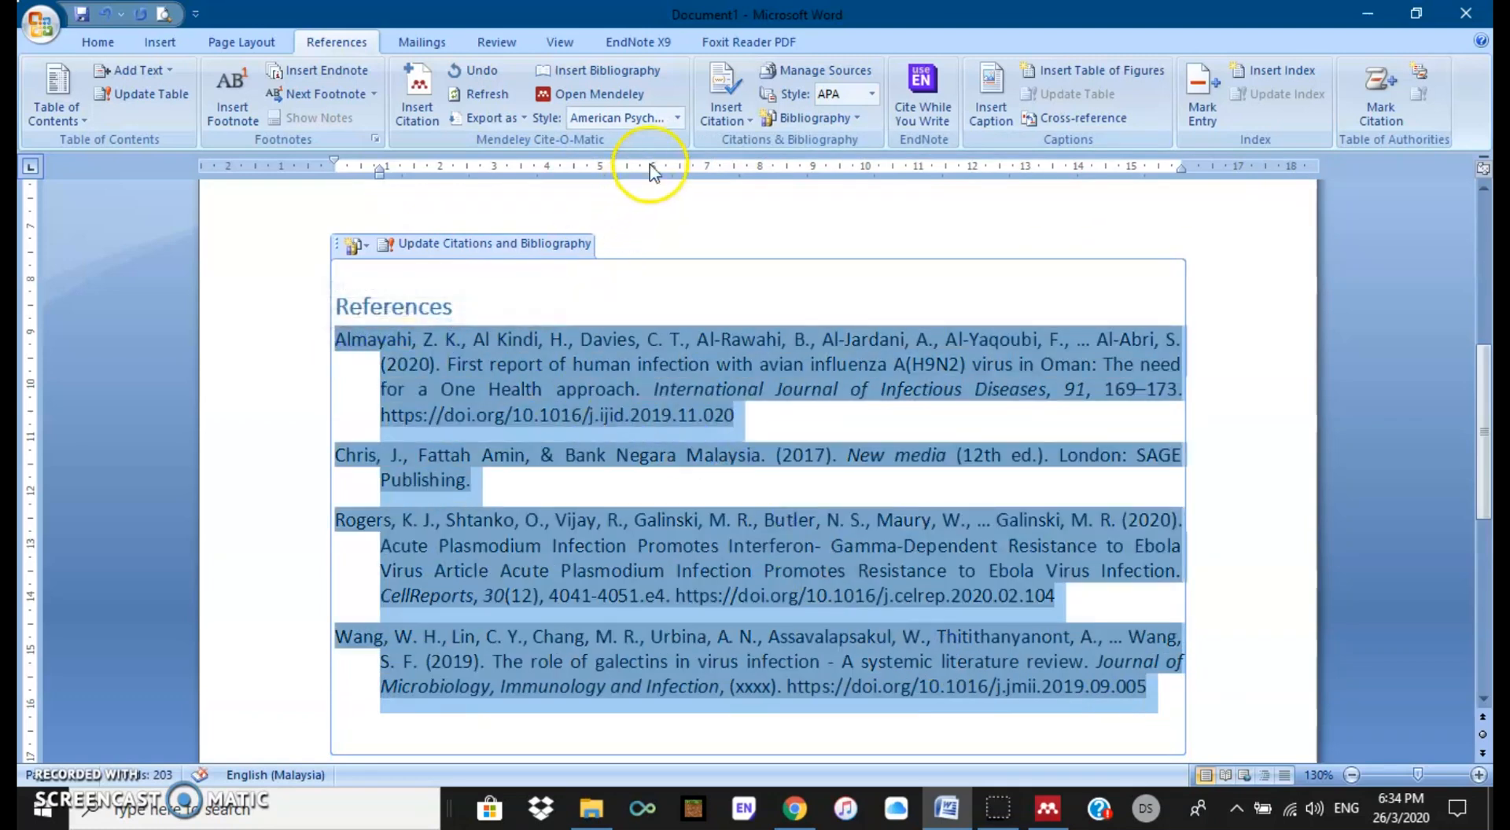
left_click(676, 116)
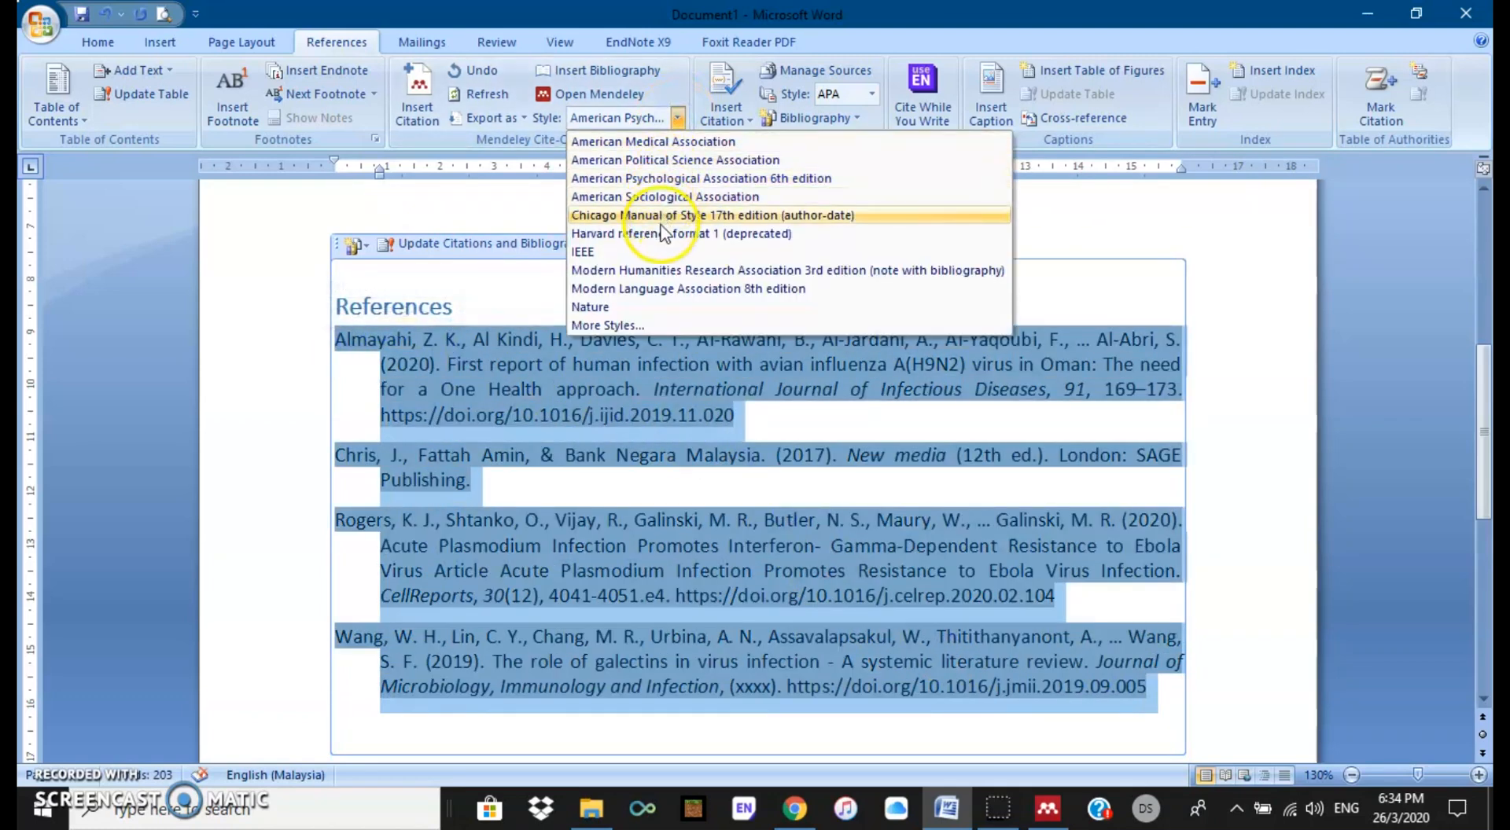
left_click(651, 252)
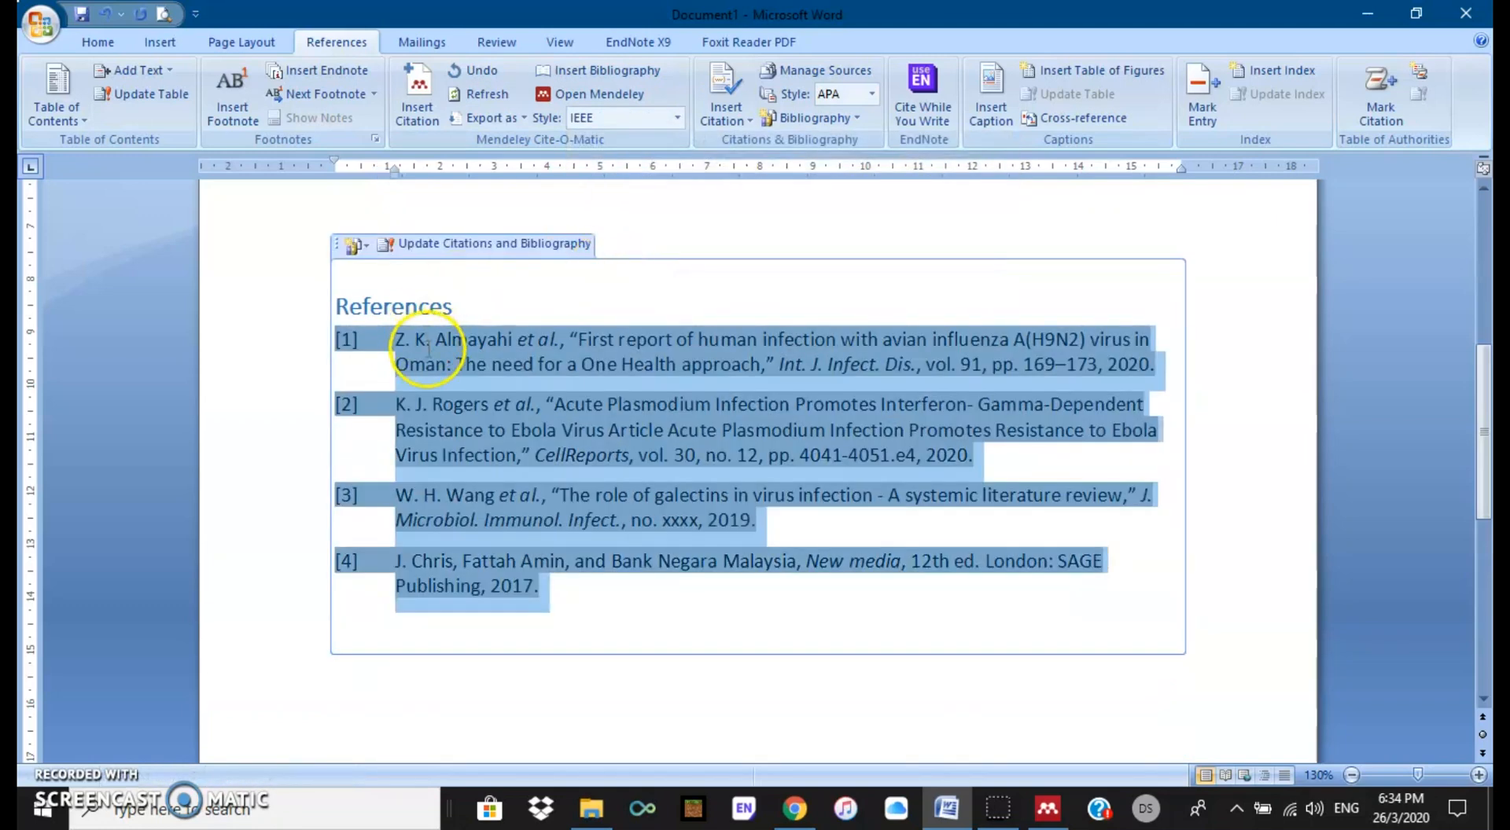
Step: Try Nature style, then return citations to American Psychological Association 6th edition
left_click(676, 117)
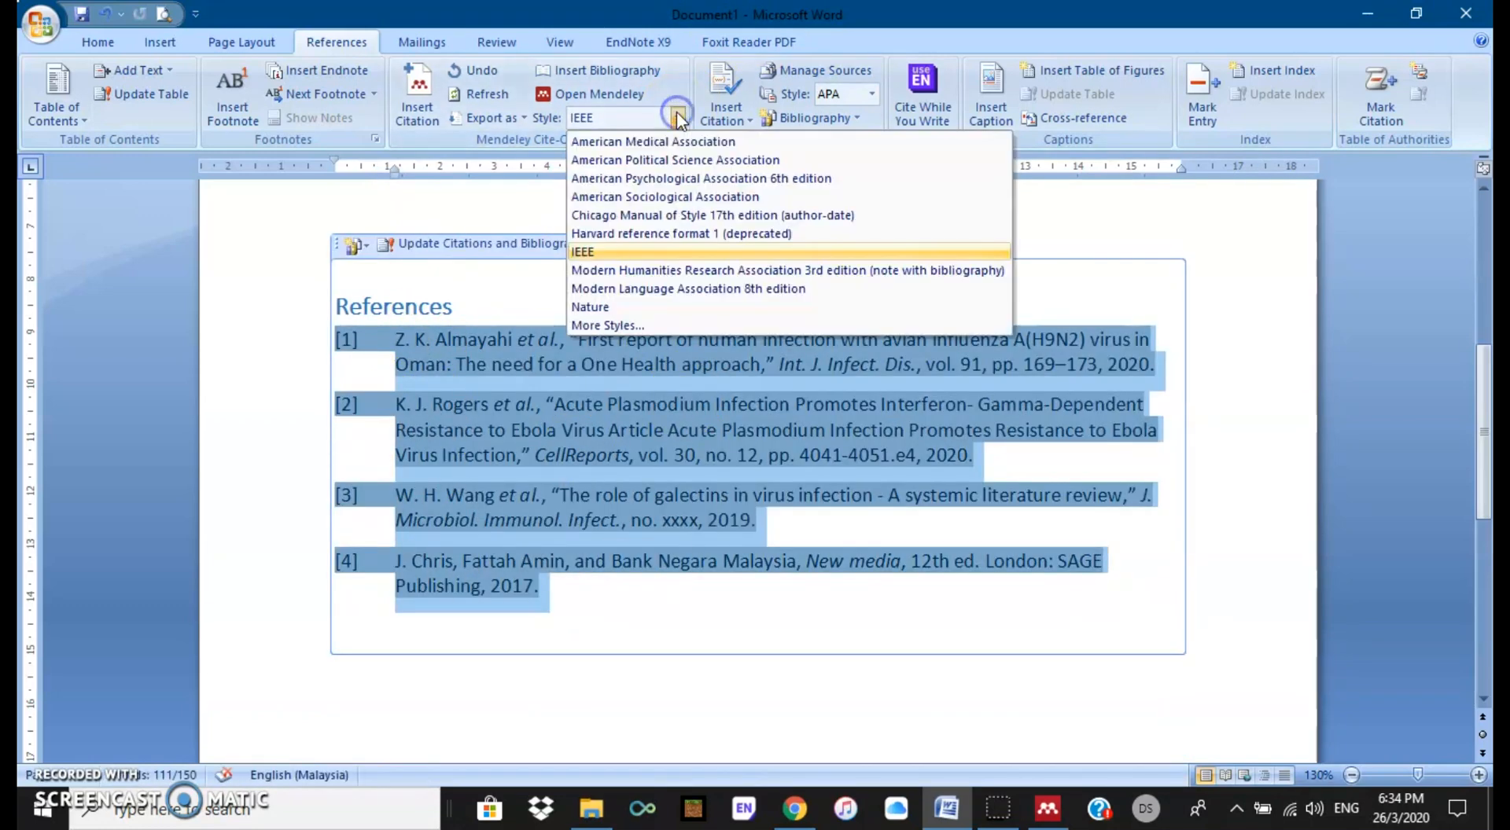
left_click(662, 306)
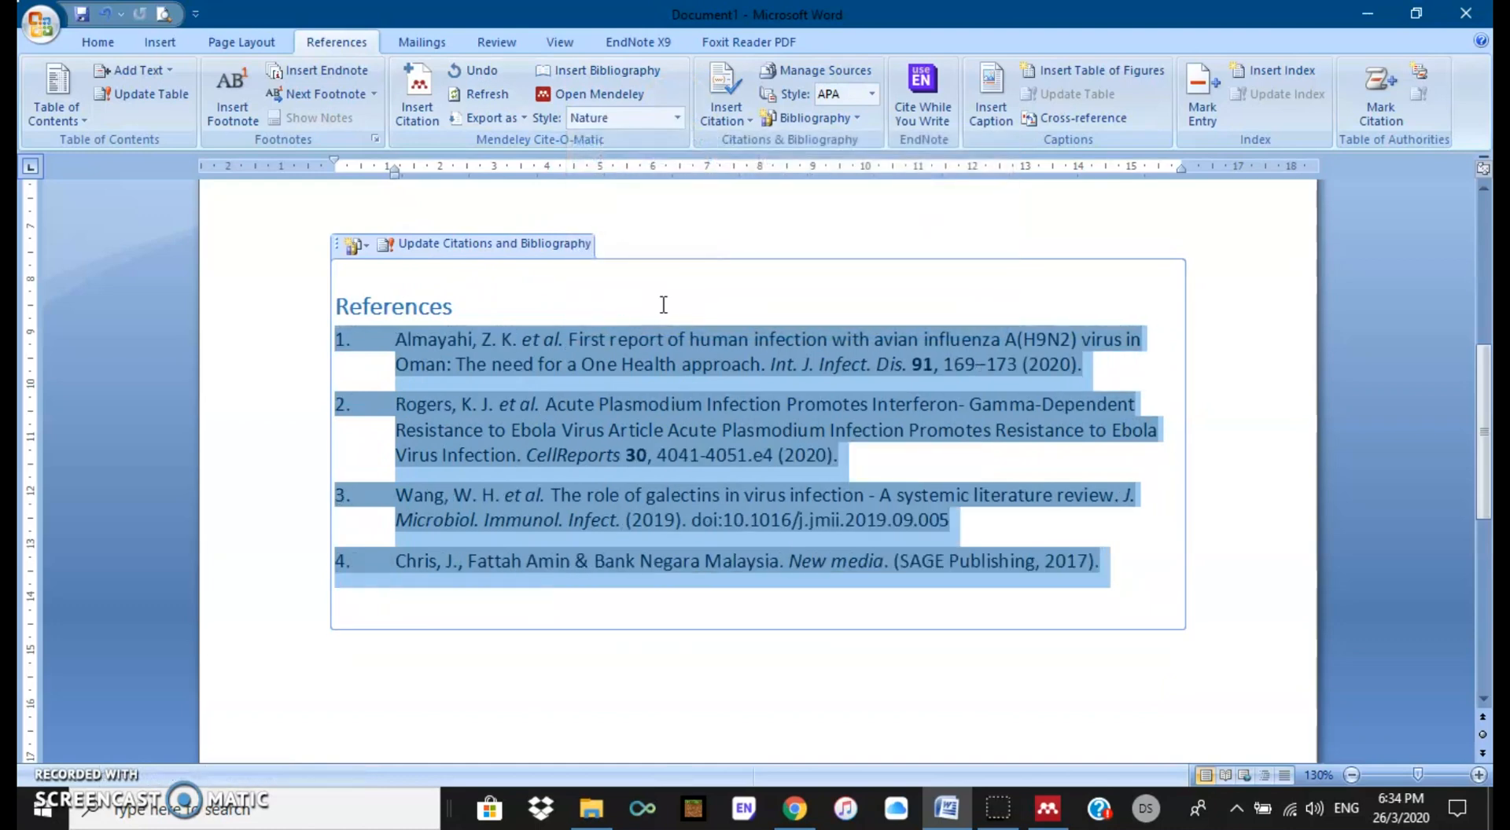
scroll(1004, 448, "up", 6)
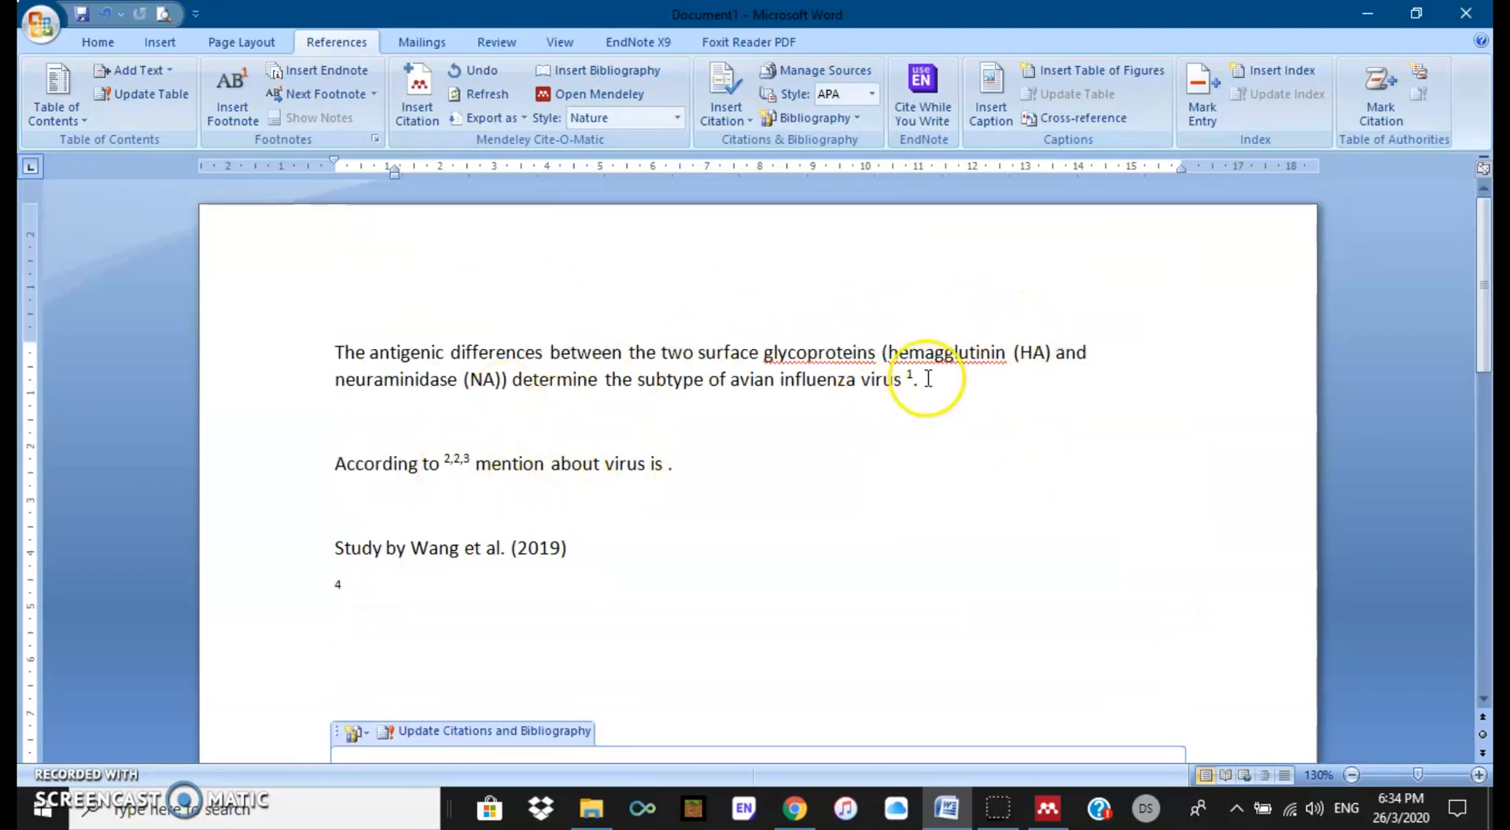
scroll(965, 448, "down", 6)
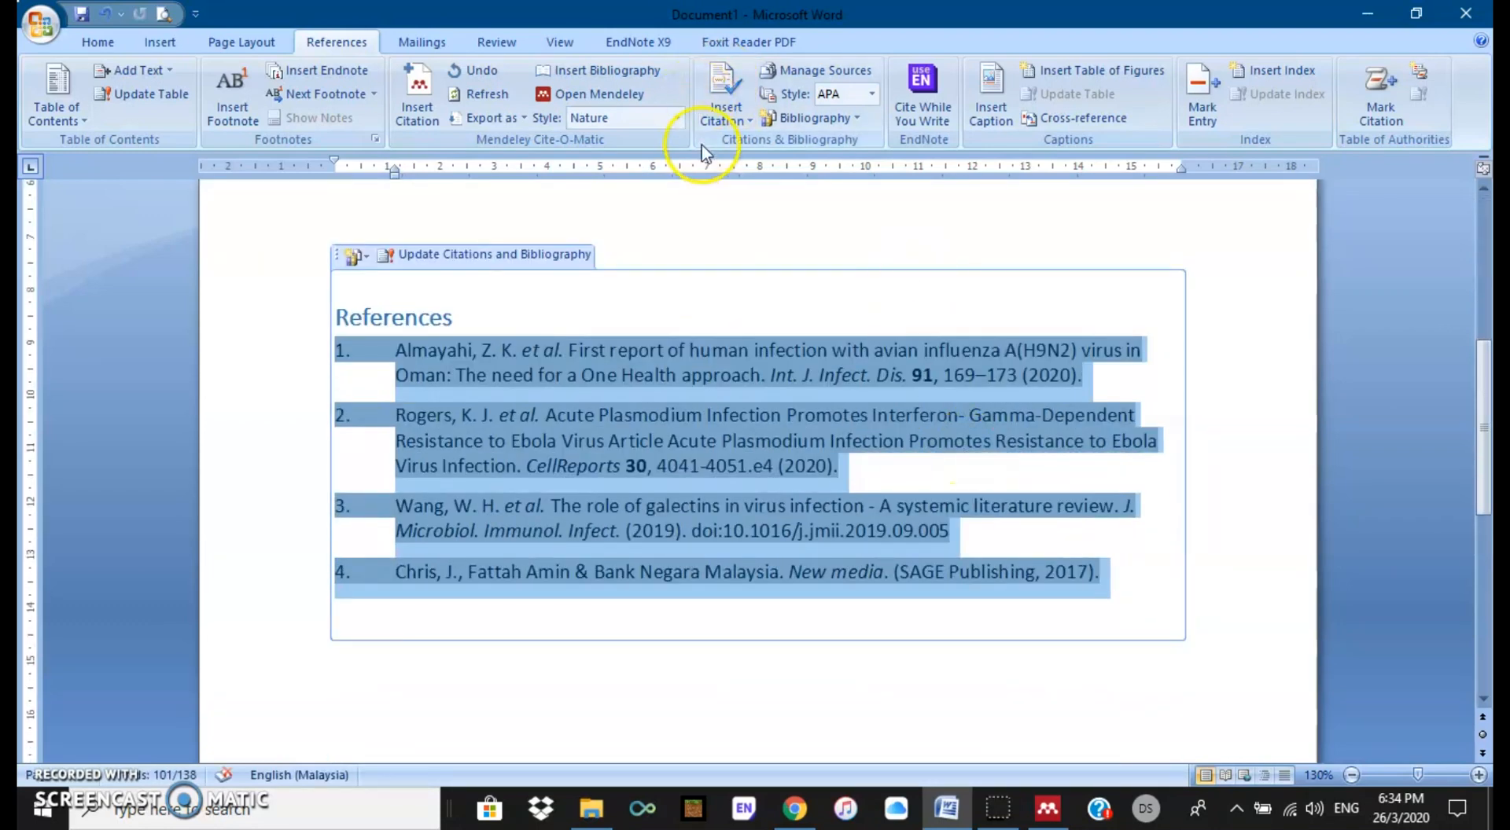
left_click(677, 119)
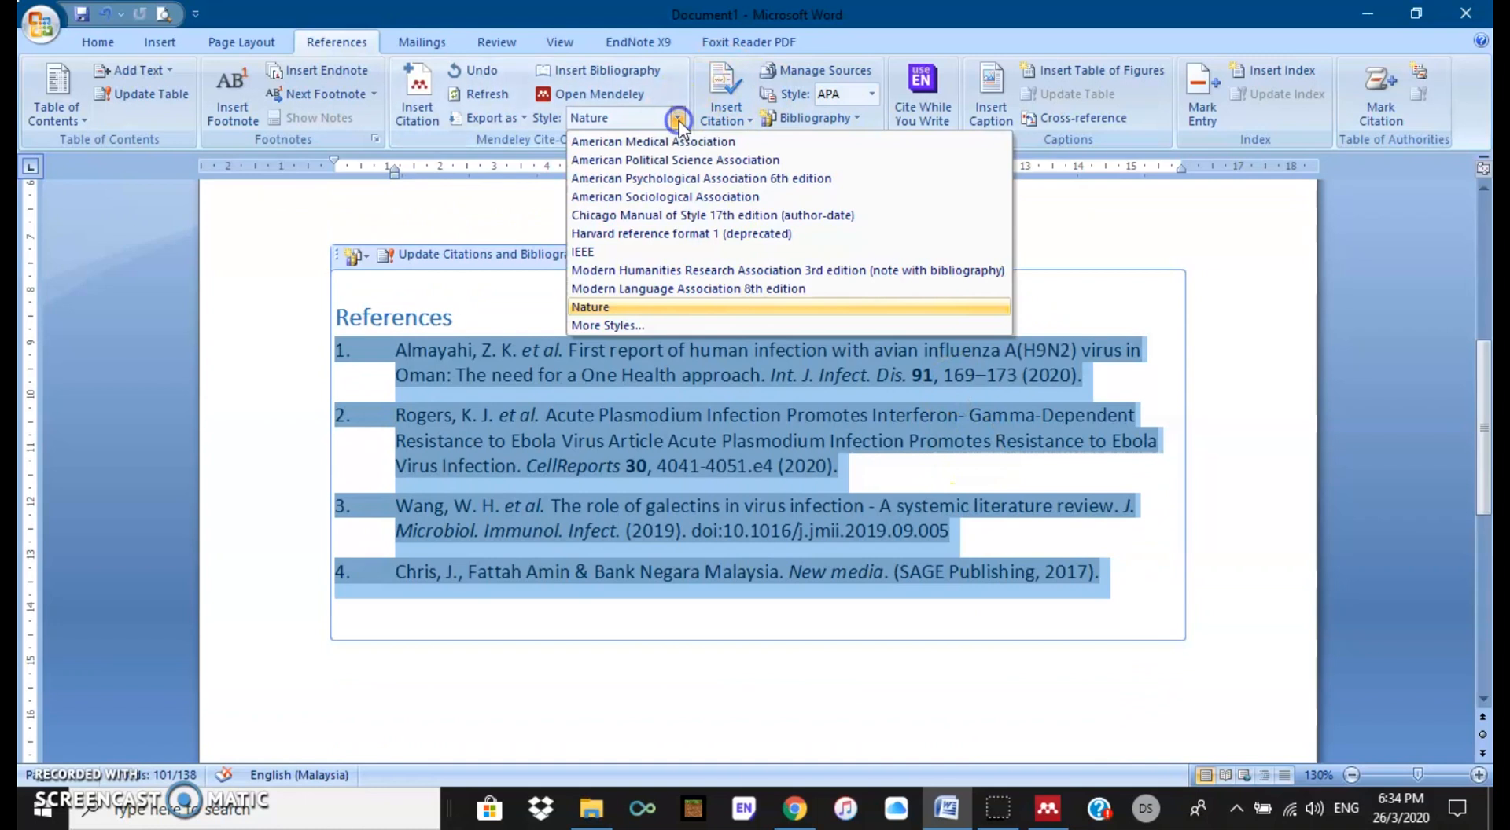
left_click(682, 177)
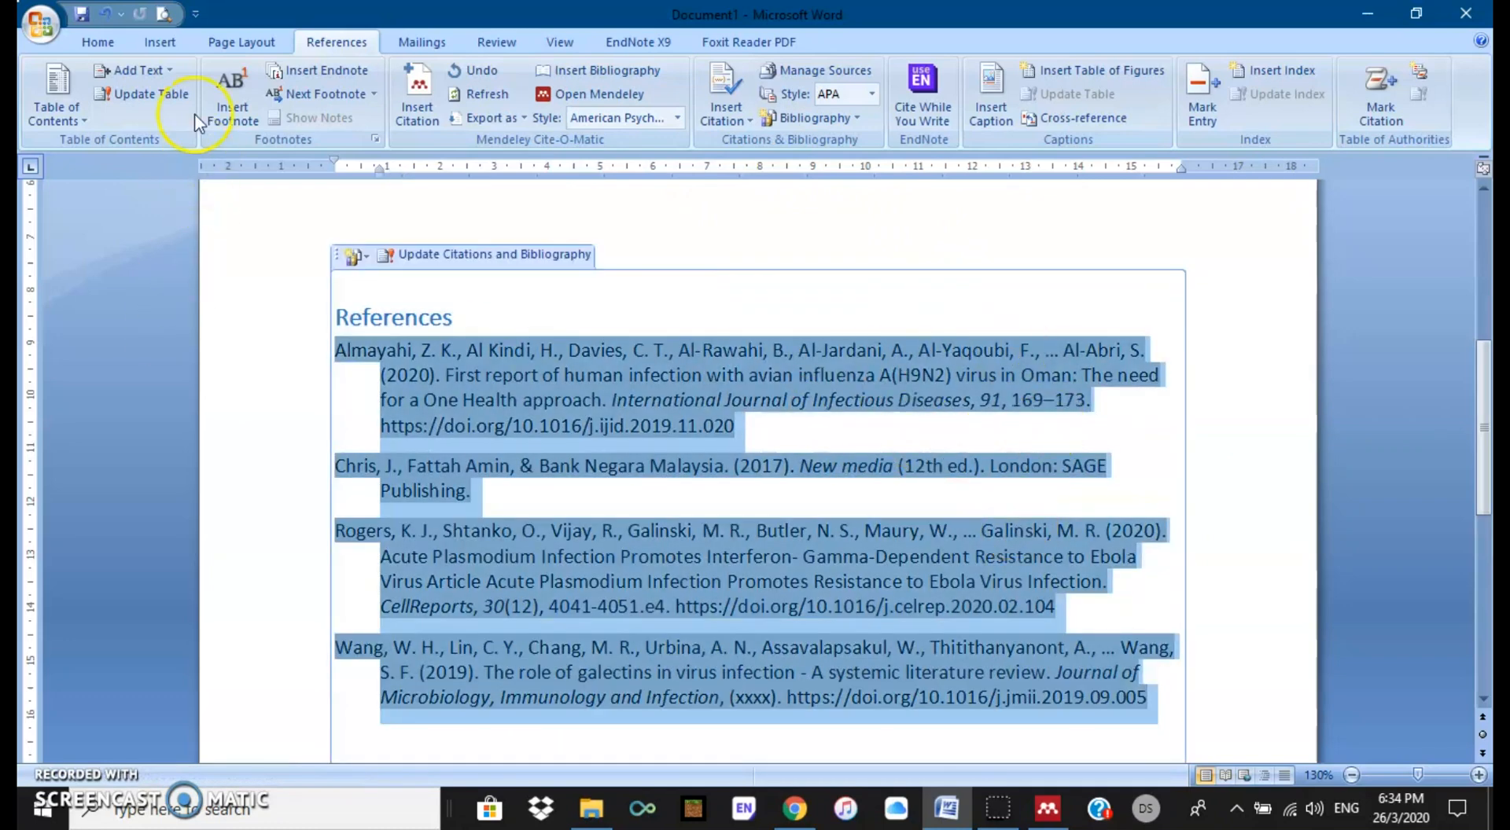
Step: Justify the four regenerated APA References entries to both margins
left_click(98, 44)
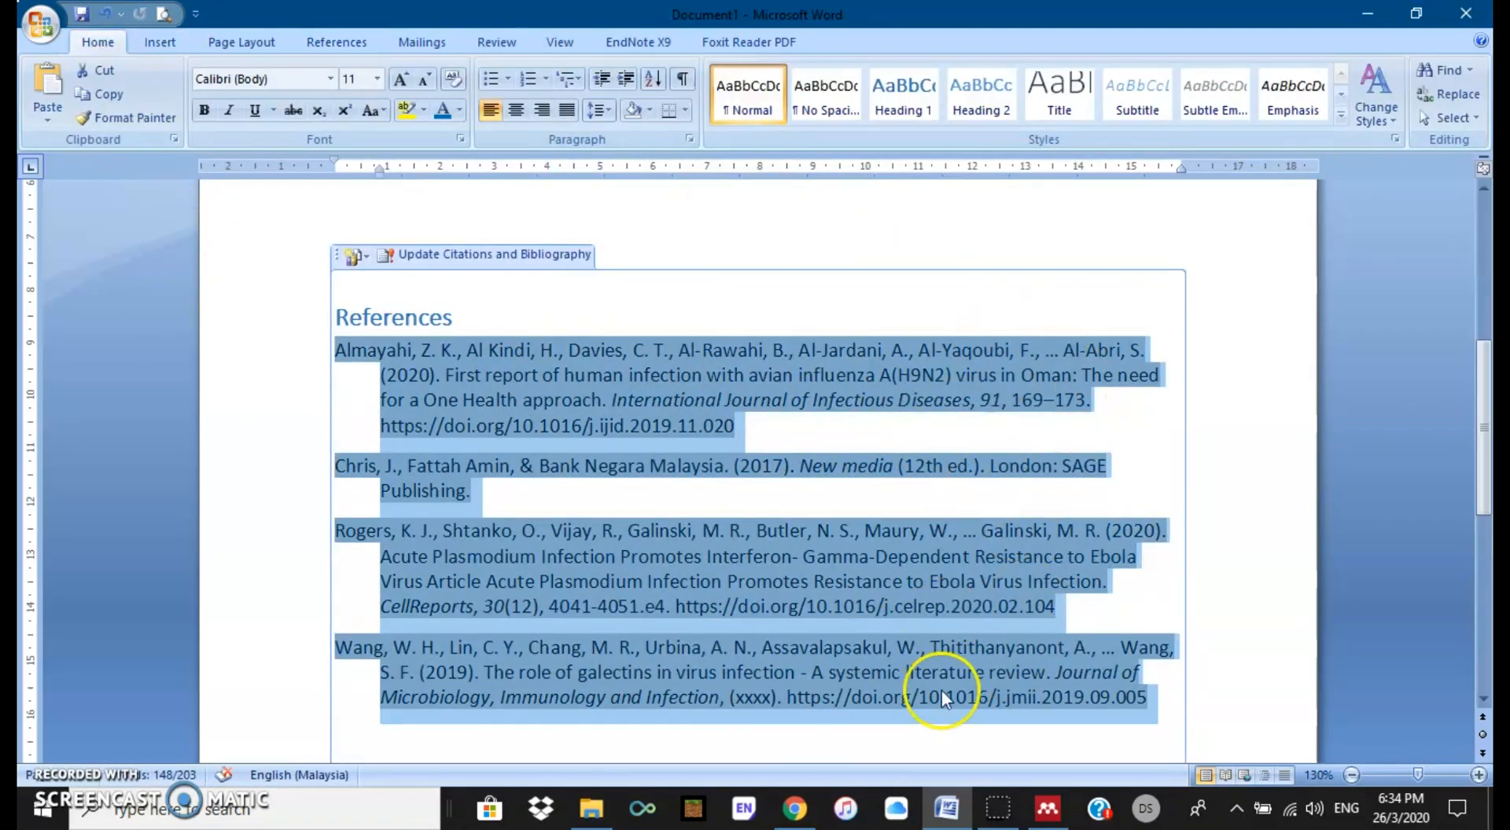
left_click(564, 112)
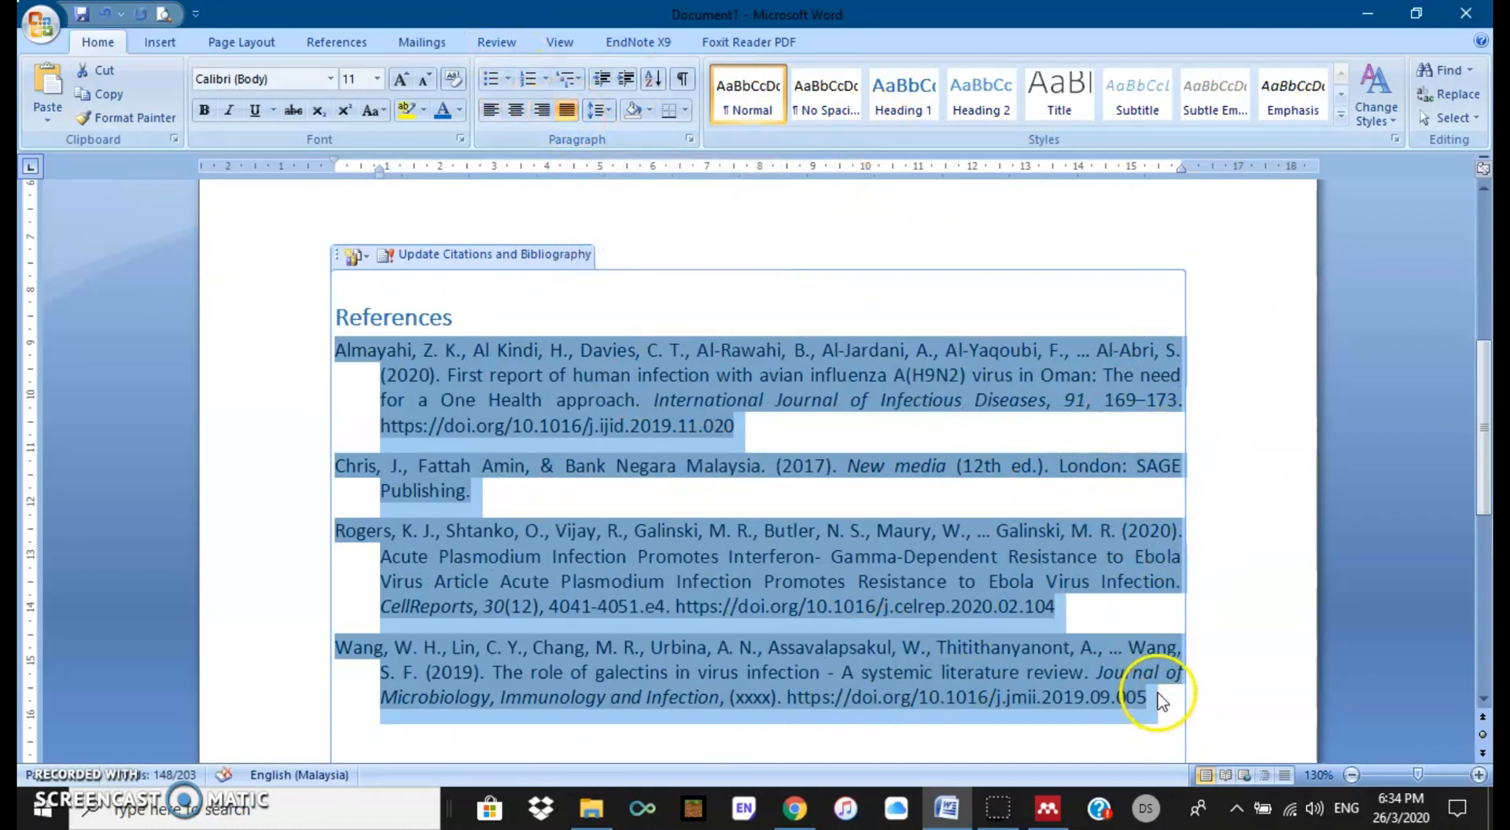
scroll(1159, 693, "down", 2)
scroll(1159, 693, "up", 4)
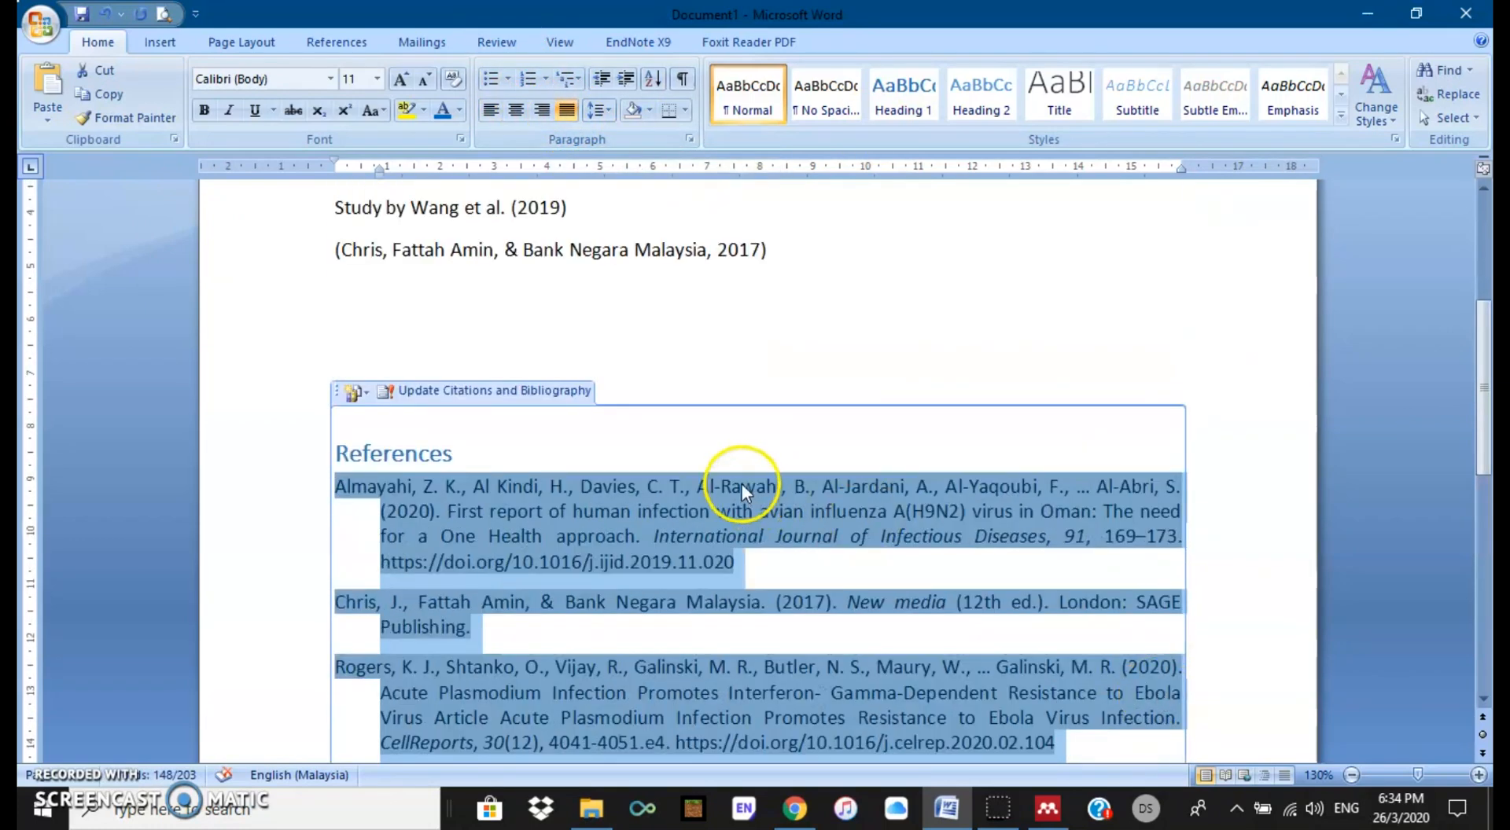
left_click(914, 437)
key("Up")
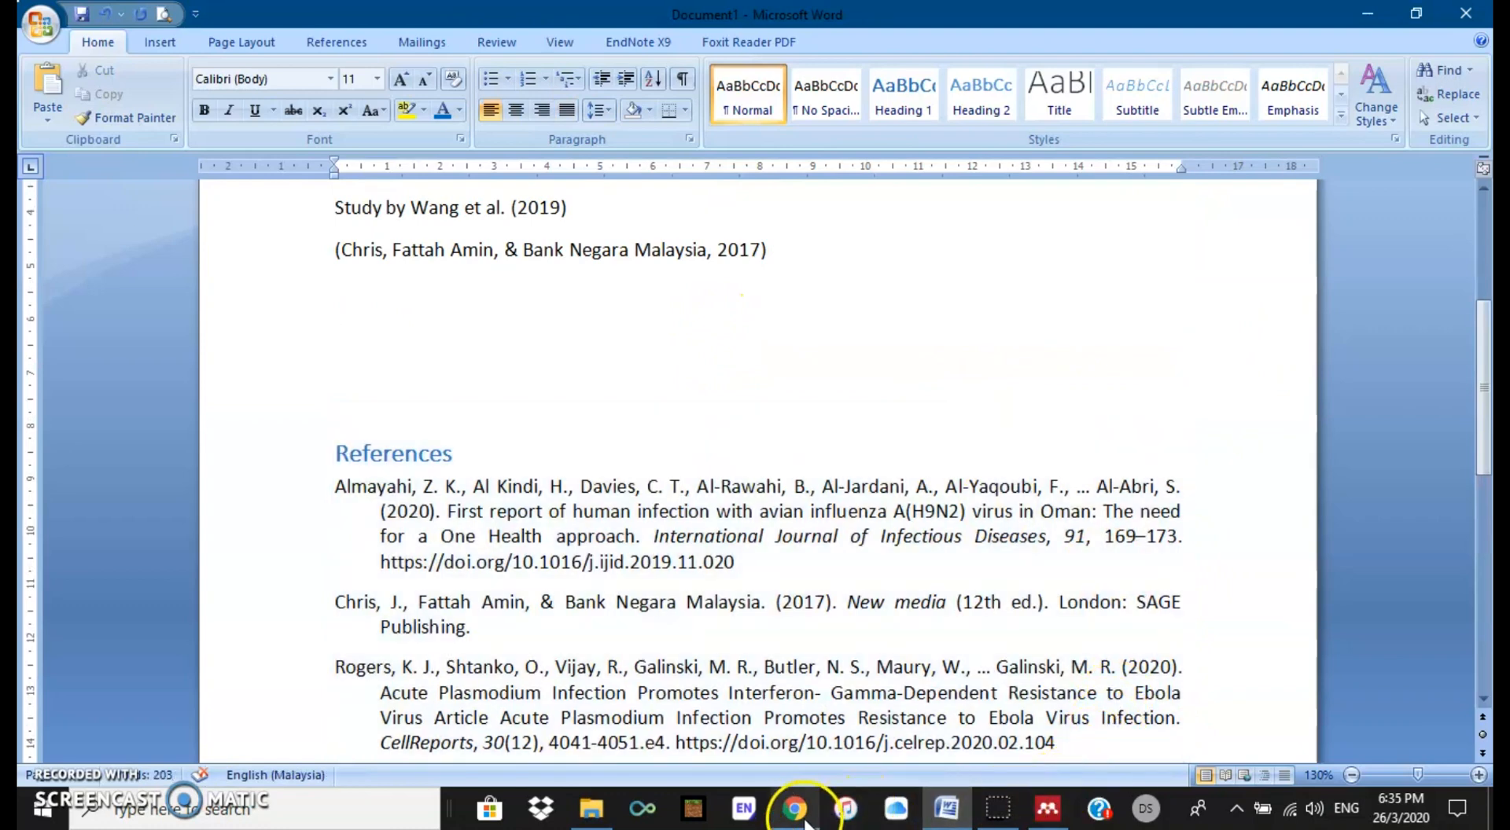
Step: On the mendeley.com footer, open Help Guides and Videos & Tutorials in new Chrome tabs
left_click(796, 814)
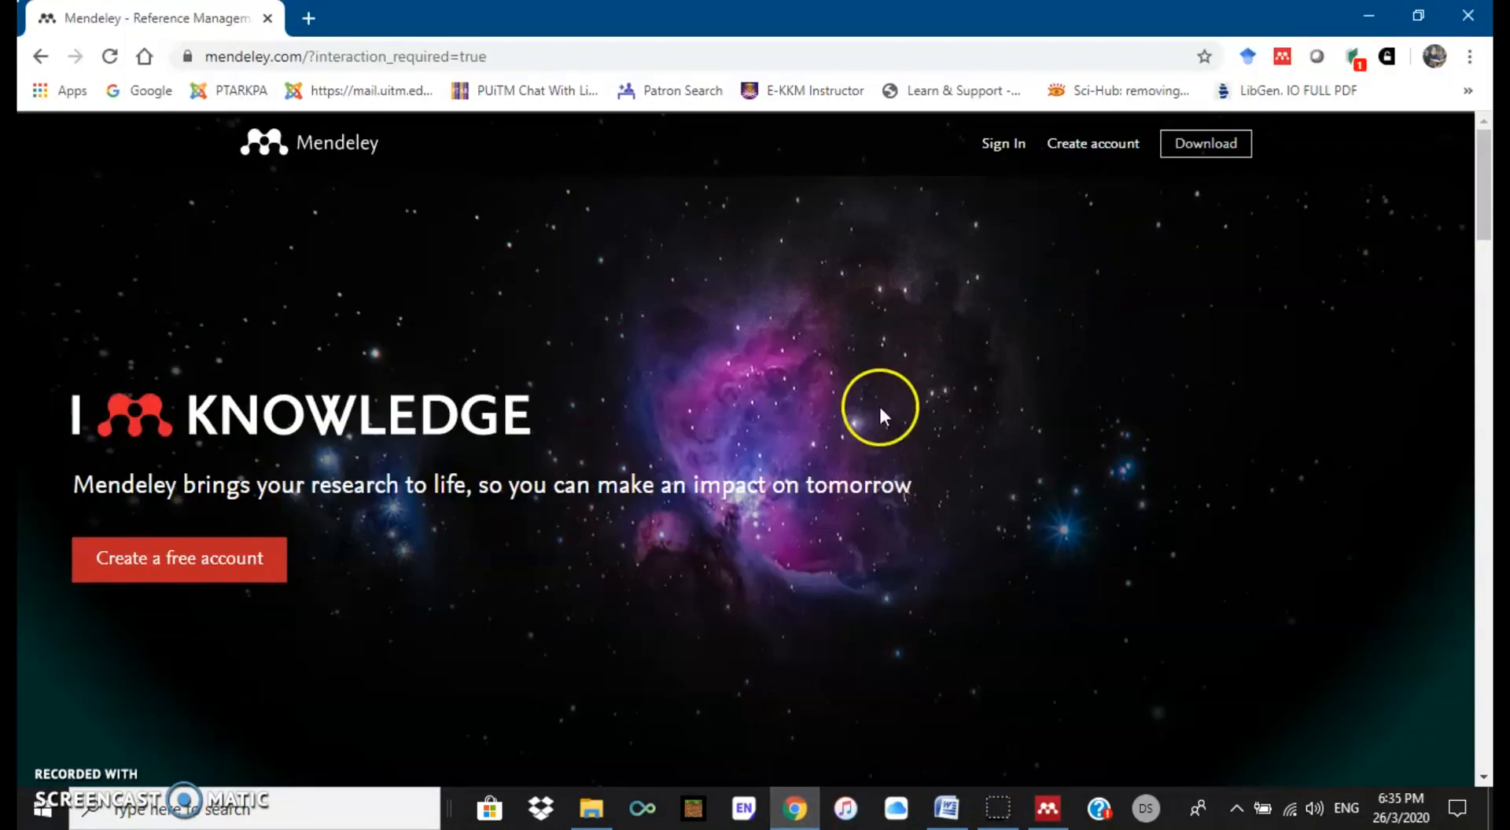
scroll(1046, 525, "down", 3)
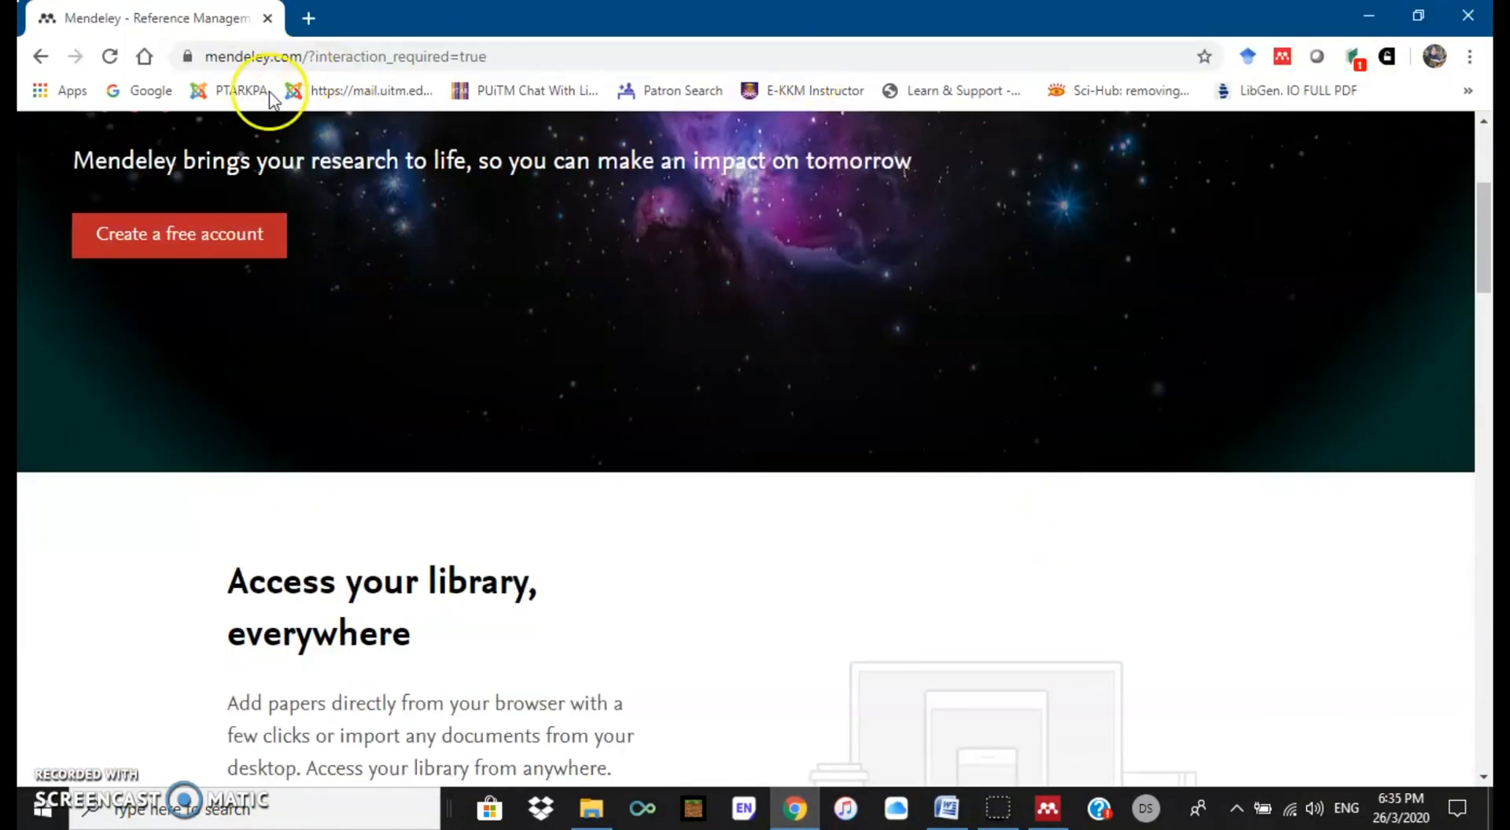
scroll(865, 487, "down", 3)
scroll(900, 513, "down", 10)
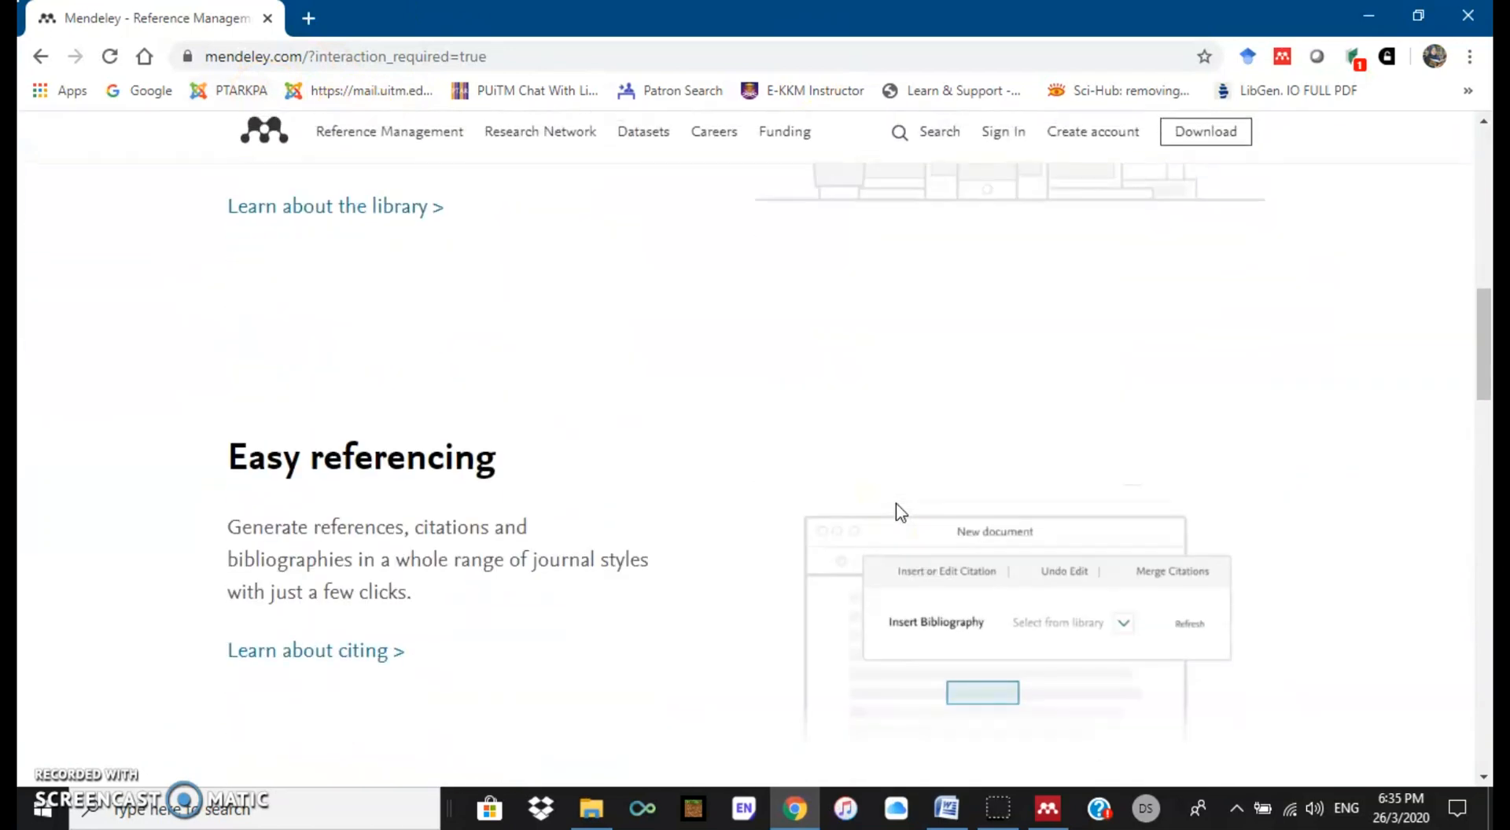
scroll(901, 512, "down", 13)
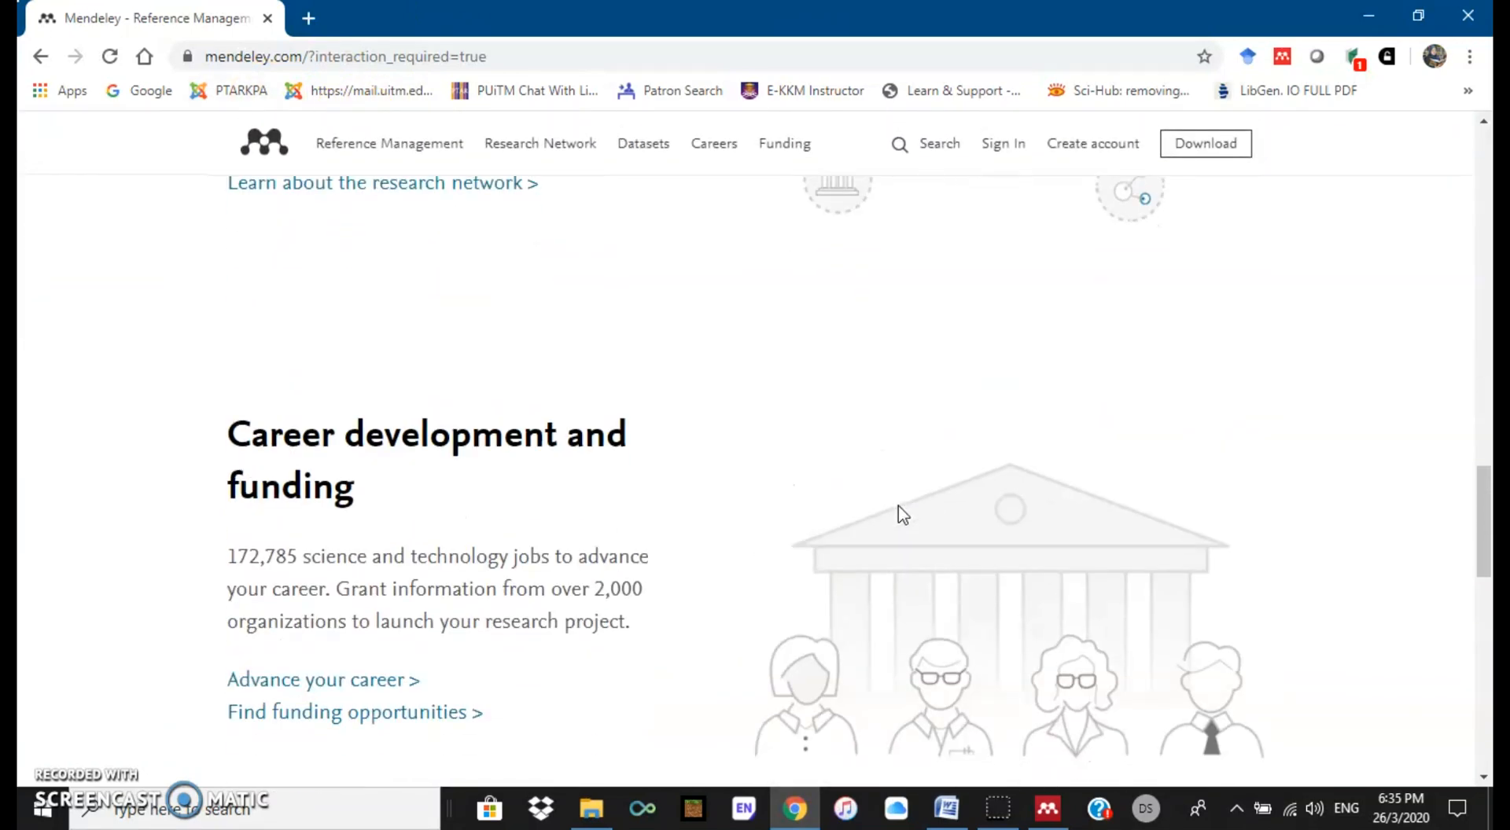
scroll(900, 513, "down", 4)
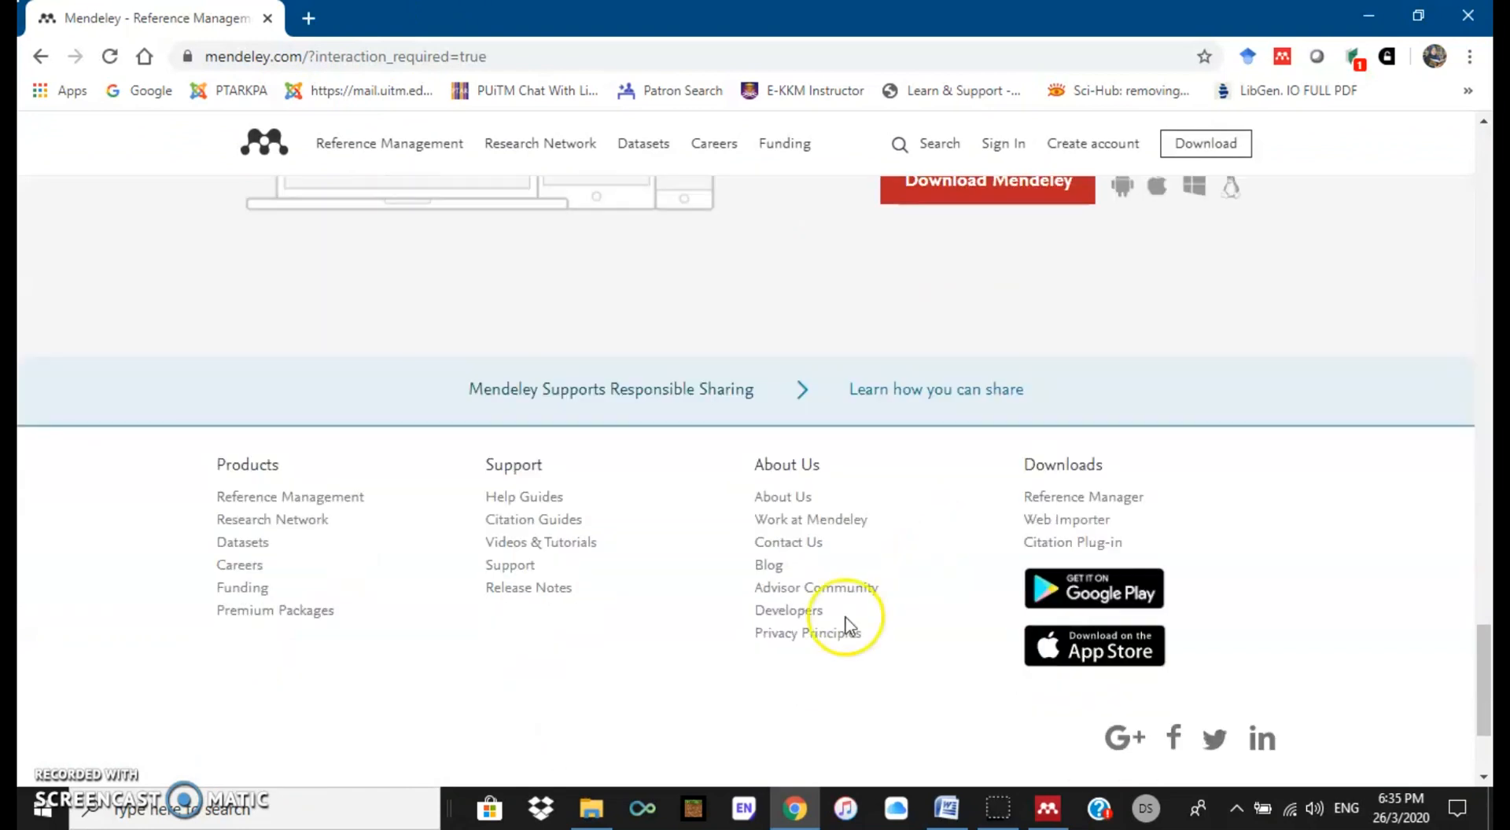
right_click(525, 498)
left_click(597, 515)
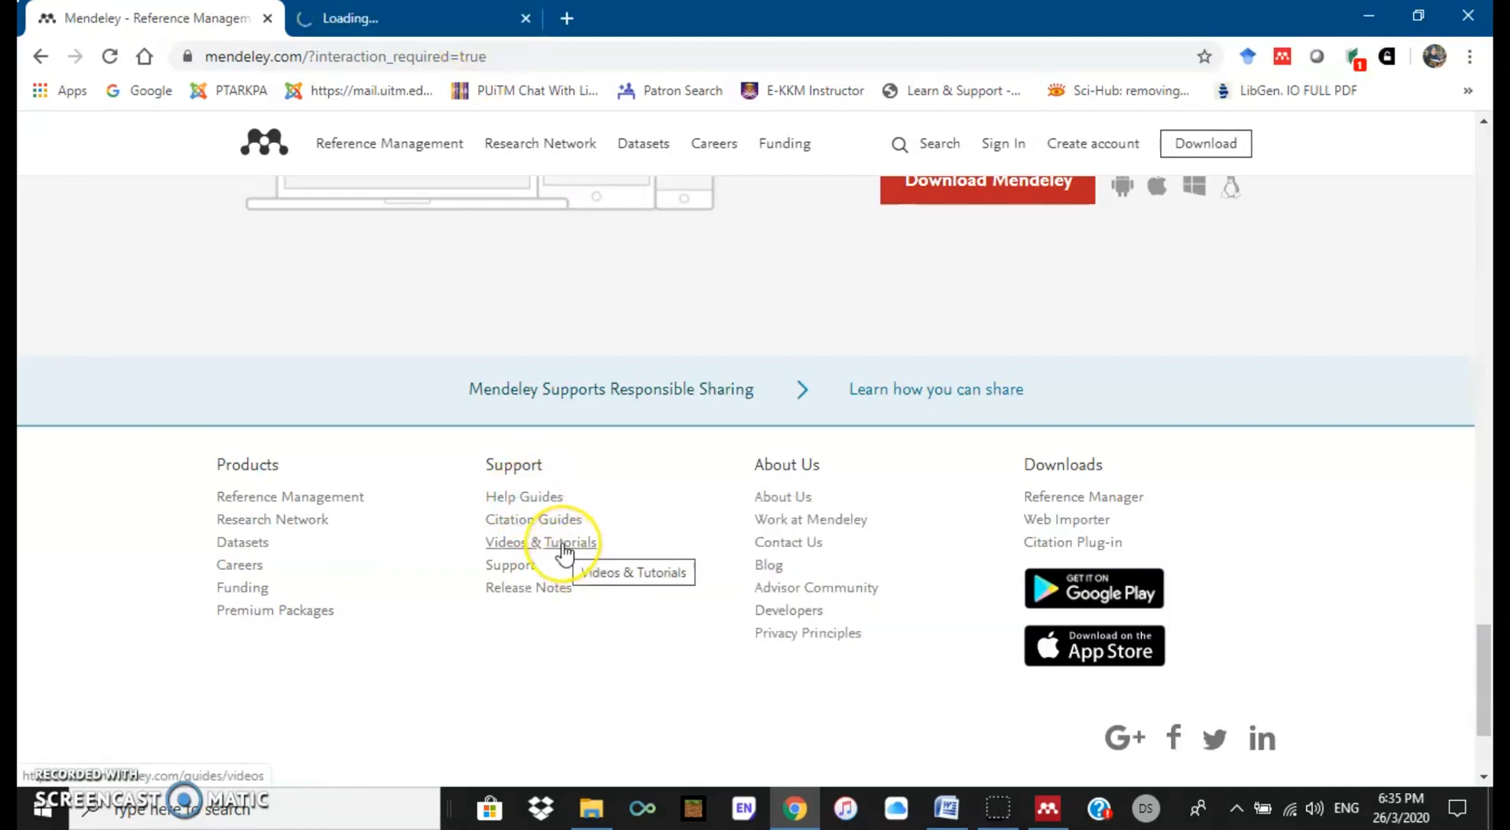
right_click(563, 550)
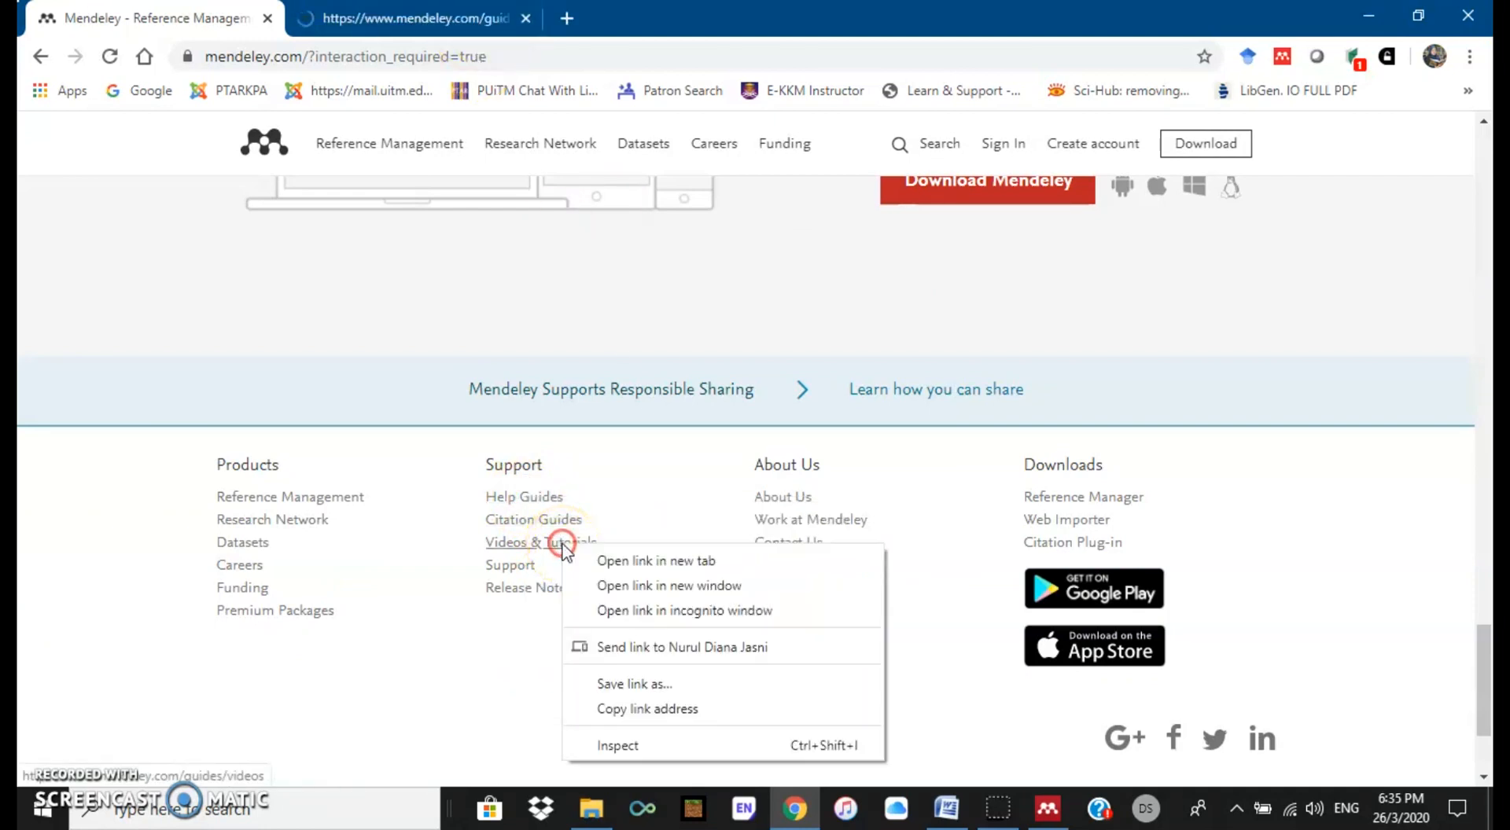
left_click(604, 561)
Step: Look over the Guides and Videos tabs, return to the Mendeley home tab, and minimise Chrome
left_click(454, 15)
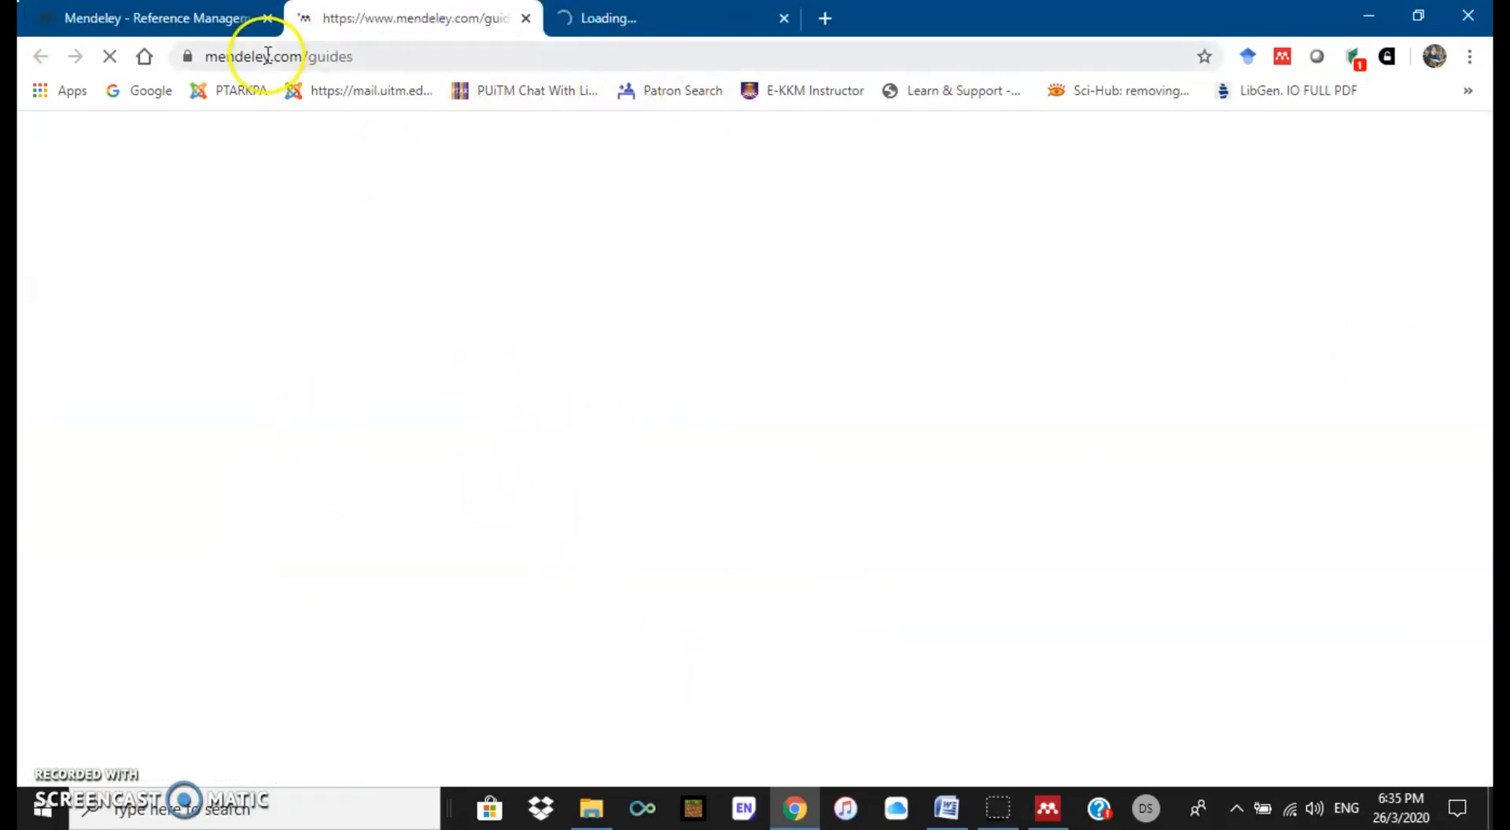
left_click(211, 22)
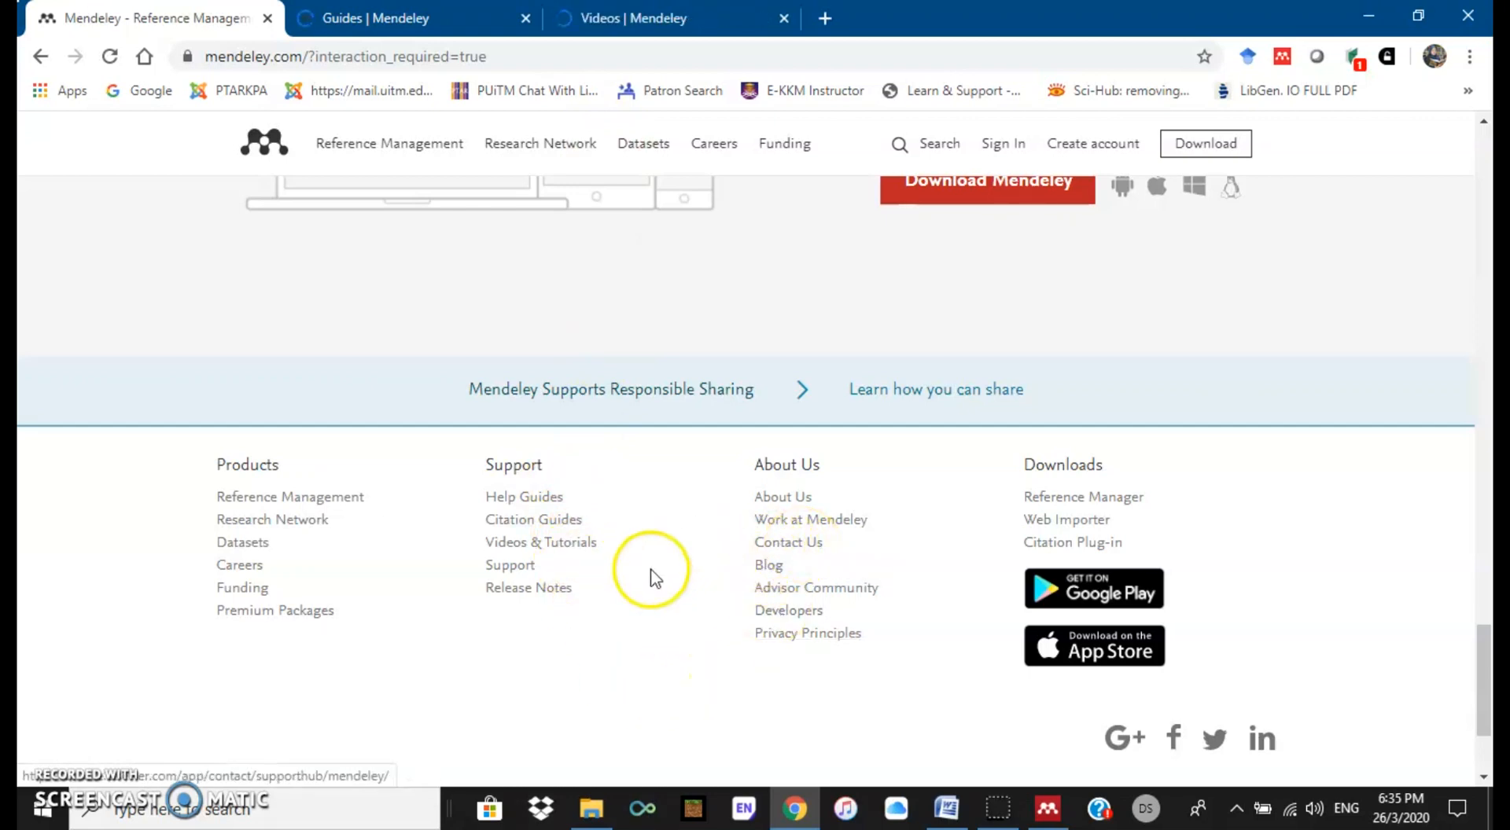
left_click(408, 24)
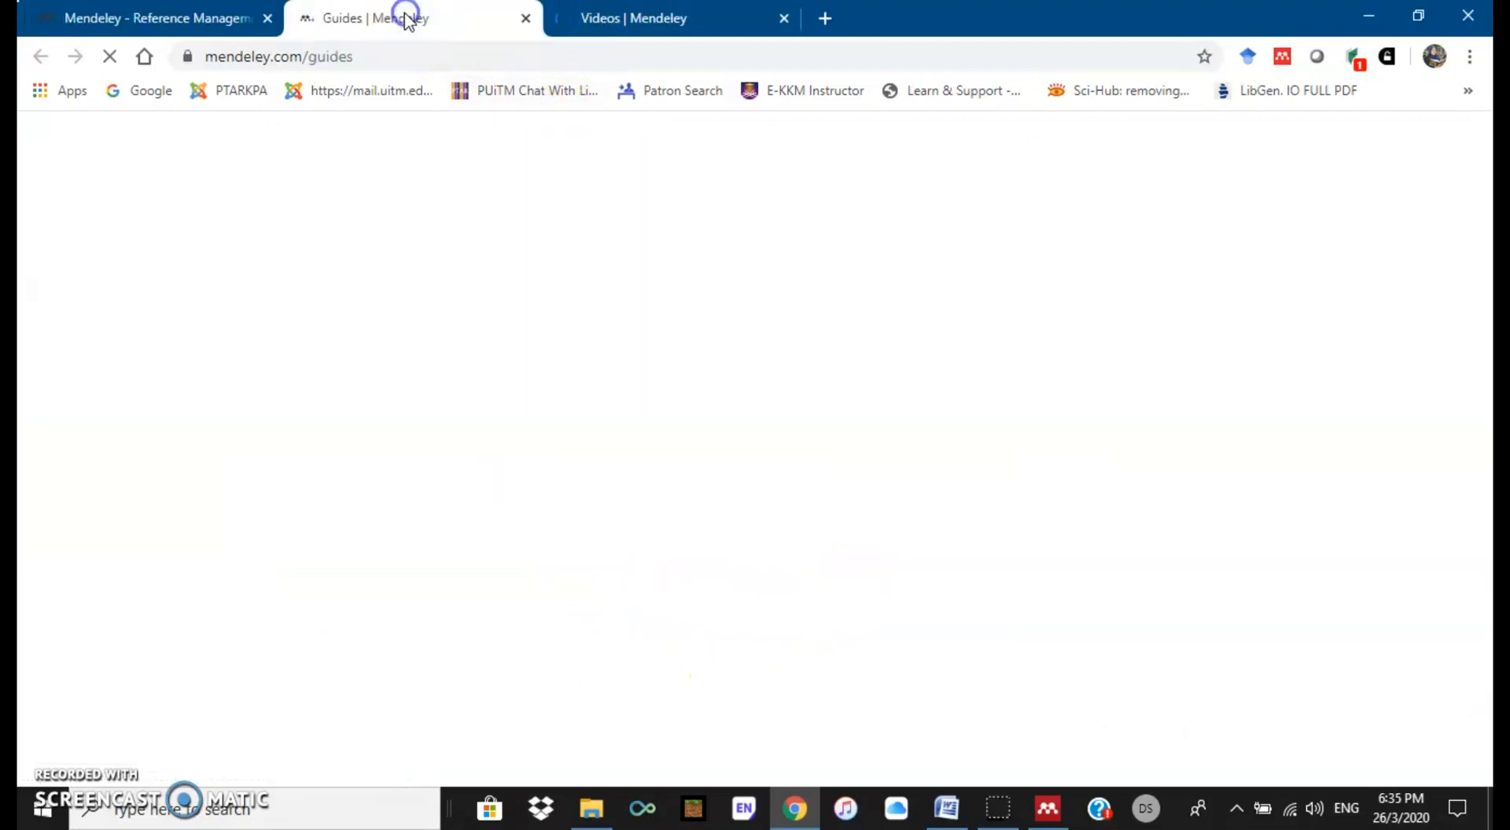
left_click(629, 24)
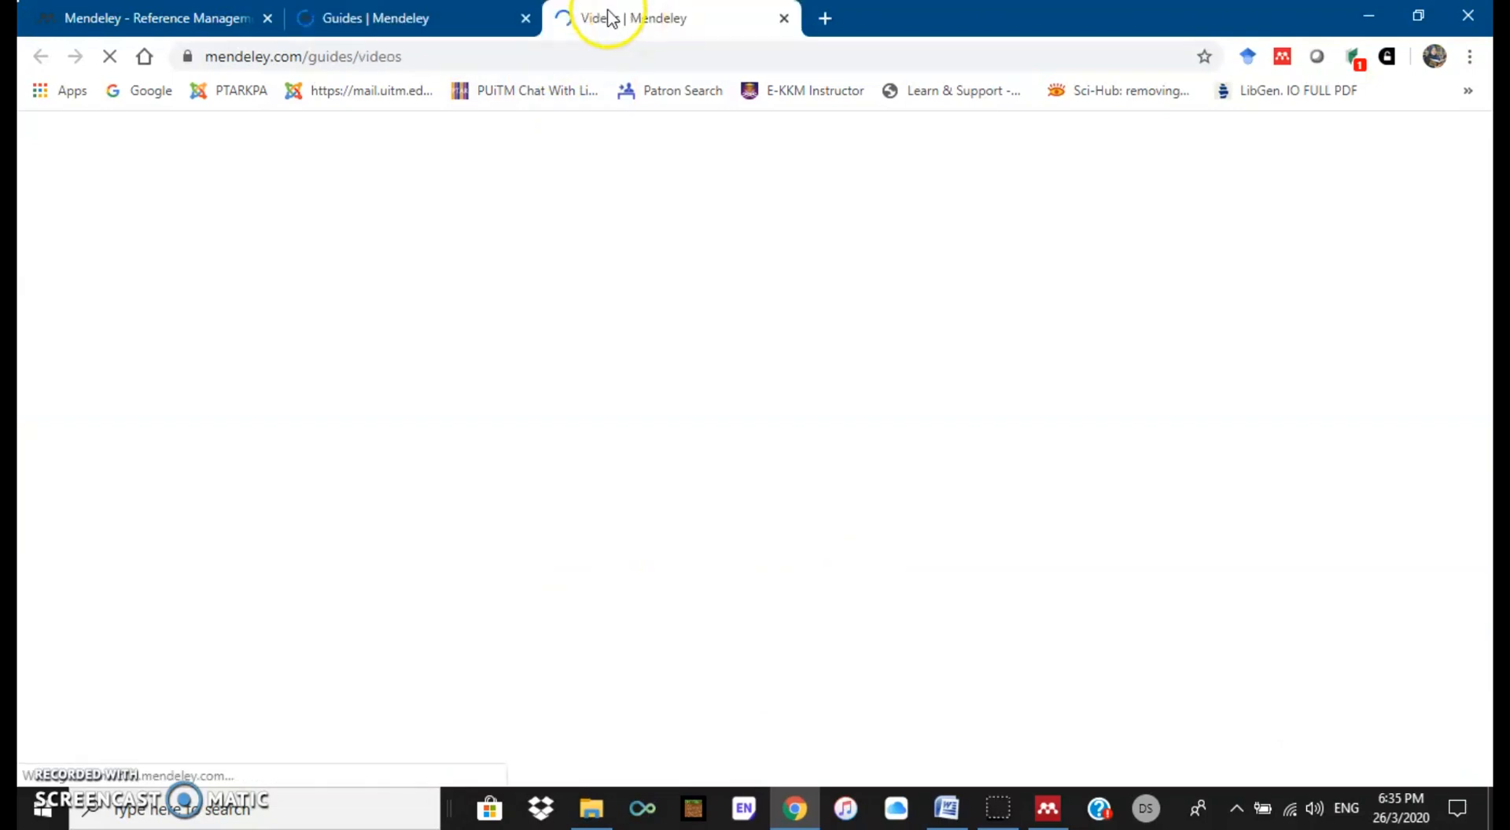
left_click(438, 27)
left_click(538, 30)
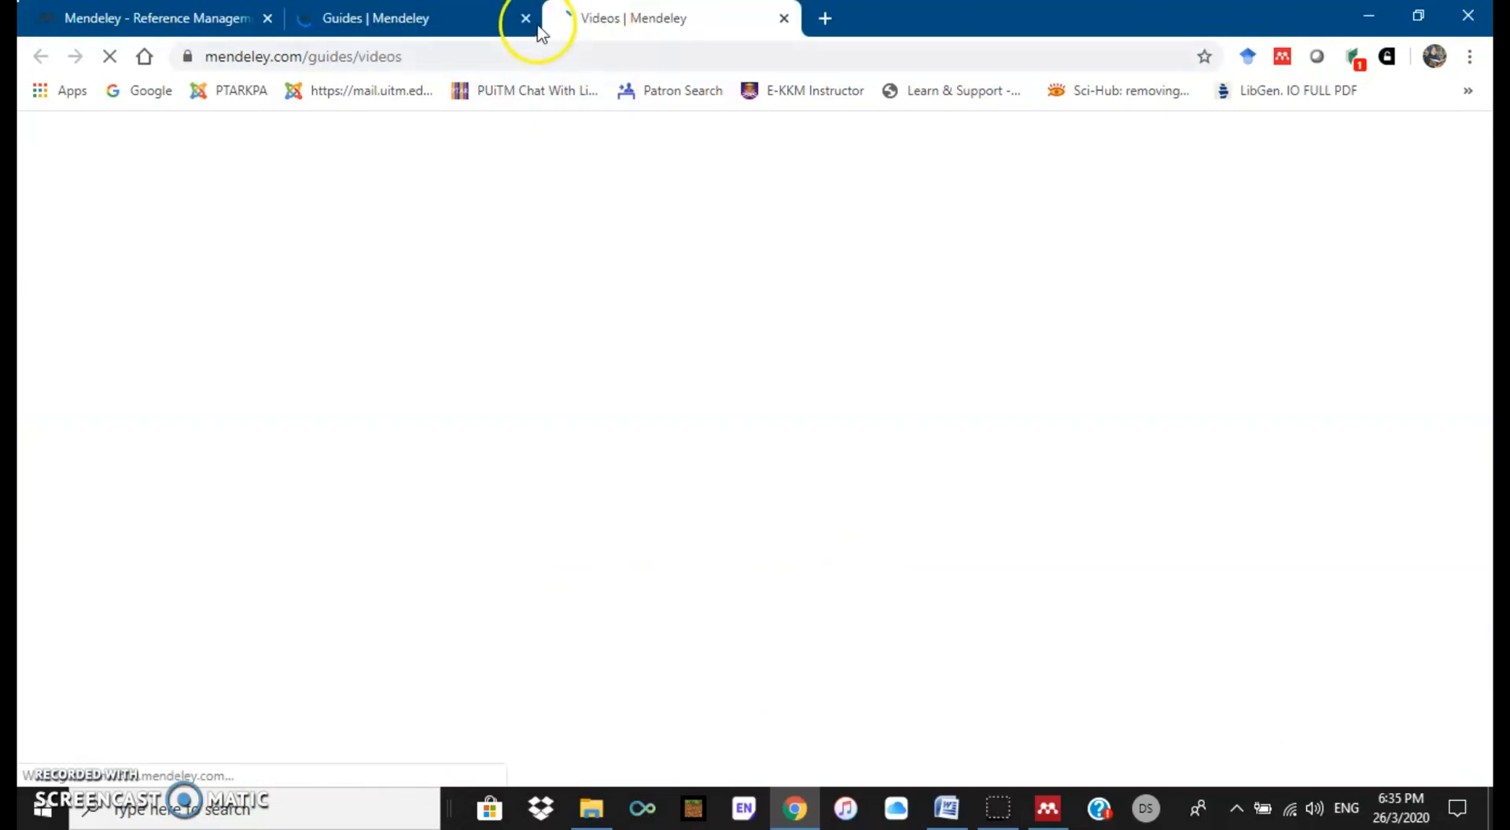
left_click(219, 24)
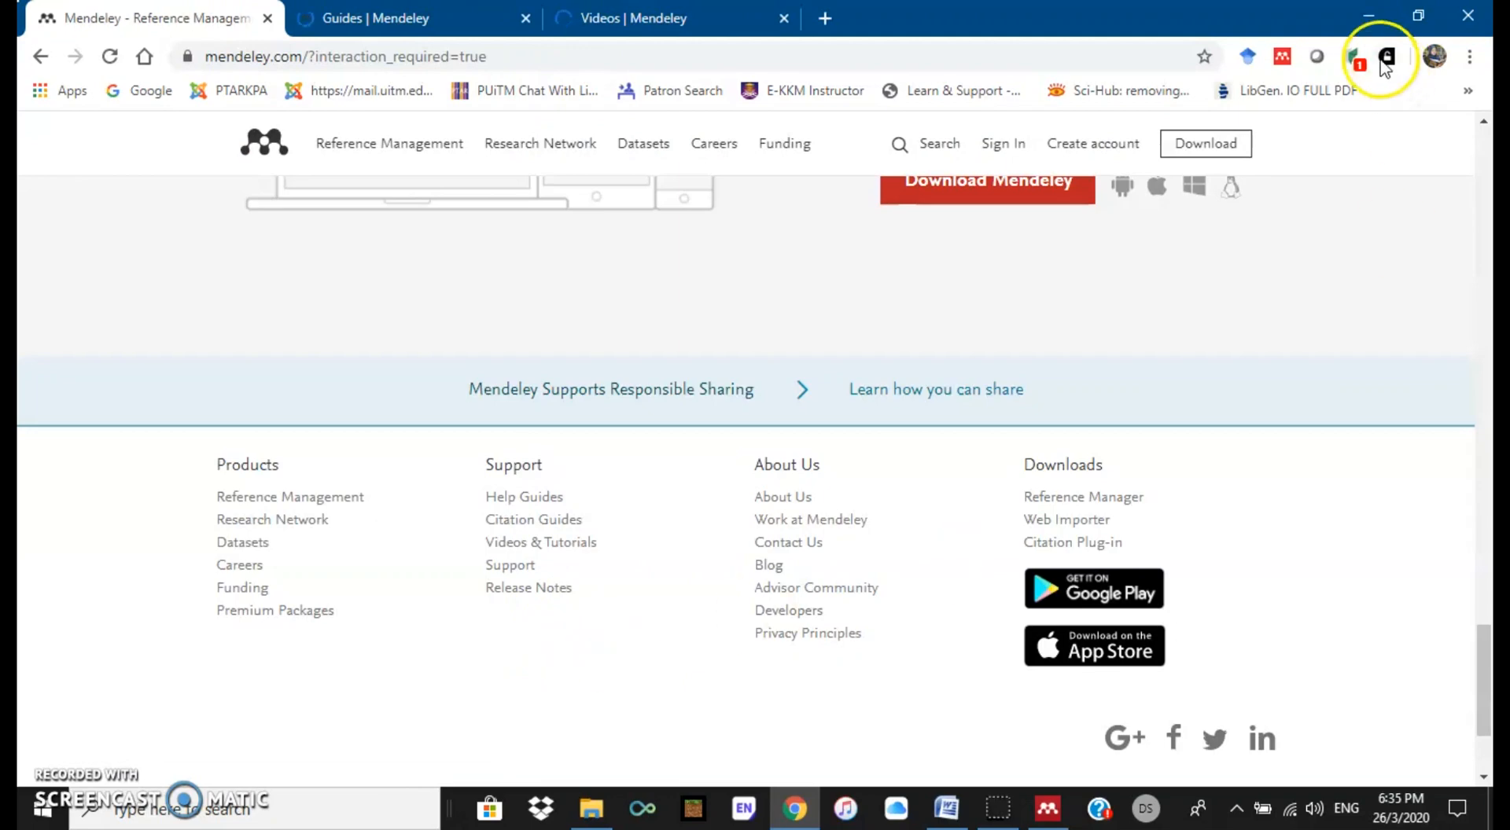
left_click(1370, 9)
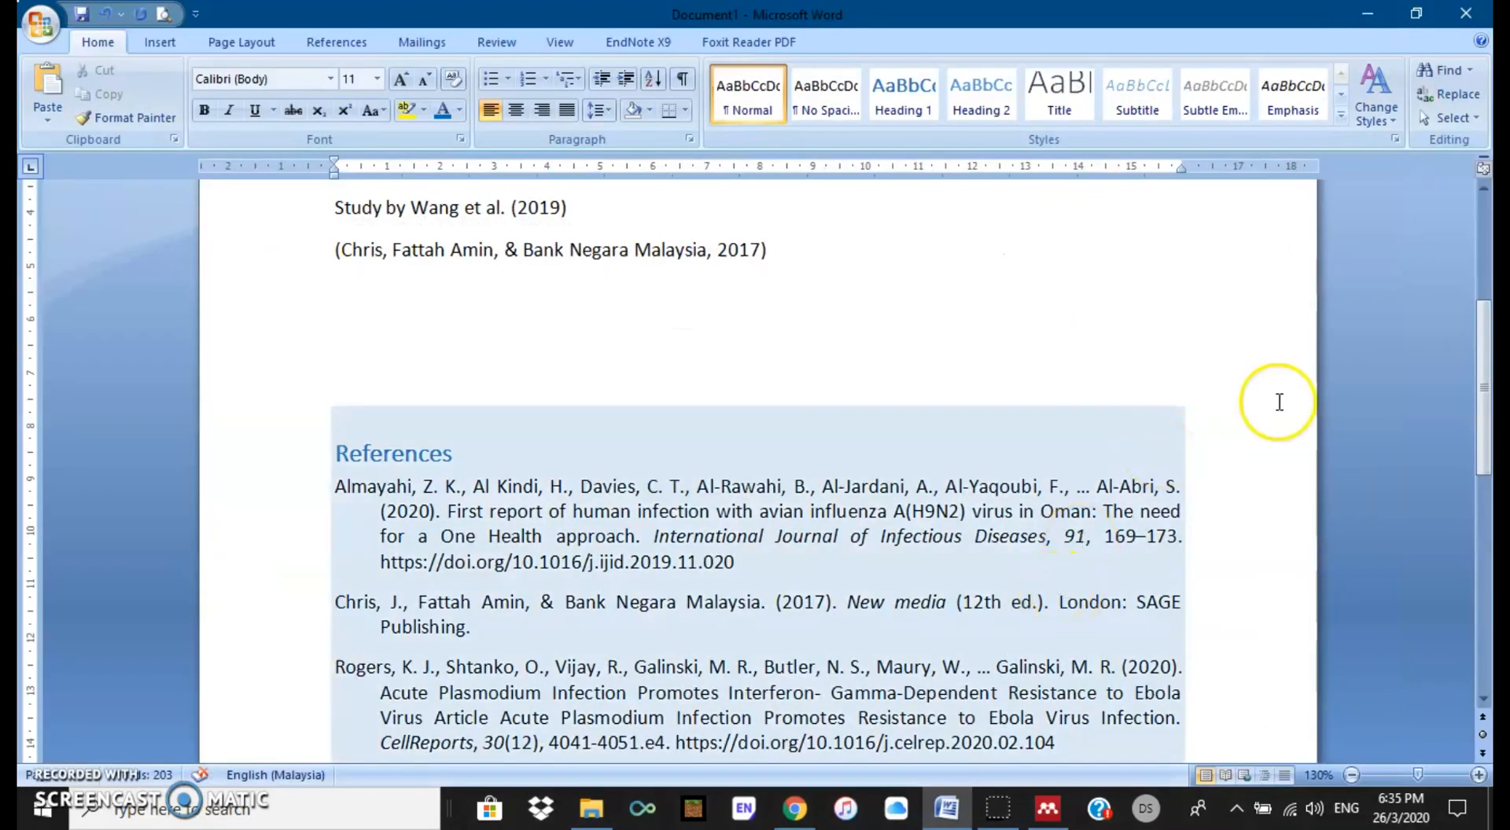
Step: Minimise Word, glance at Mendeley Desktop's File menu, then sync the library with Mendeley Web
left_click(1366, 13)
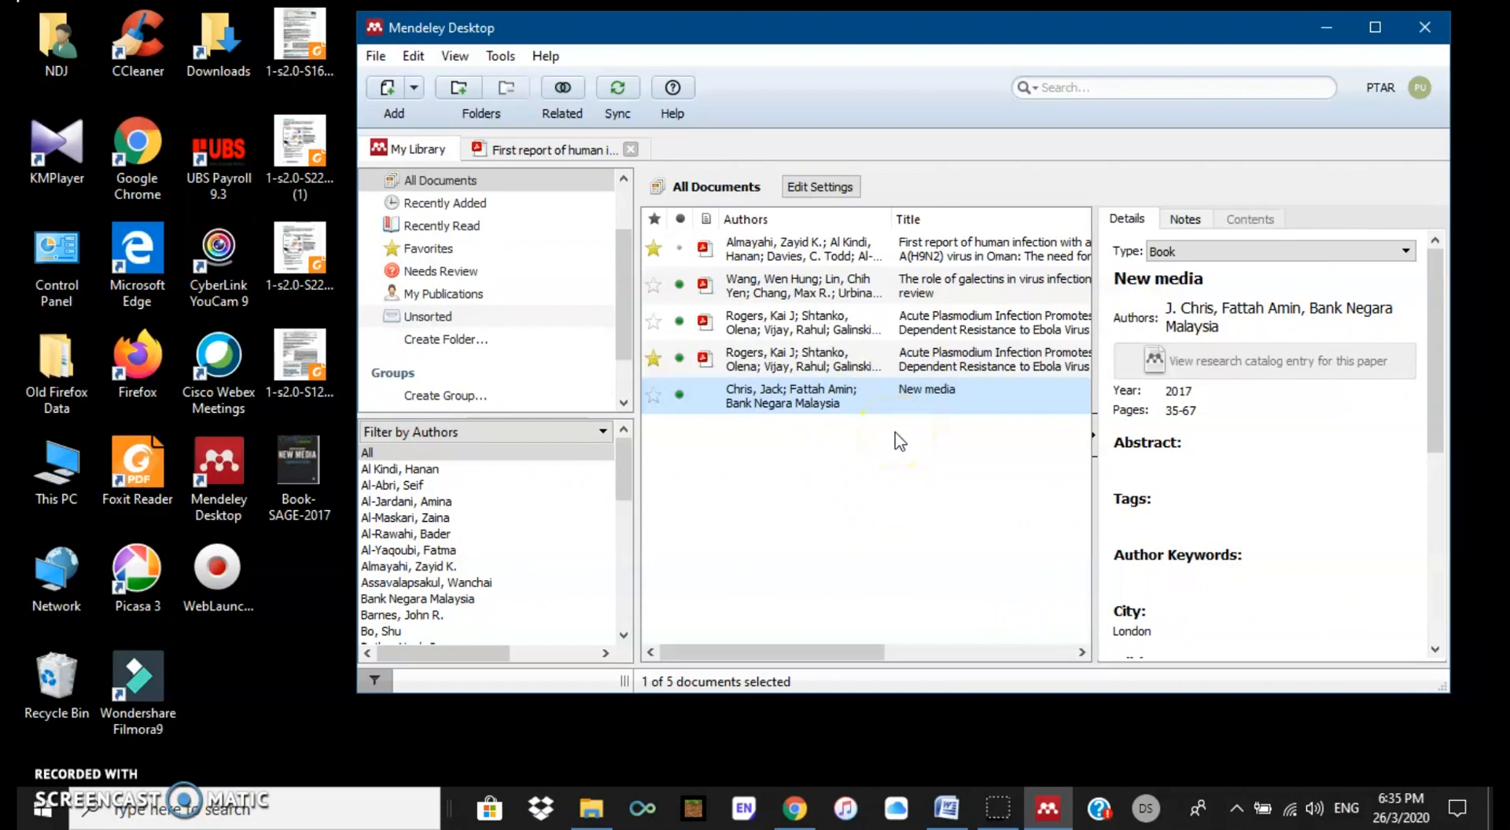
left_click(375, 56)
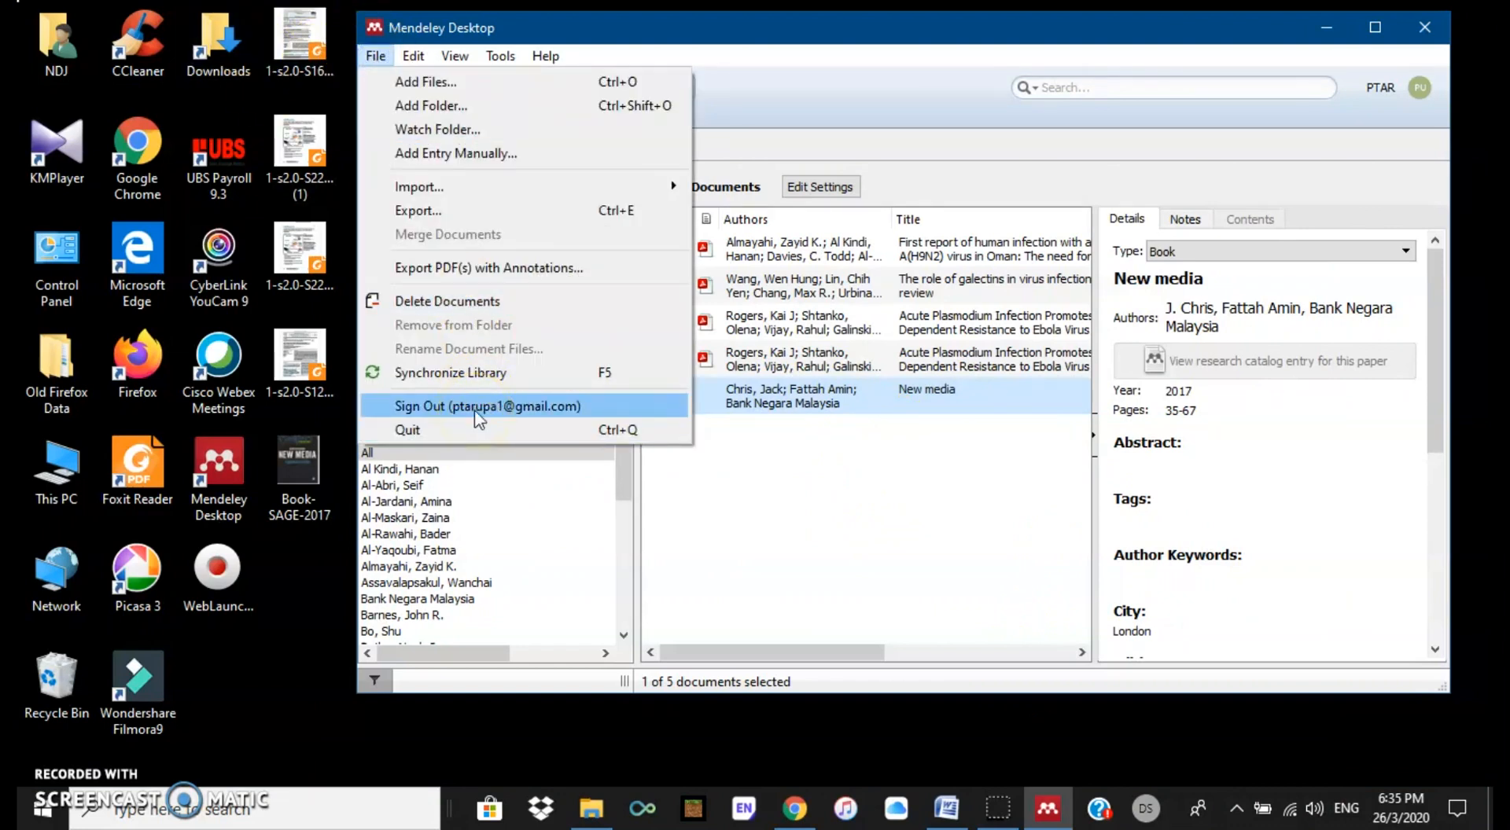
left_click(708, 517)
left_click(615, 94)
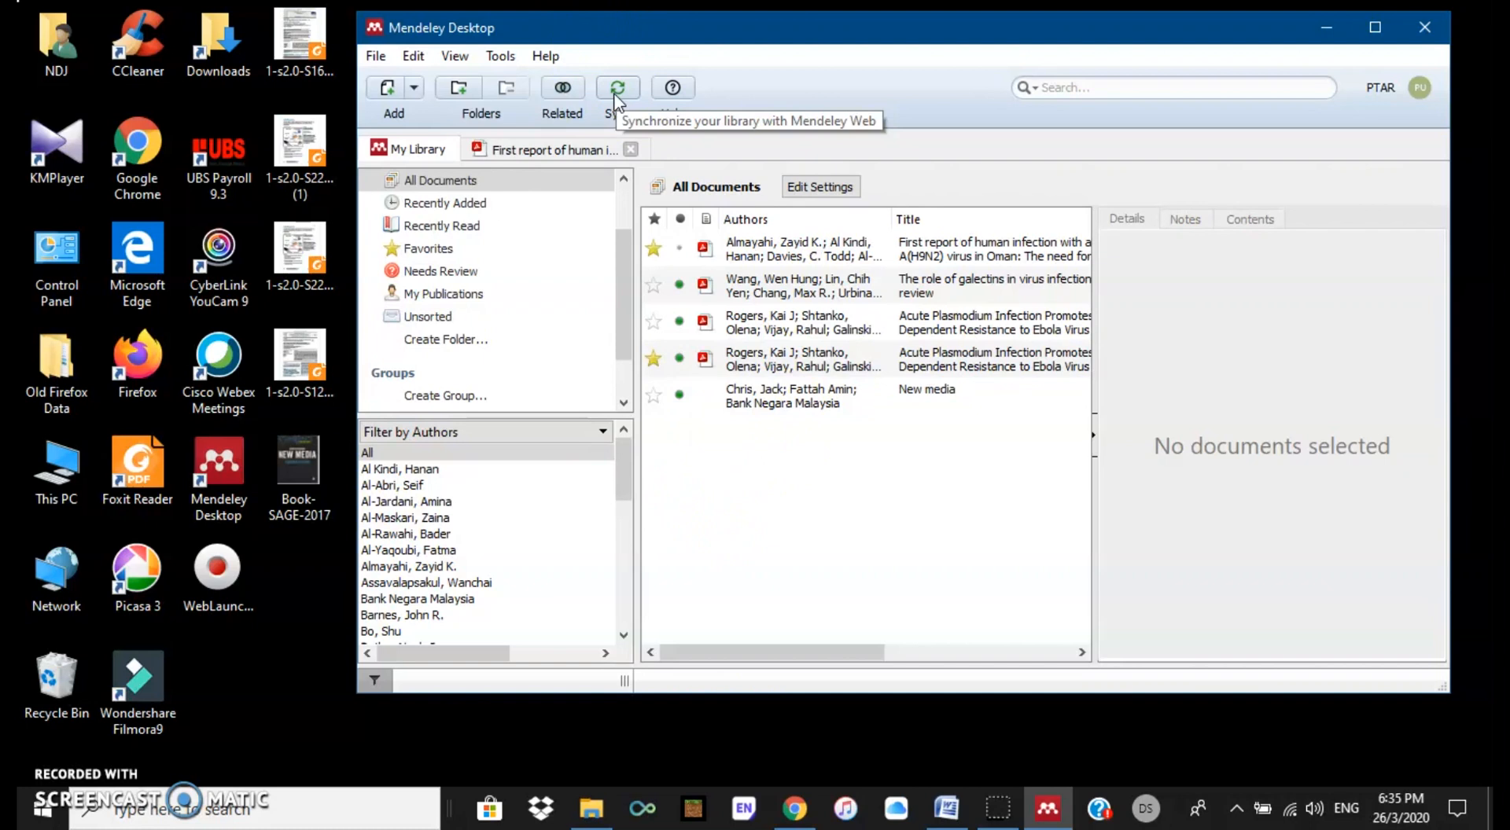
left_click(796, 127)
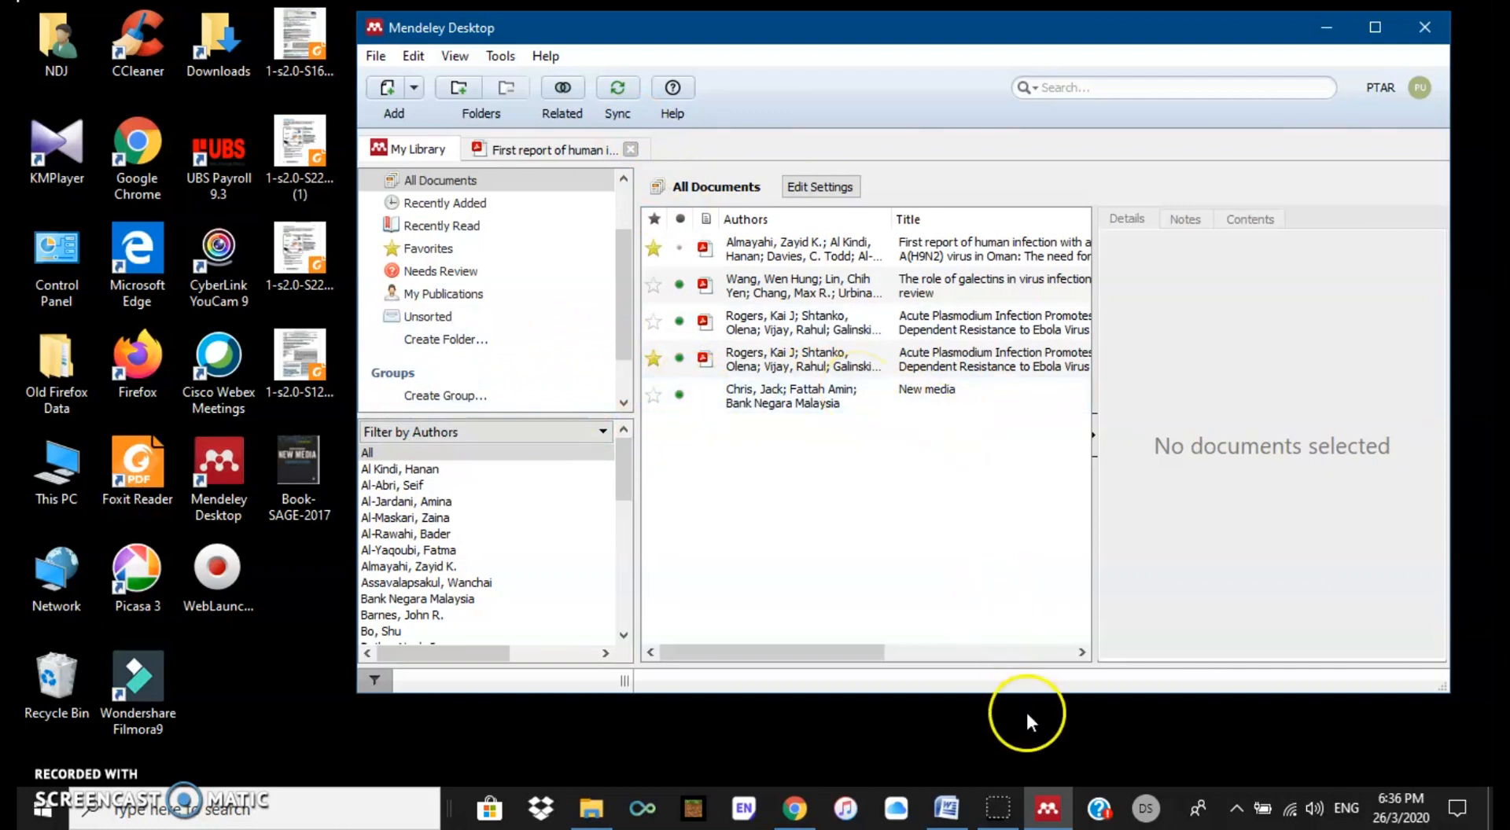
Step: Minimise Mendeley Desktop, check Chrome's Guides and Videos tabs, then minimise Chrome to the desktop
left_click(1048, 817)
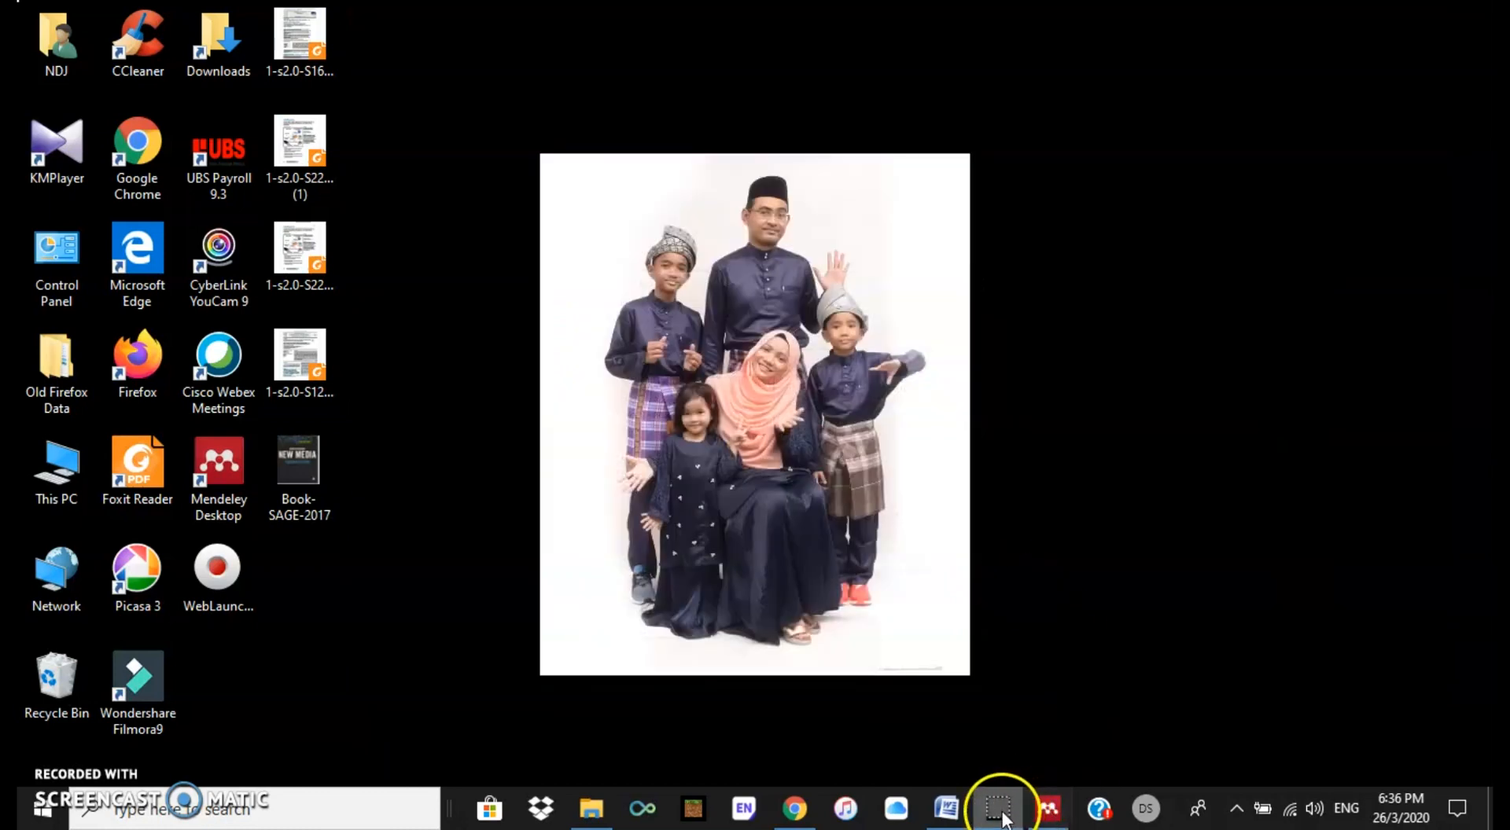
left_click(793, 806)
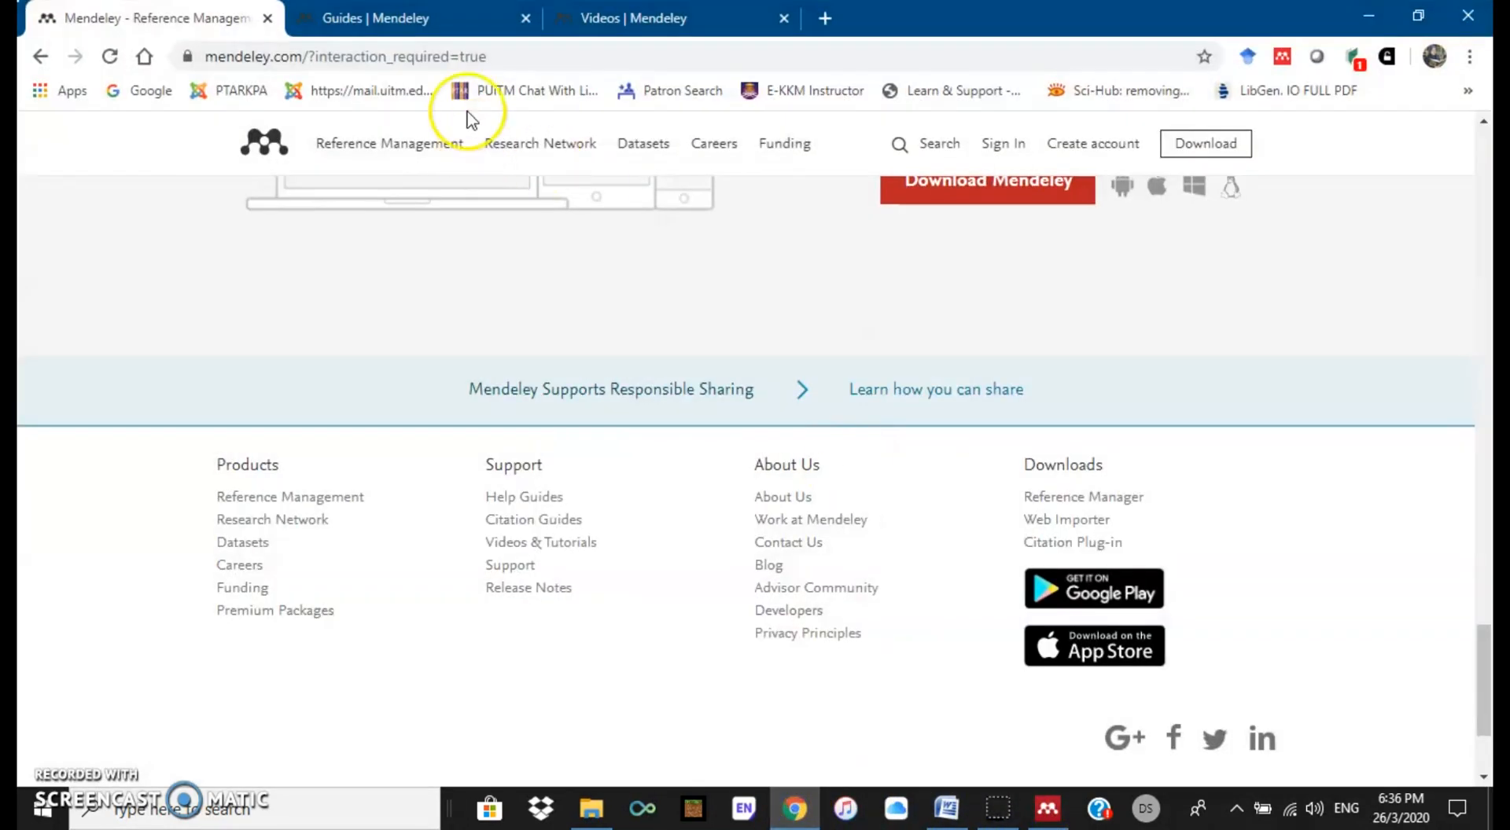
left_click(424, 19)
left_click(600, 21)
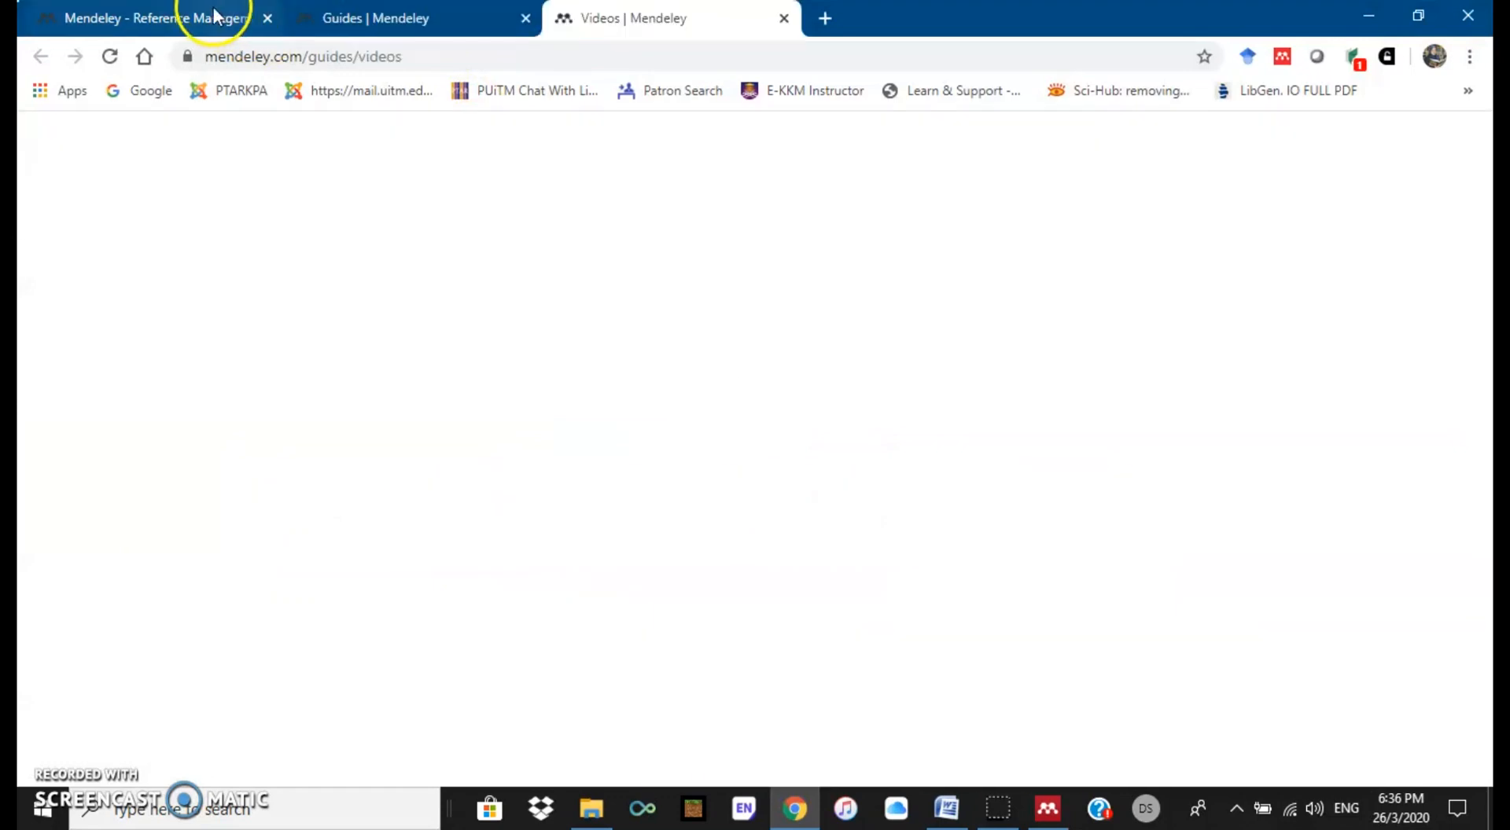
left_click(214, 20)
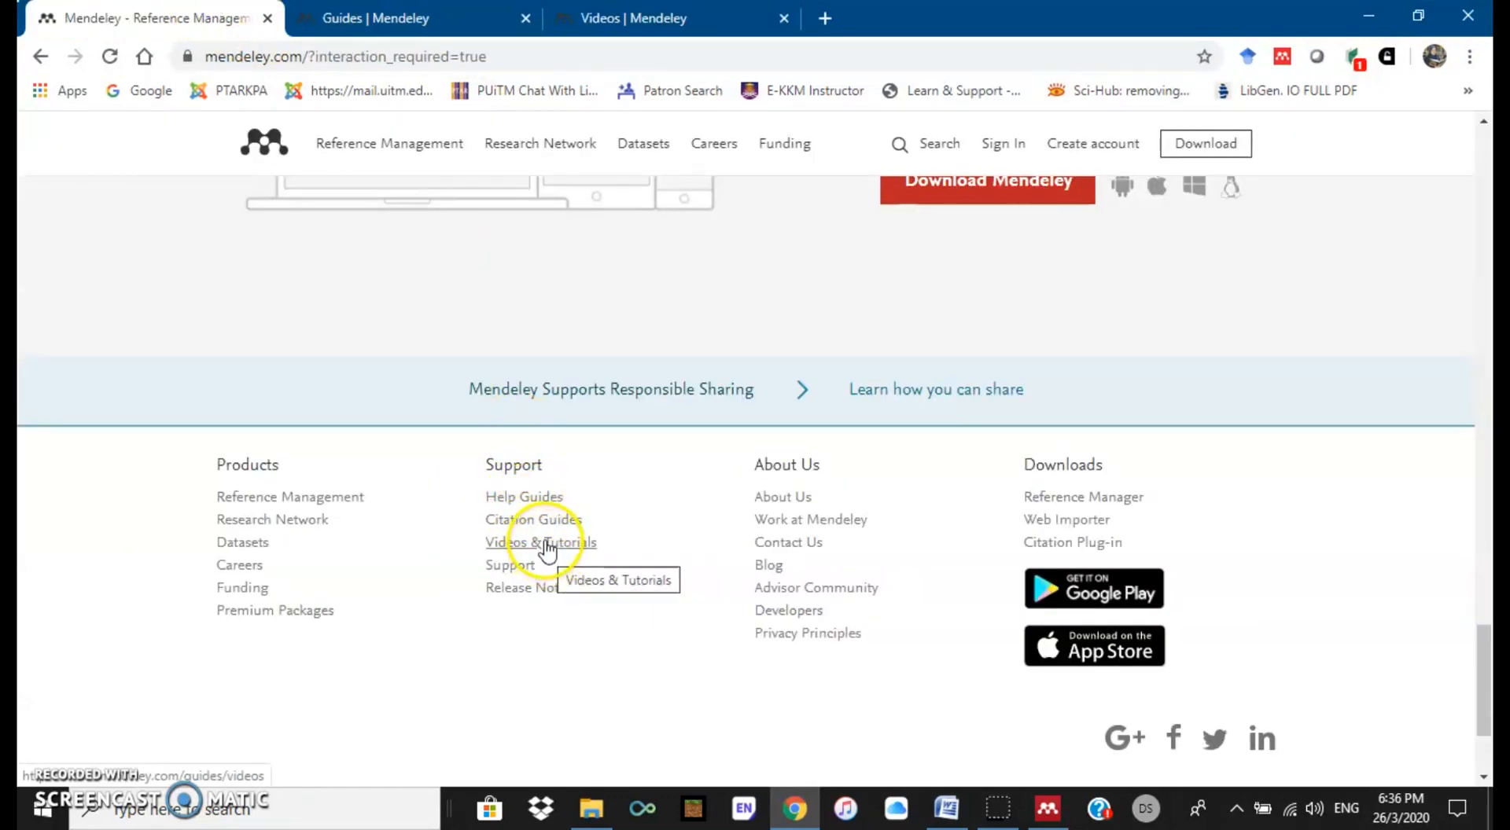
left_click(1367, 14)
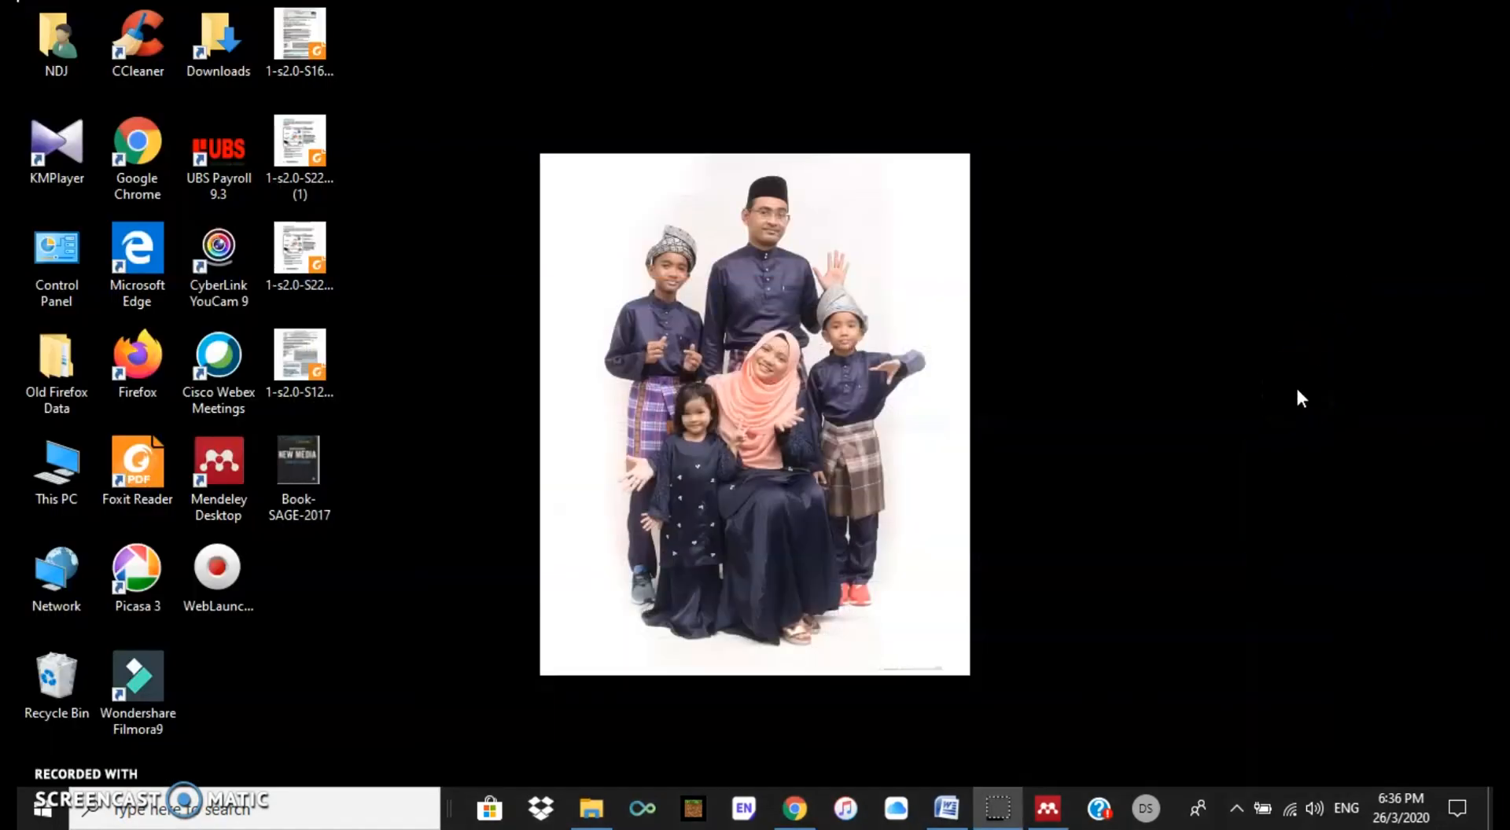